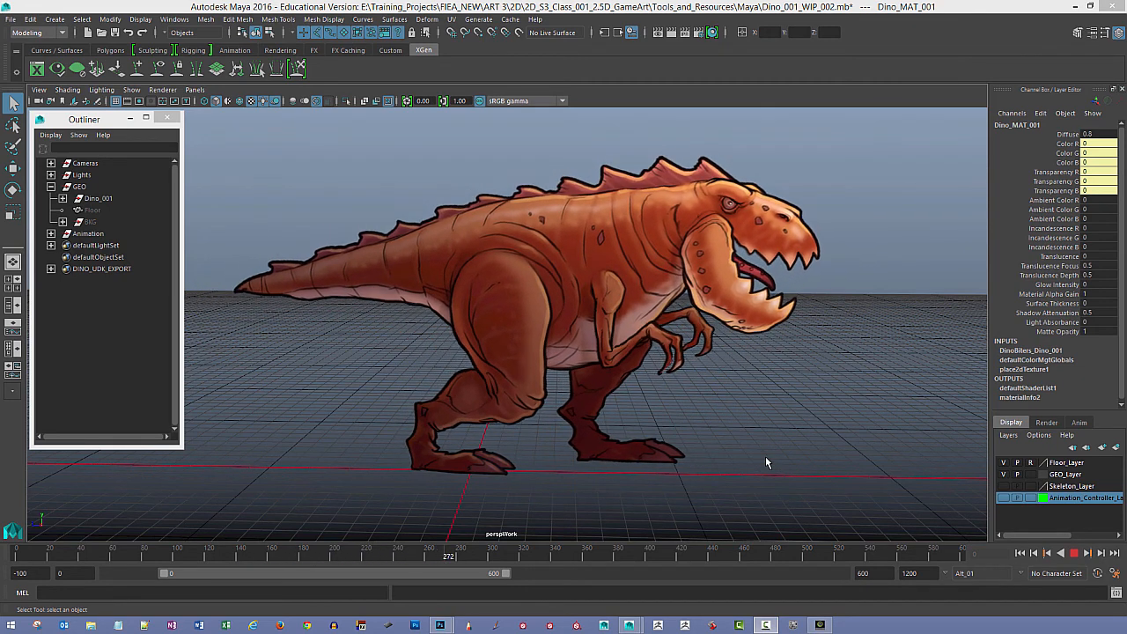
Step: Switch to Photoshop and bring up the DinoBiters_TestDino_001_FlatCard_V02.psd document
left_click(1005, 487)
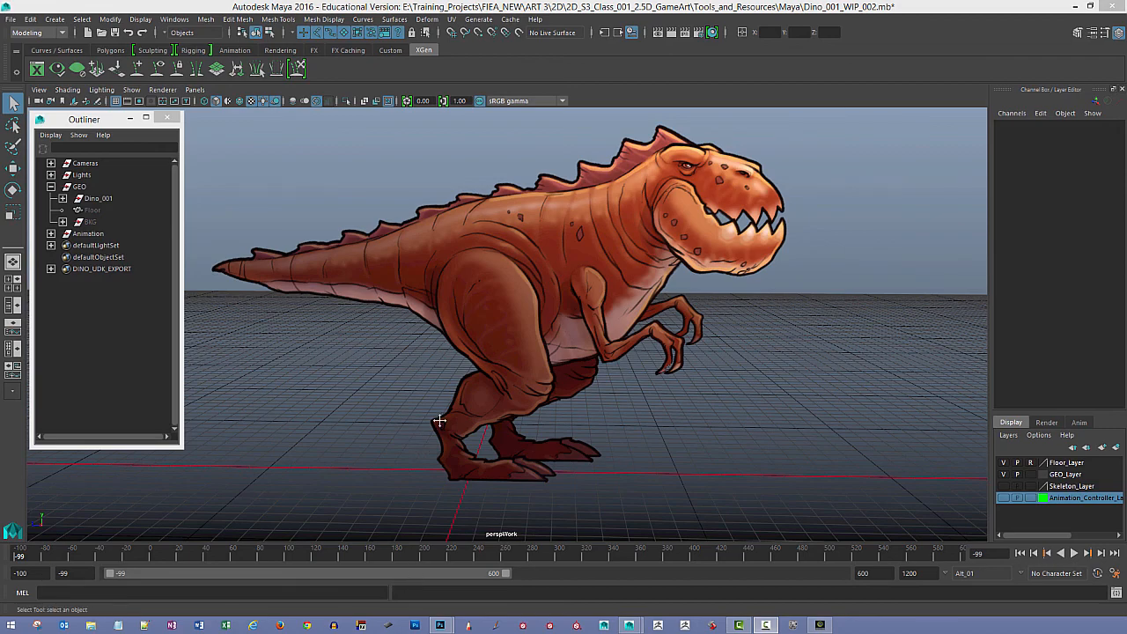
left_click_drag(438, 422, 471, 426, "alt")
mouse_move(440, 625)
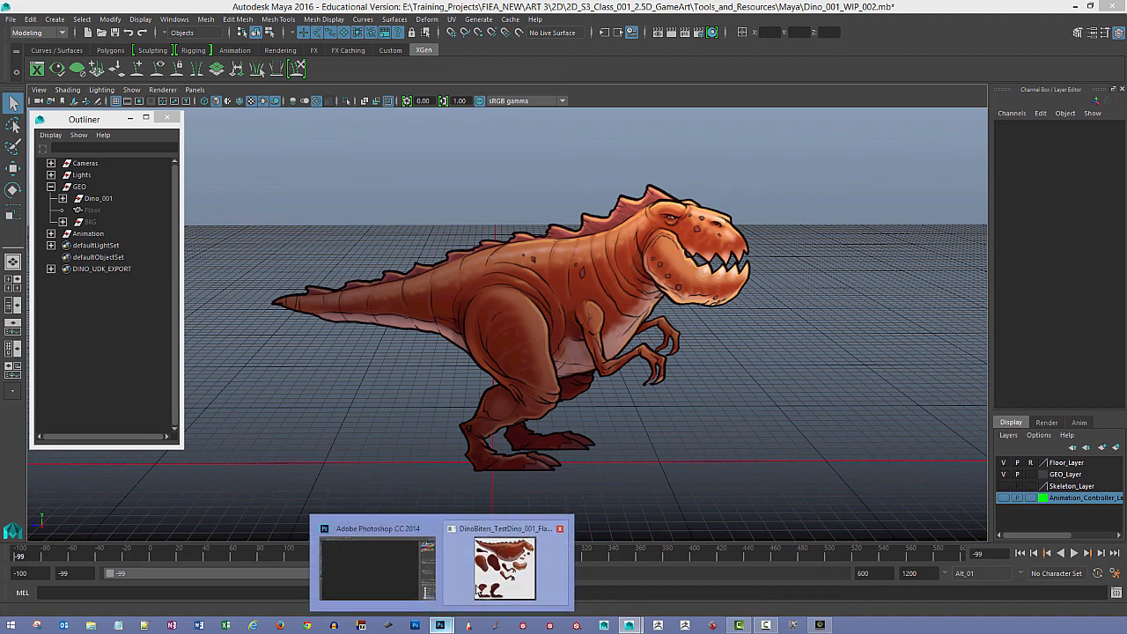
left_click(502, 577)
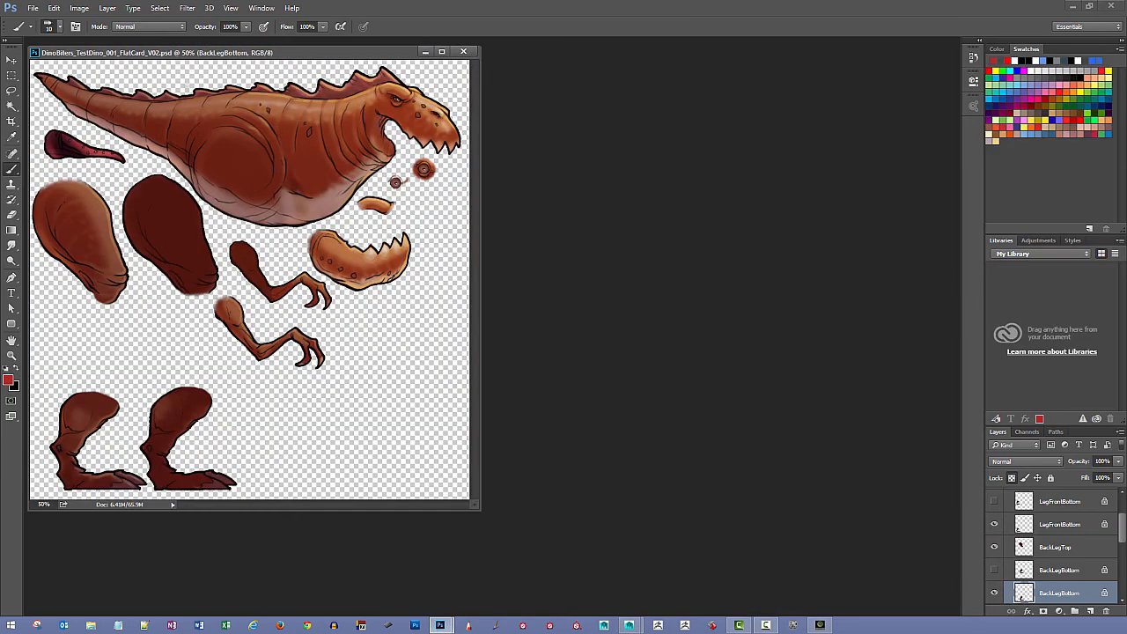
Step: Enlarge the flat card's document window to show the full sheet of dinosaur parts and check its document information
mouse_move(185, 56)
left_mouse_down()
mouse_move(194, 65)
mouse_move(186, 58)
left_mouse_up()
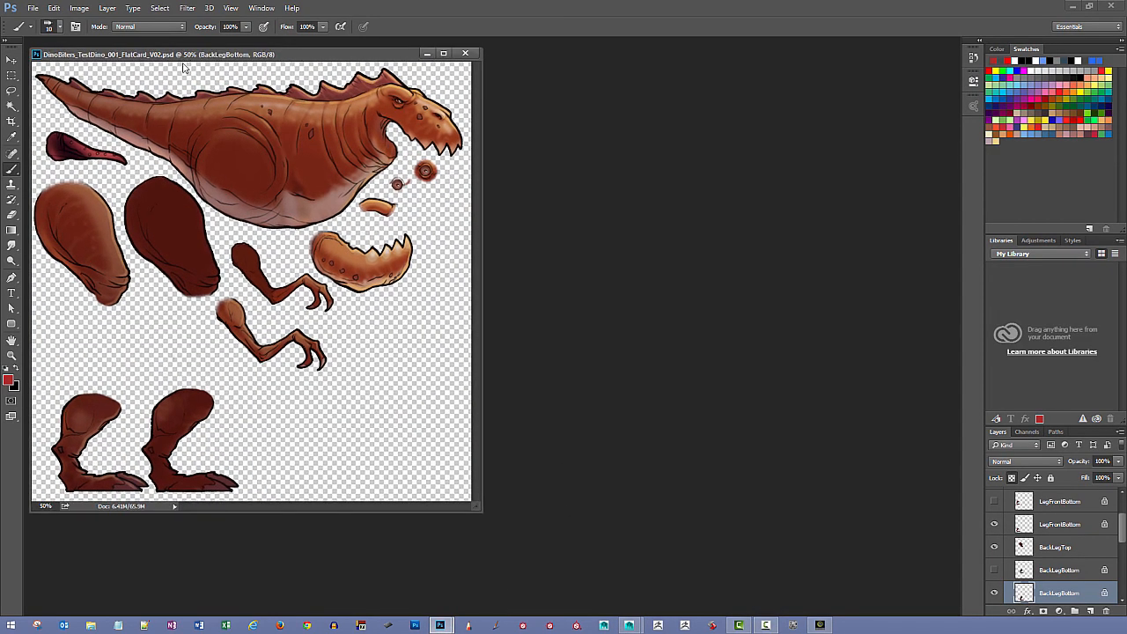
left_click_drag(482, 510, 504, 527)
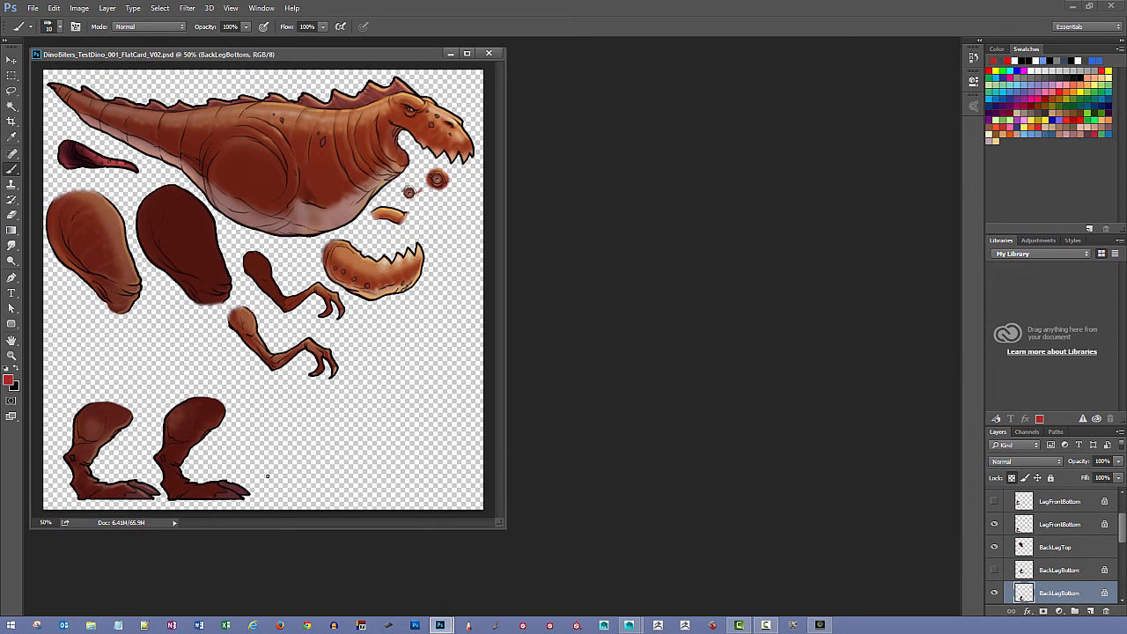
left_click(141, 523)
left_click_drag(143, 62, 147, 73)
Step: Open DinoBiters_TestDino_001_FlatCard_V02.png from the PNG folder and place its window beside the PSD document
left_click(33, 9)
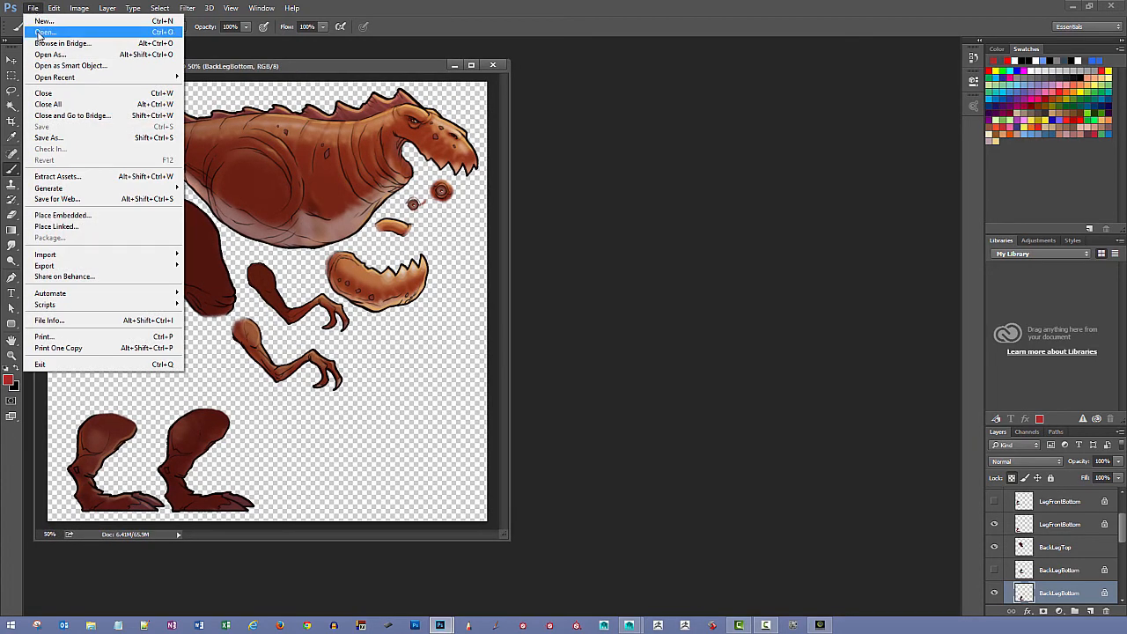
left_click(45, 32)
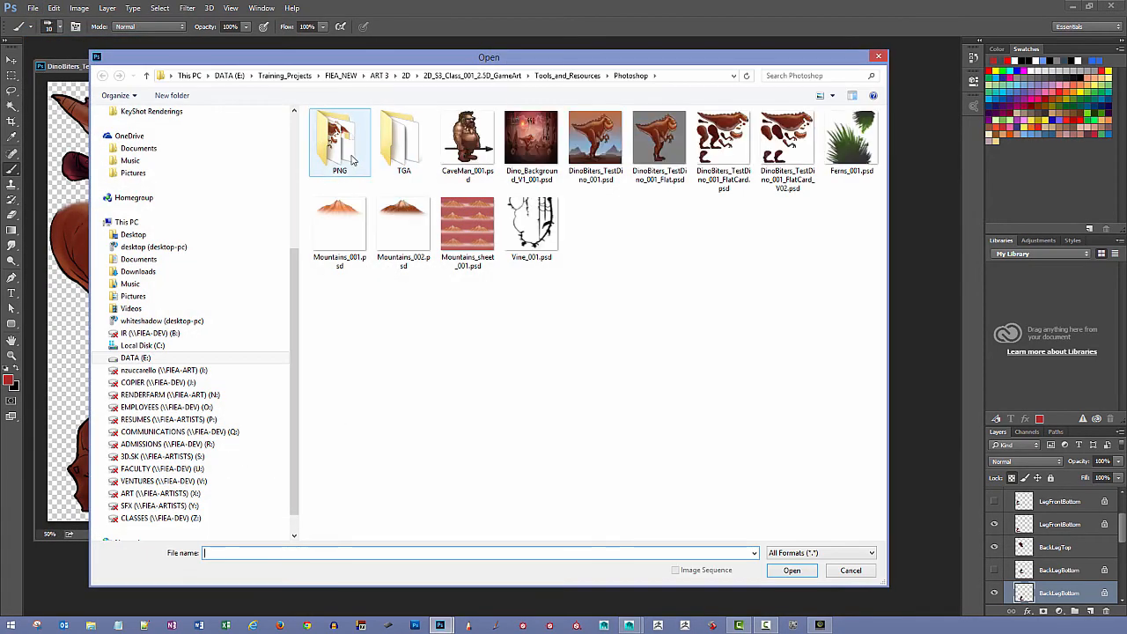
double_click(334, 144)
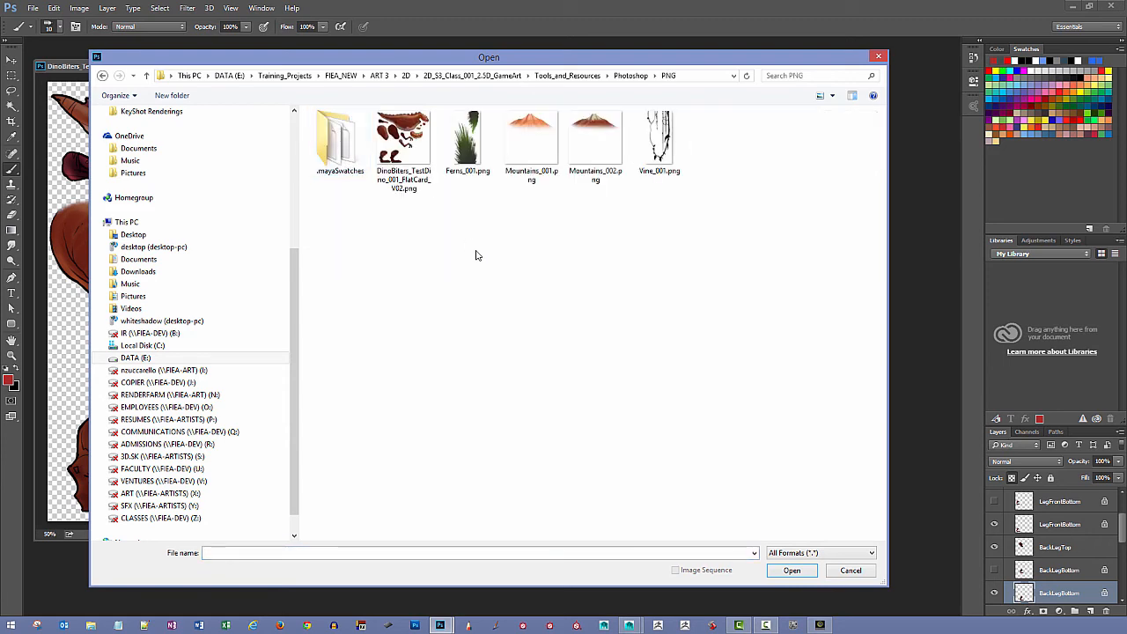
left_click(403, 173)
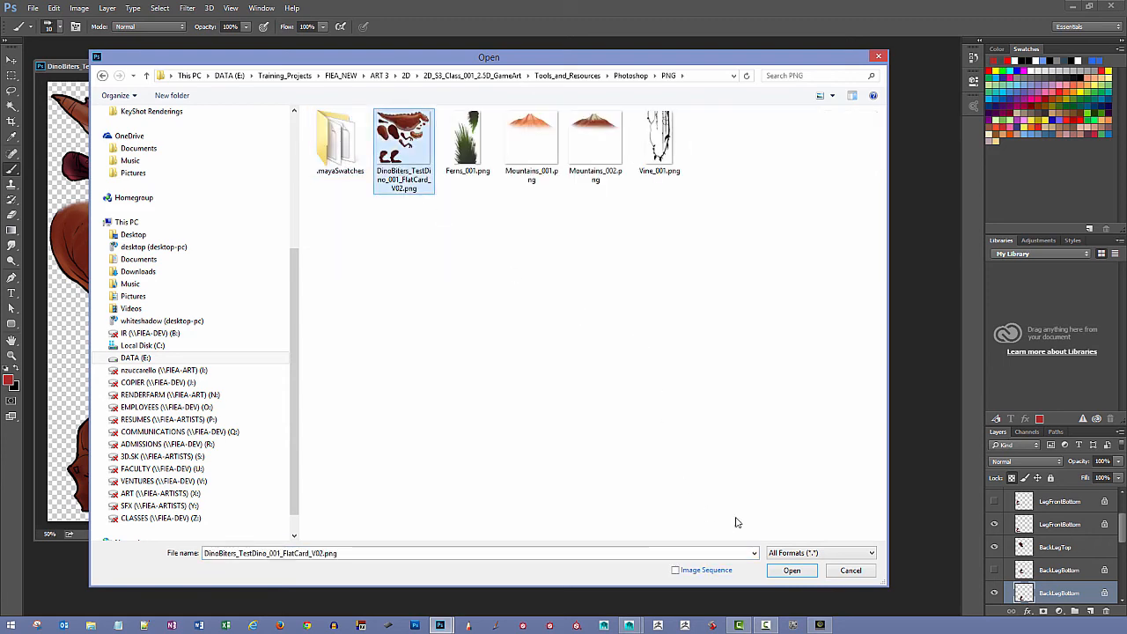
left_click(792, 570)
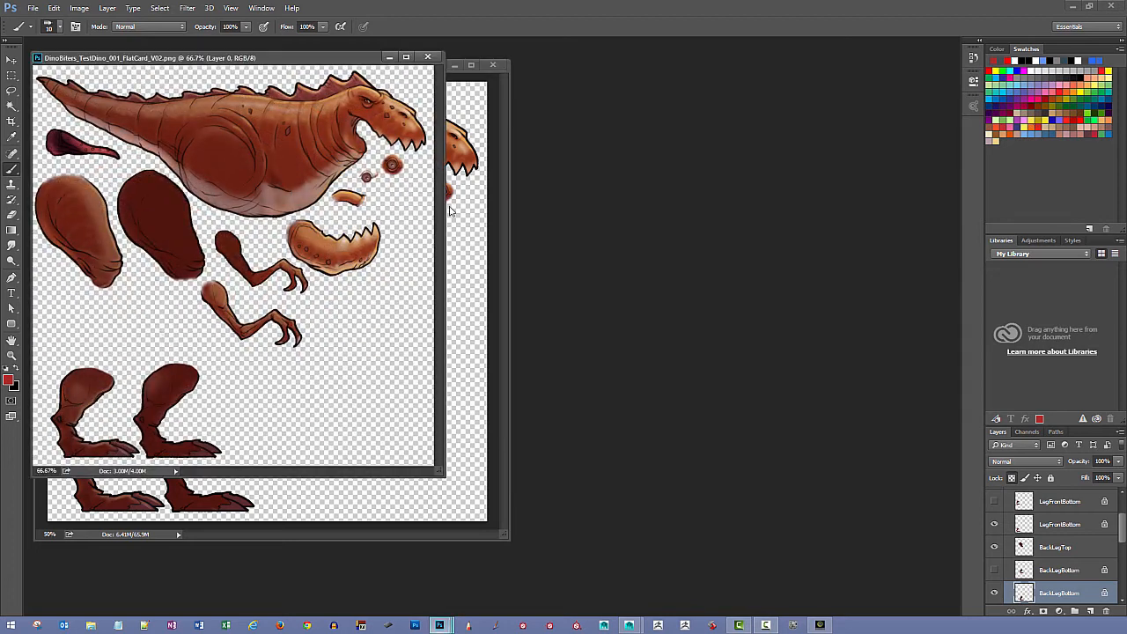
left_click_drag(265, 59, 507, 132)
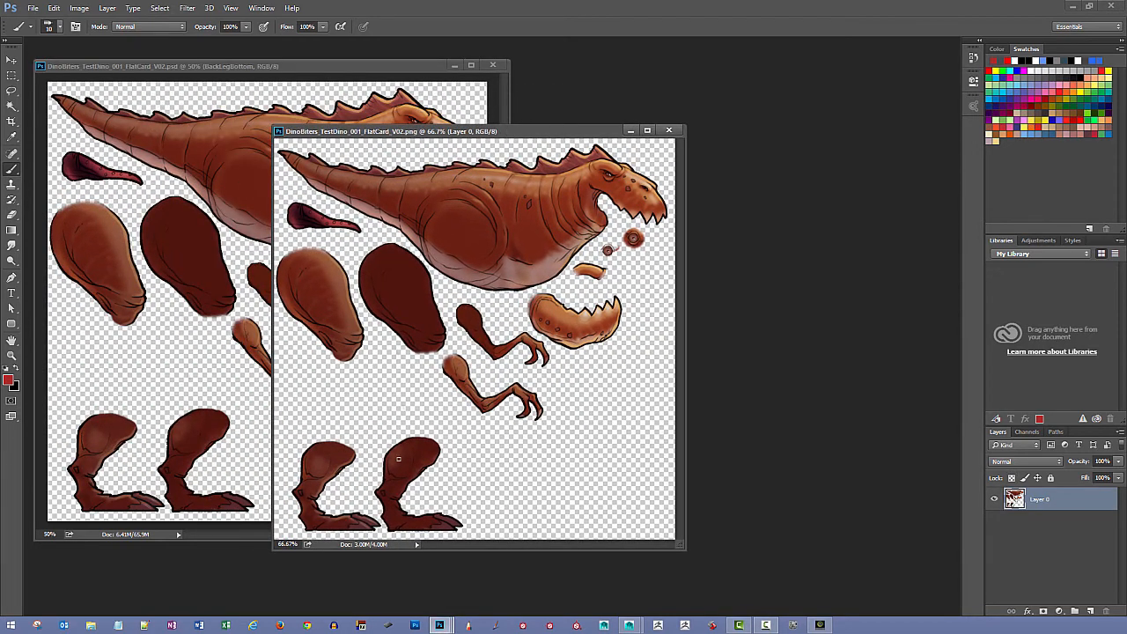
left_click(365, 545)
left_click_drag(326, 131, 568, 174)
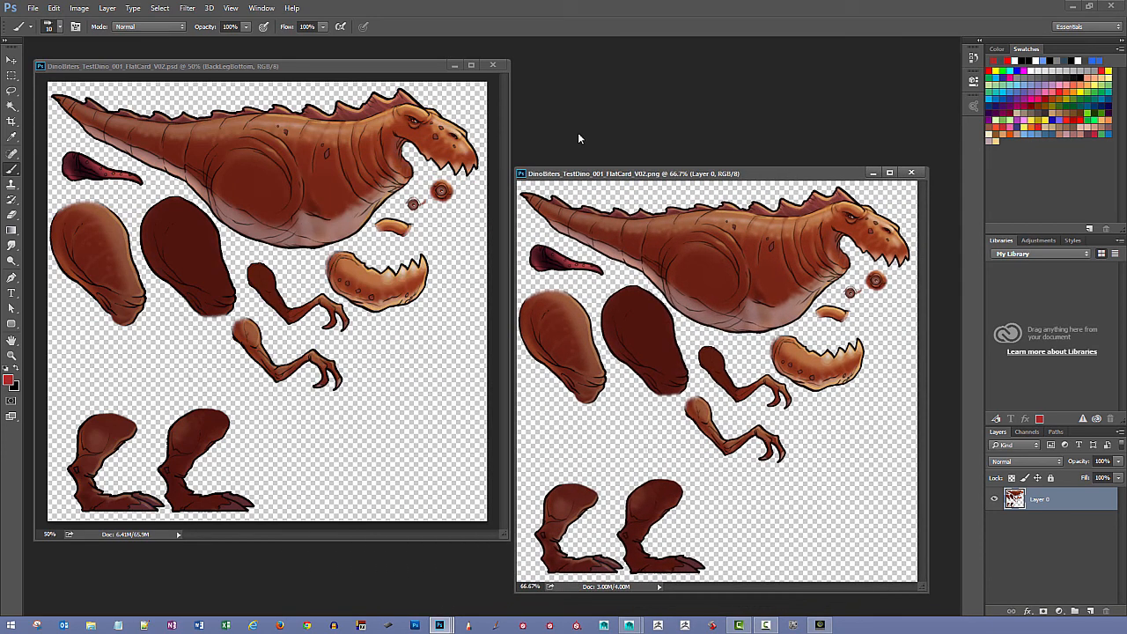
Step: Examine the detail of the dinosaur parts in the PSD document at 100% zoom
left_click(361, 69)
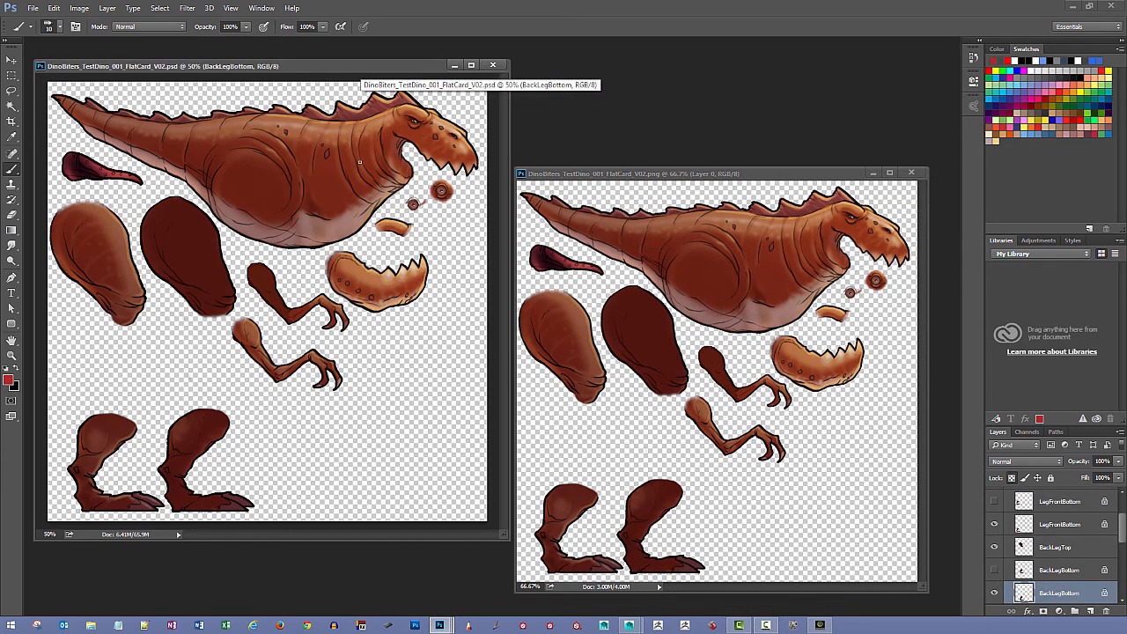
key("ctrl+plus")
key("ctrl+plus")
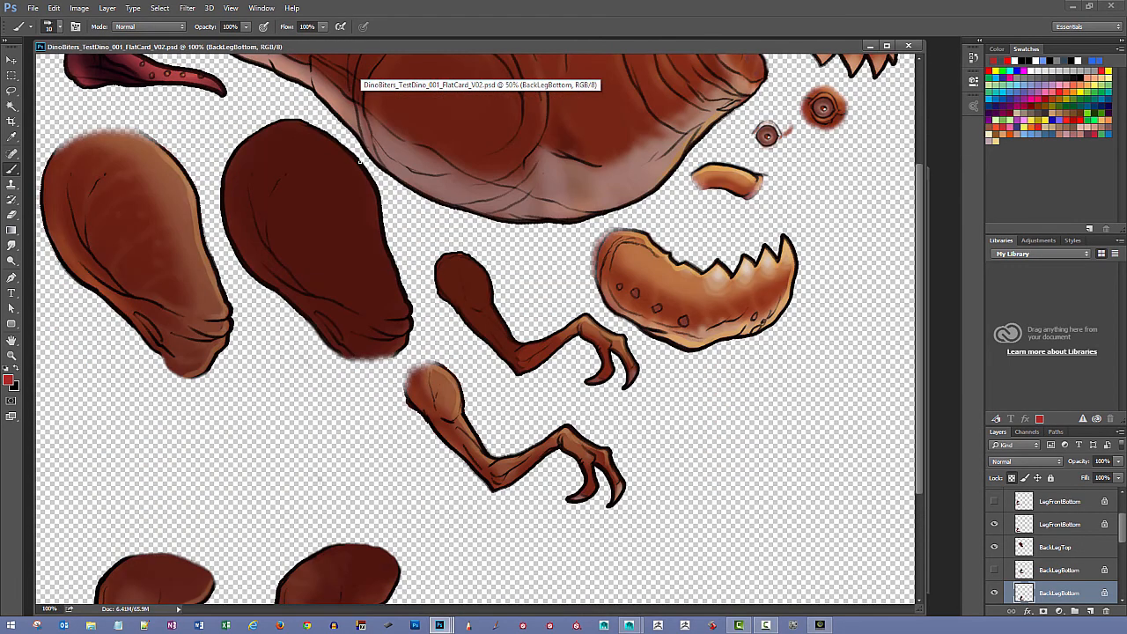
scroll(406, 147, "up", 3)
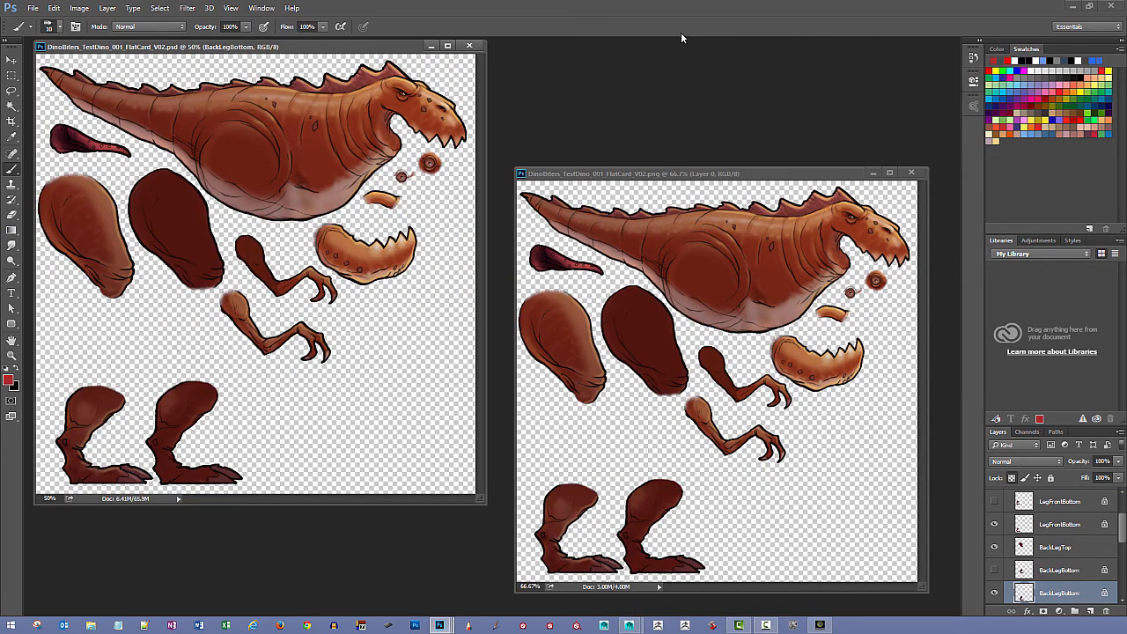
Step: Bring the PNG document closer to the PSD and check its pixel dimensions
left_click_drag(667, 176, 639, 126)
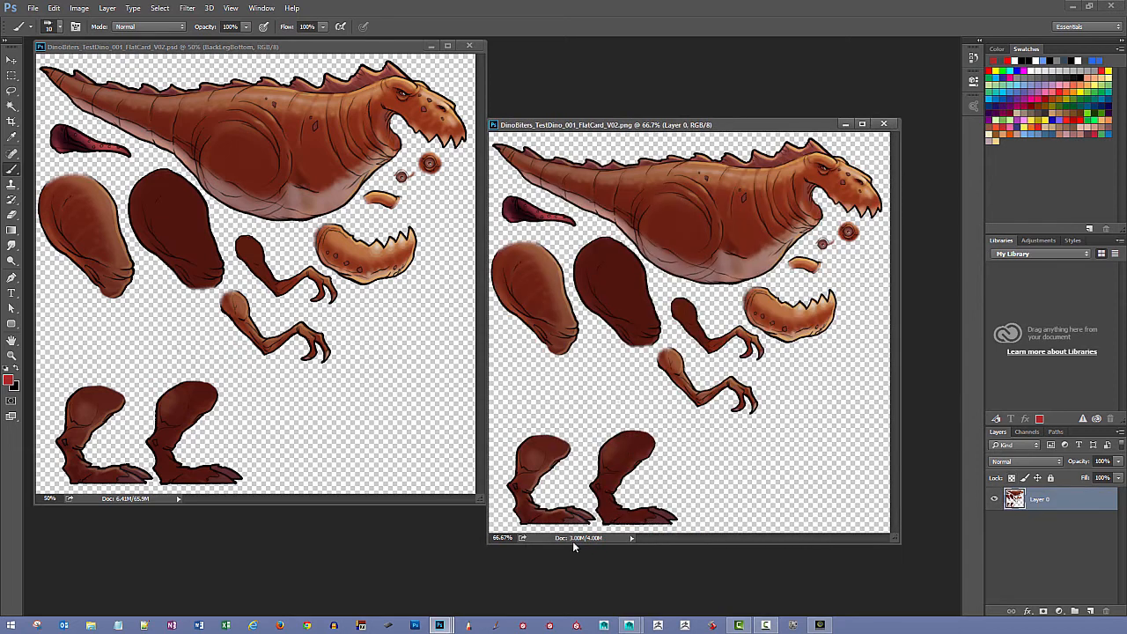
left_click(575, 538)
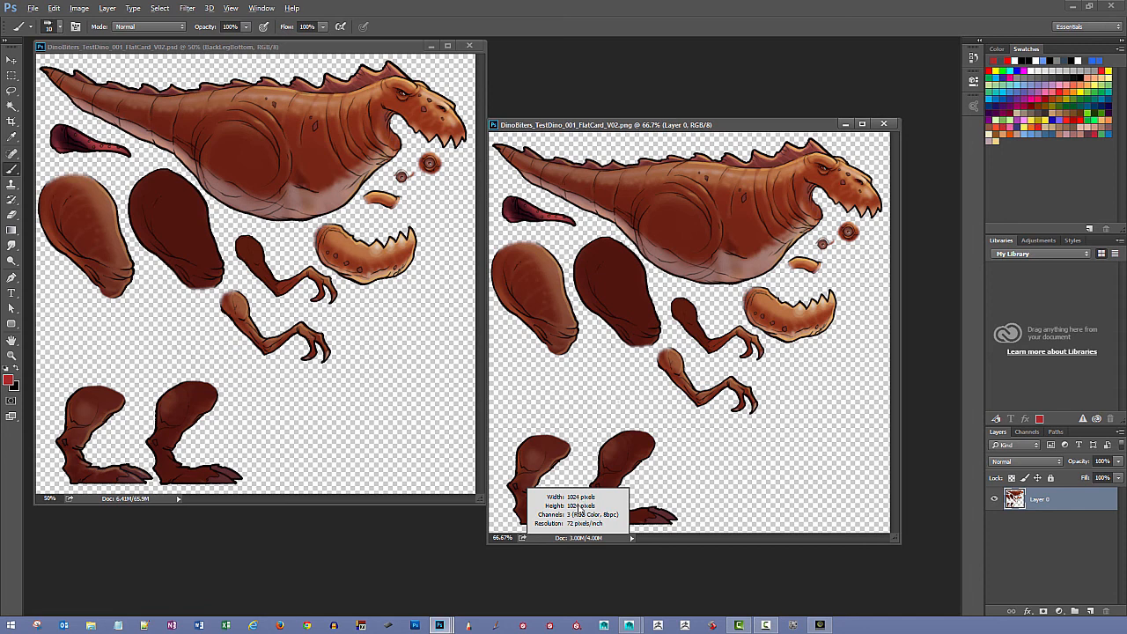
left_click_drag(579, 510, 580, 510)
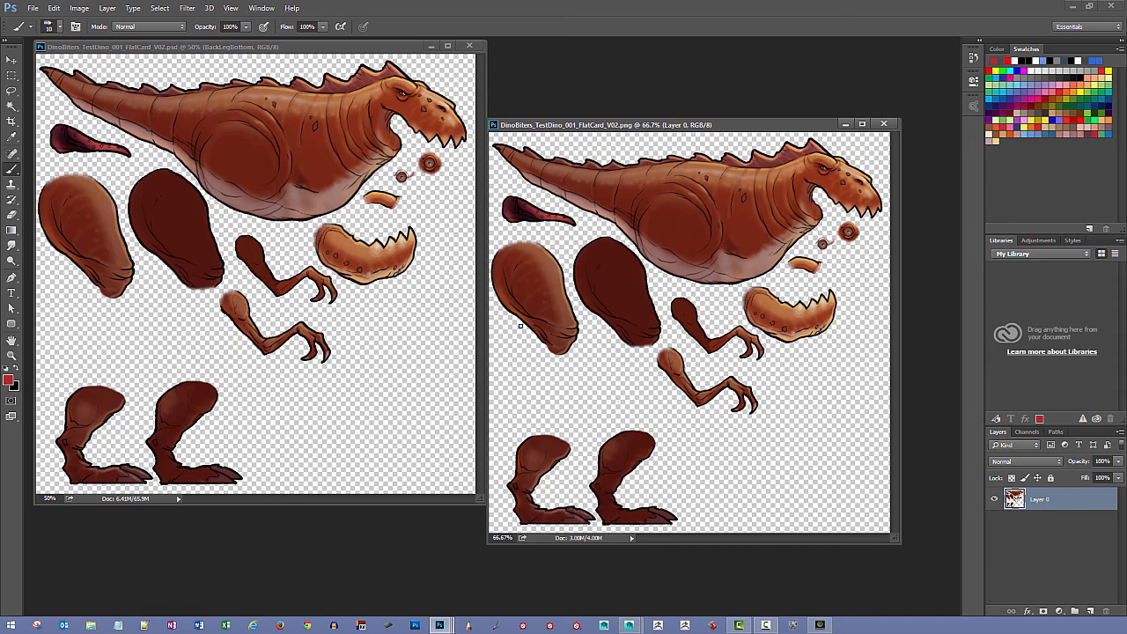
Step: Resize the PNG image to 512 × 512 pixels with Resample on and the size units in pixels
left_click(80, 7)
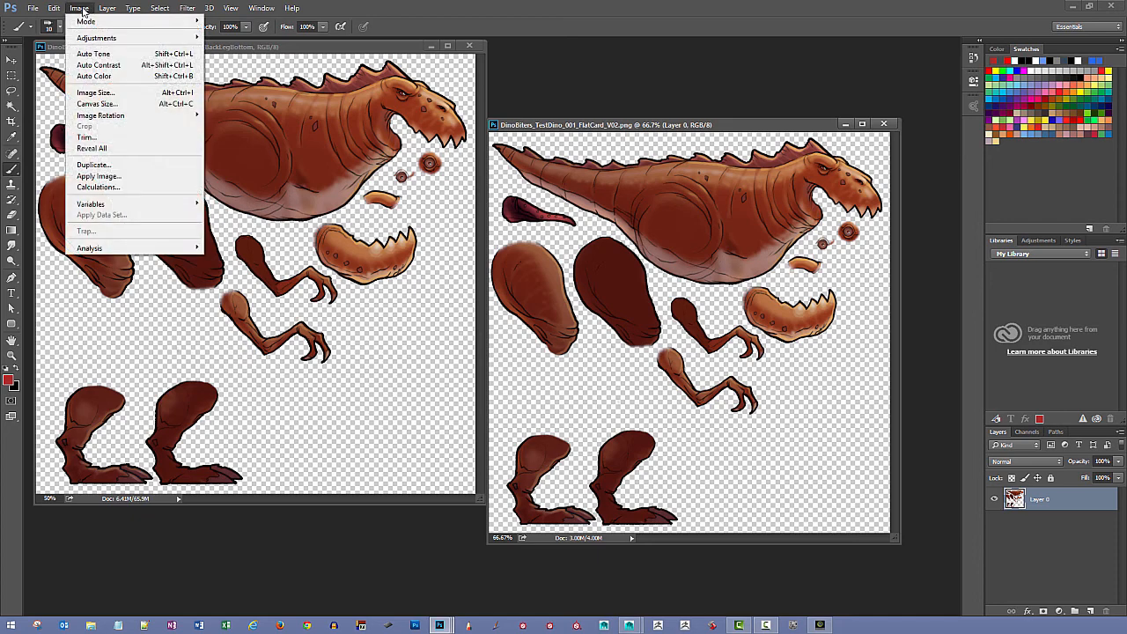
left_click(103, 93)
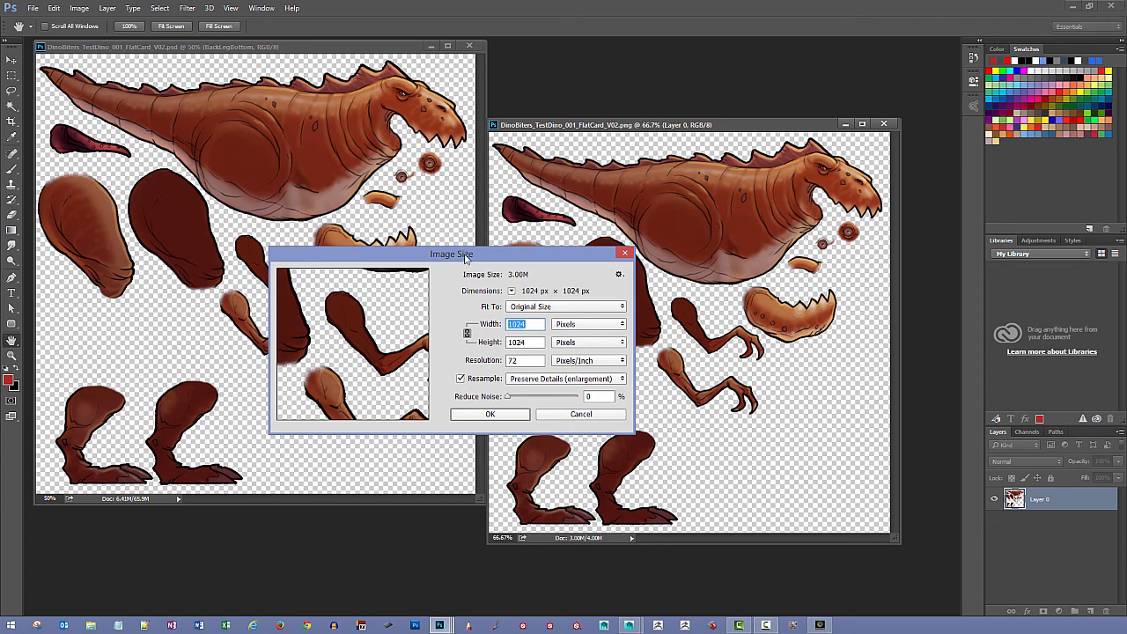
left_click_drag(465, 256, 455, 260)
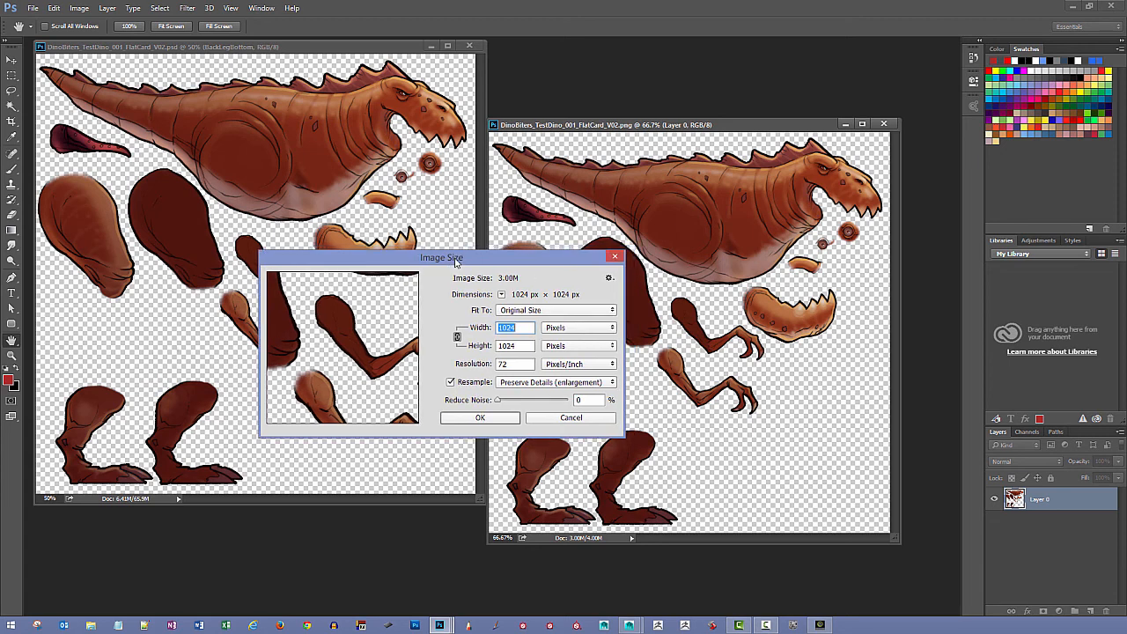
left_click(451, 383)
left_click(450, 383)
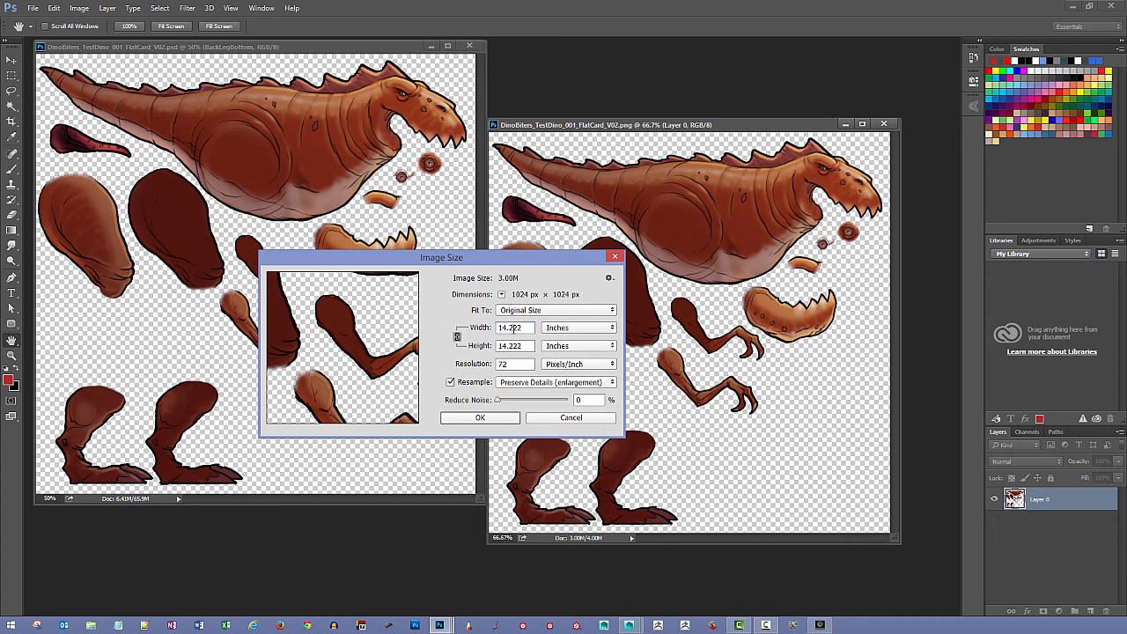
left_click(579, 328)
left_click(563, 336)
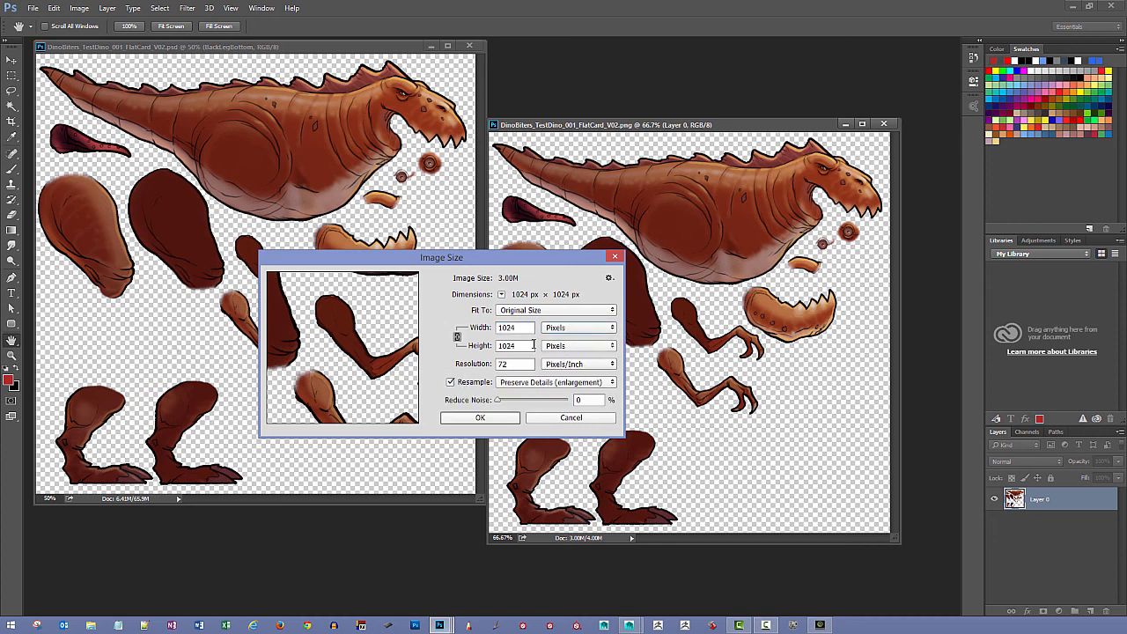
left_click_drag(520, 327, 483, 332)
type("512")
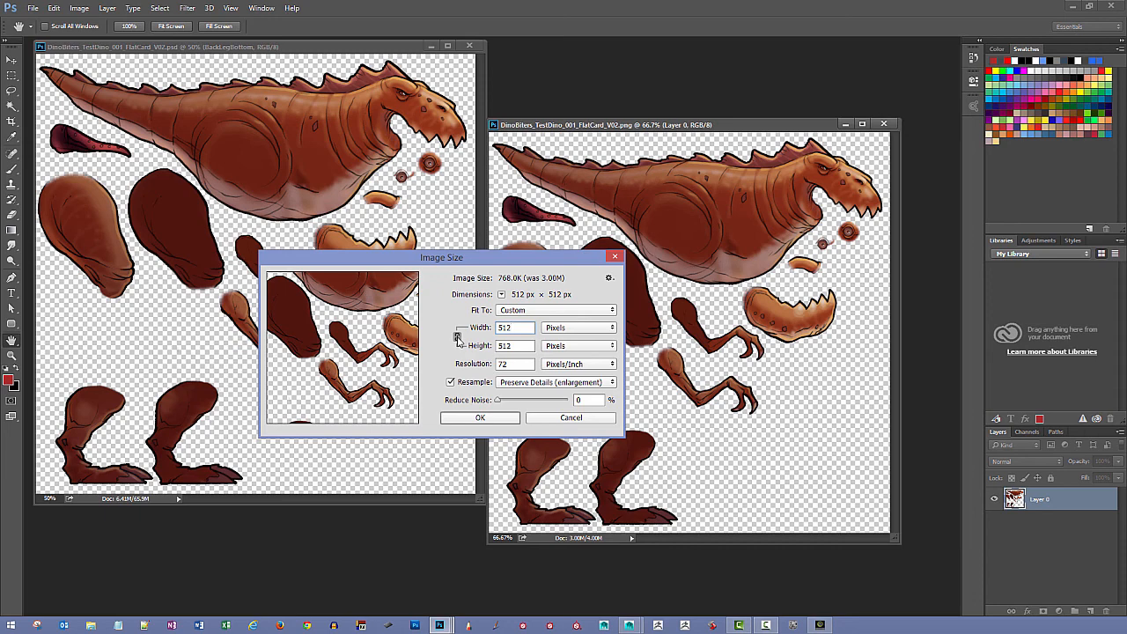
left_click(503, 419)
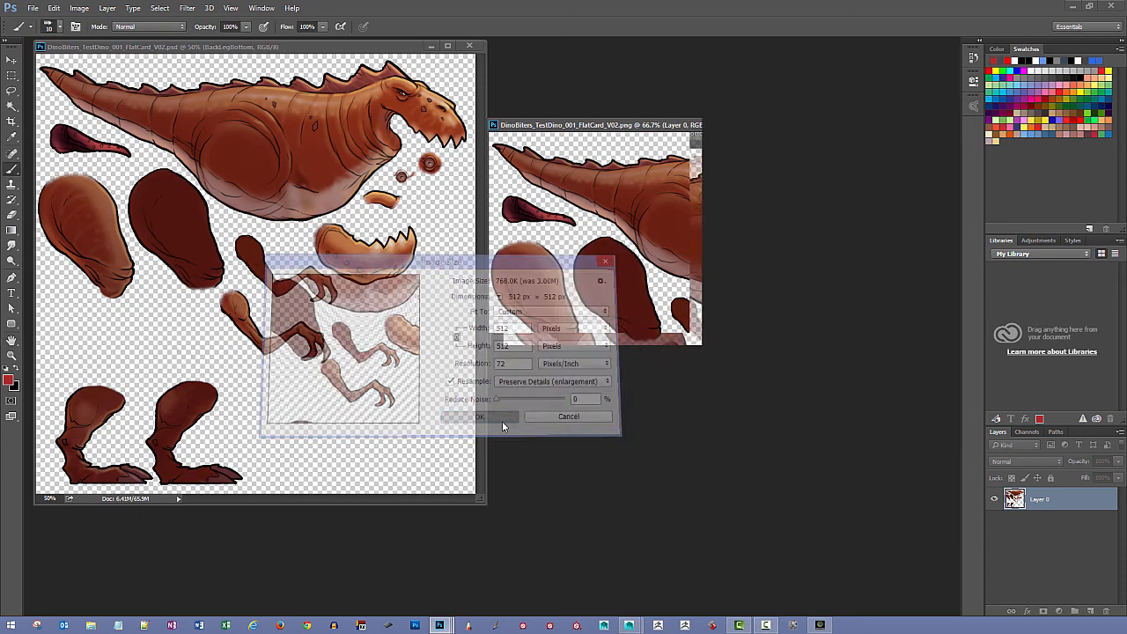
Step: View the resized PNG at 100% and close it without saving the changes
key("ctrl+plus")
key("ctrl+plus")
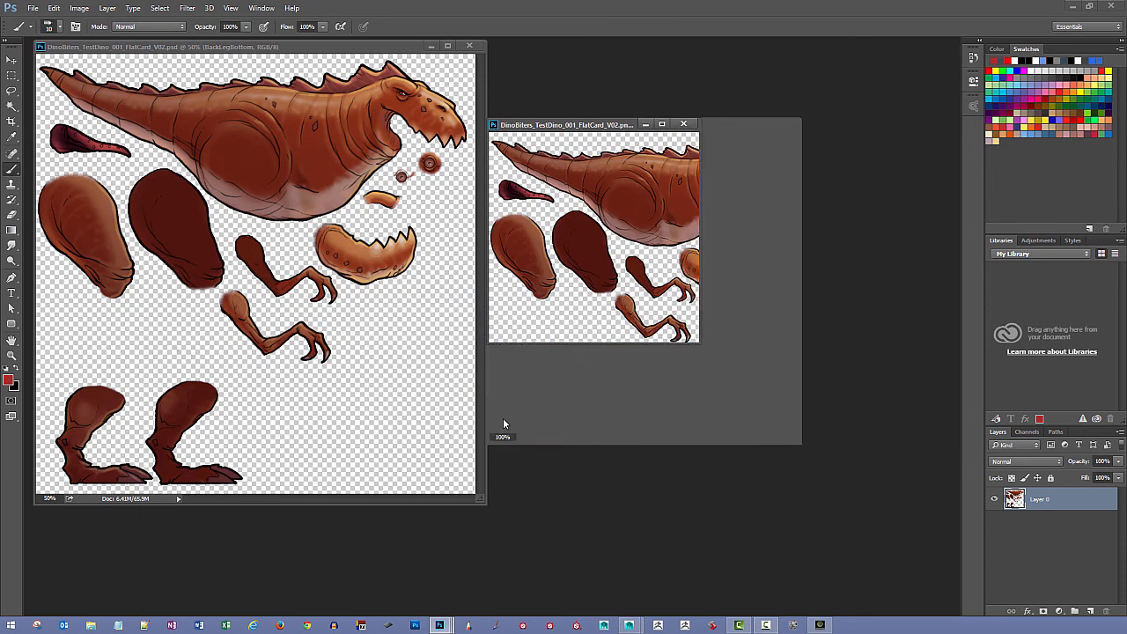
key("ctrl+minus")
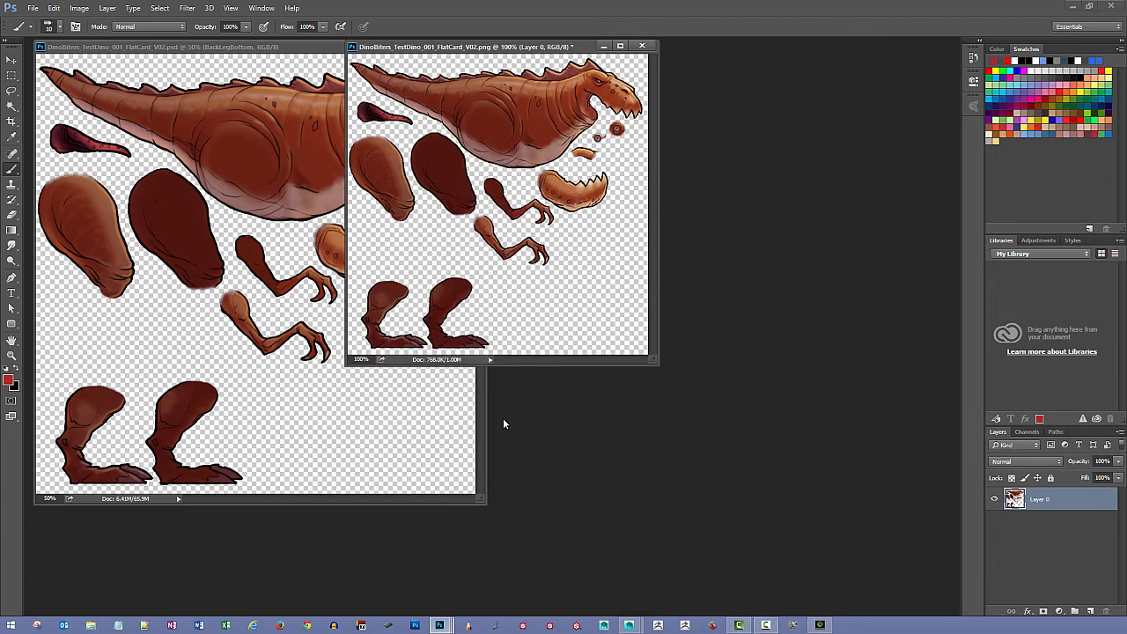
left_click(645, 46)
left_click(570, 239)
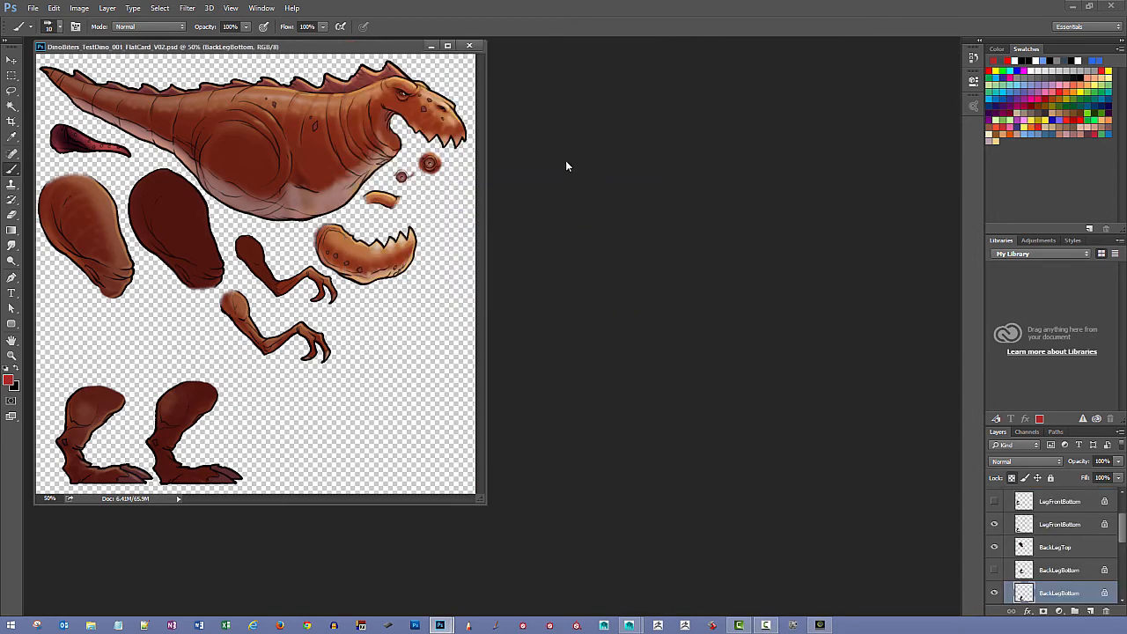
Step: Try to save the flat card as a Targa copy in the TGA folder with Alpha Channels at 32 bits/pixel, and cancel the export
left_click_drag(369, 54, 373, 61)
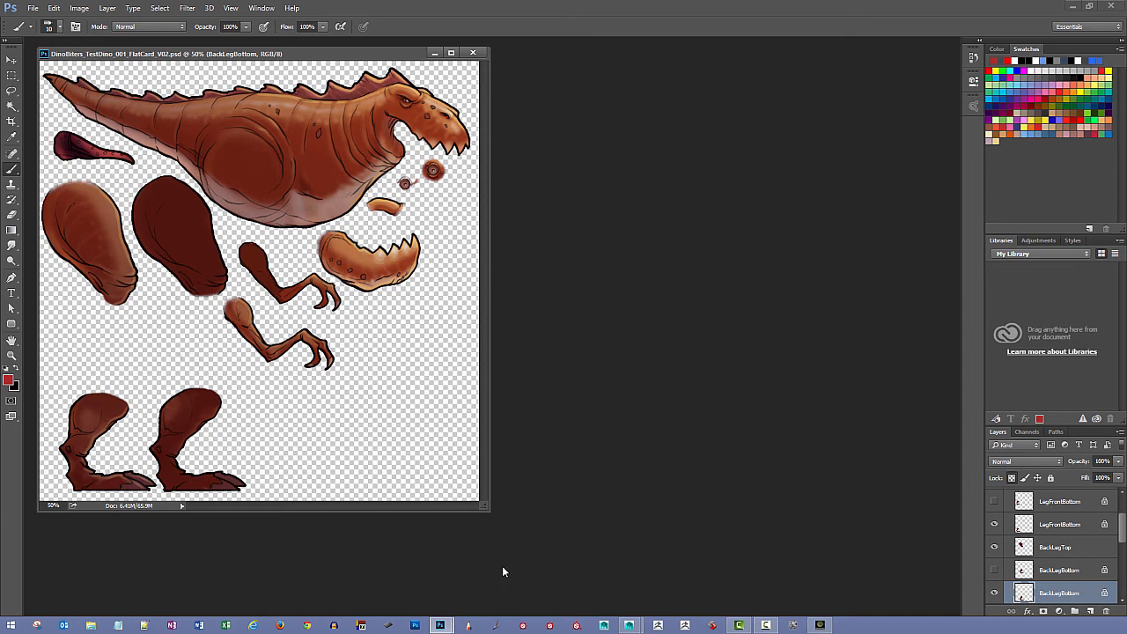
left_click_drag(137, 55, 129, 53)
left_click(33, 8)
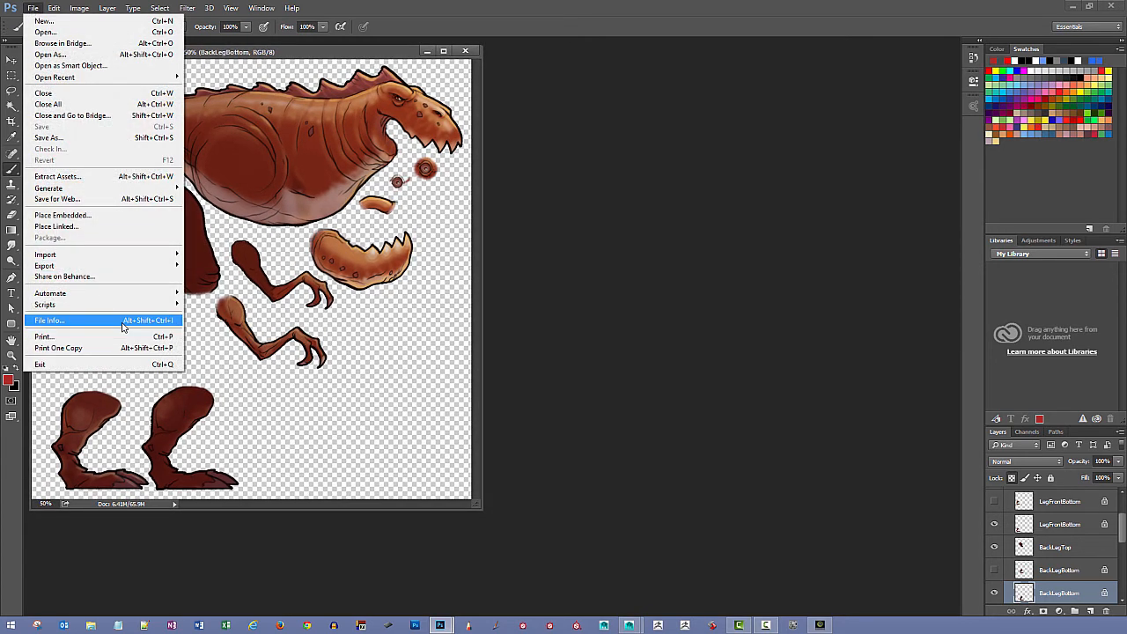
left_click(92, 139)
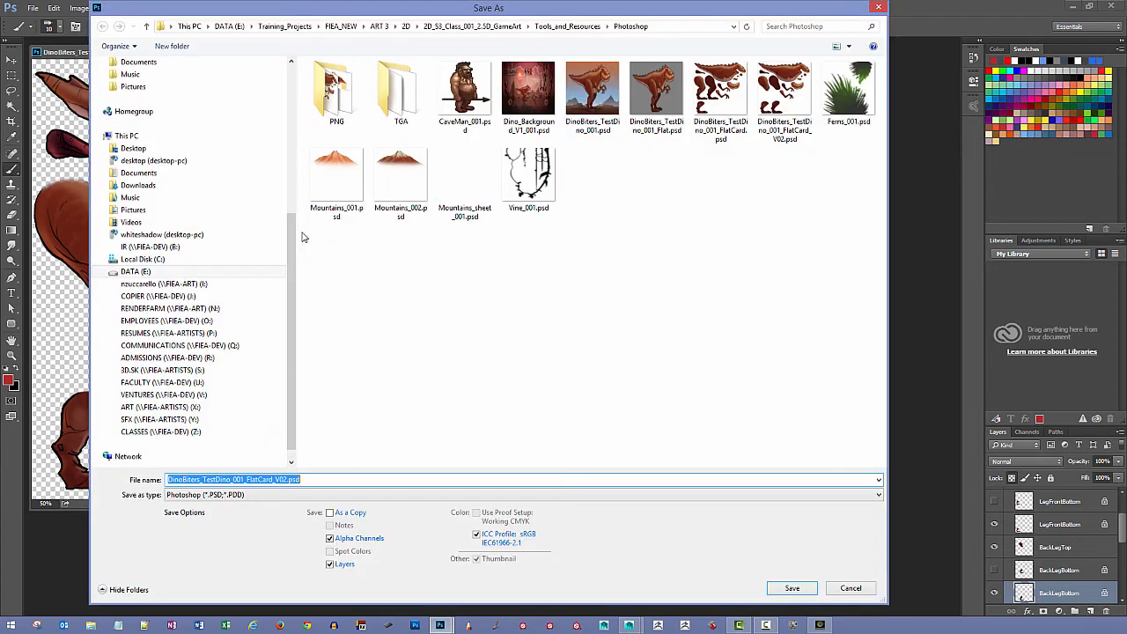
double_click(400, 92)
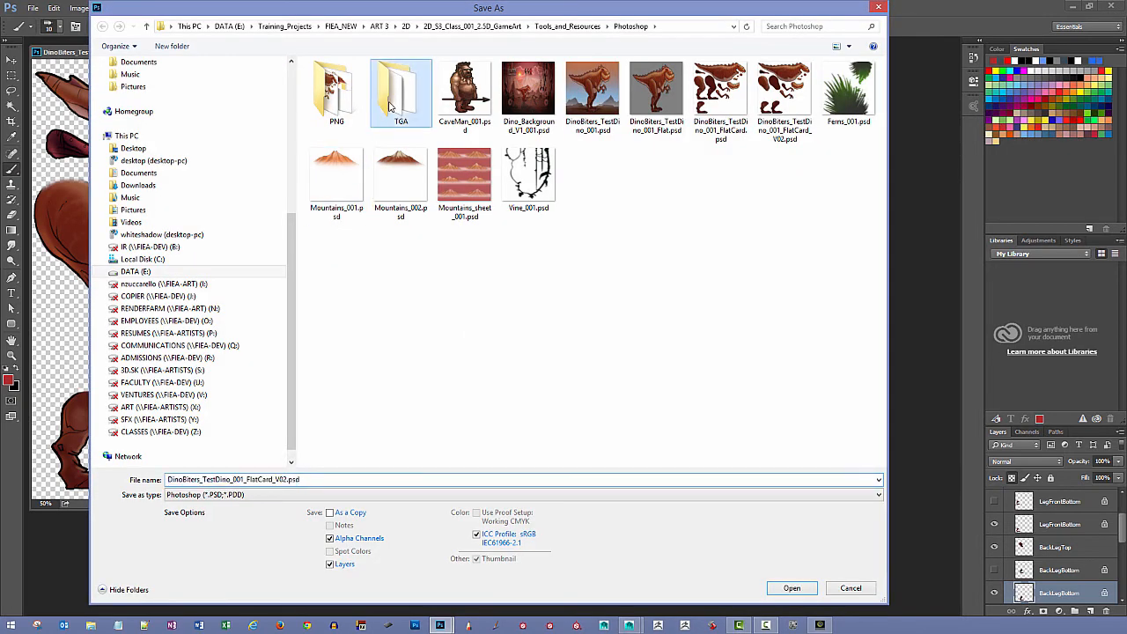
left_click(282, 495)
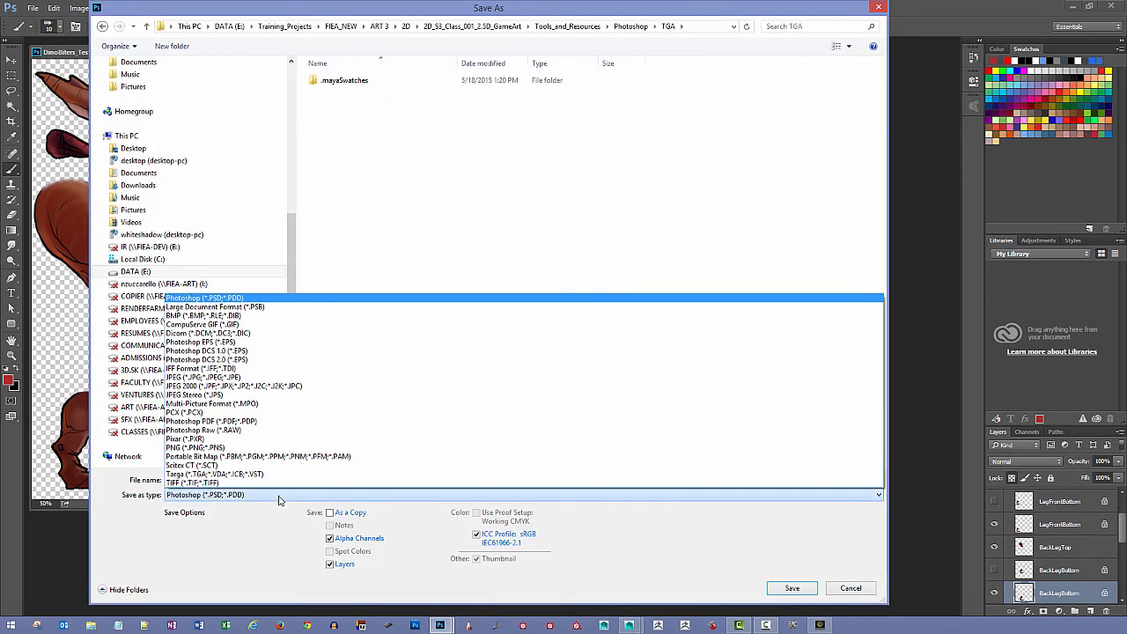
left_click(232, 477)
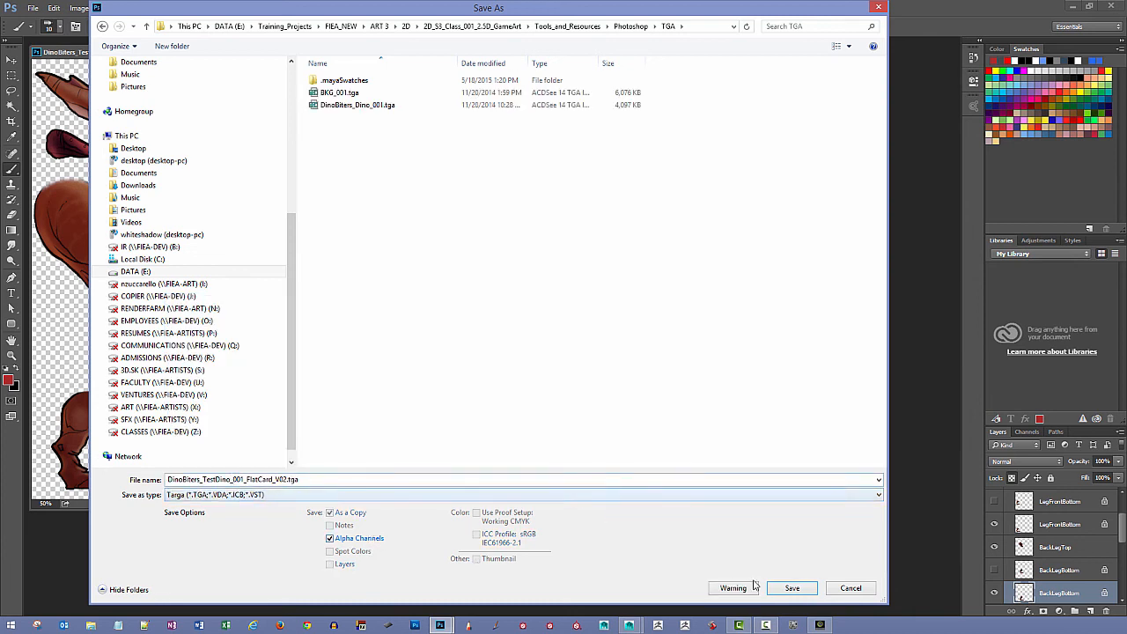
left_click(793, 590)
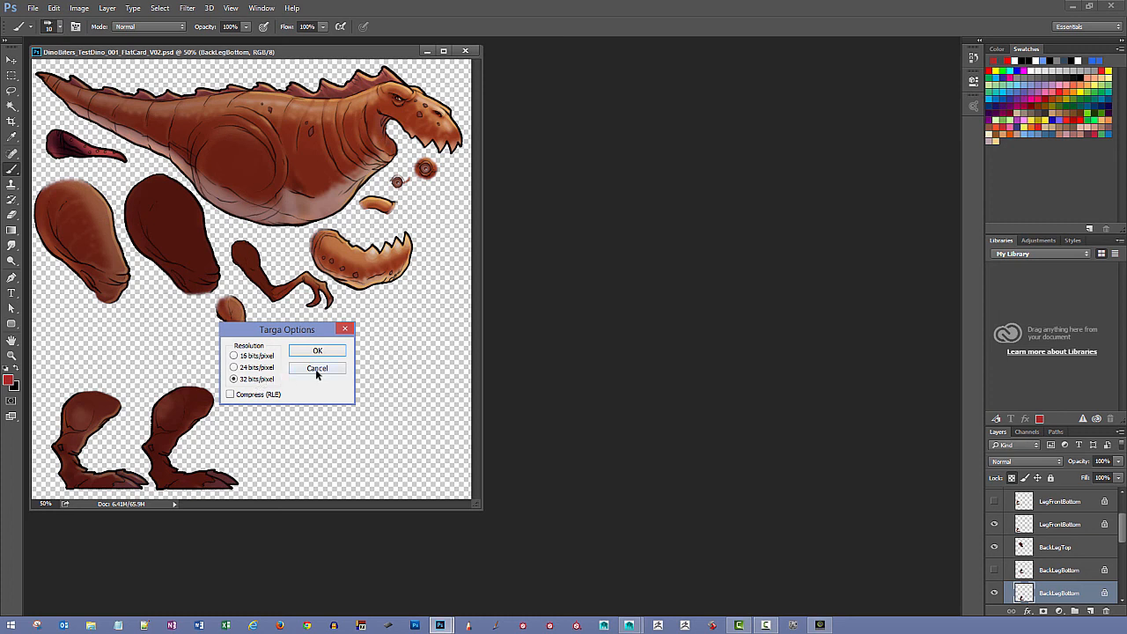
left_click(316, 371)
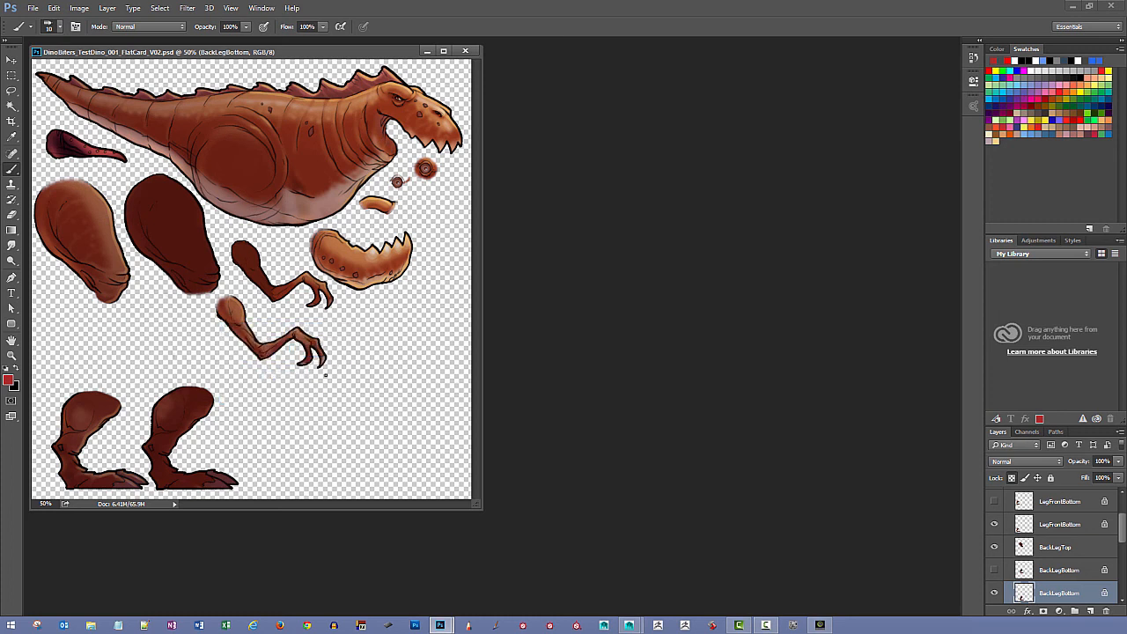
Step: Examine the Alpha 1 channel's mask and return to the RGB composite and the layers
left_click(1027, 432)
left_click(1010, 538)
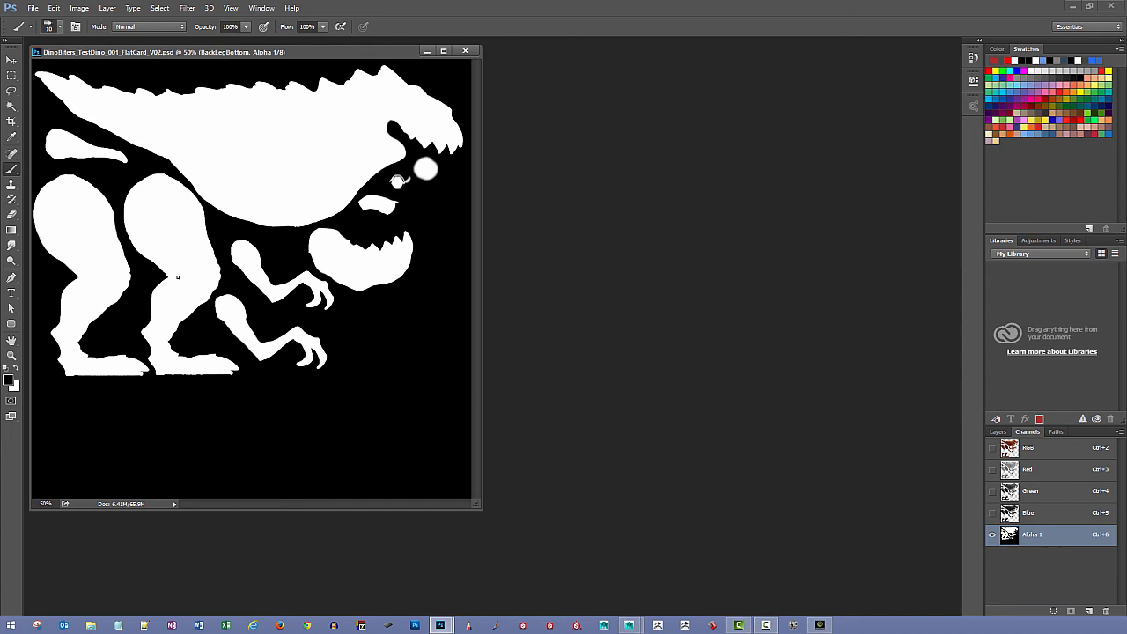
key("ctrl+2")
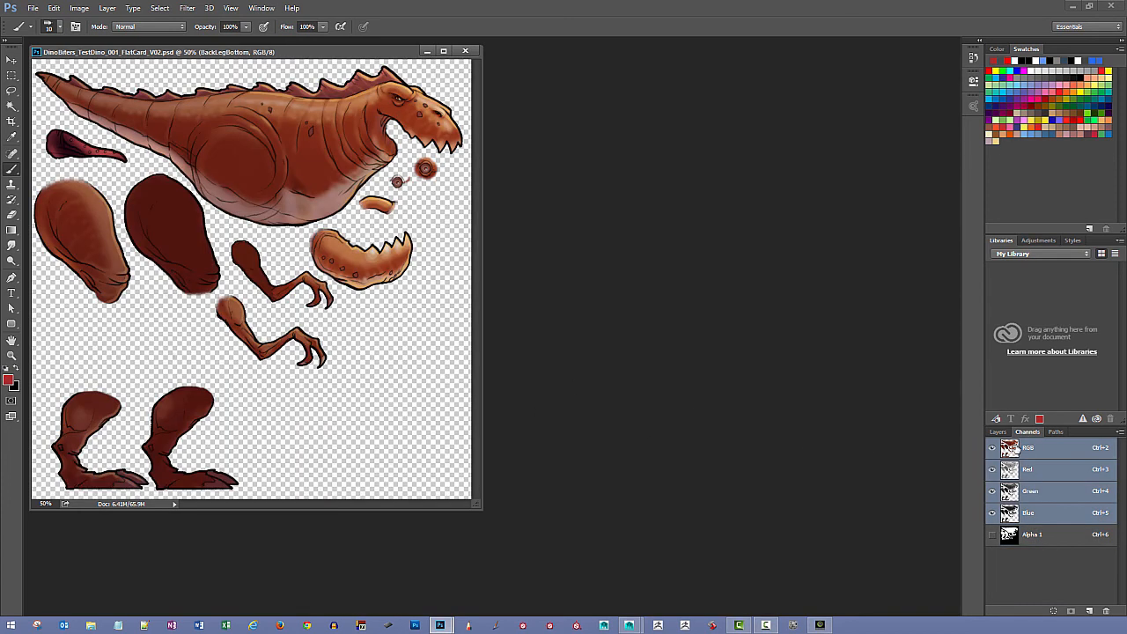
left_click(998, 432)
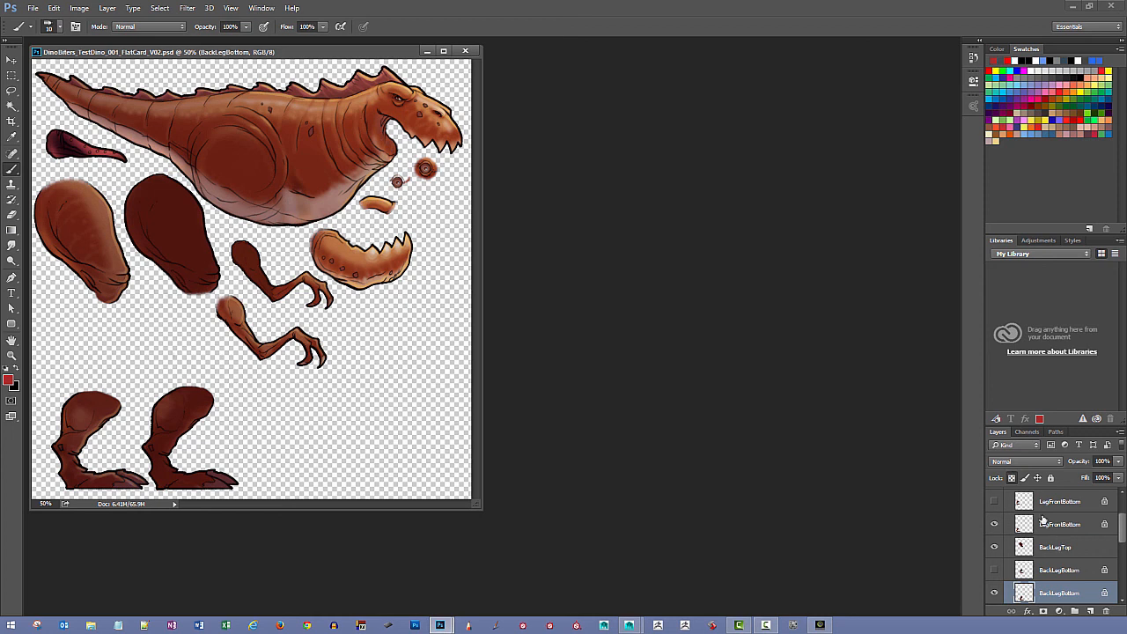
Step: Load the outlines of the front arm and the visible front and back leg layers as one combined selection
left_click_drag(1124, 528, 1123, 520)
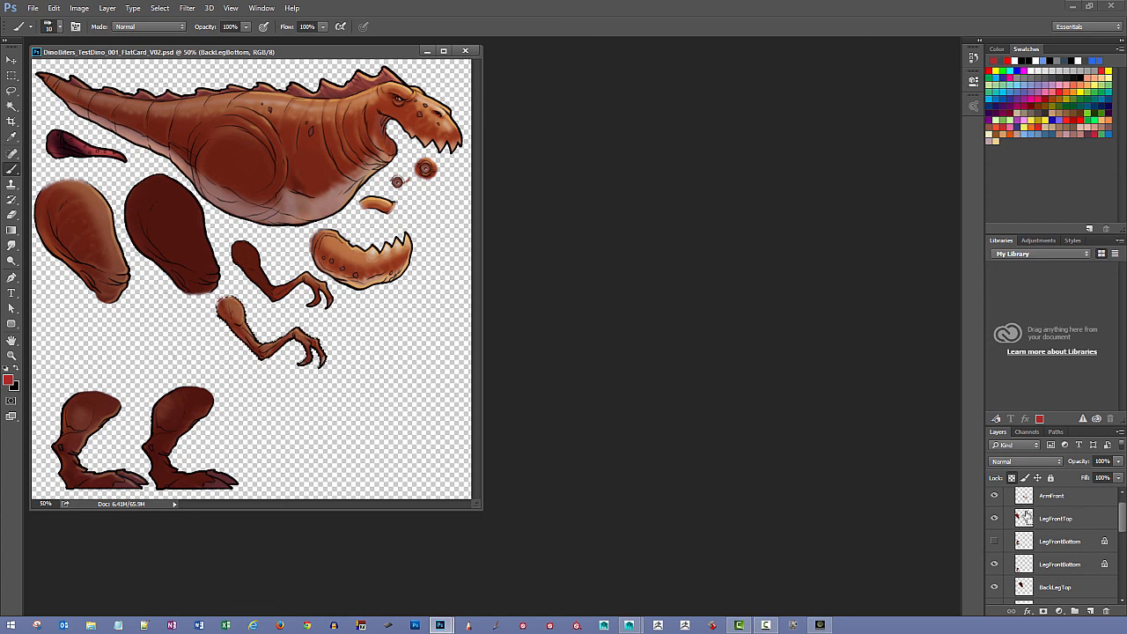
left_click(1024, 518, "ctrl+shift")
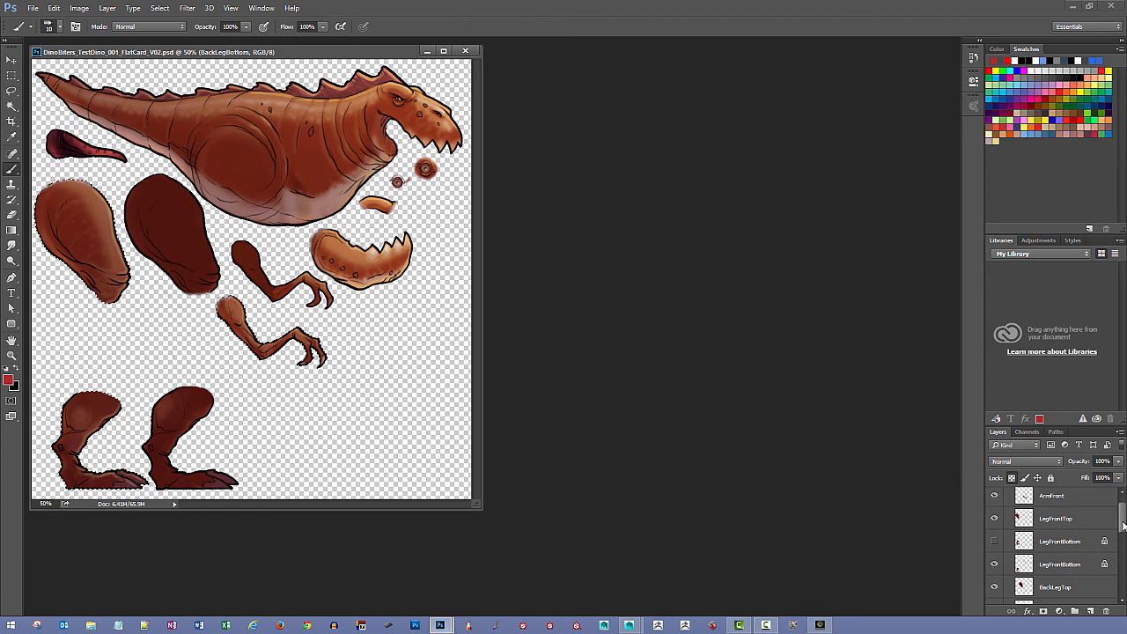
scroll(1123, 526, "down", 3)
left_click(1024, 568, "ctrl+shift")
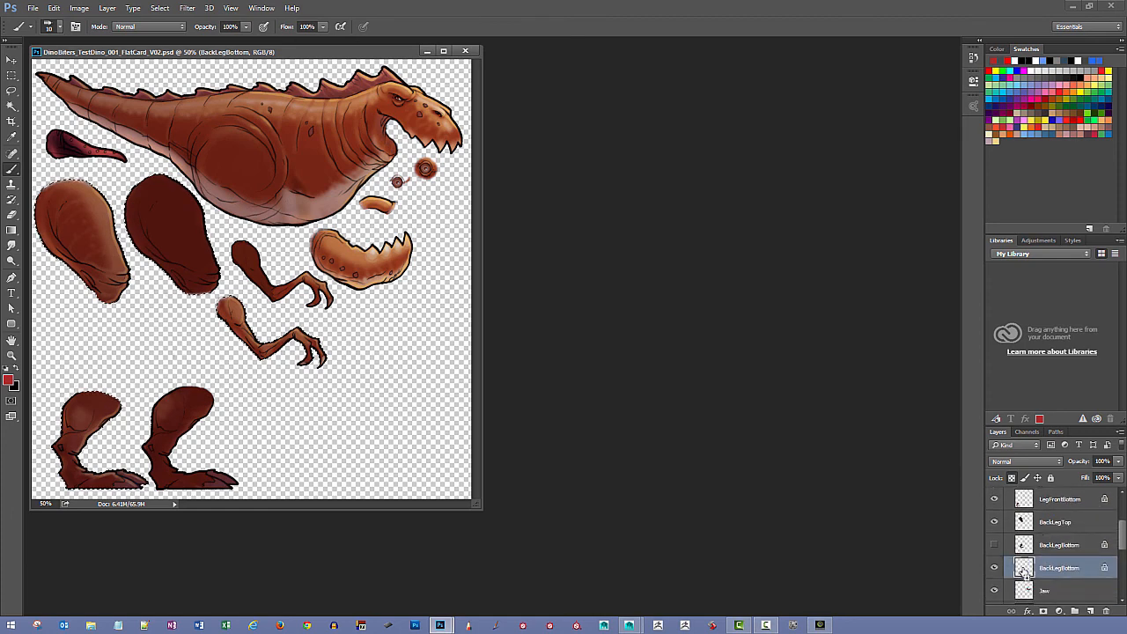
Step: Add the outlines of the Jaw, Brow, both EyeBall, Body, BackArm and Tounge layers to the selection
left_click_drag(1123, 543, 1124, 568)
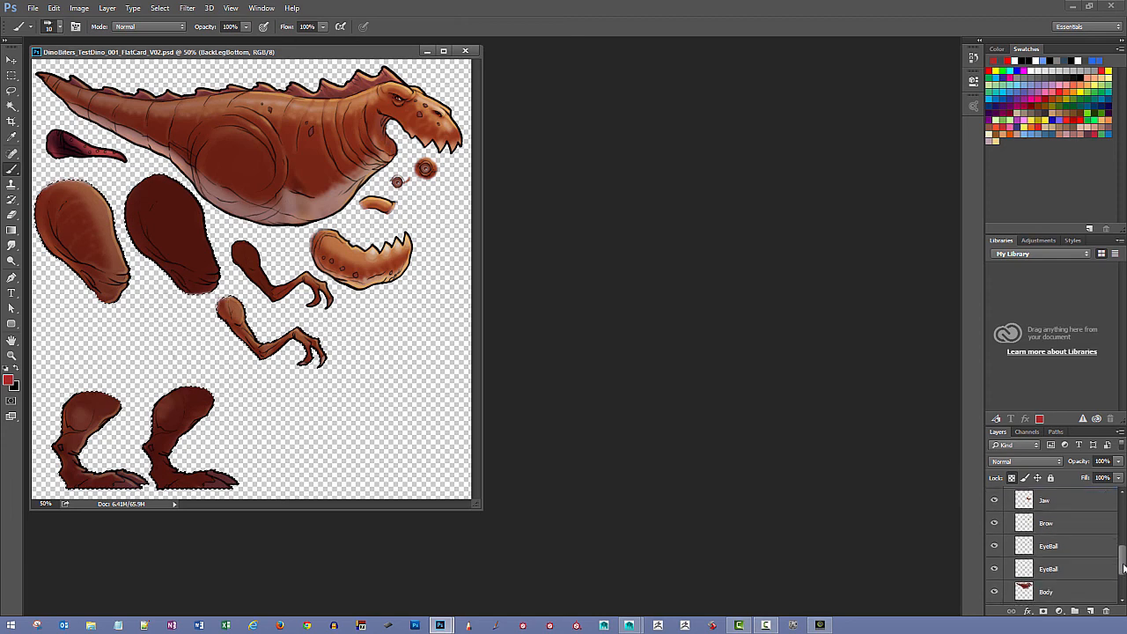
left_click(1025, 500, "ctrl+shift")
left_click(1026, 525, "ctrl+shift")
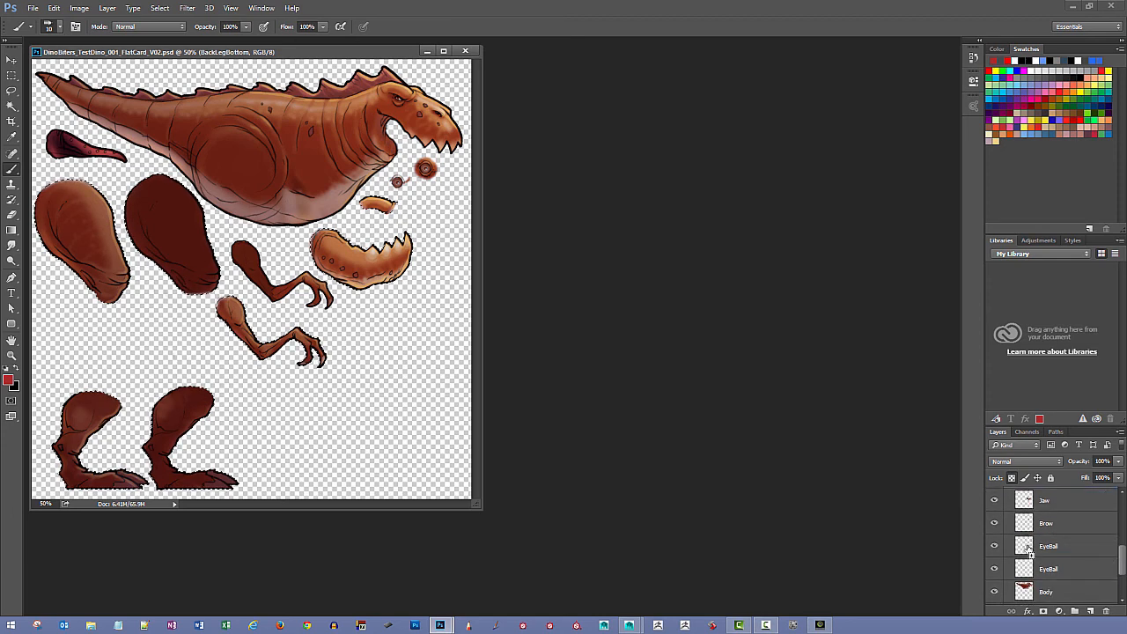
left_click(1028, 547, "ctrl+shift")
left_click(1025, 572, "ctrl+shift")
left_click(1028, 590, "ctrl+shift")
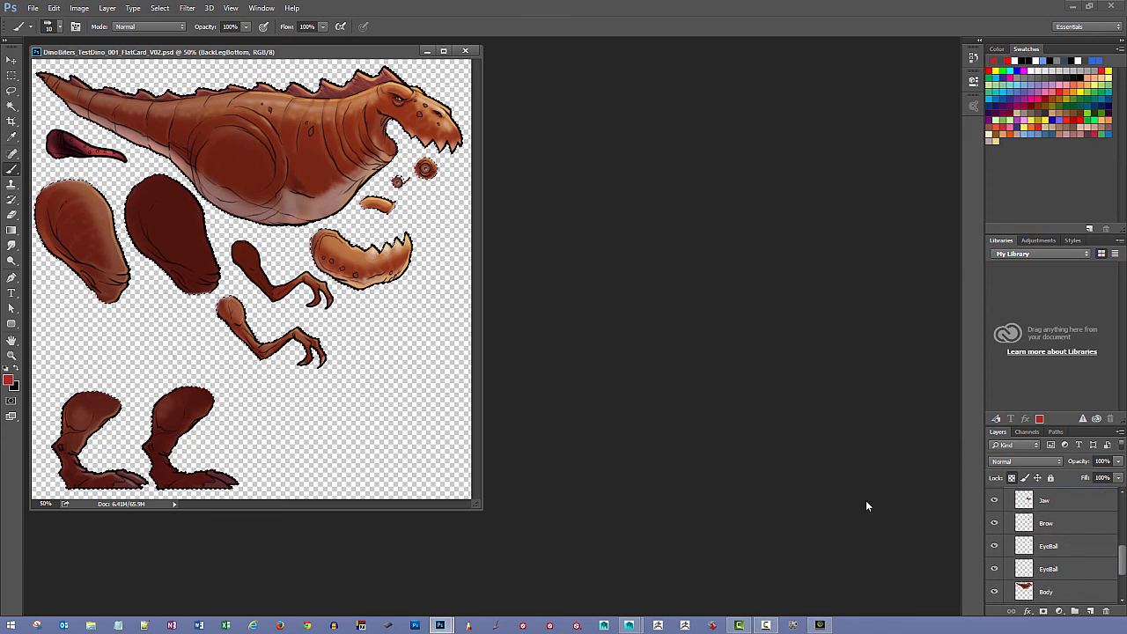
left_click_drag(1123, 569, 1123, 590)
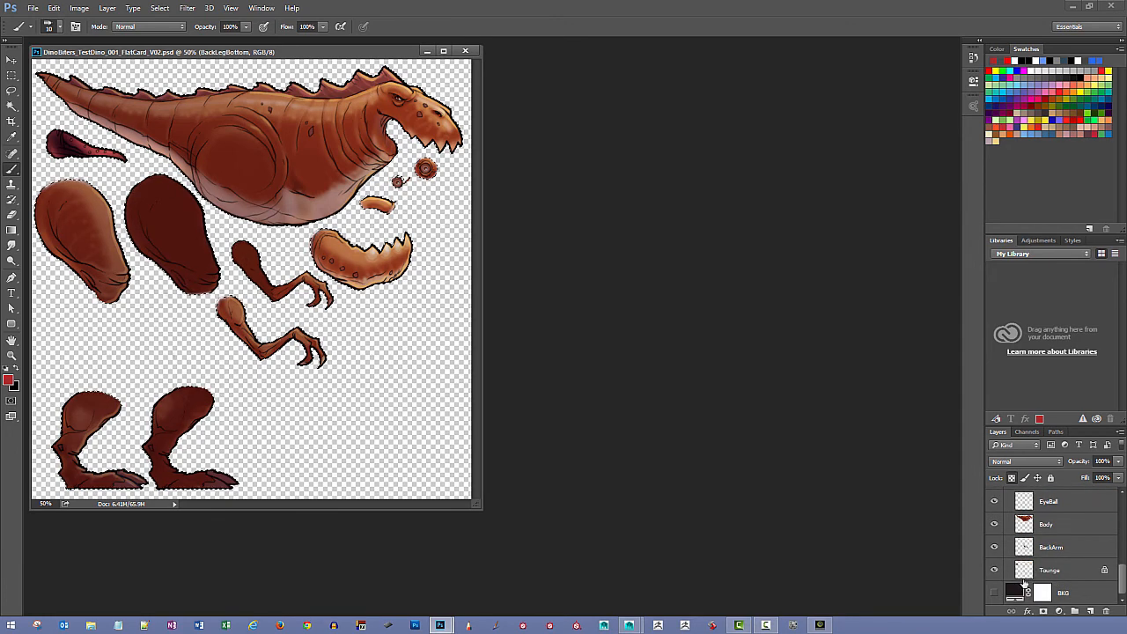
Step: Show the BKG layer and save the combined selection as a new alpha channel, clearing the selection
left_click(994, 594)
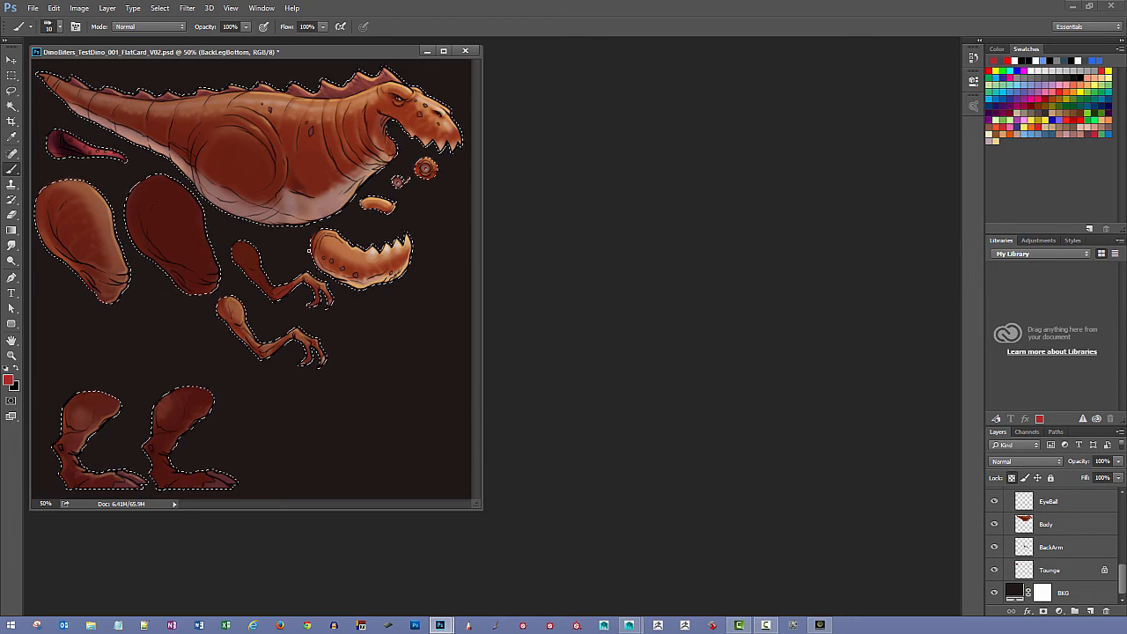
left_click(1028, 431)
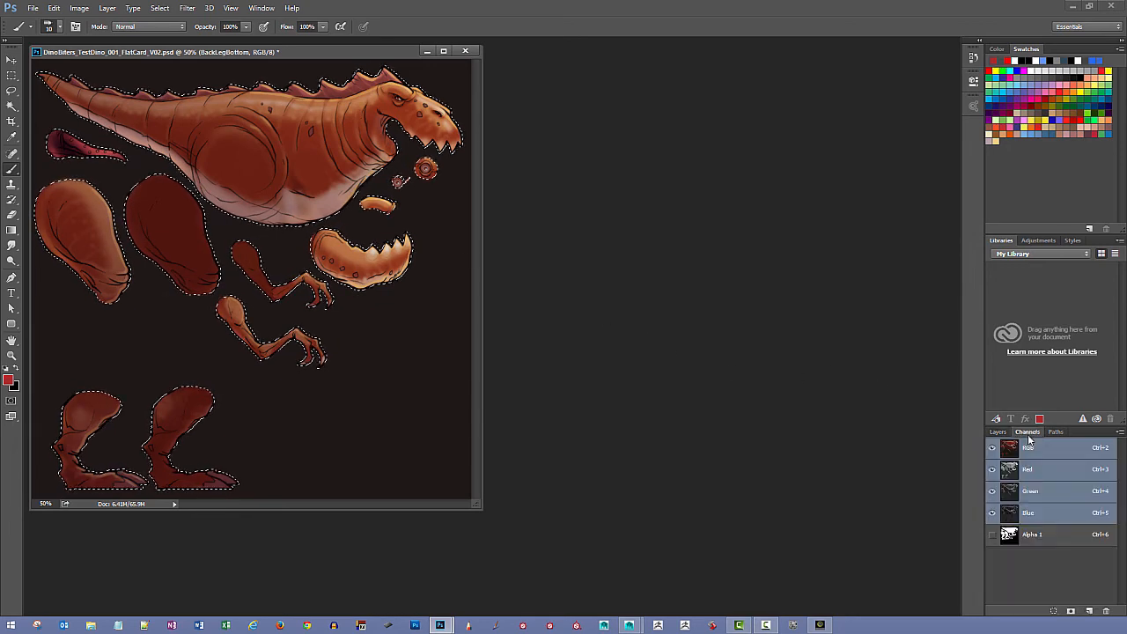
left_click(1073, 613)
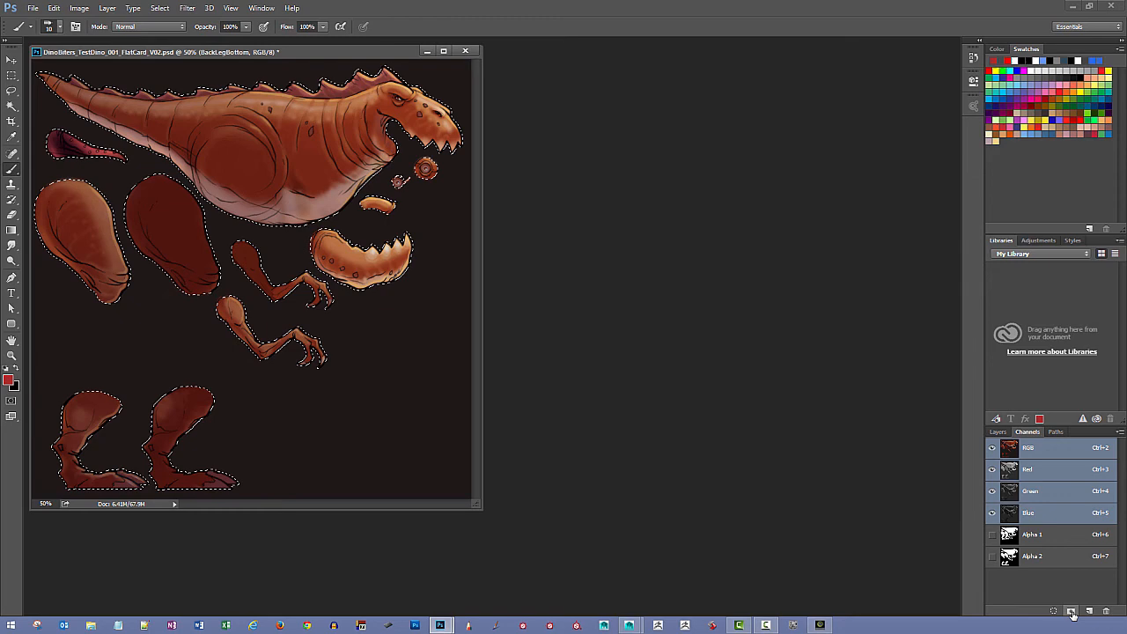
left_click(1011, 561)
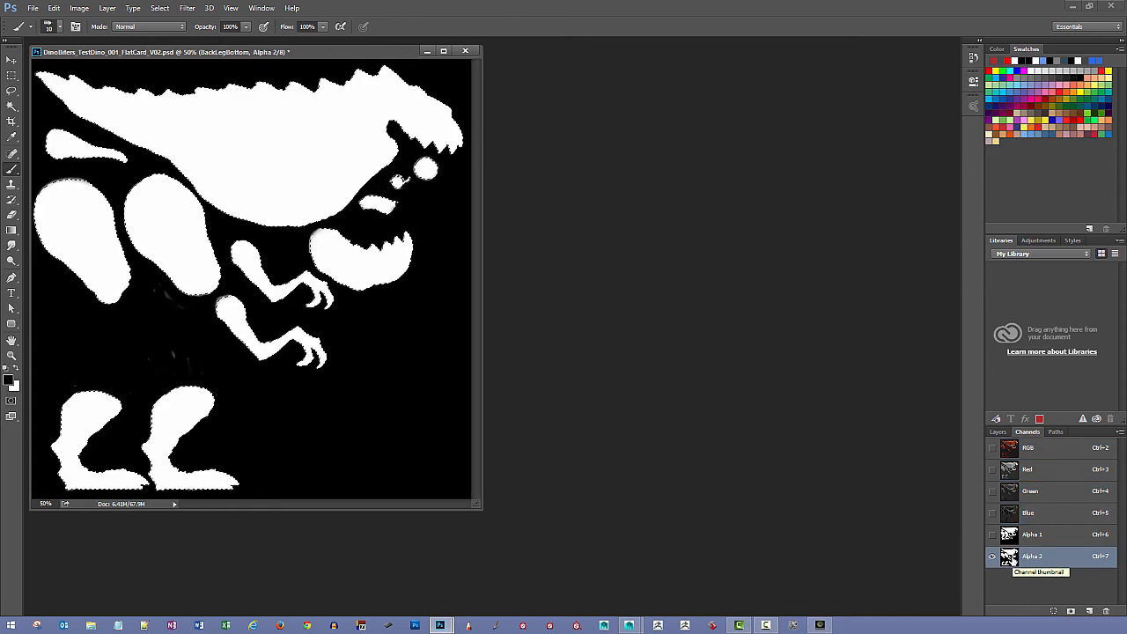
key("ctrl+d")
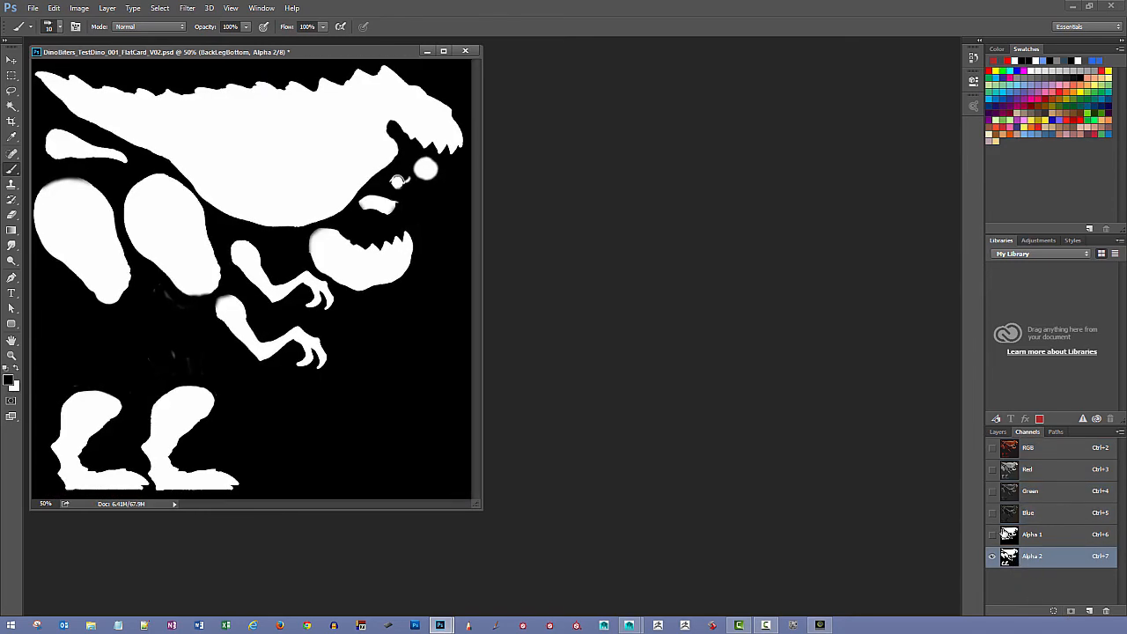
Step: Delete the outdated Alpha 1 channel and try painting over a stray speck in the new alpha mask
left_click(1015, 539)
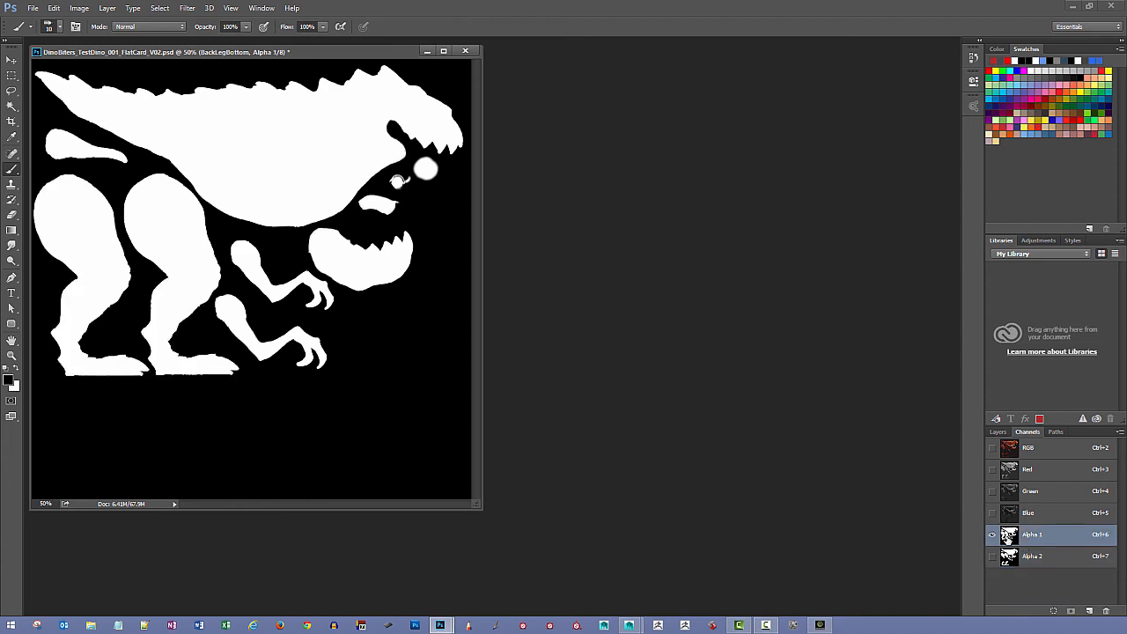
left_click_drag(1011, 538, 1108, 611)
left_click(1006, 536)
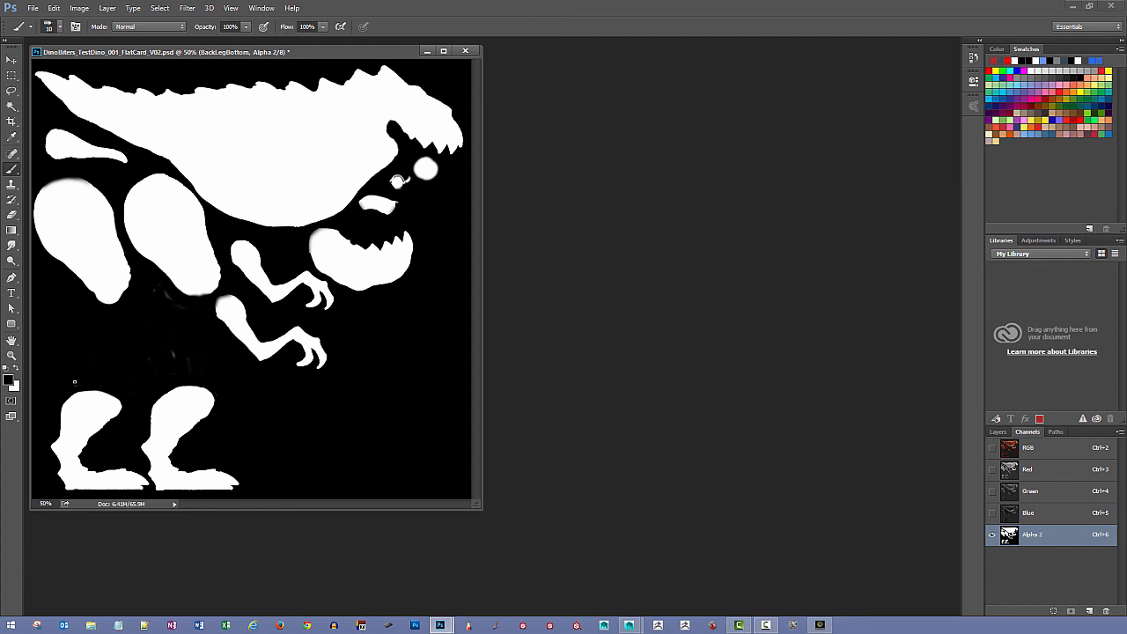
left_click(84, 382, "shift")
key("ctrl+z")
Step: Return to the RGB composite and hide the BKG layer
left_click(1029, 449)
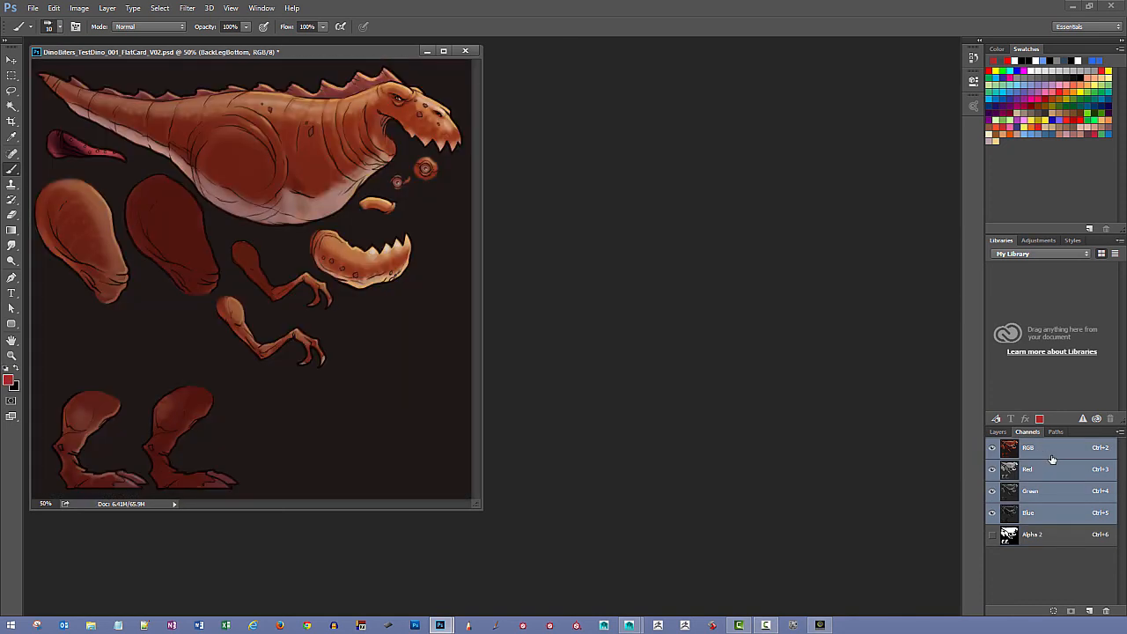
left_click(999, 431)
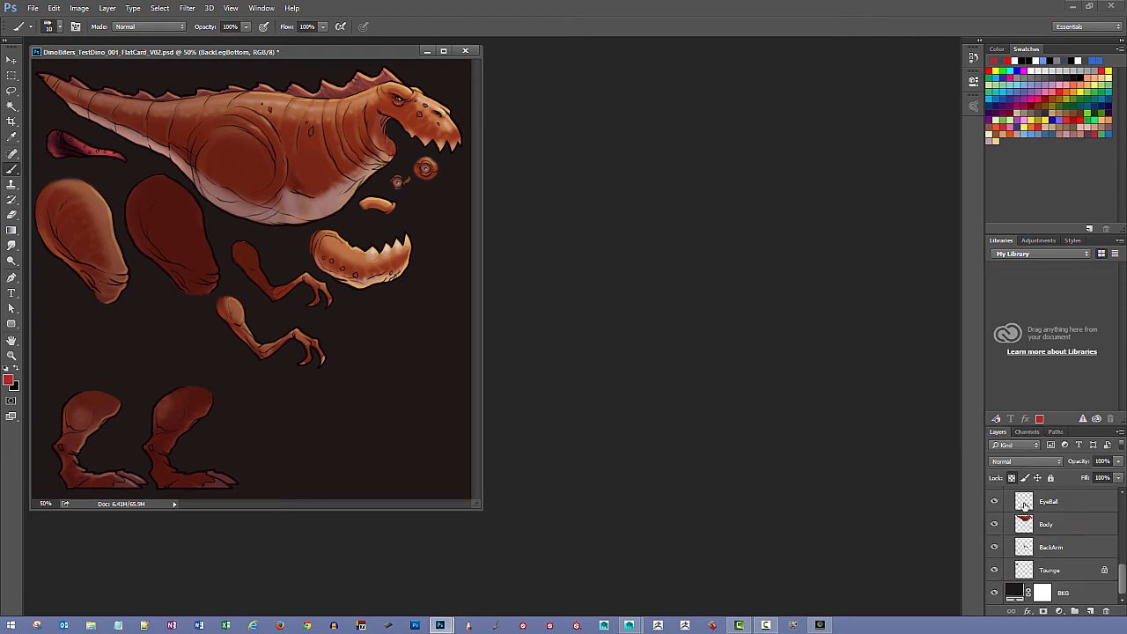
left_click(996, 593)
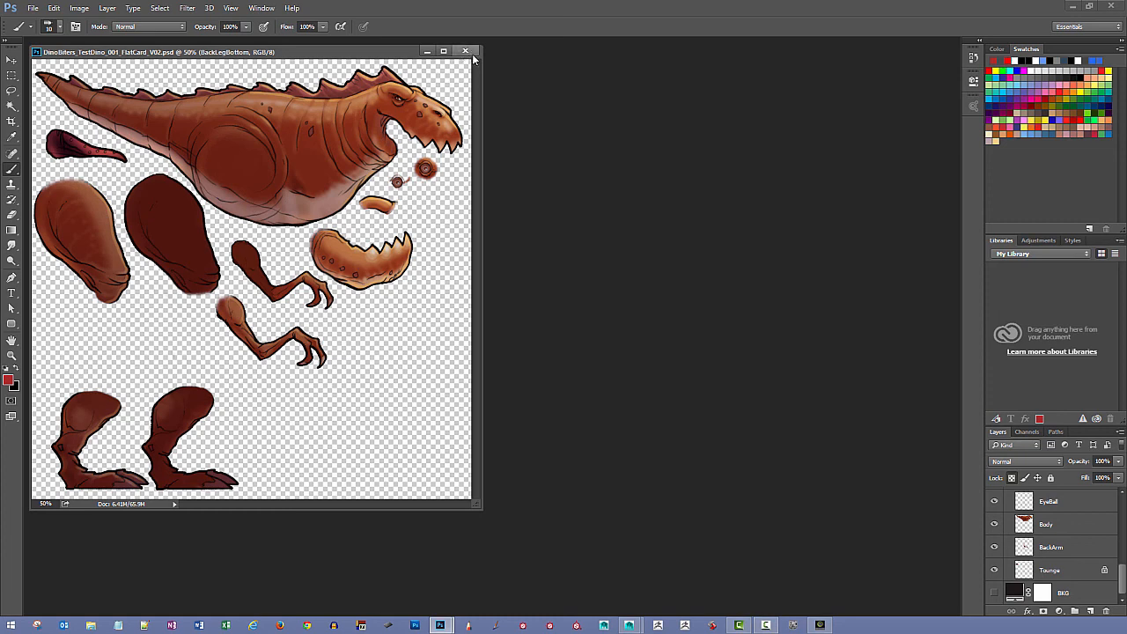
Step: Try to save the transparent flat card as a PNG copy in the PNG folder, and cancel the save
left_click(35, 11)
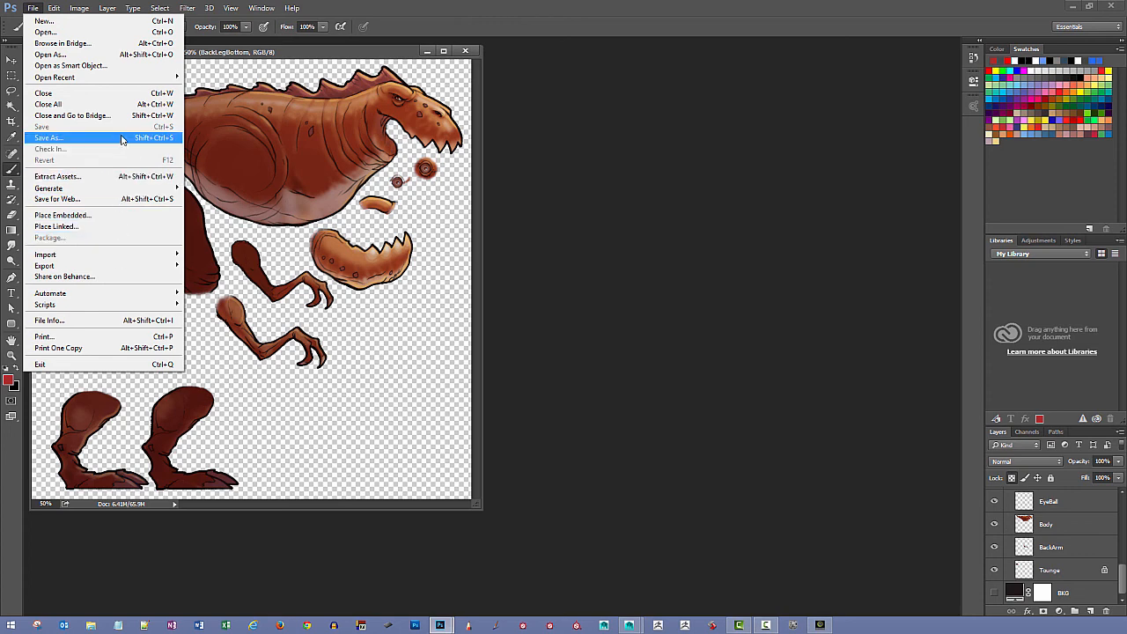
left_click(49, 139)
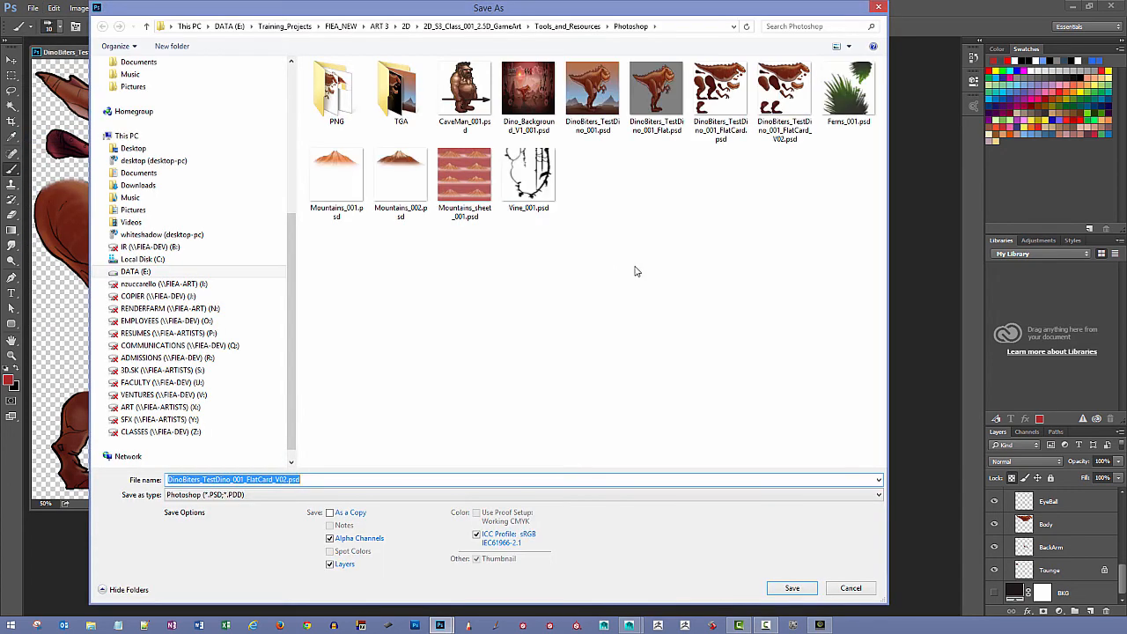
double_click(338, 93)
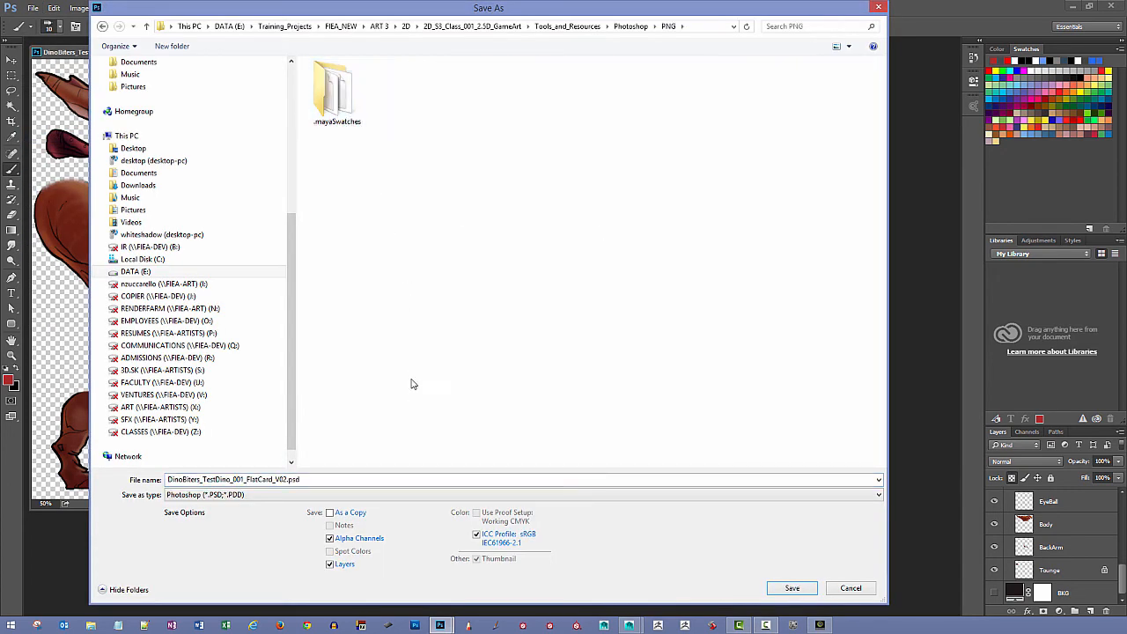
left_click(417, 496)
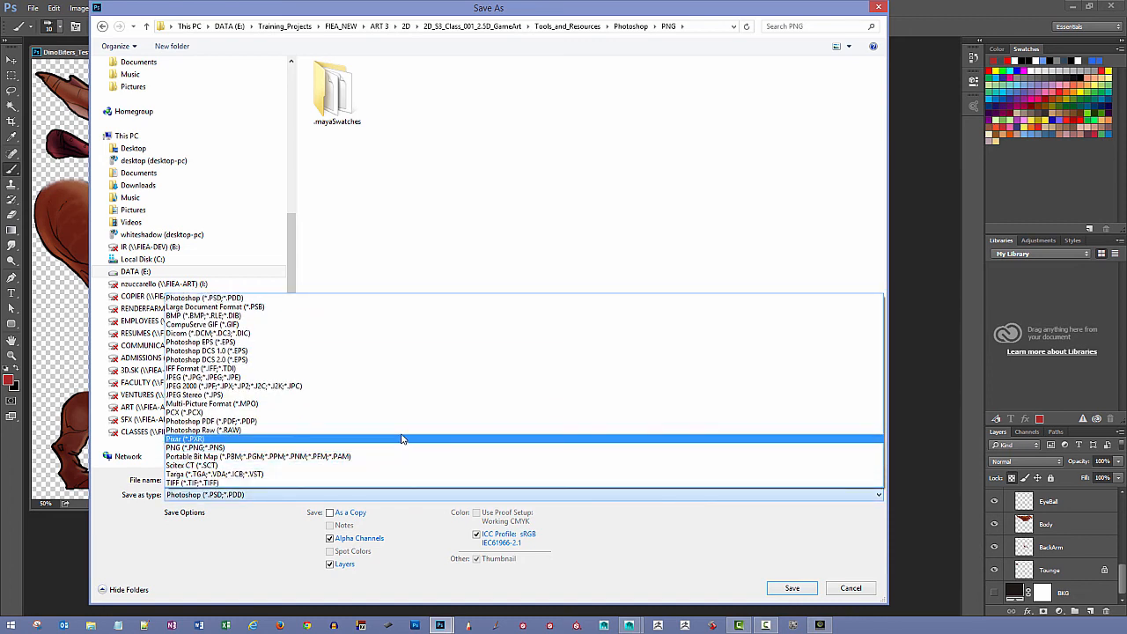
left_click(401, 448)
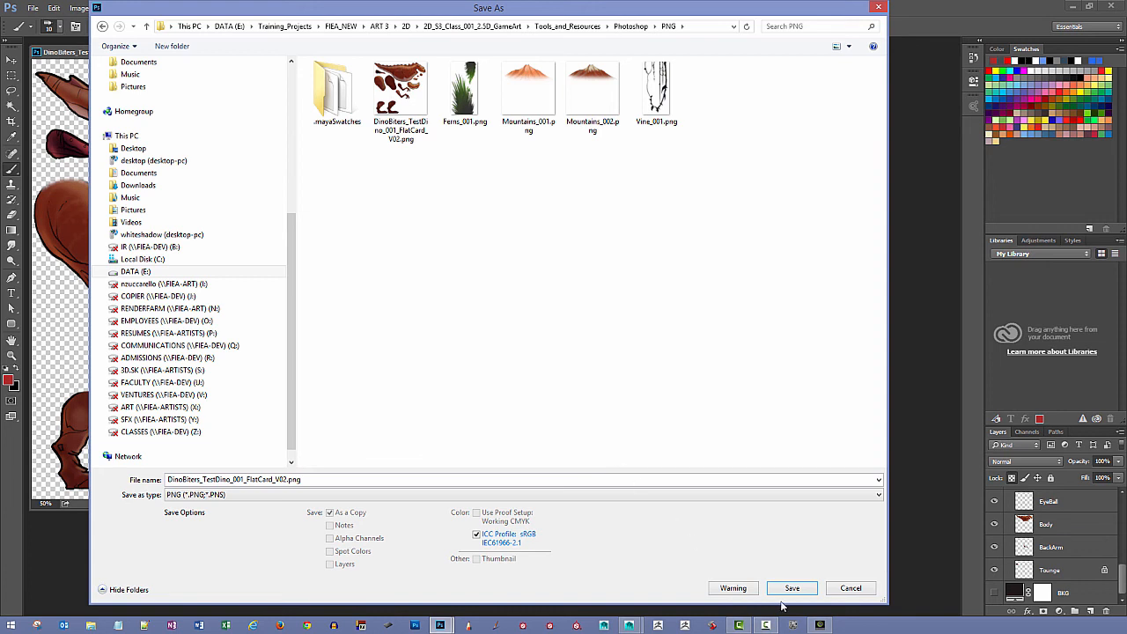
left_click(849, 590)
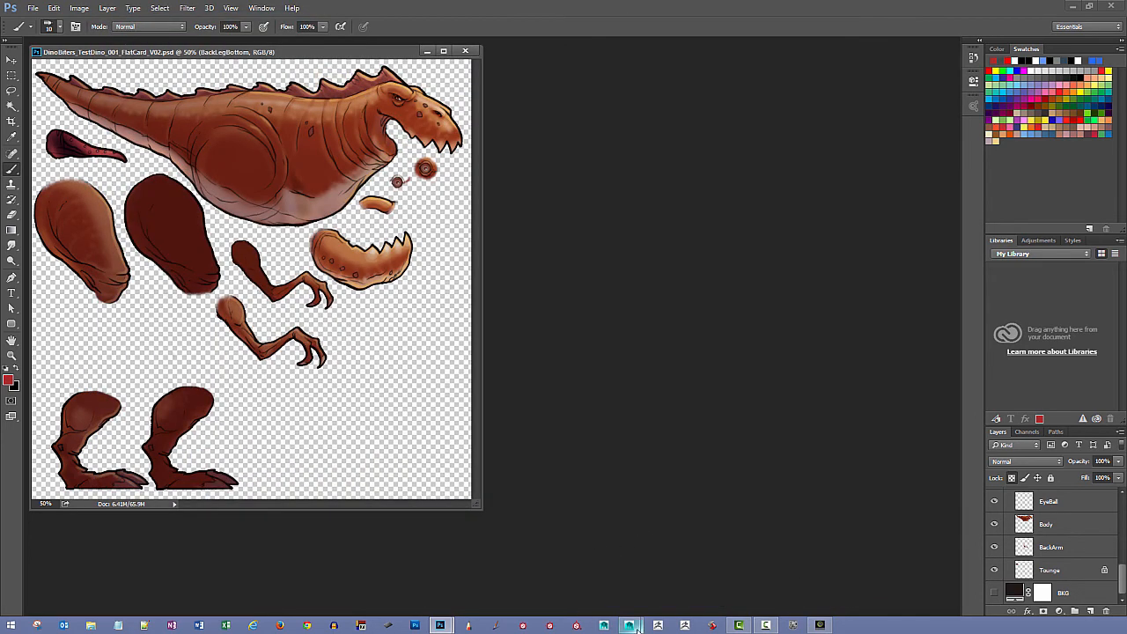
Step: Switch to the Maya scene and examine the assembled Dino_001 mesh in the perspective view from several angles
mouse_move(637, 629)
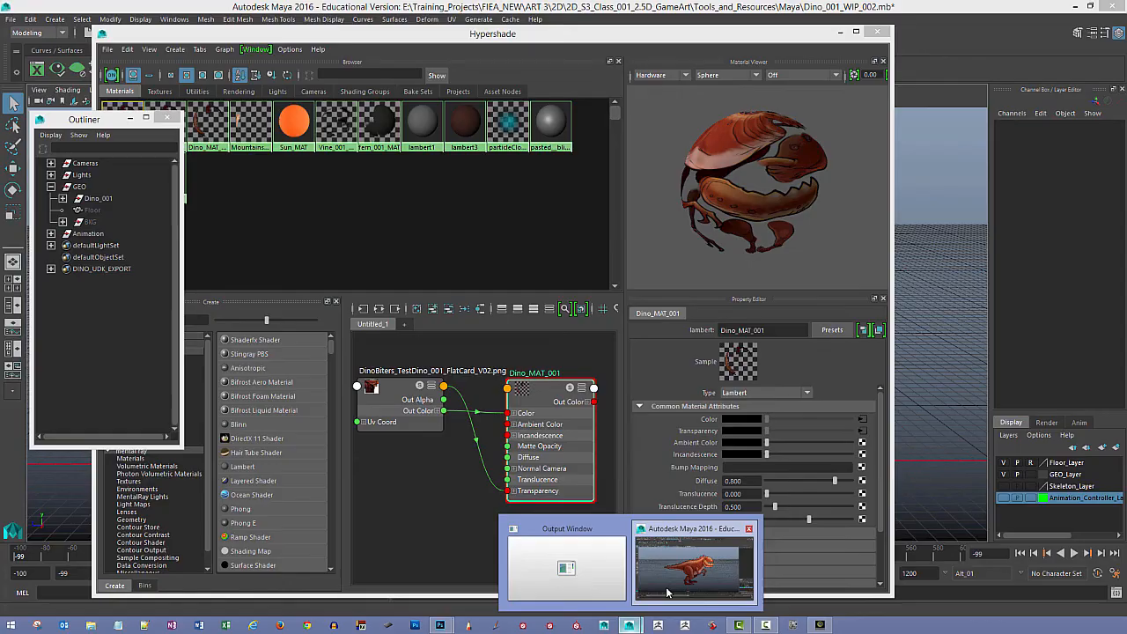
left_click(673, 571)
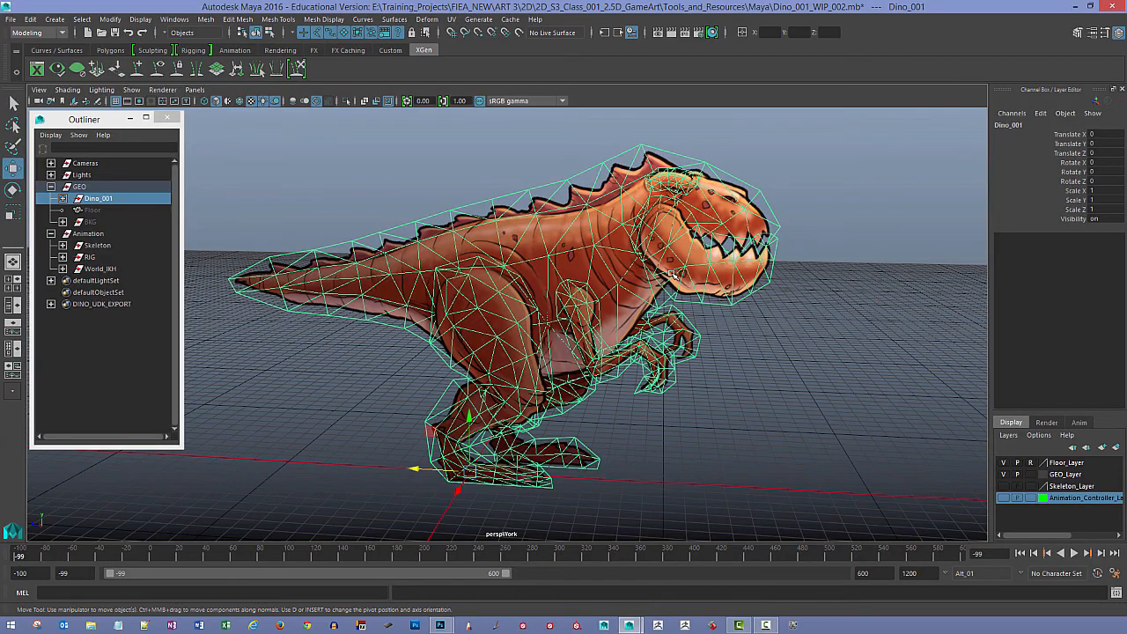
left_click_drag(687, 373, 652, 379, "alt")
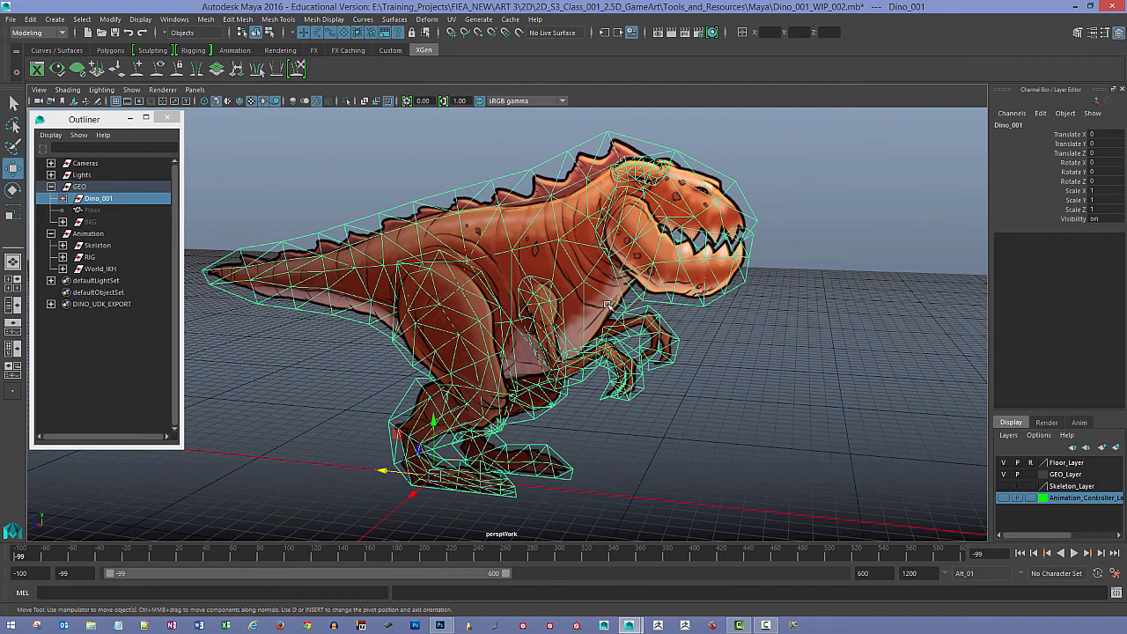
left_click_drag(606, 323, 710, 403, "alt")
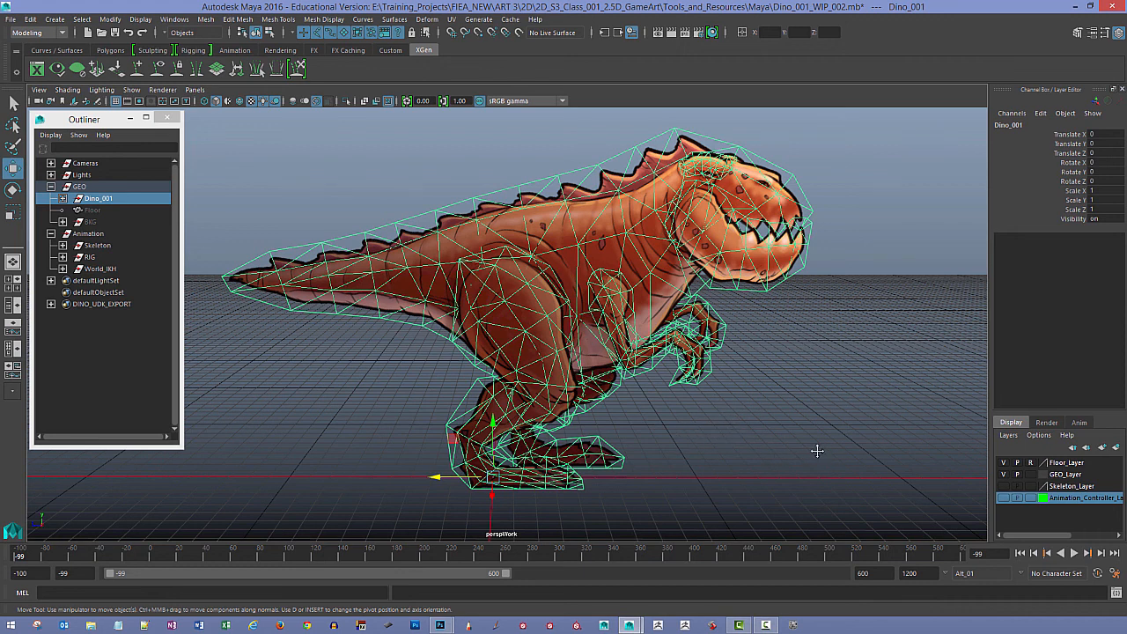
left_click_drag(818, 452, 793, 459, "alt")
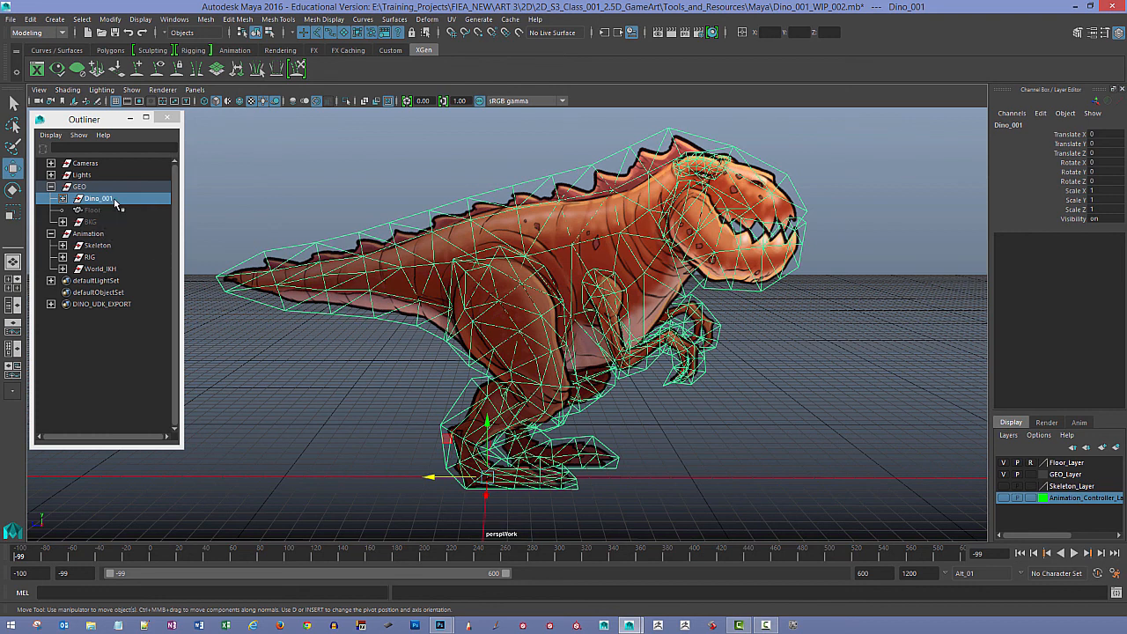
Step: Show the Animation_Controller layer and move the RIG and World_IKH groups together along Z to about 234 units, away from the origin
left_click(89, 257)
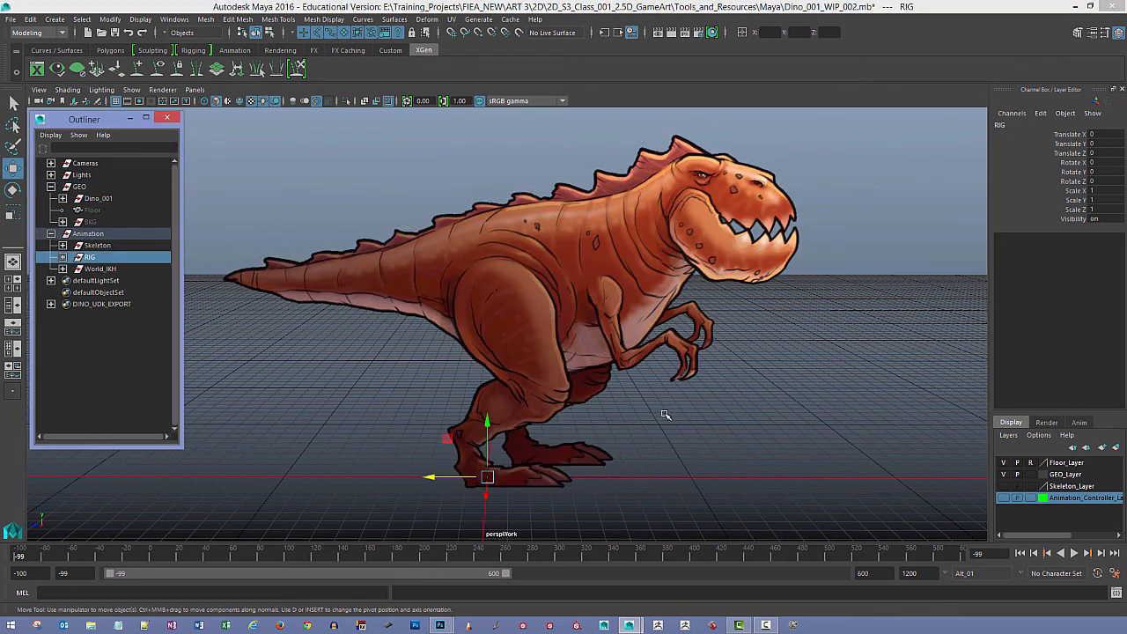
left_click(1004, 497)
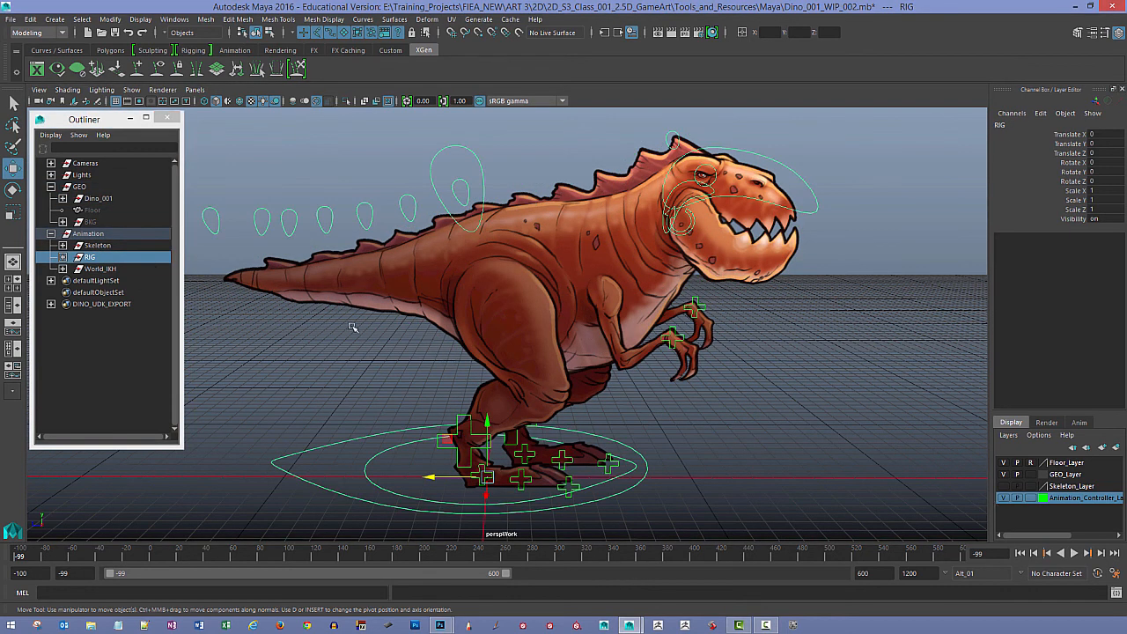
left_click(99, 268, "ctrl")
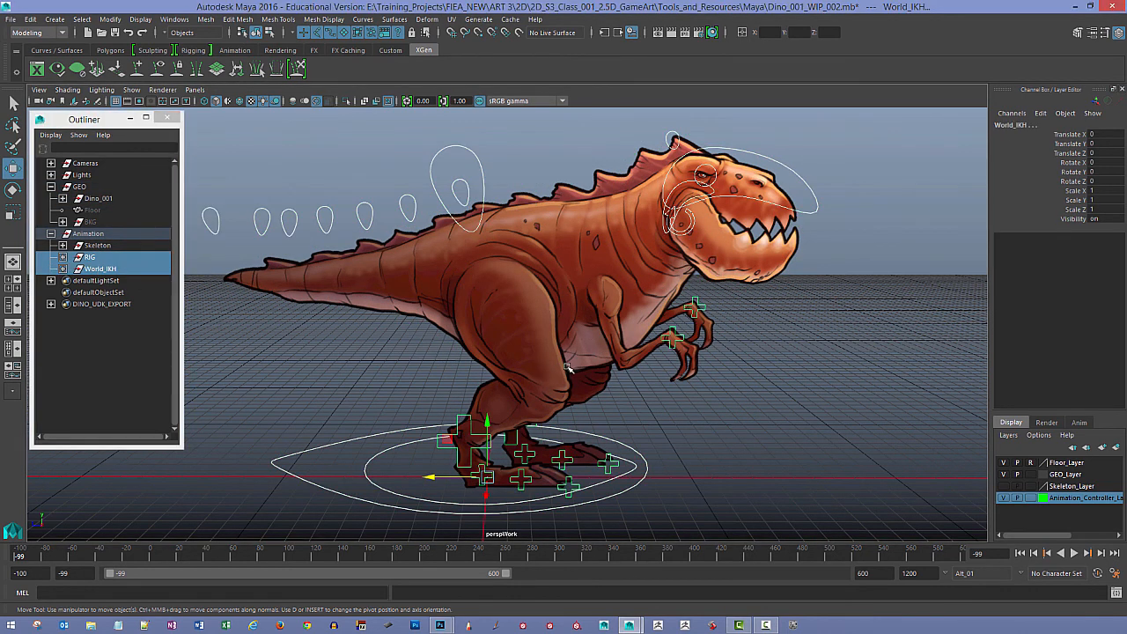
right_click_drag(568, 368, 457, 343, "alt")
left_click_drag(439, 428, 116, 417)
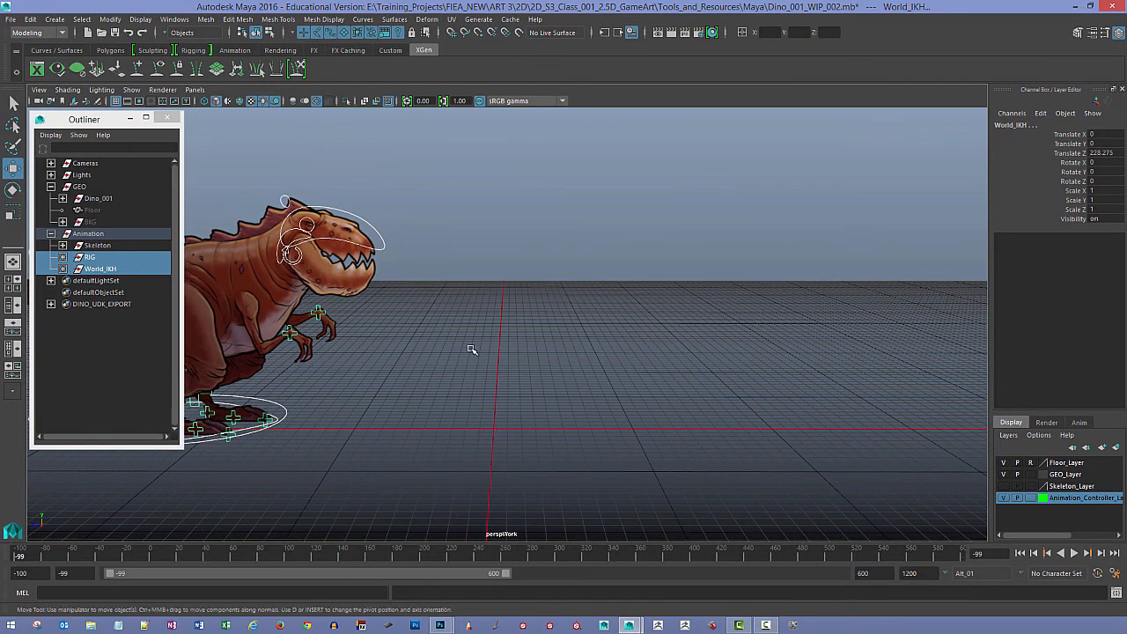
left_click_drag(430, 373, 352, 442, "alt")
left_click_drag(272, 427, 261, 427)
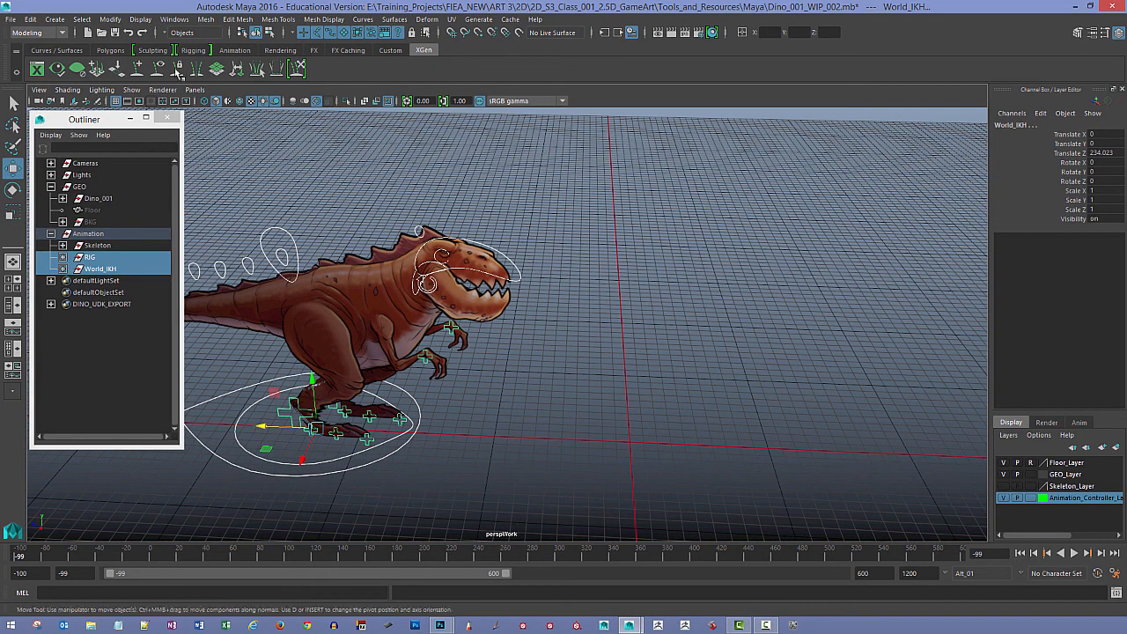
Step: Open the polygon plane creation options and set both width and height to 10
left_click(55, 19)
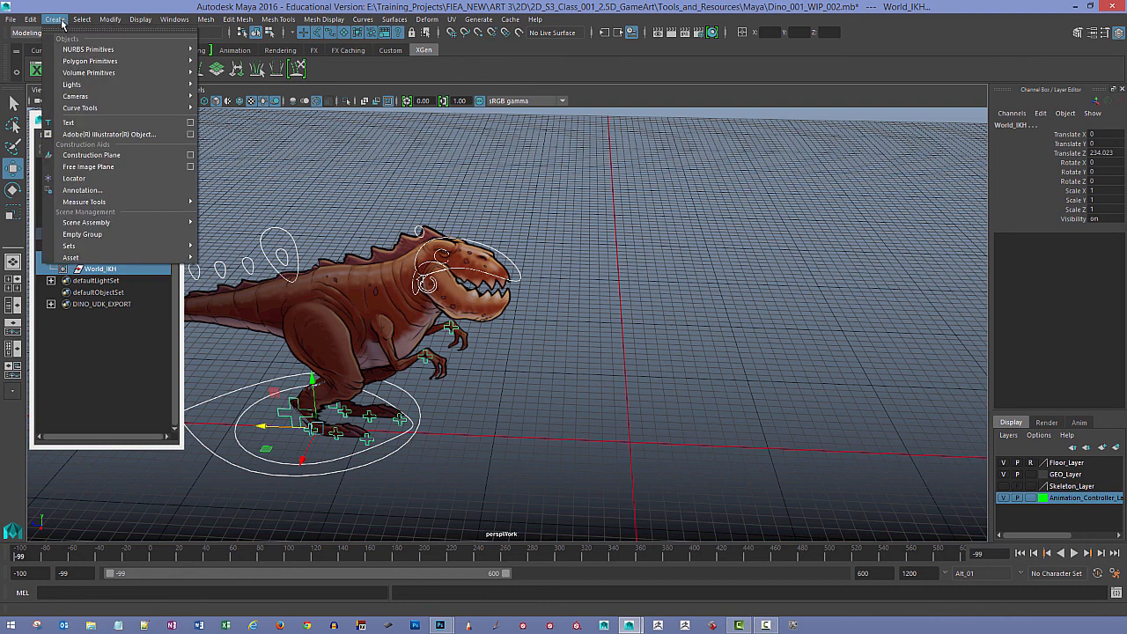
mouse_move(93, 62)
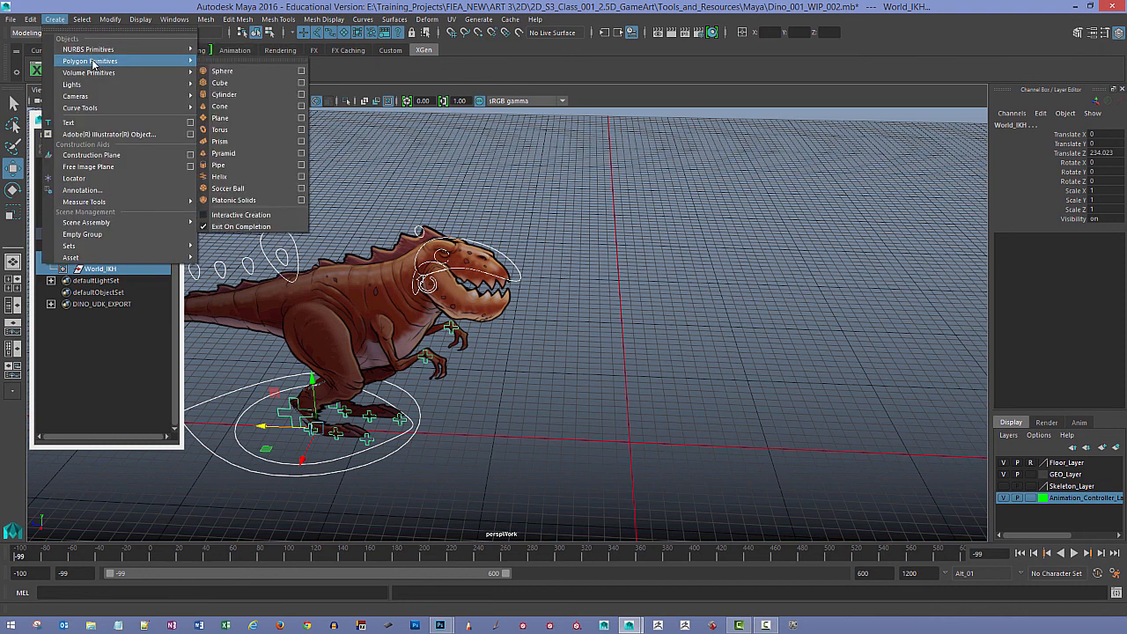
left_click(302, 118)
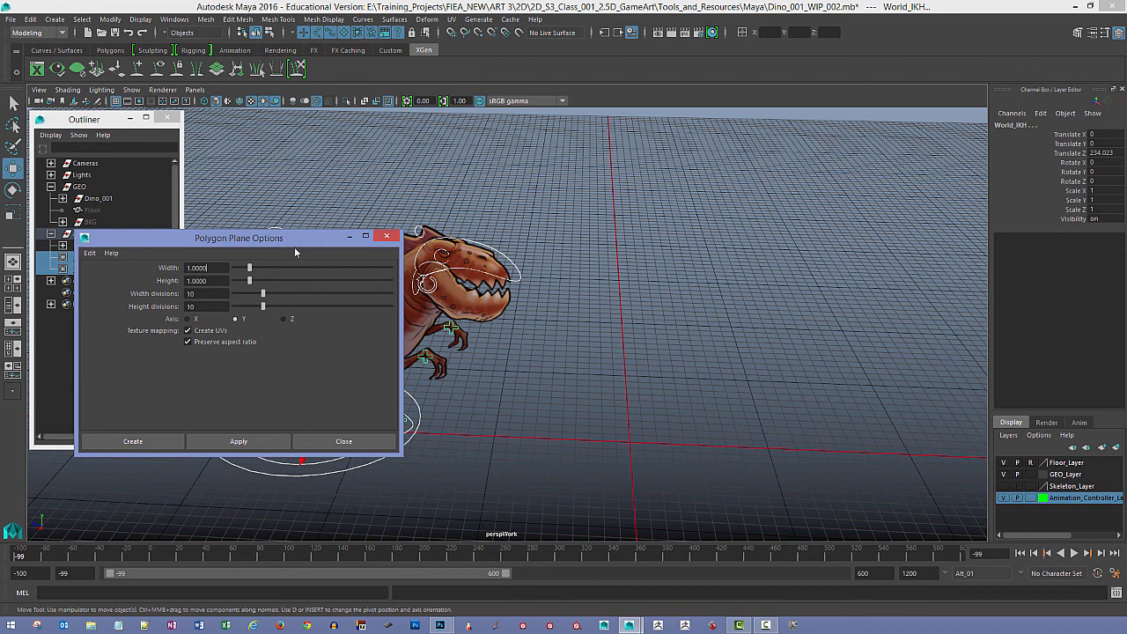
left_click_drag(297, 239, 798, 181)
left_click_drag(712, 210, 669, 210)
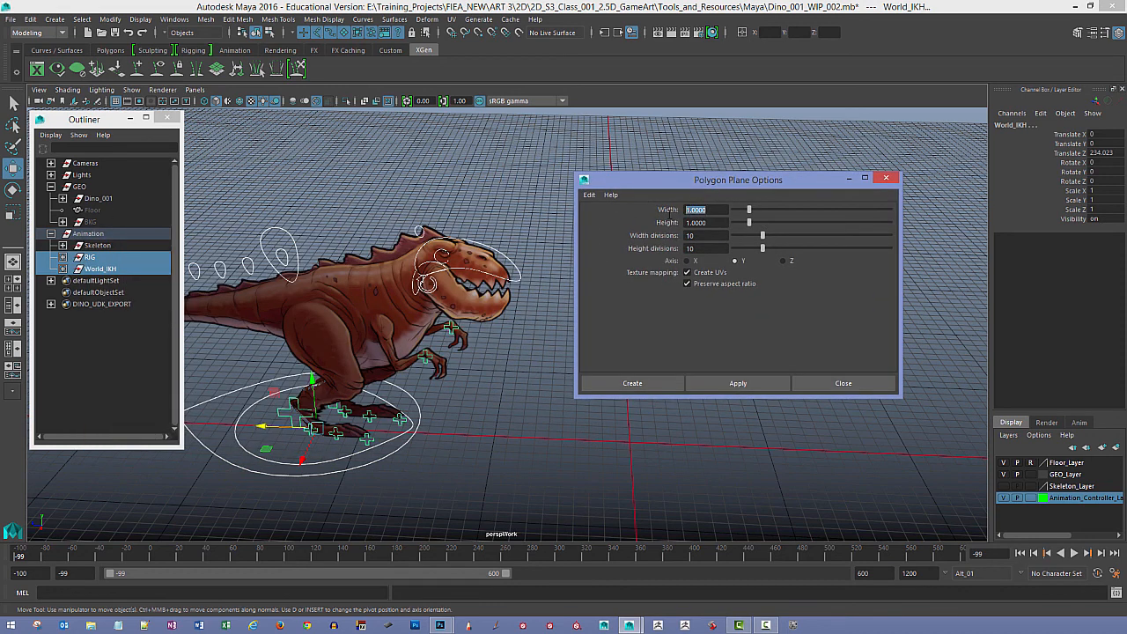
type("10")
left_click(703, 223)
left_click_drag(703, 222, 673, 230)
type("10")
Step: Set the plane's width and height divisions to 1 and create it along the Y axis
left_click(710, 236)
left_click_drag(698, 248, 681, 248)
type("1")
left_click(706, 235)
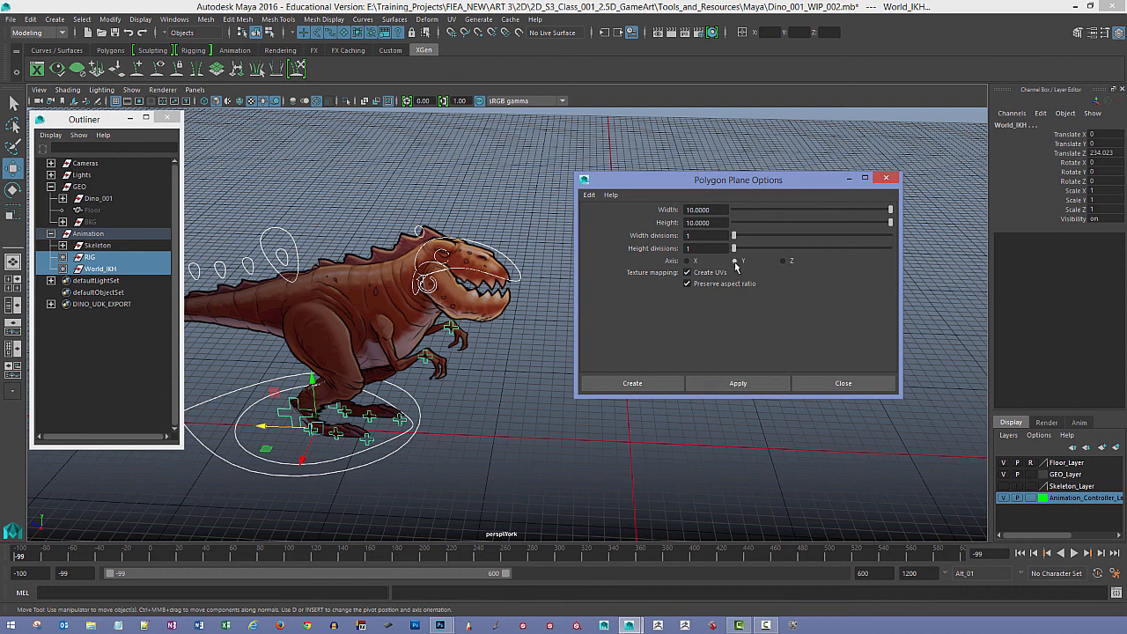
left_click(738, 383)
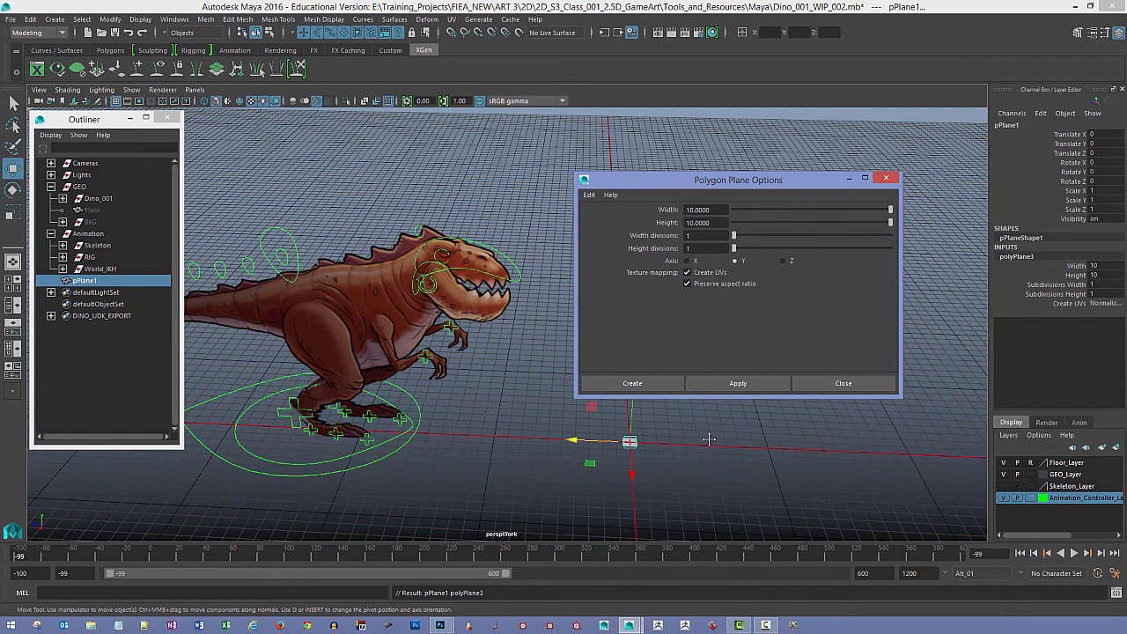
Step: Toggle the viewport grid off and on, and check the grid's size and spacing options without changing them
middle_click_drag(709, 440, 643, 428, "alt")
right_click_drag(643, 428, 667, 466, "alt")
left_click_drag(666, 466, 641, 462, "alt")
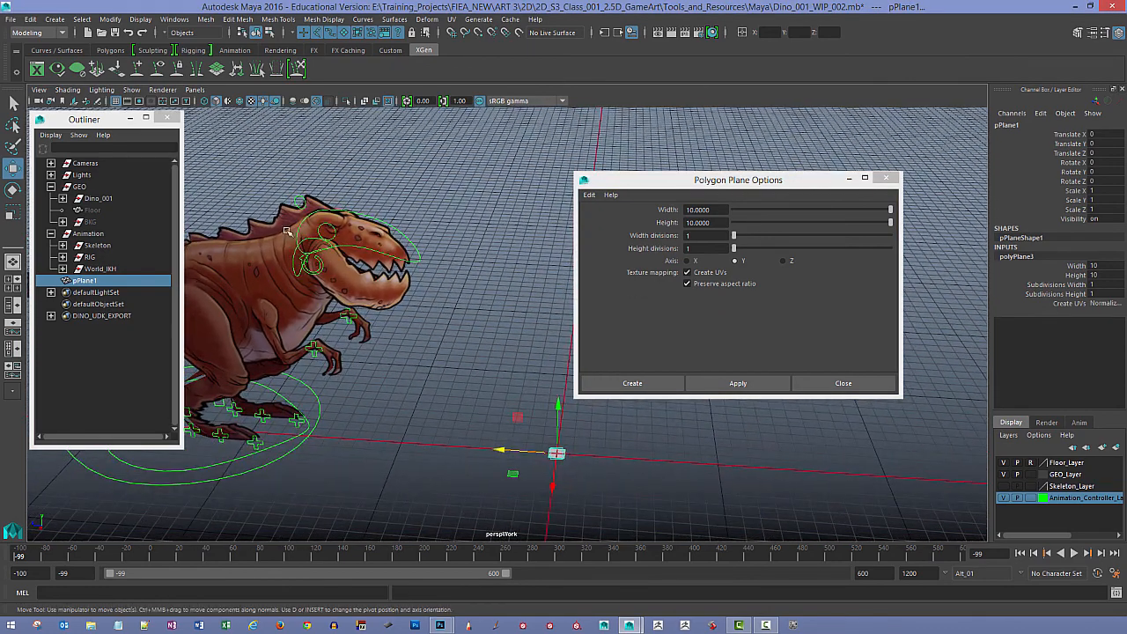
left_click(117, 102)
left_click(117, 102)
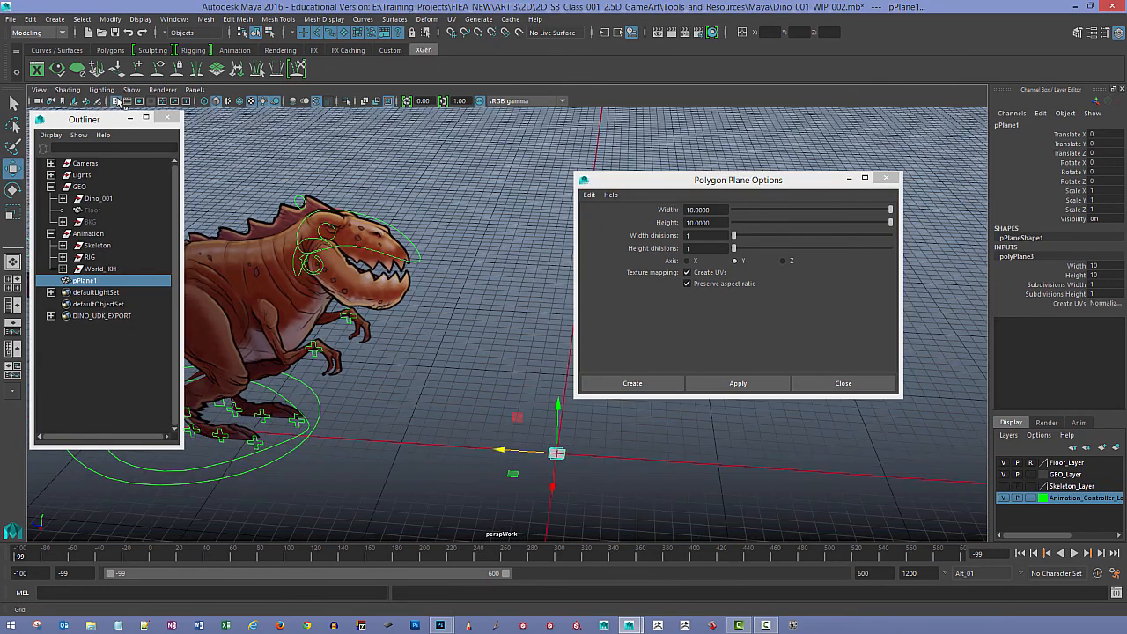
left_click_drag(476, 274, 491, 282, "alt")
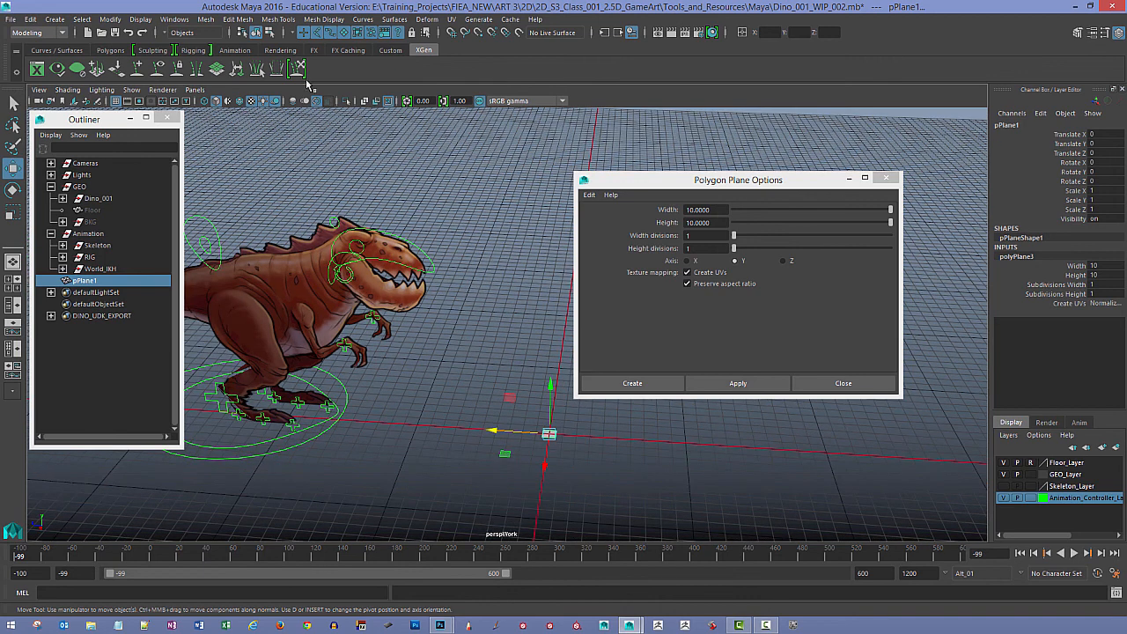
left_click(150, 20)
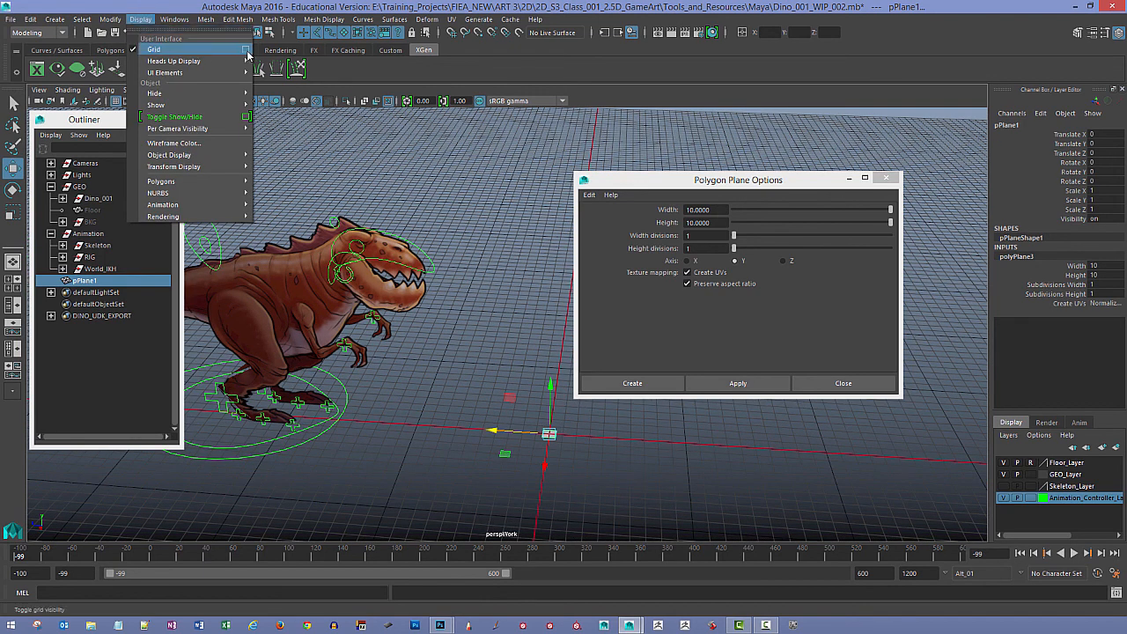
left_click(246, 50)
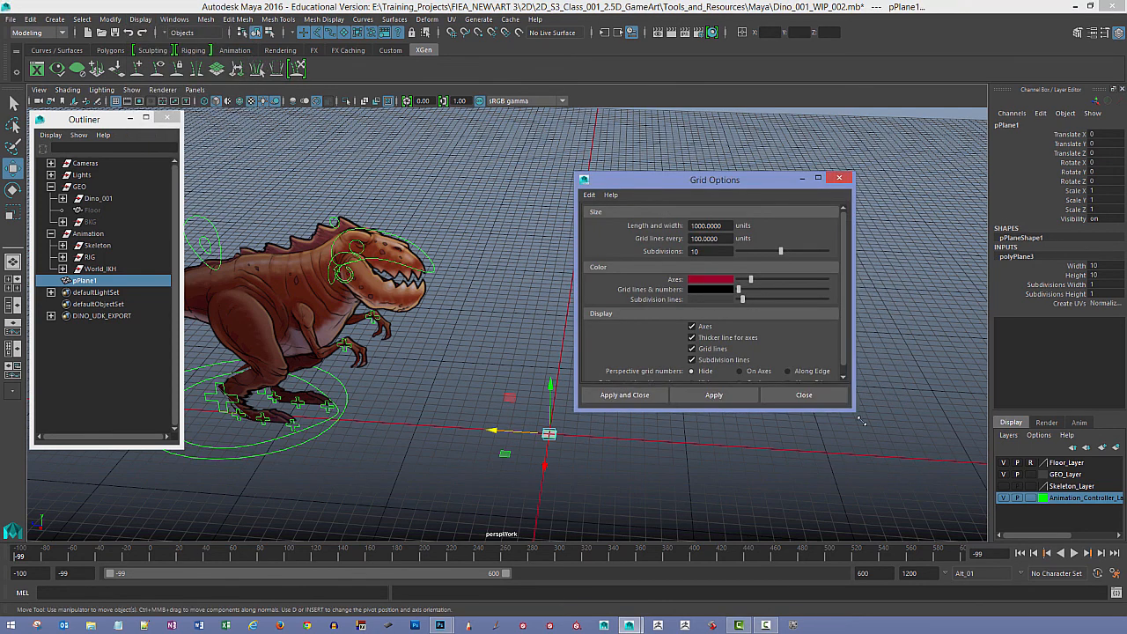
left_click_drag(853, 407, 878, 431)
left_click_drag(703, 182, 806, 178)
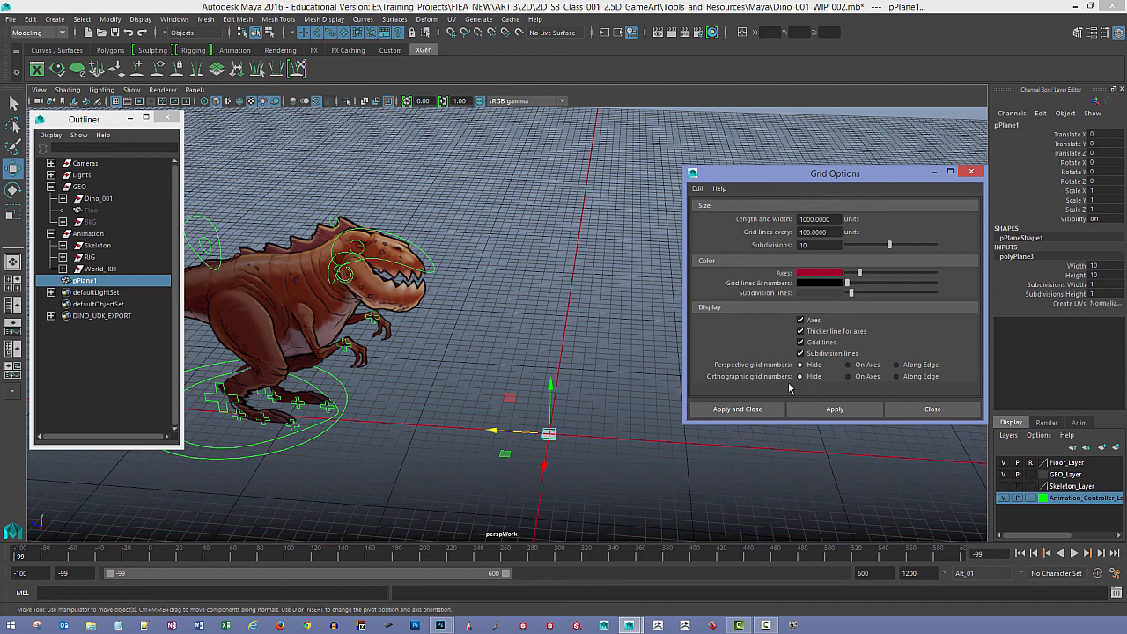
left_click(970, 176)
Step: Scale the new plane at the origin uniformly to 20 in X, Y and Z
middle_click_drag(245, 285, 248, 265, "alt")
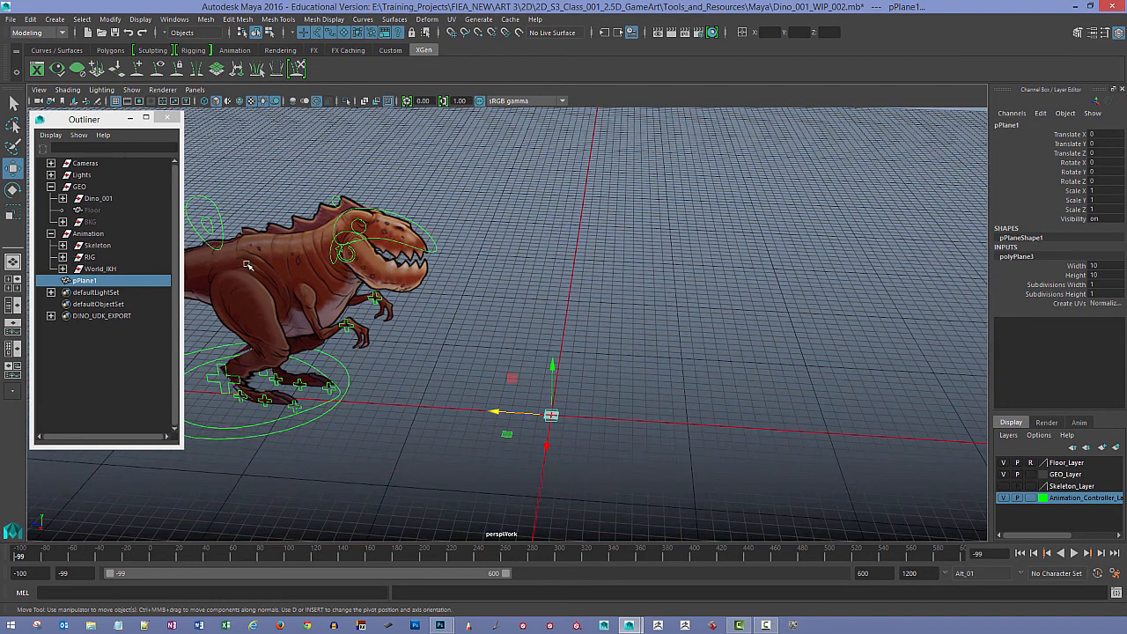
left_click(106, 271)
left_click(95, 281)
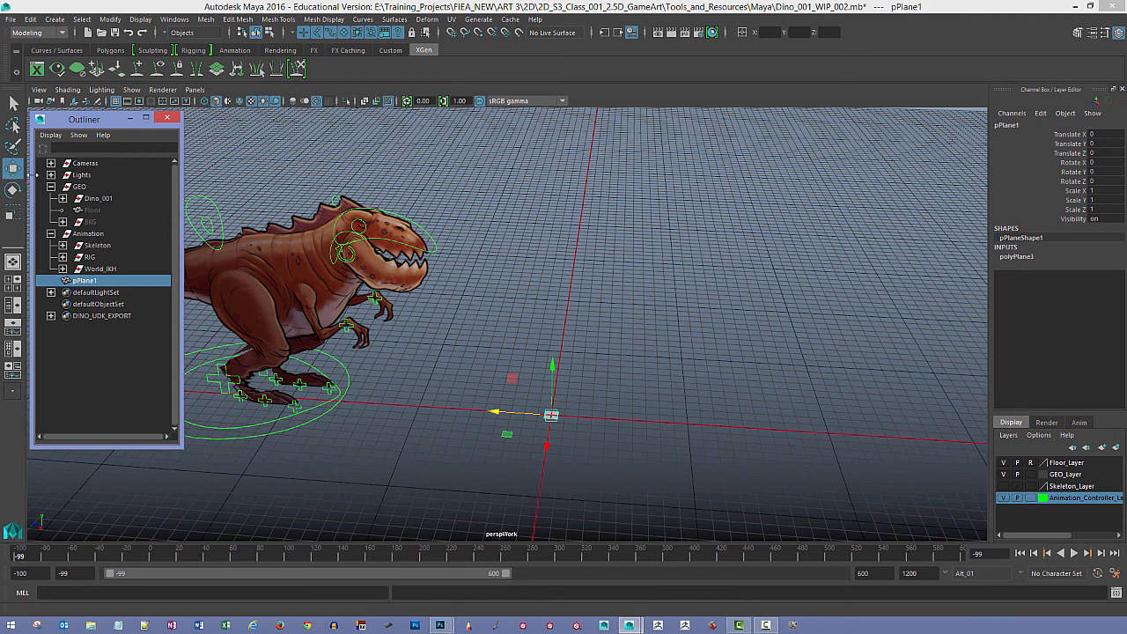
left_click(13, 212)
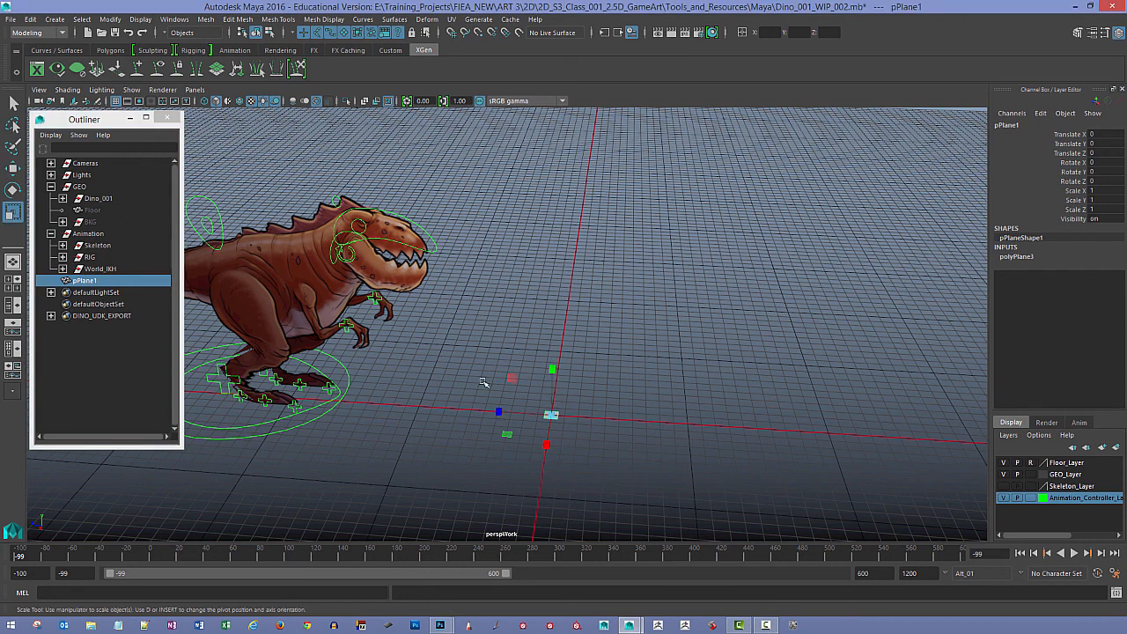
left_click_drag(551, 416, 711, 471)
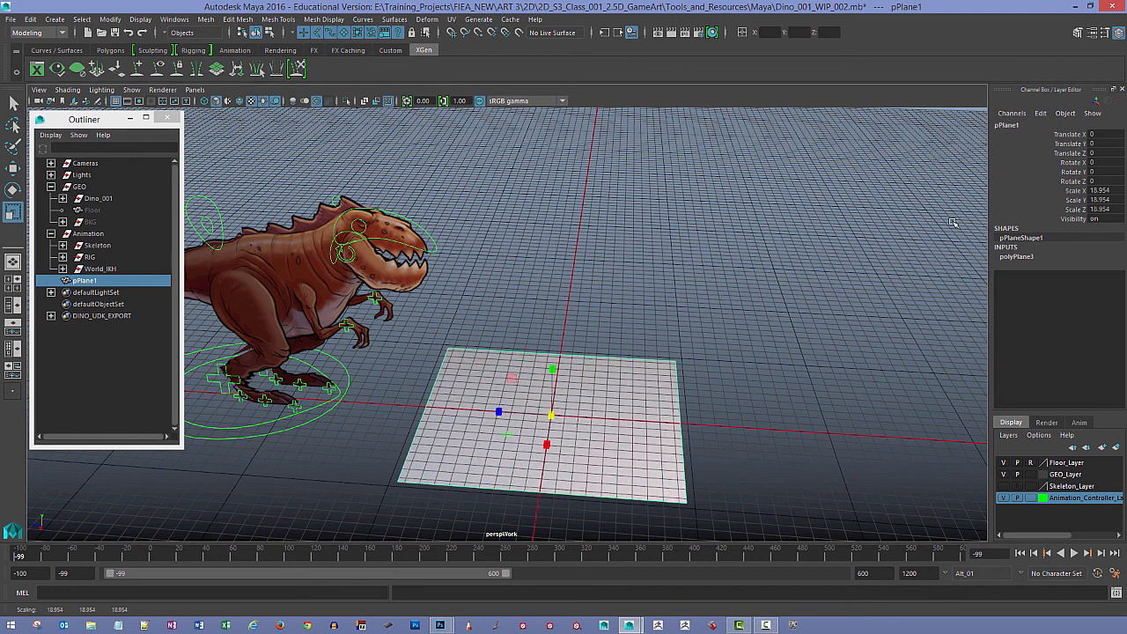
left_click(1110, 191)
left_click(1115, 209, "shift")
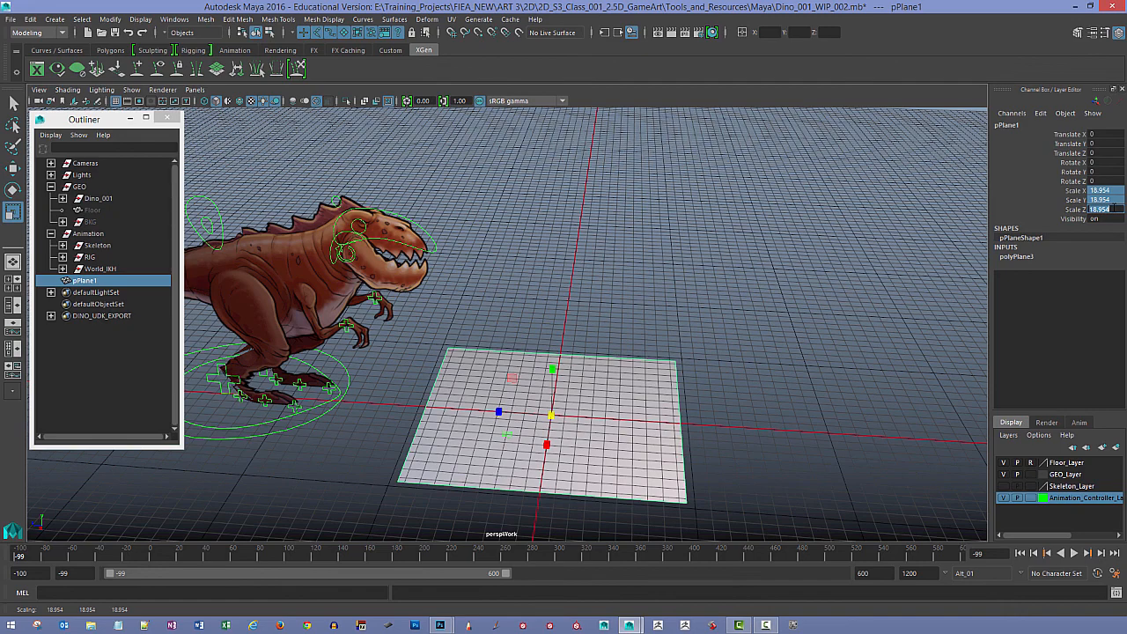
type("20")
key("Return")
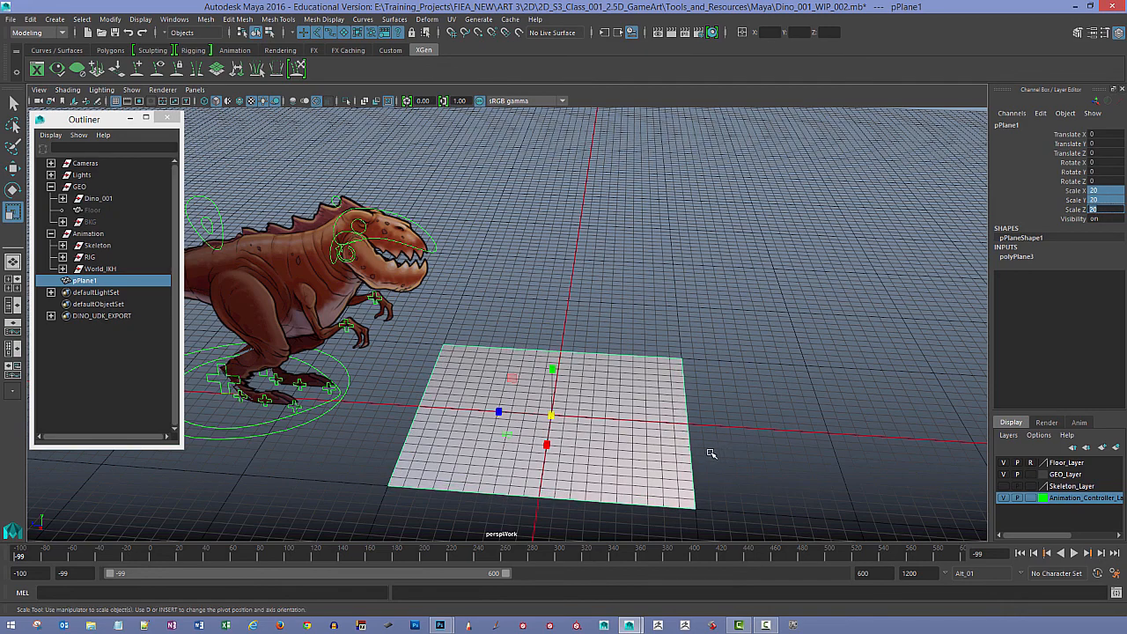
Step: Freeze the scaled plane's translate, rotate and scale transformations, leaving joint orient out
left_click_drag(710, 453, 794, 399, "alt")
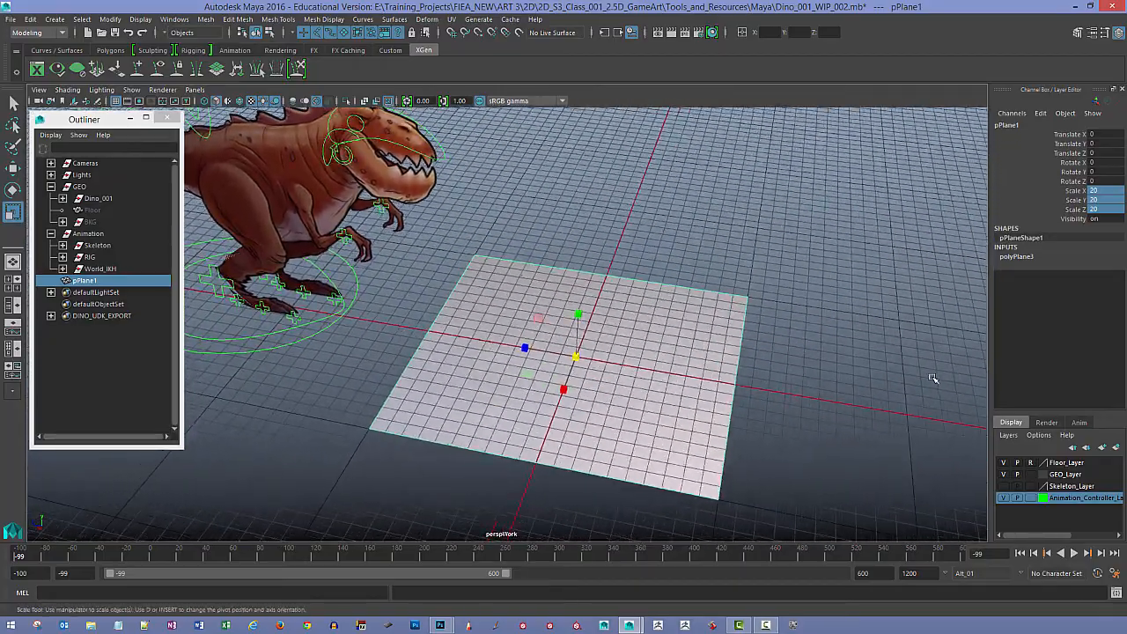
left_click(908, 402)
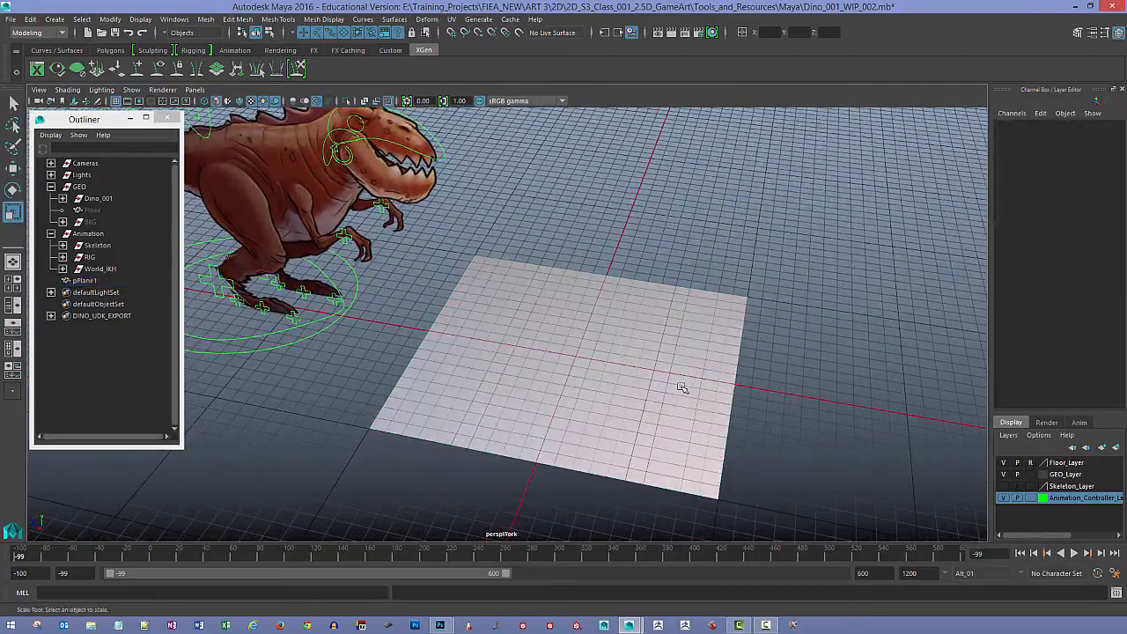
left_click(738, 498)
left_click_drag(754, 449, 806, 438, "alt")
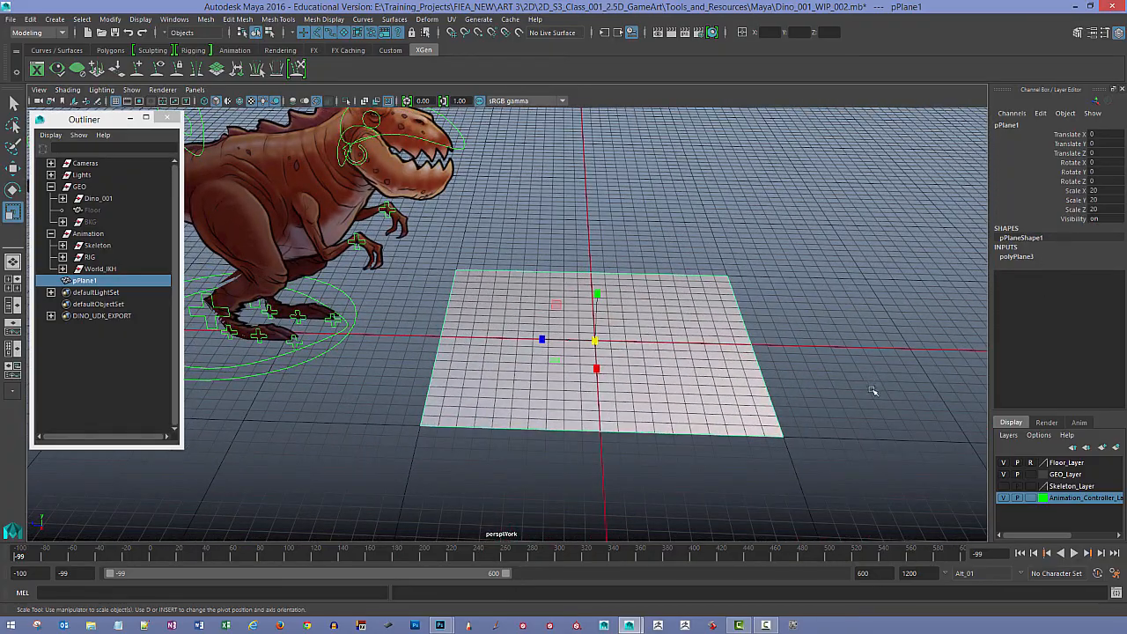
left_click(111, 19)
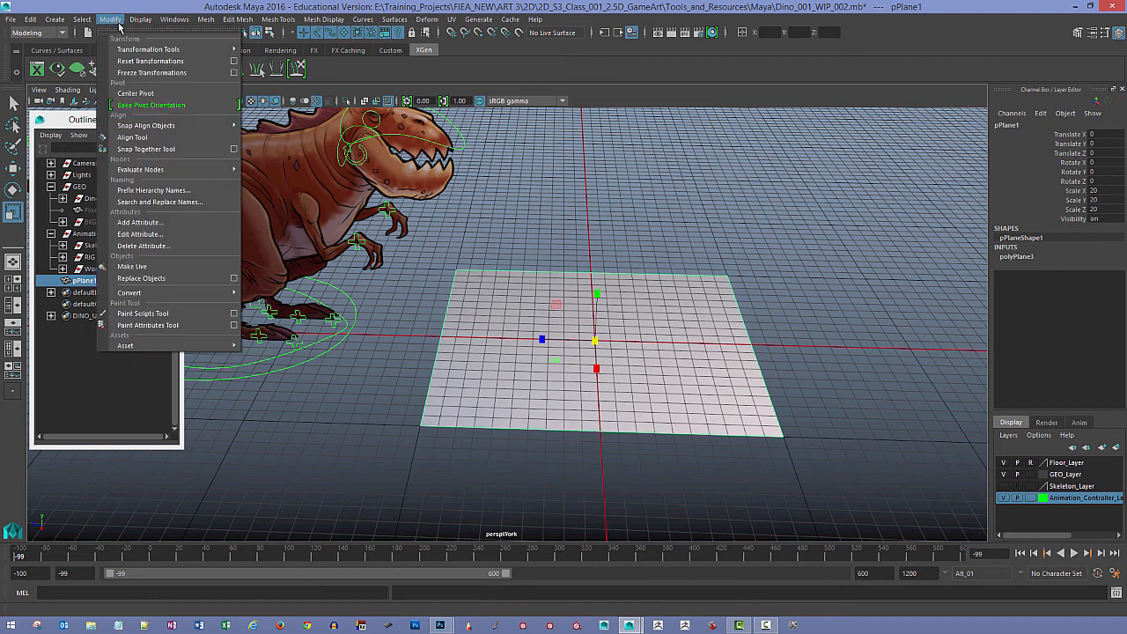
left_click(234, 73)
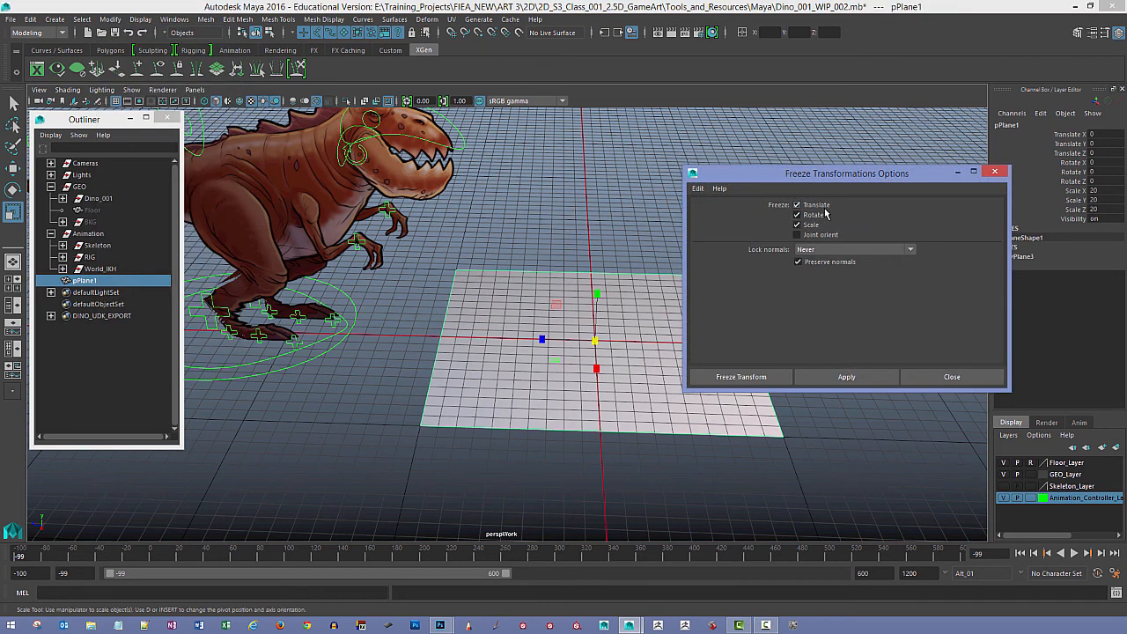
left_click(857, 376)
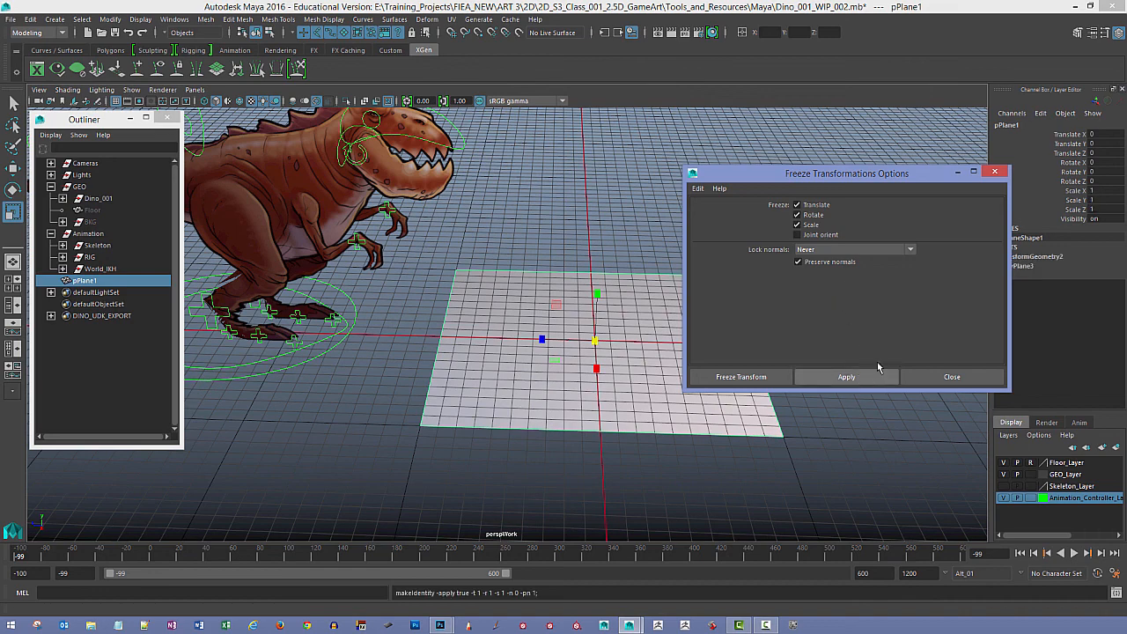
left_click_drag(926, 180, 906, 119)
middle_click_drag(640, 392, 620, 404, "alt")
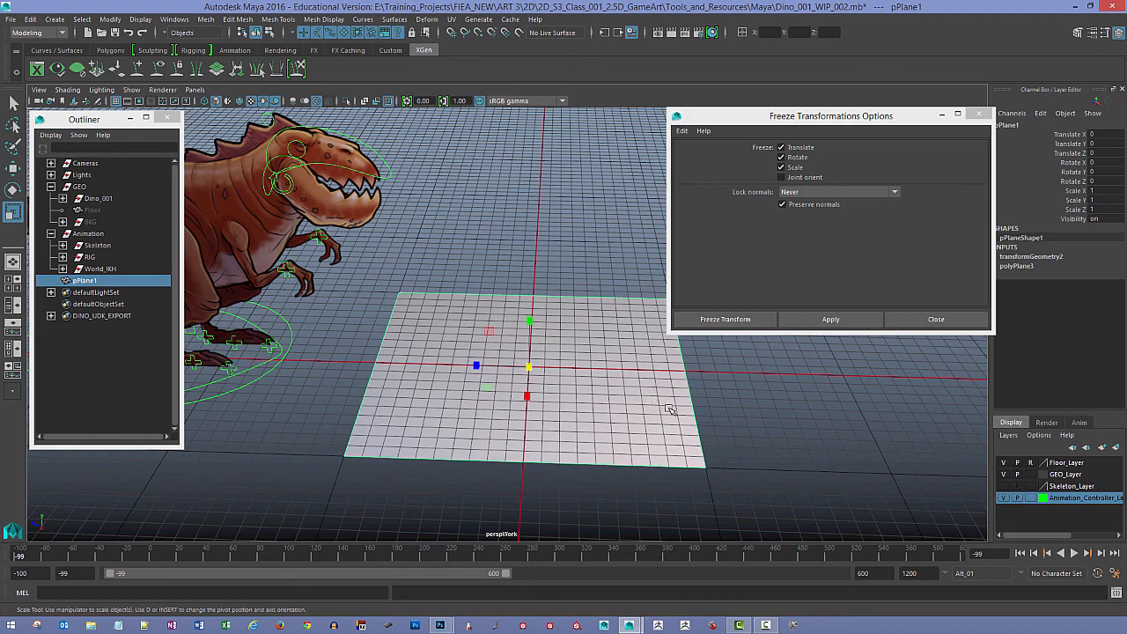
Step: Delete the construction history of the scaled plane
key("alt+shift+d")
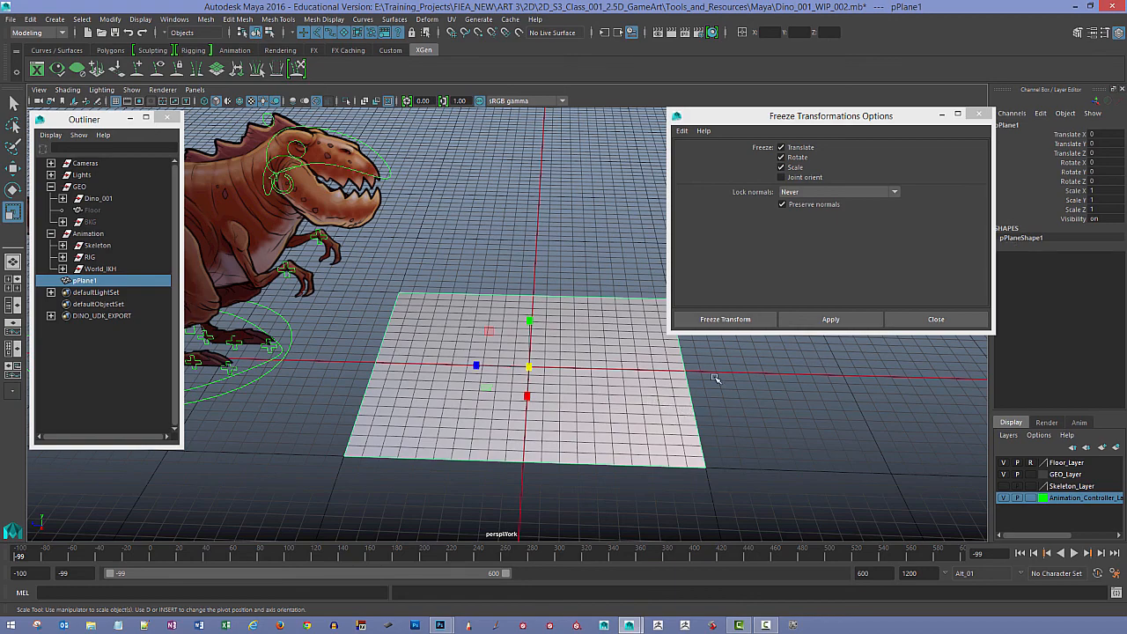
mouse_move(679, 416)
left_mouse_down("alt")
mouse_move(676, 435)
mouse_move(666, 414)
left_mouse_up("alt")
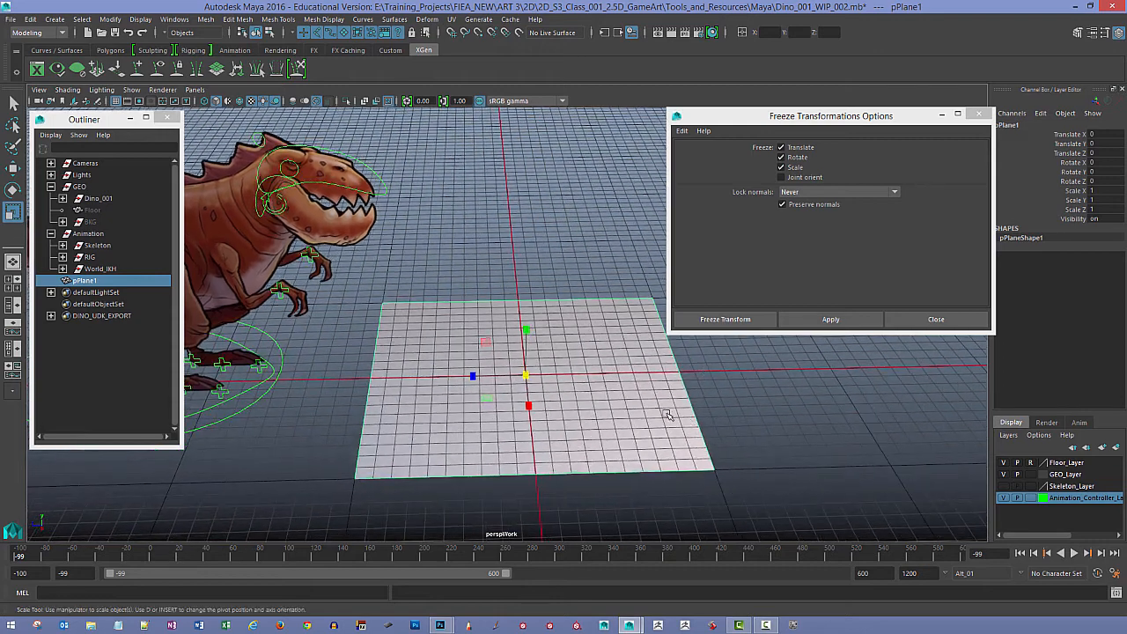
Step: Stand the plane upright by setting its Z rotation to -90, and freeze its transformations
left_click(13, 189)
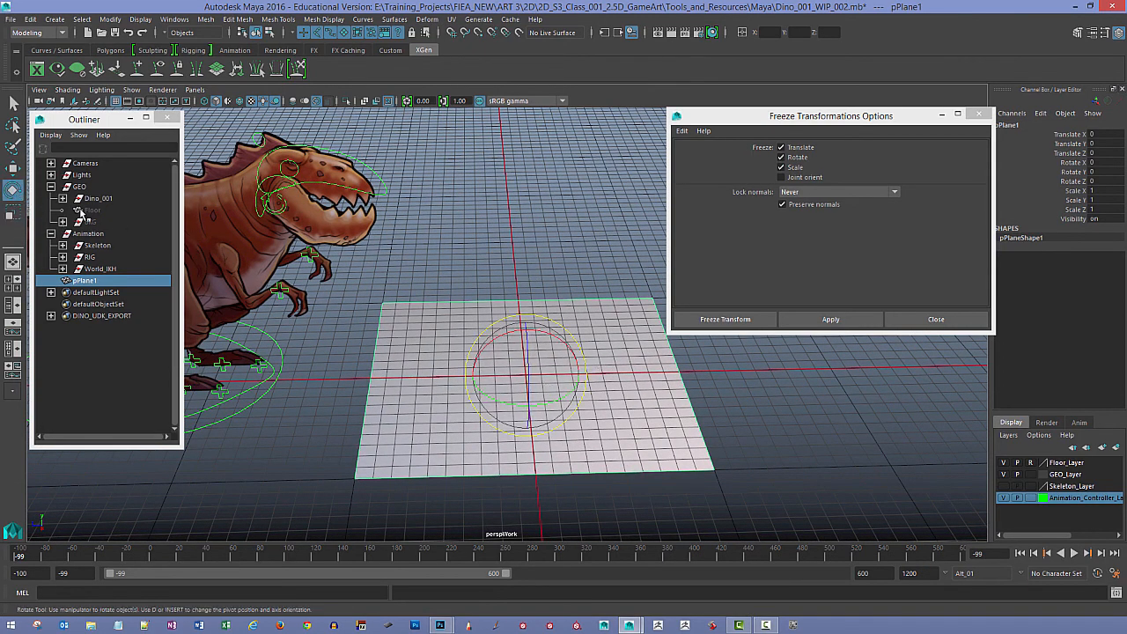
left_click_drag(775, 420, 475, 414, "alt")
key("ctrl+z")
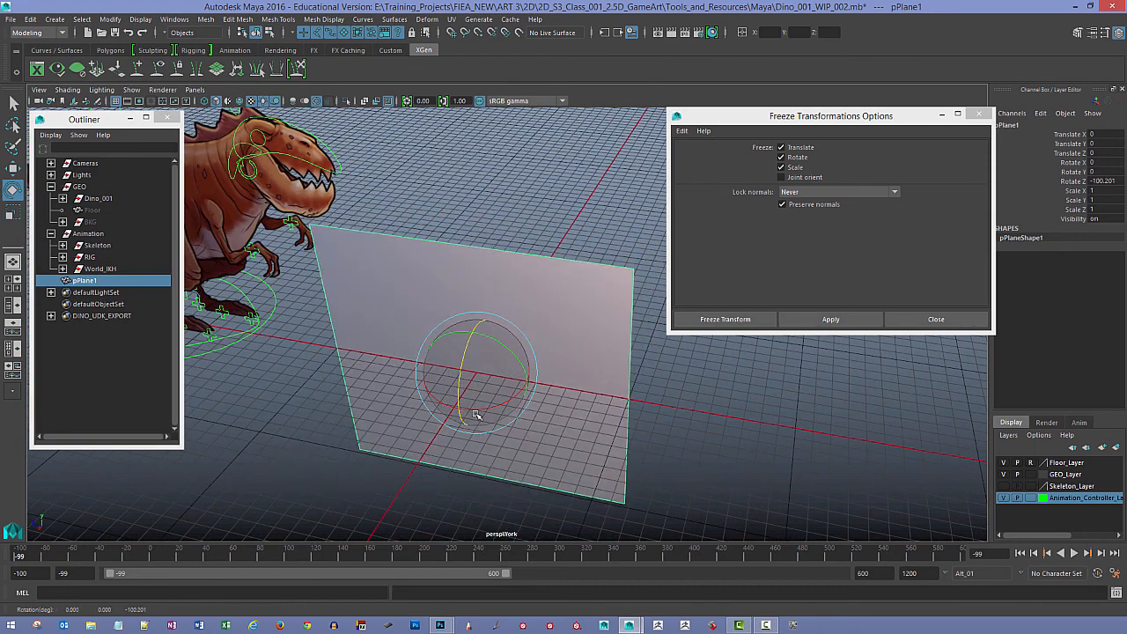
left_click(1113, 180)
type("-90")
key("Return")
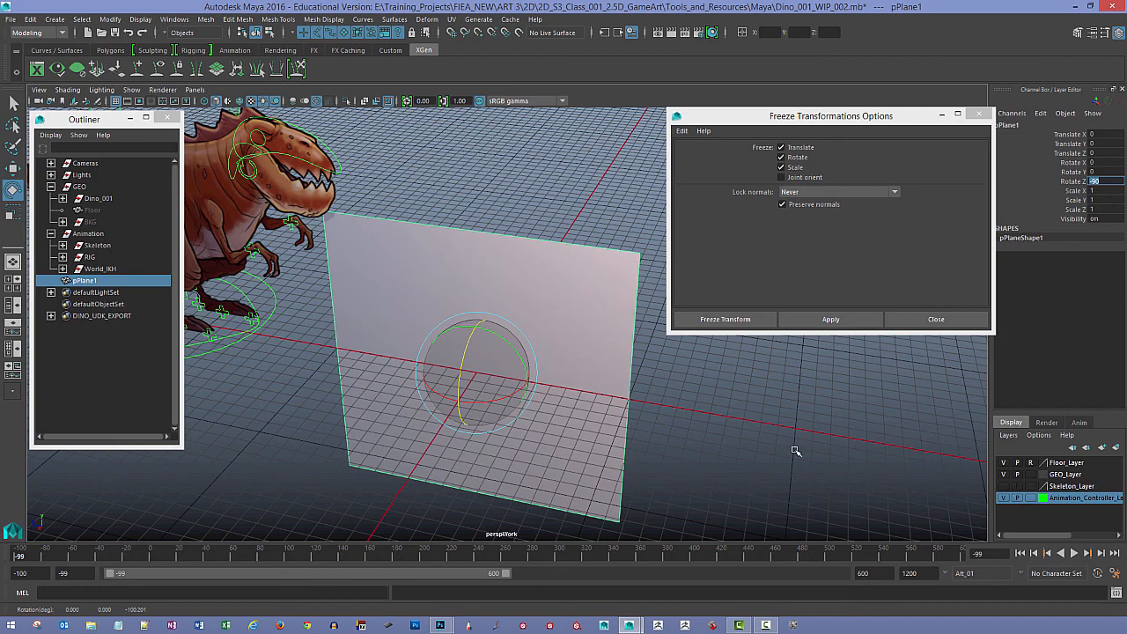
left_click(831, 320)
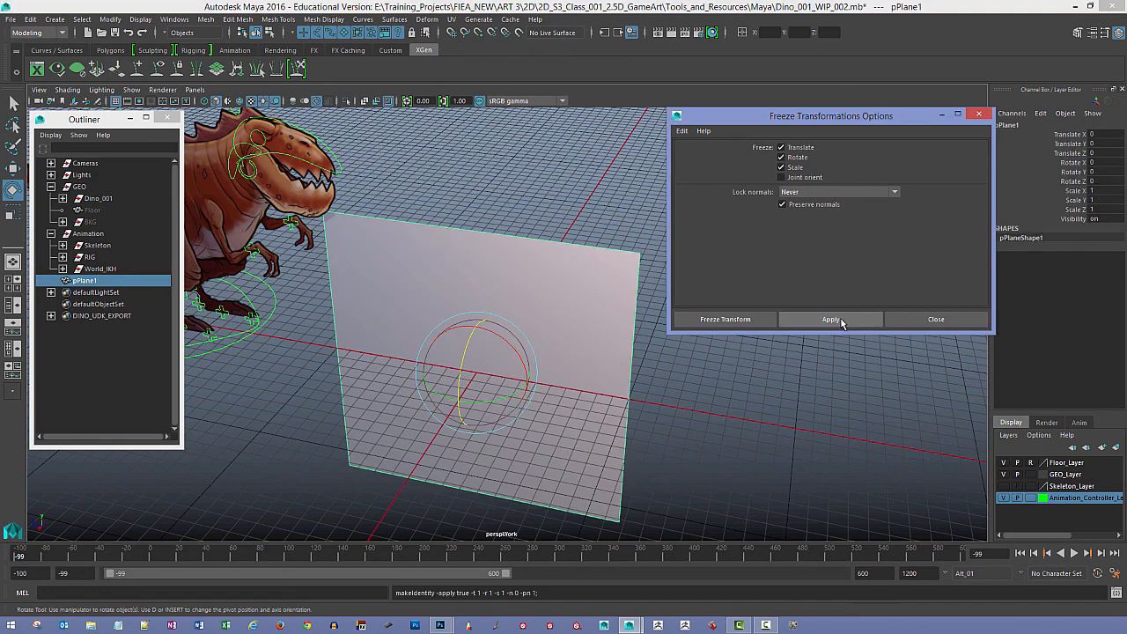
Step: Raise the upright plane 100 units in Y with grid snapping so it rests on the floor, and freeze its transformations
left_click(722, 370)
left_click_drag(723, 371, 638, 433, "alt")
left_click(615, 465)
middle_click_drag(674, 418, 713, 416, "alt")
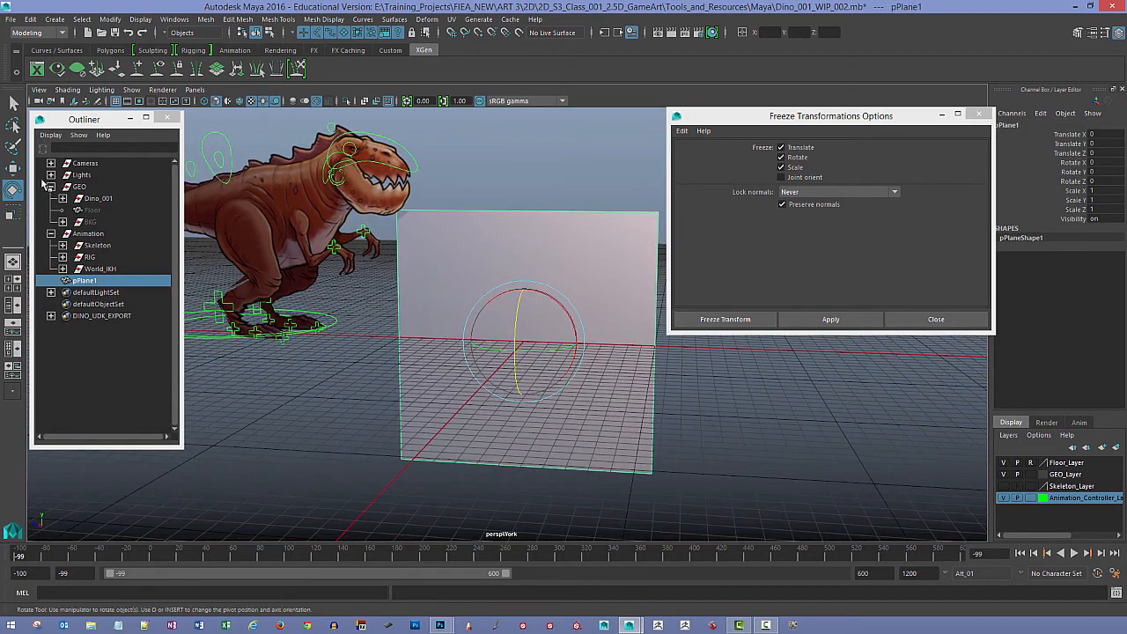
left_click(13, 167)
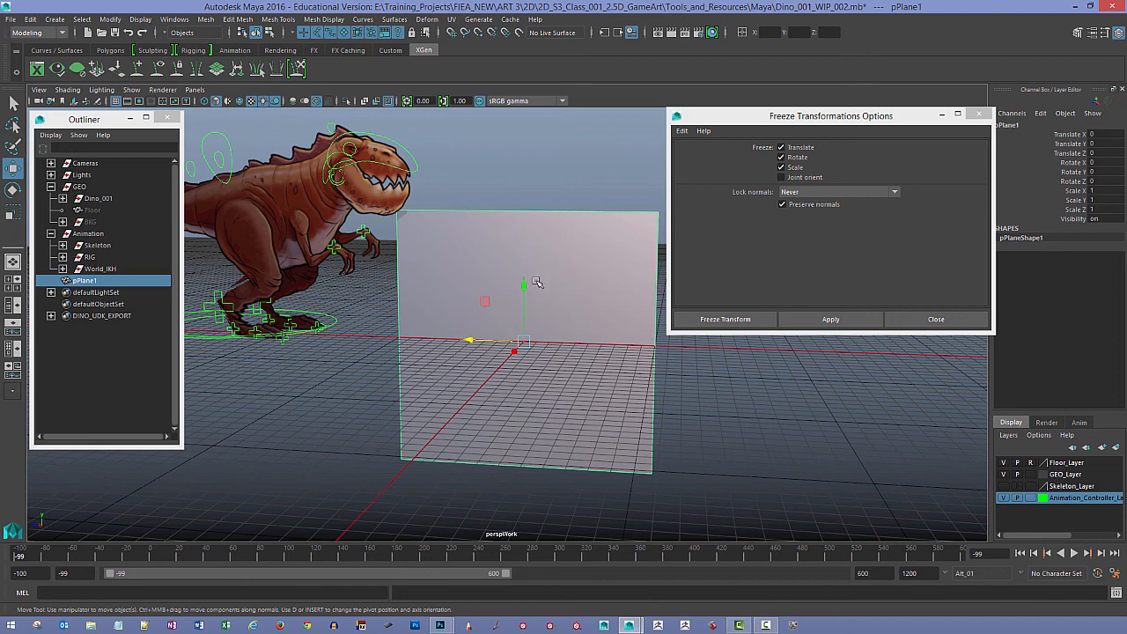
key("x")
key("x")
key("x")
left_click_drag(524, 283, 528, 214)
mouse_move(678, 427)
left_mouse_down("alt")
mouse_move(672, 450)
mouse_move(686, 443)
mouse_move(649, 455)
mouse_move(674, 460)
mouse_move(672, 450)
mouse_move(690, 443)
mouse_move(684, 413)
mouse_move(673, 415)
mouse_move(684, 418)
left_mouse_up("alt")
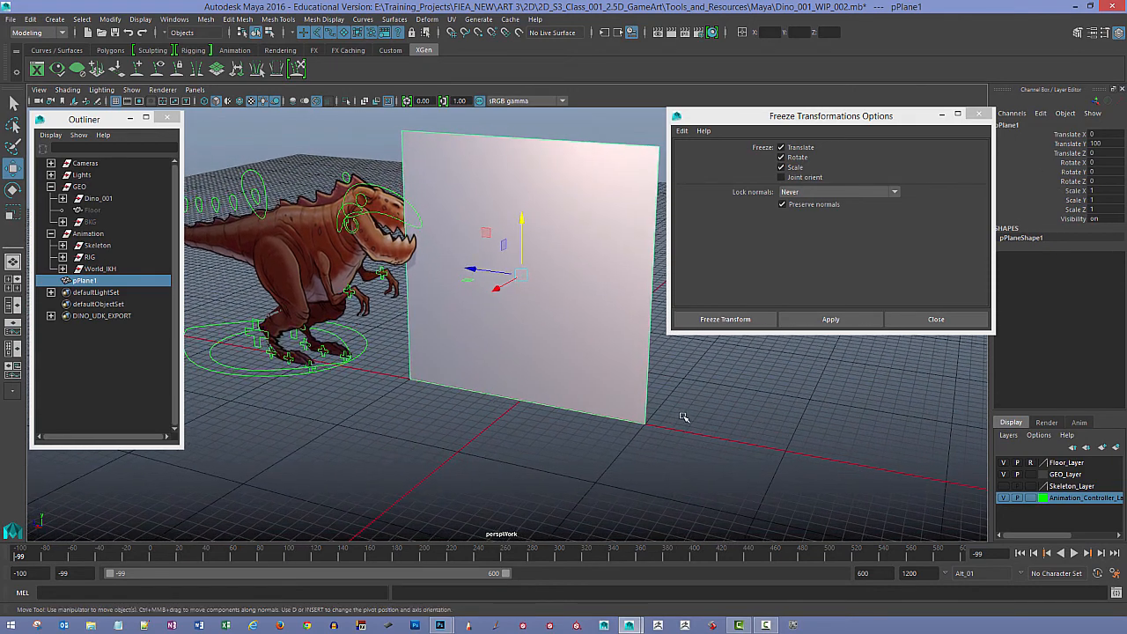
left_click(830, 320)
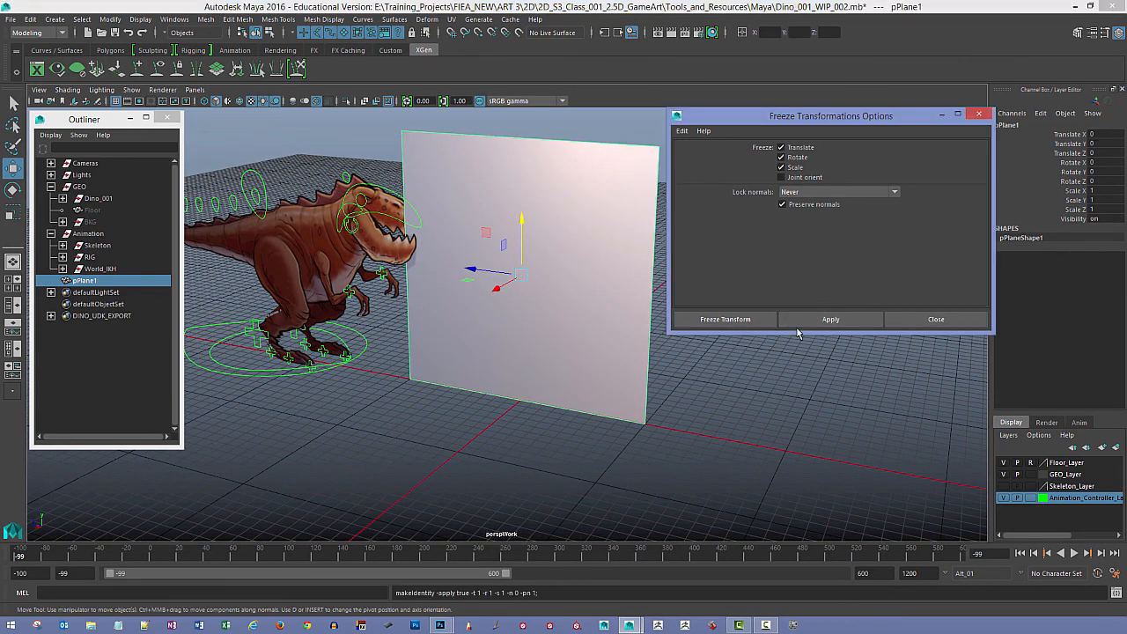
Step: Move the RIG and World_IKH groups together along the Z axis, farther away from the plane
left_click_drag(613, 472, 353, 365, "alt")
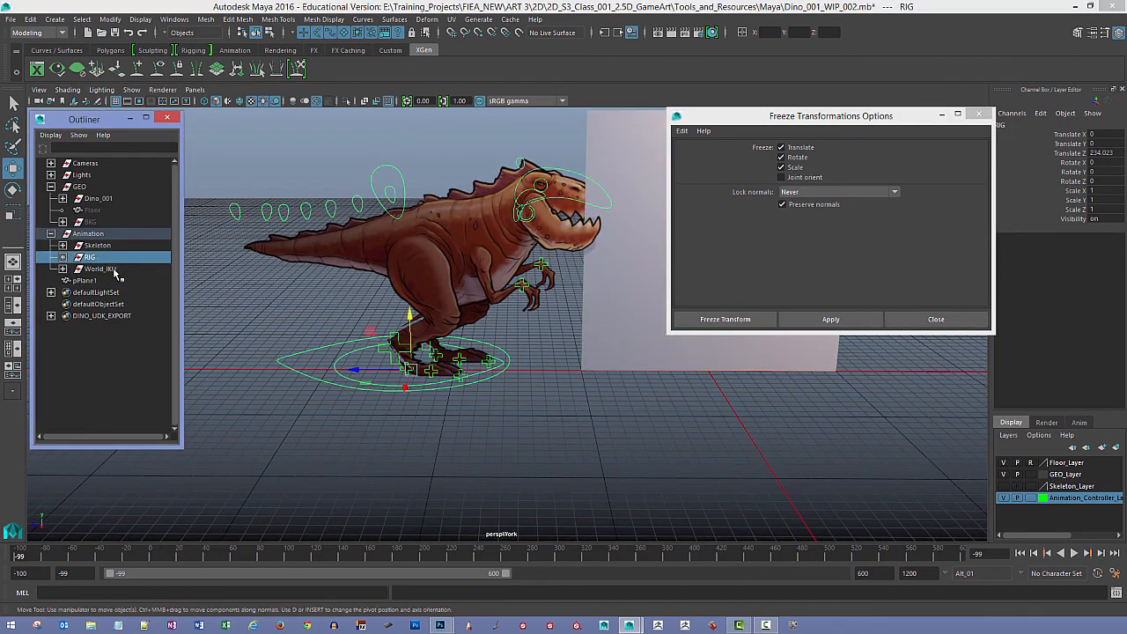
left_click(89, 256)
left_click(99, 268, "shift")
left_click_drag(353, 368, 262, 368)
left_click(418, 435)
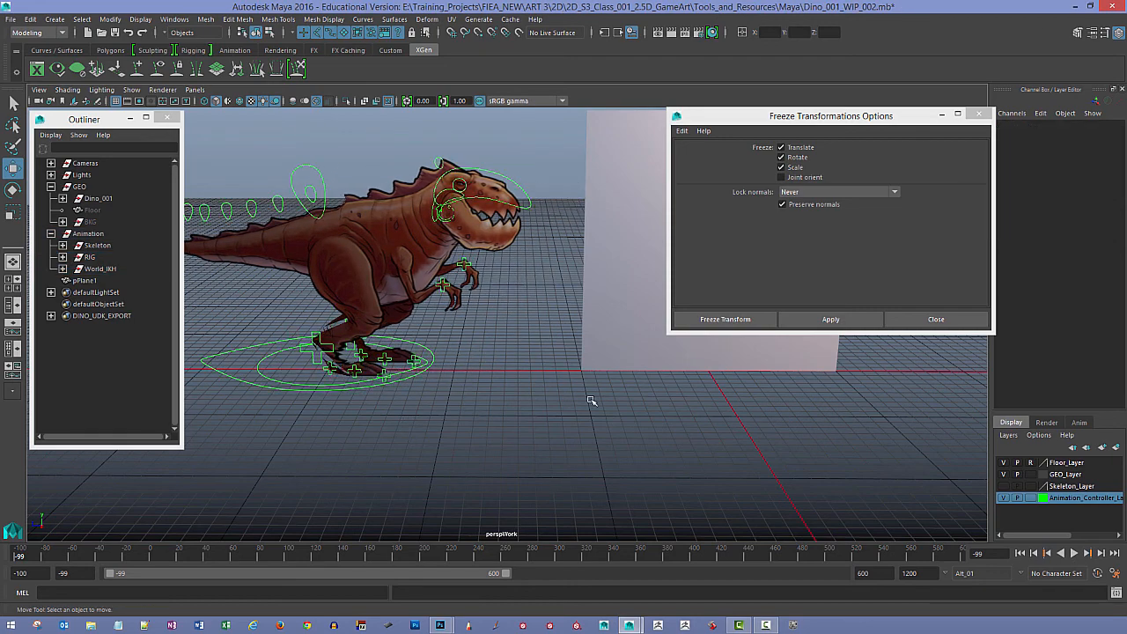
Step: Hide the animation controller layer and inspect the mesh wireframes of the dinosaur's front and rear lower legs
left_click(1003, 497)
mouse_move(584, 428)
left_mouse_down("alt")
mouse_move(613, 450)
mouse_move(587, 441)
left_mouse_up("alt")
scroll(529, 432, "up", 3)
middle_click_drag(433, 416, 488, 420, "alt")
scroll(487, 420, "up", 3)
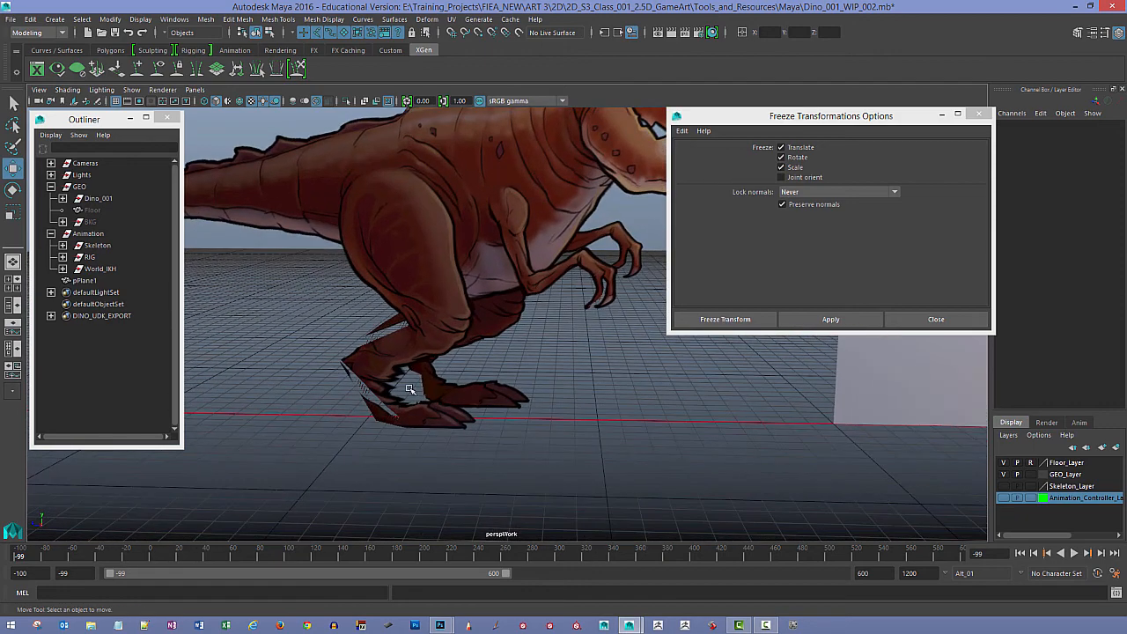
left_click(397, 403)
left_click_drag(586, 433, 591, 427, "alt")
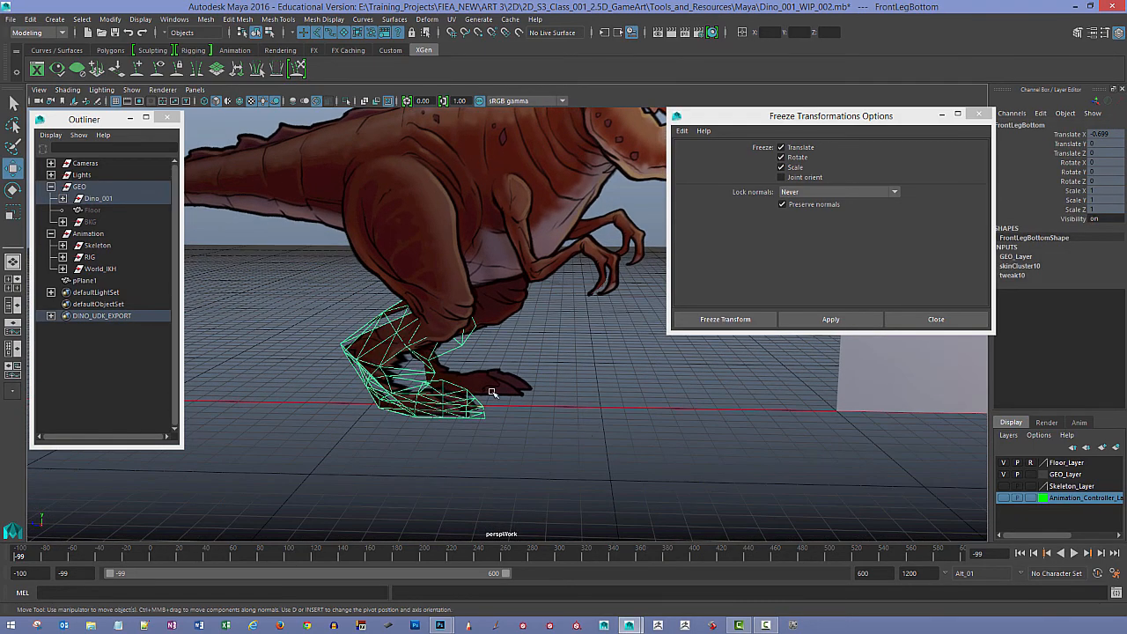
left_click_drag(608, 422, 562, 417, "alt")
left_click(427, 386)
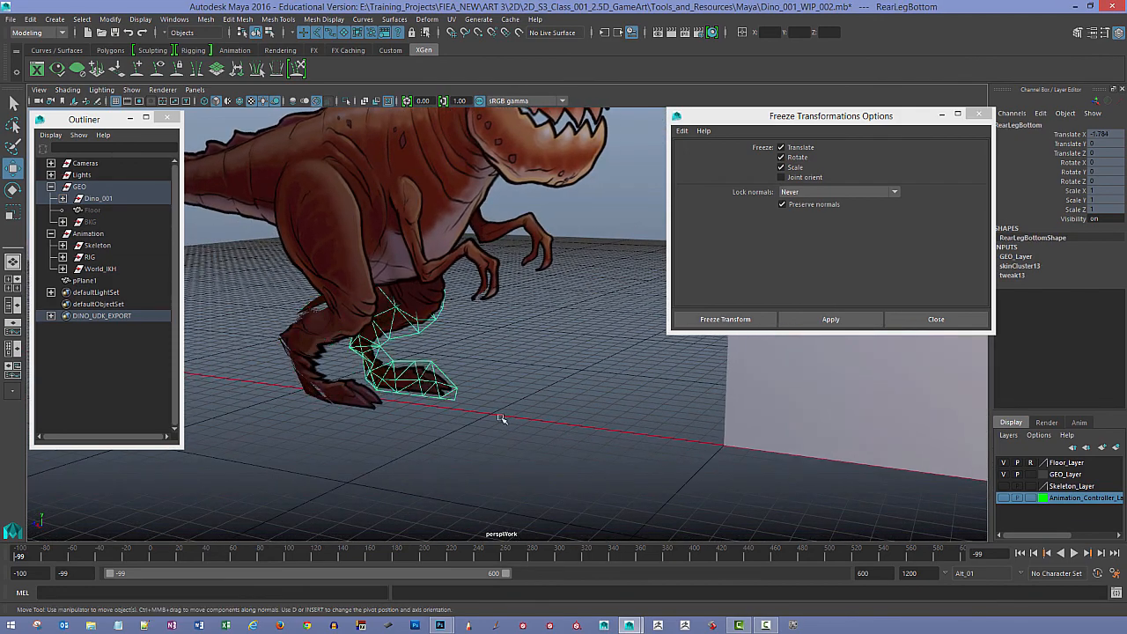
left_click(588, 449)
Step: Close the Freeze Transformations options and examine the upright plane beside the dinosaur from several angles
right_click_drag(587, 449, 497, 413, "alt")
middle_click_drag(599, 409, 485, 448, "alt")
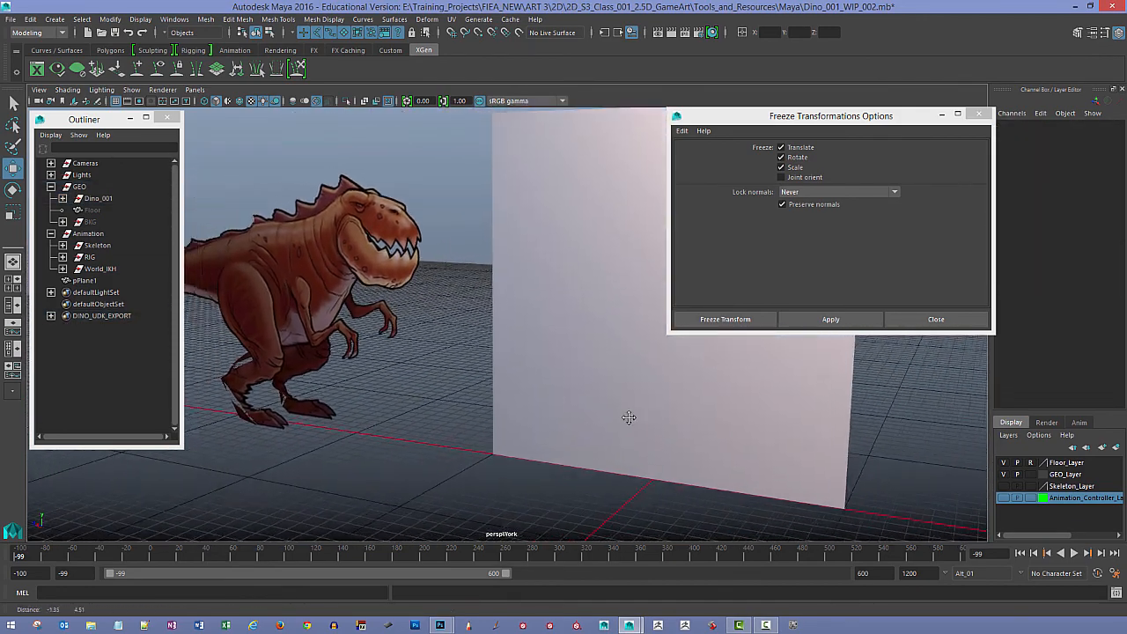
middle_click_drag(629, 417, 592, 443, "alt")
left_click_drag(599, 443, 635, 439, "alt")
middle_click_drag(748, 417, 649, 408, "alt")
left_click_drag(608, 423, 660, 412, "alt")
middle_click_drag(660, 412, 696, 414, "alt")
right_click_drag(696, 414, 683, 409, "alt")
left_click(980, 115)
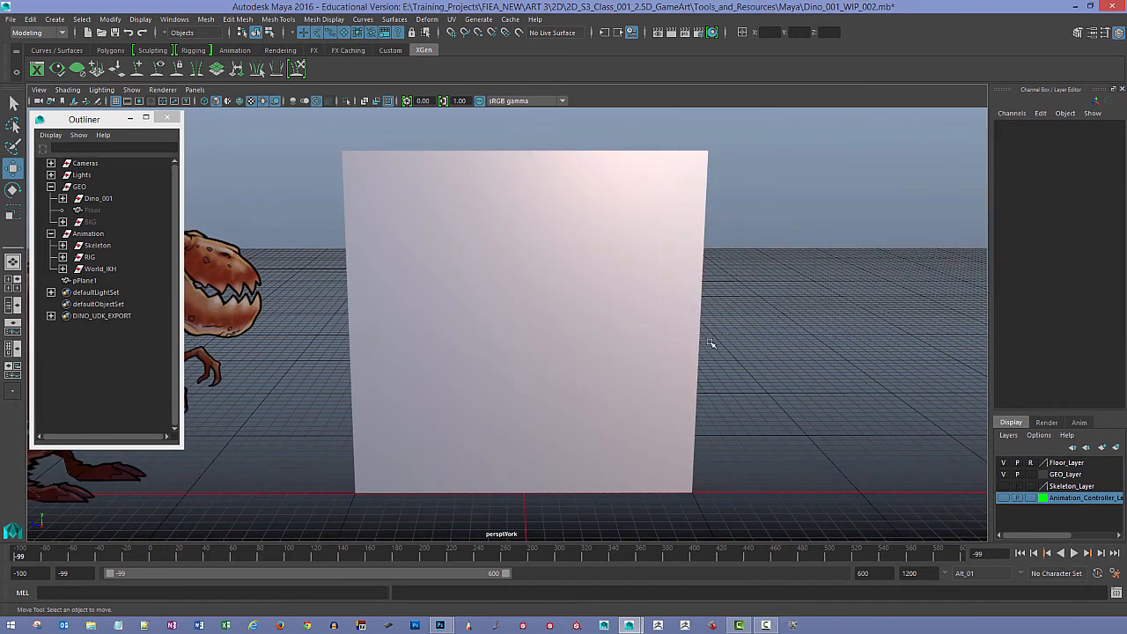
middle_click_drag(715, 360, 837, 356, "alt")
left_click_drag(838, 356, 776, 358, "alt")
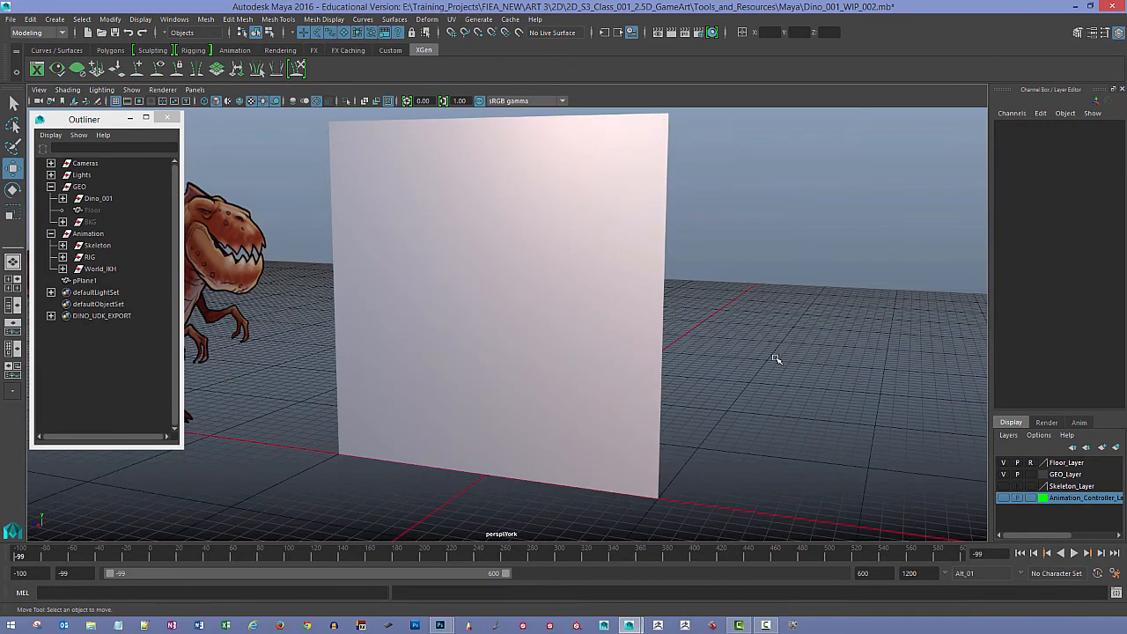
middle_click_drag(644, 387, 655, 432, "alt")
left_click_drag(655, 432, 673, 432, "alt")
right_click_drag(673, 432, 702, 401, "alt")
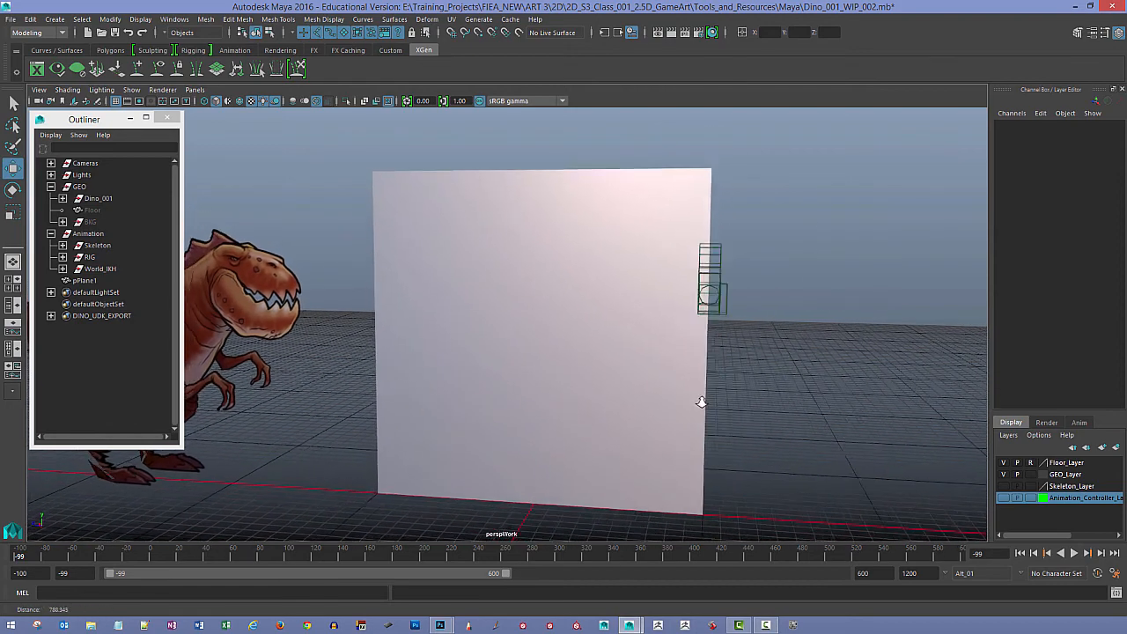
left_click_drag(702, 401, 729, 376, "alt")
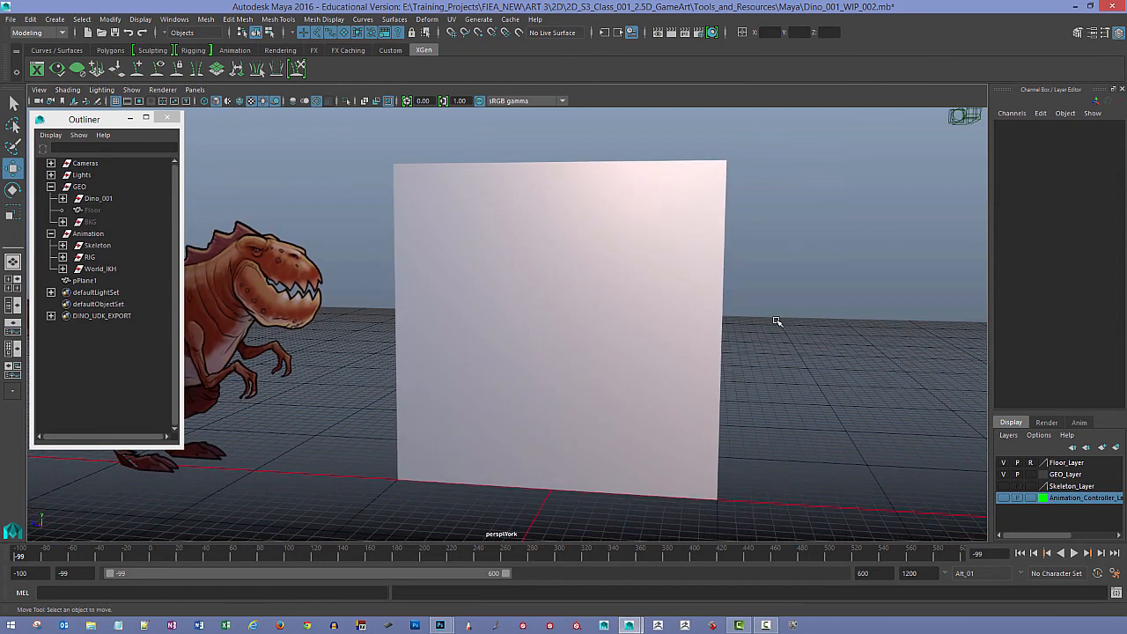
Step: Open the Hypershade beside the Outliner and show the scene's existing textures
left_click(175, 19)
mouse_move(231, 72)
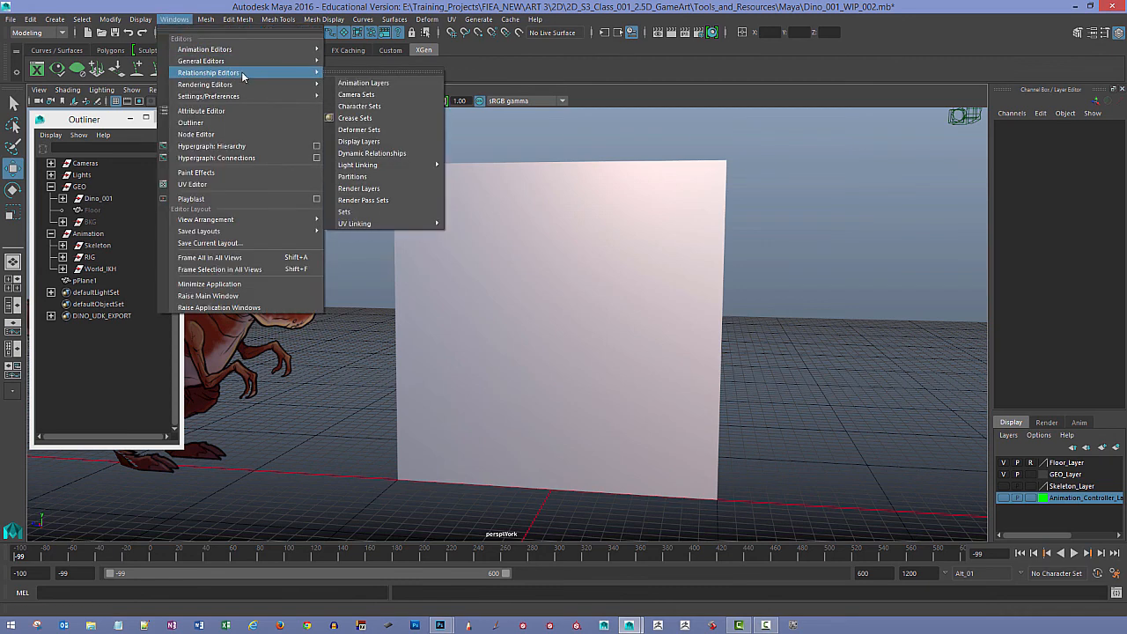
mouse_move(297, 84)
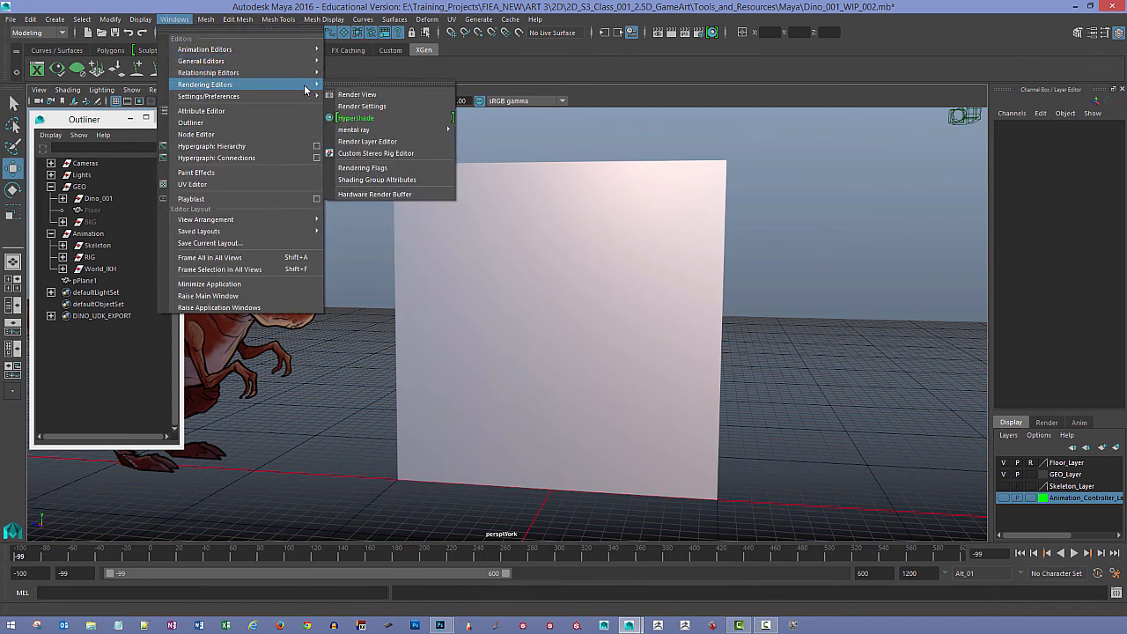
left_click(403, 119)
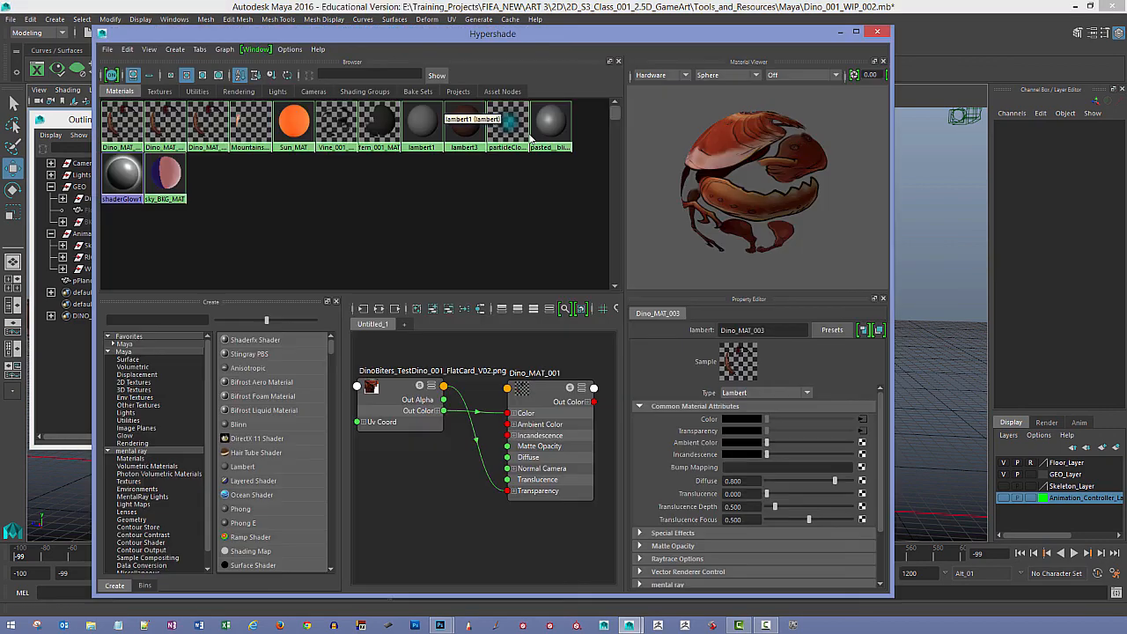
left_click_drag(550, 37, 744, 34)
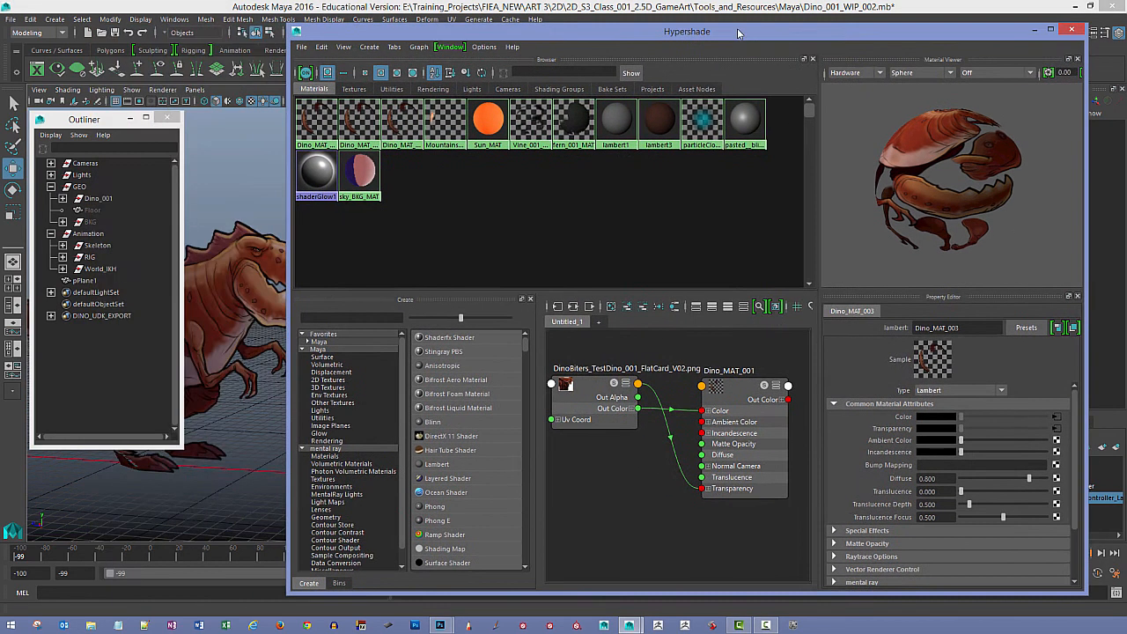
left_click(361, 91)
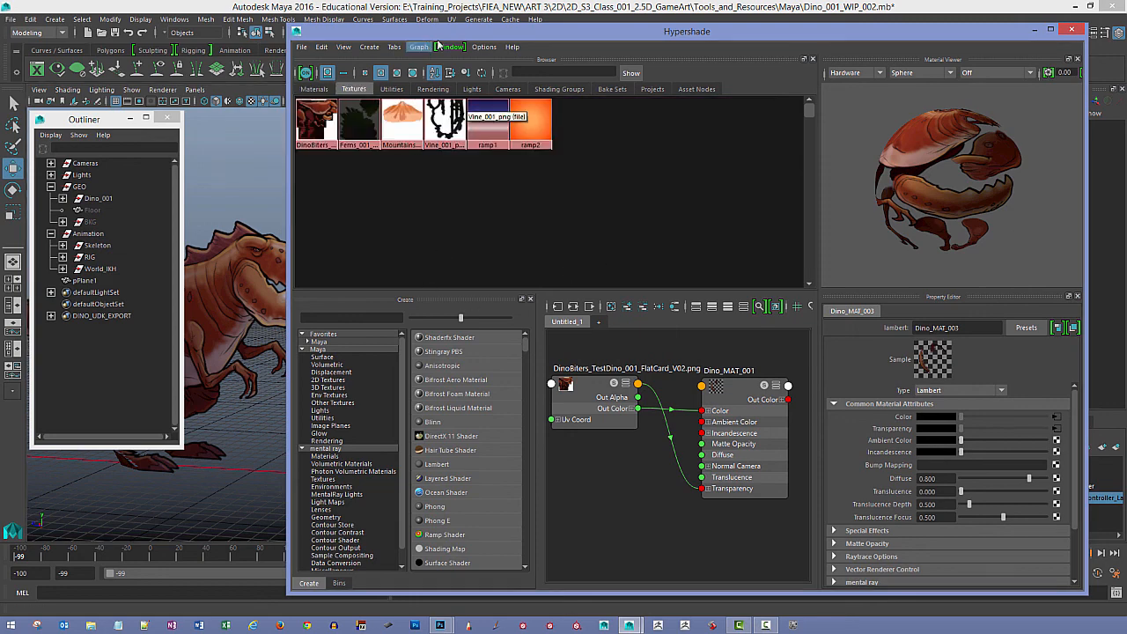
left_click_drag(457, 35, 390, 37)
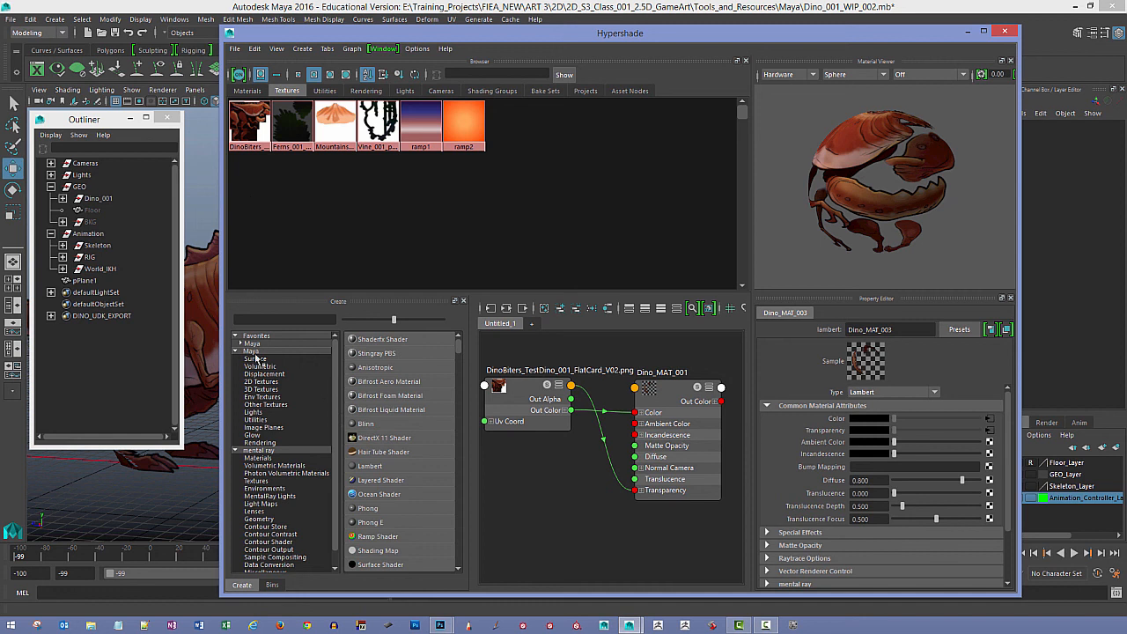
Step: Create a 2D File texture node and name it Dino_Class_Test
left_click(262, 382)
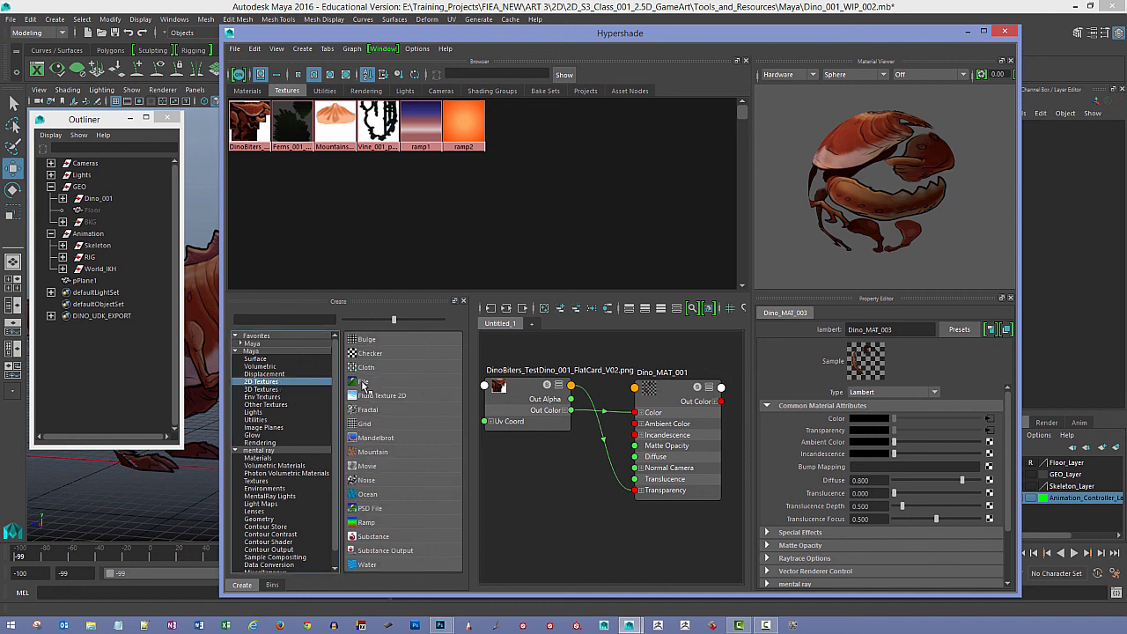
left_click(364, 382)
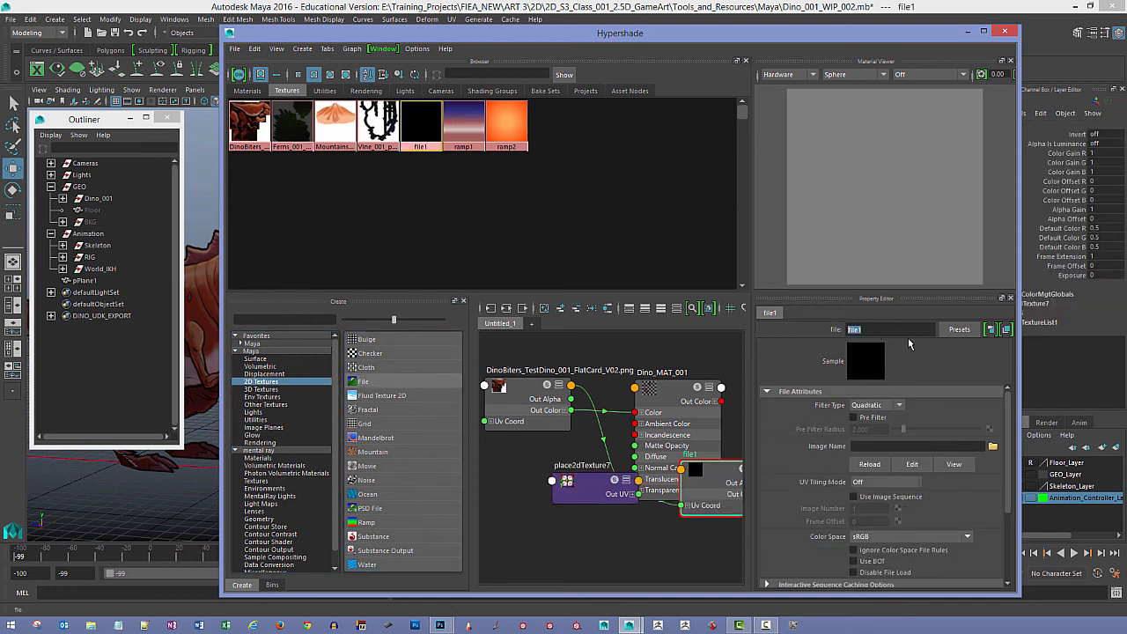
type("Dino_Class_Test")
key("Return")
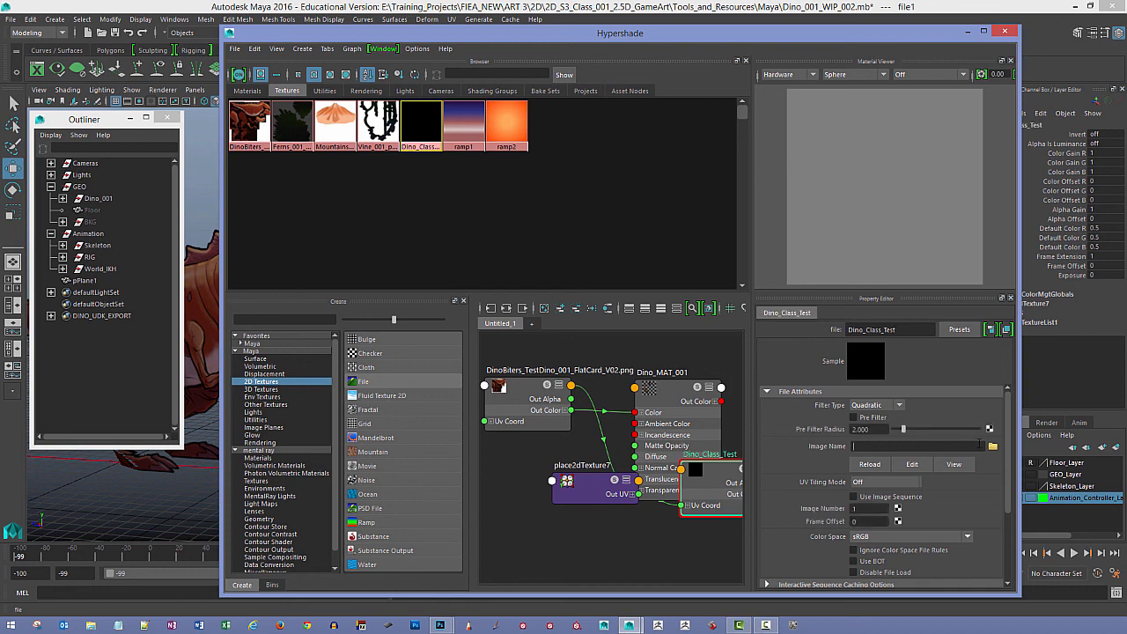
Step: Load DinoBiters_TestDino_001_FlatCard_V02.png from the Tools_and_Resources/Photoshop/PNG folder as the image of the Dino_Class_Test texture
left_click(992, 447)
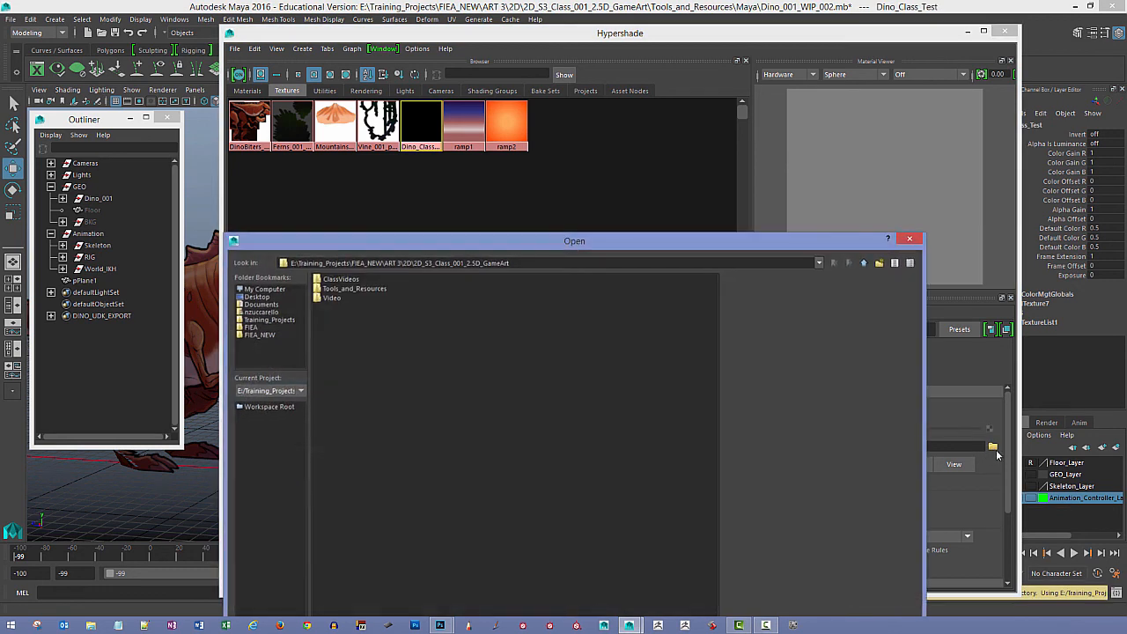
left_click_drag(586, 248, 643, 159)
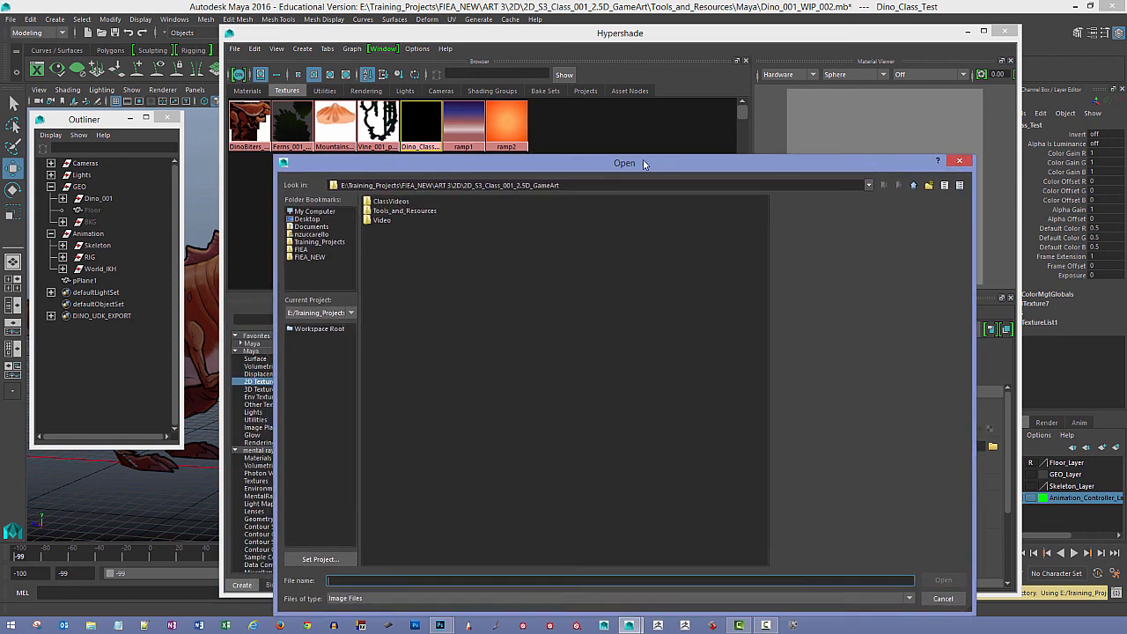
double_click(434, 211)
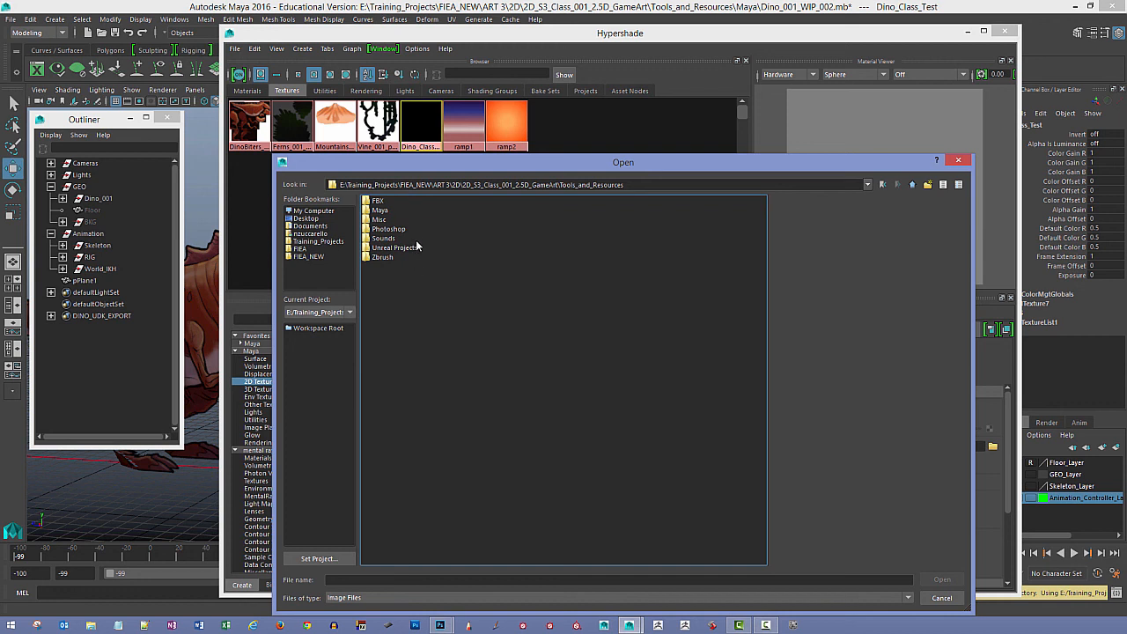
double_click(410, 231)
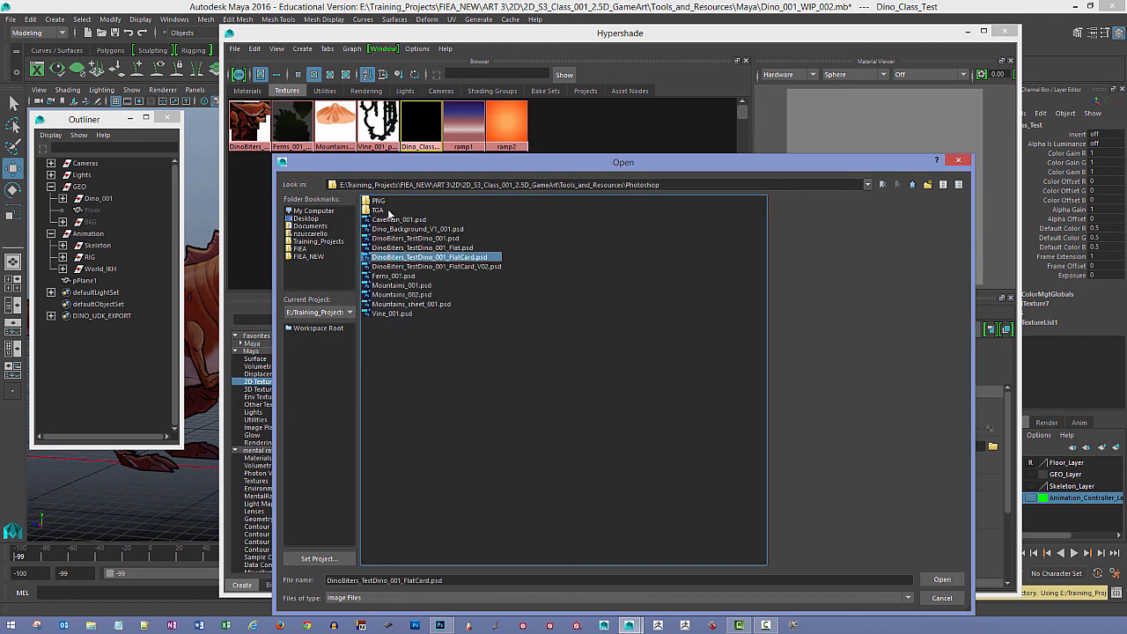
double_click(383, 202)
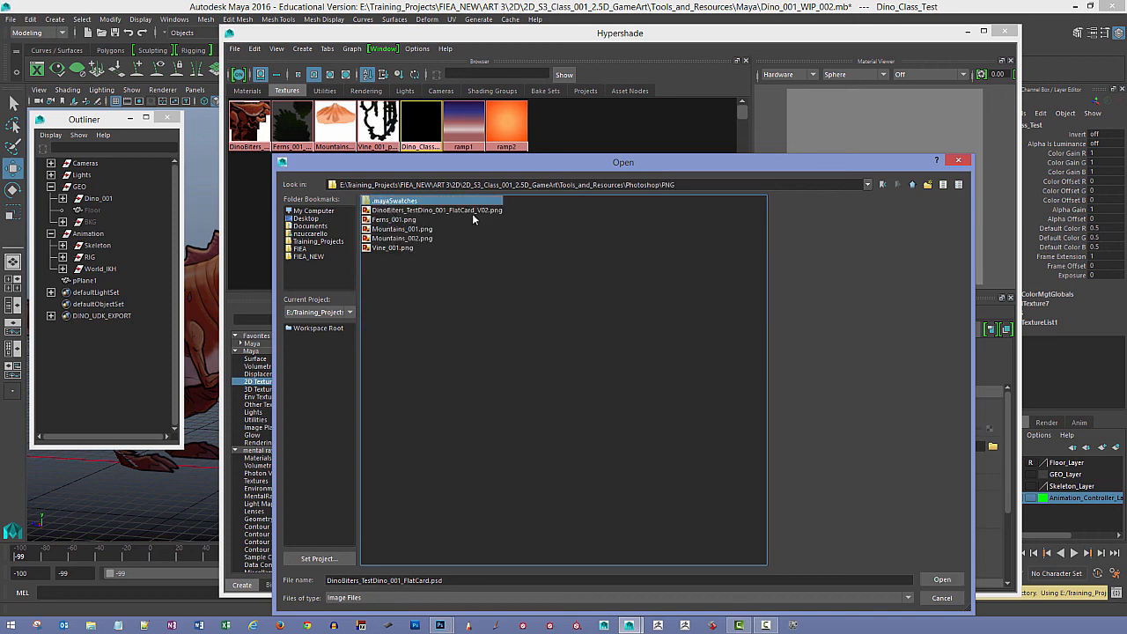
left_click(469, 211)
left_click(942, 580)
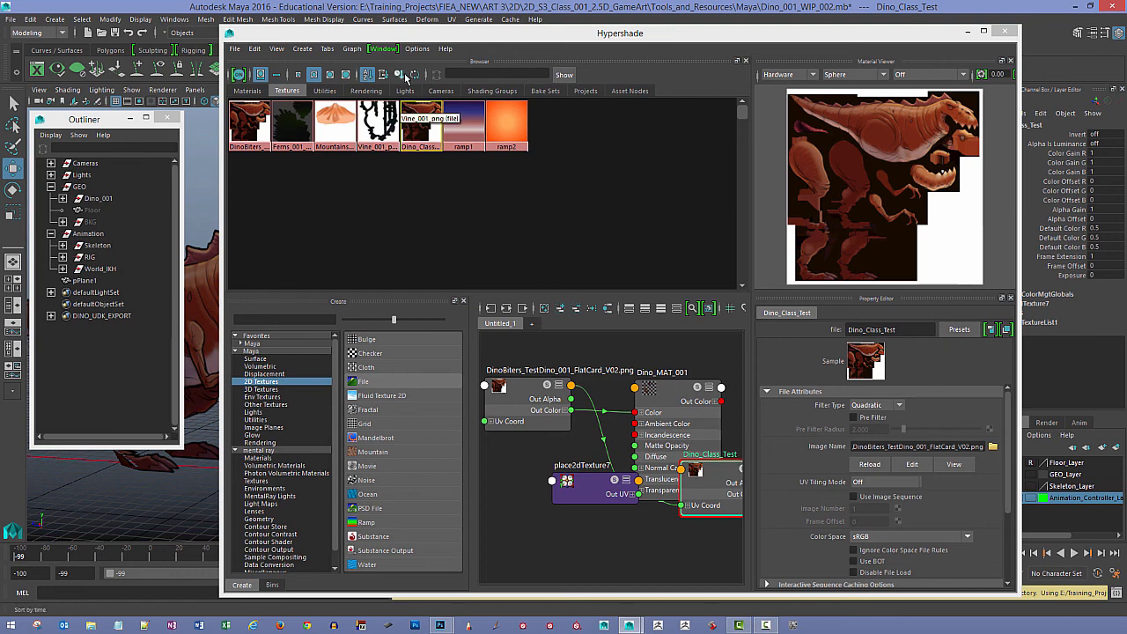
Step: Clear the existing node network from the graph and place only the Dino_Class_Test texture in it
left_click(351, 49)
left_click(366, 85)
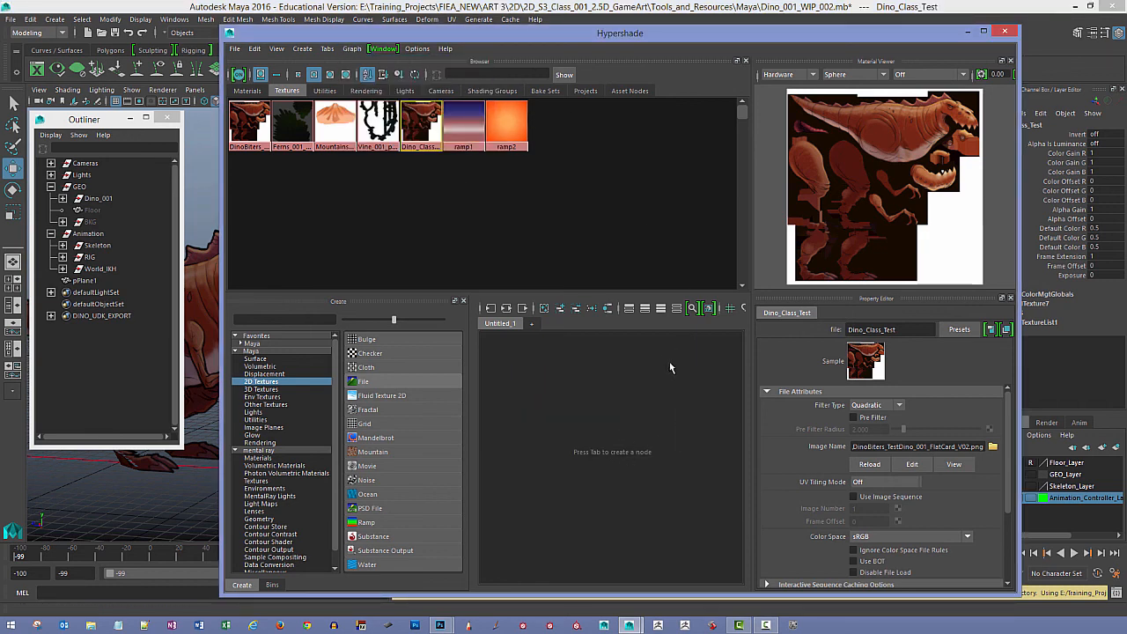
left_click_drag(414, 121, 644, 423)
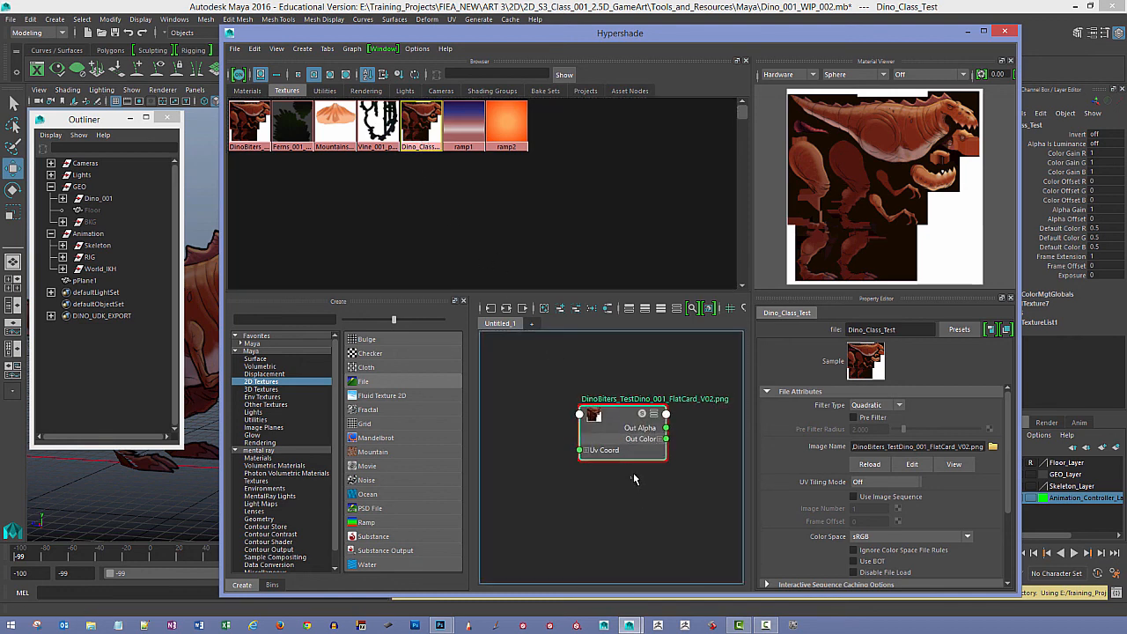
left_click(633, 474)
left_click(625, 425)
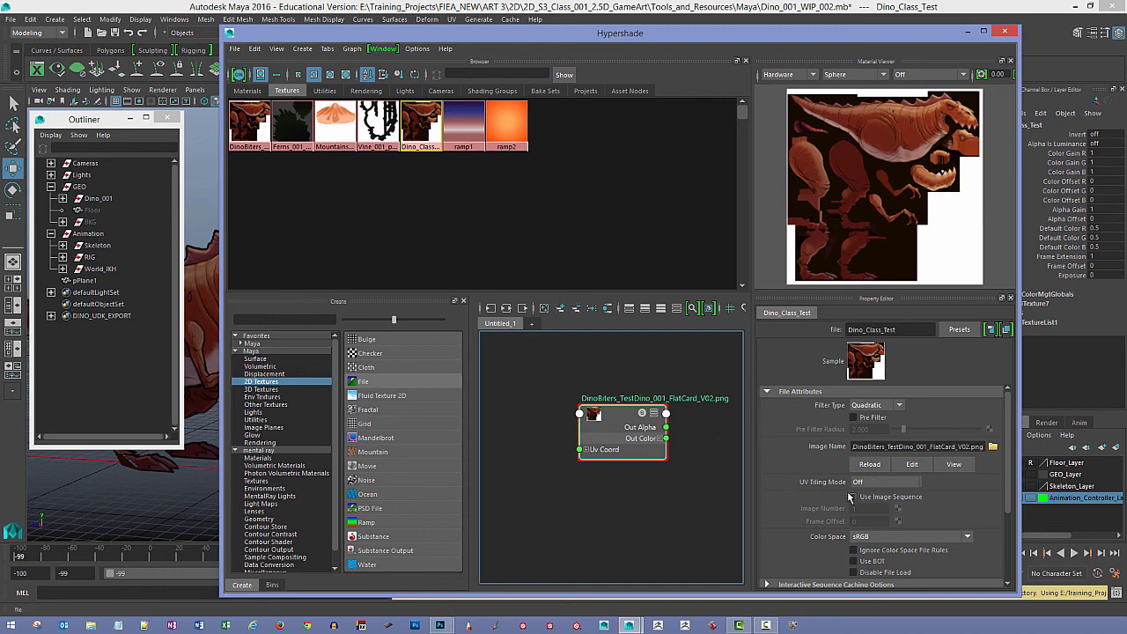
middle_click_drag(634, 479, 619, 488, "alt")
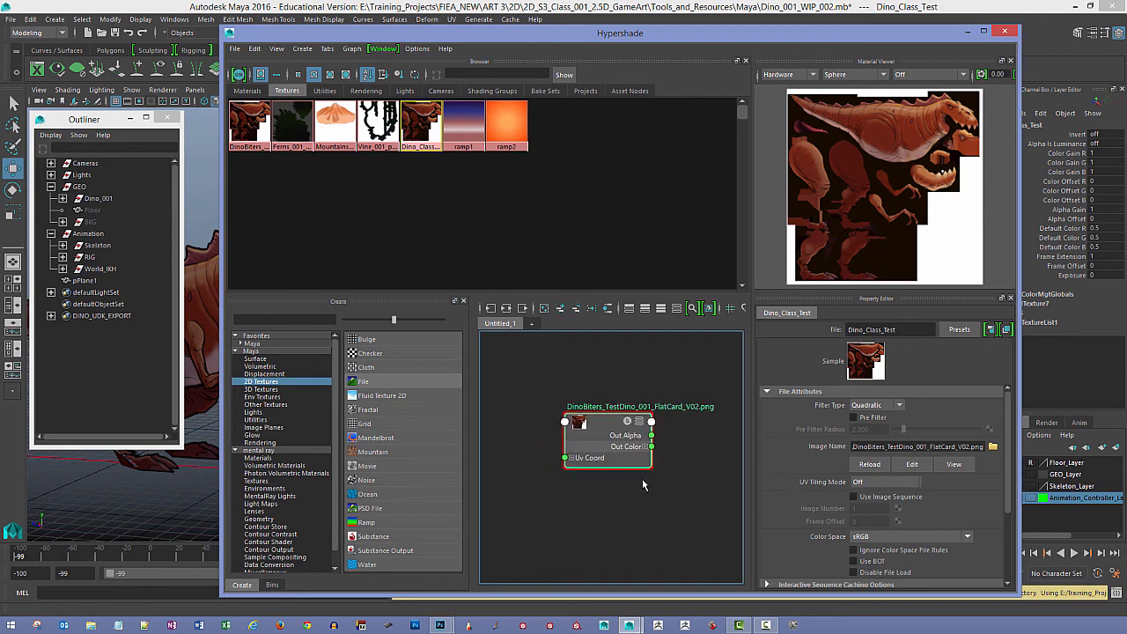
Step: Create a Lambert surface material and arrange its nodes beside the Dino_Class_Test texture node
left_click_drag(546, 34, 547, 17)
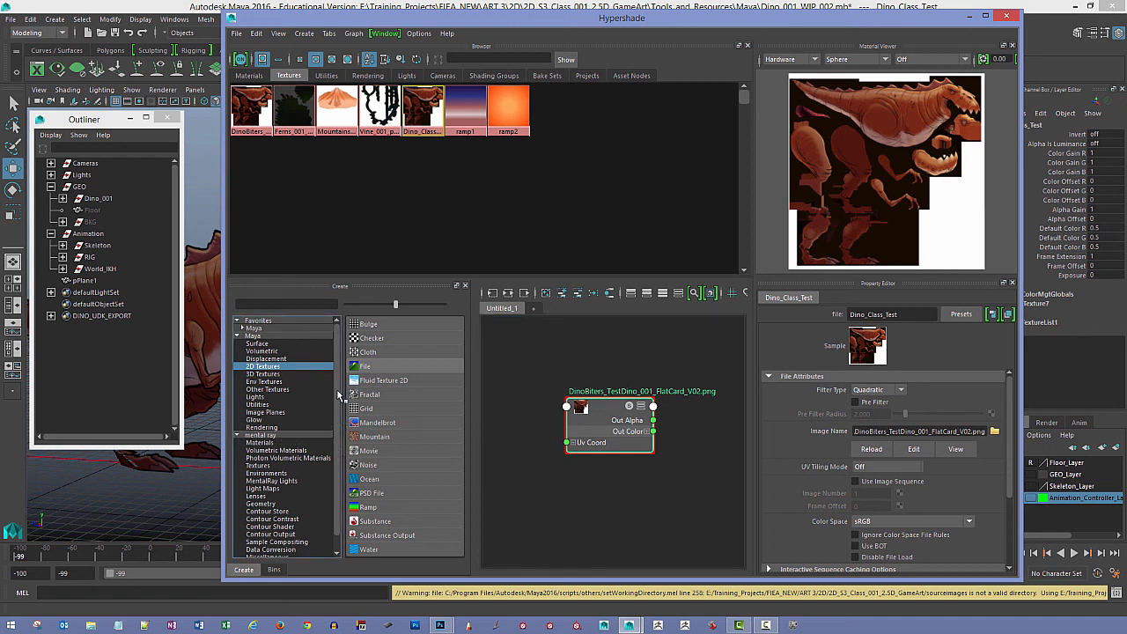
left_click(242, 328)
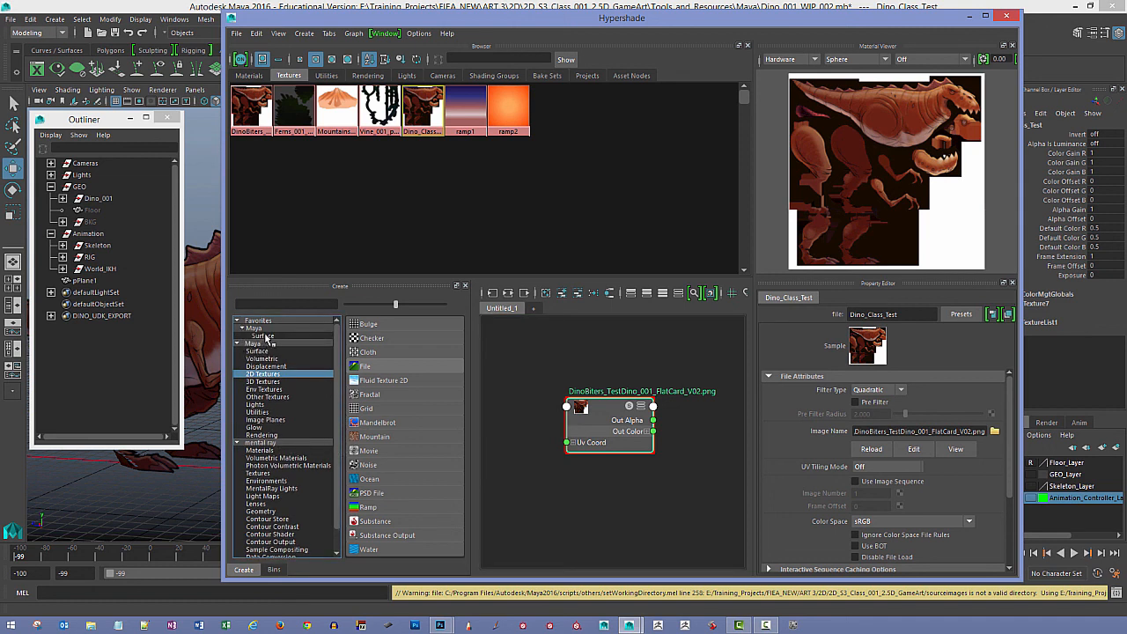
left_click(266, 337)
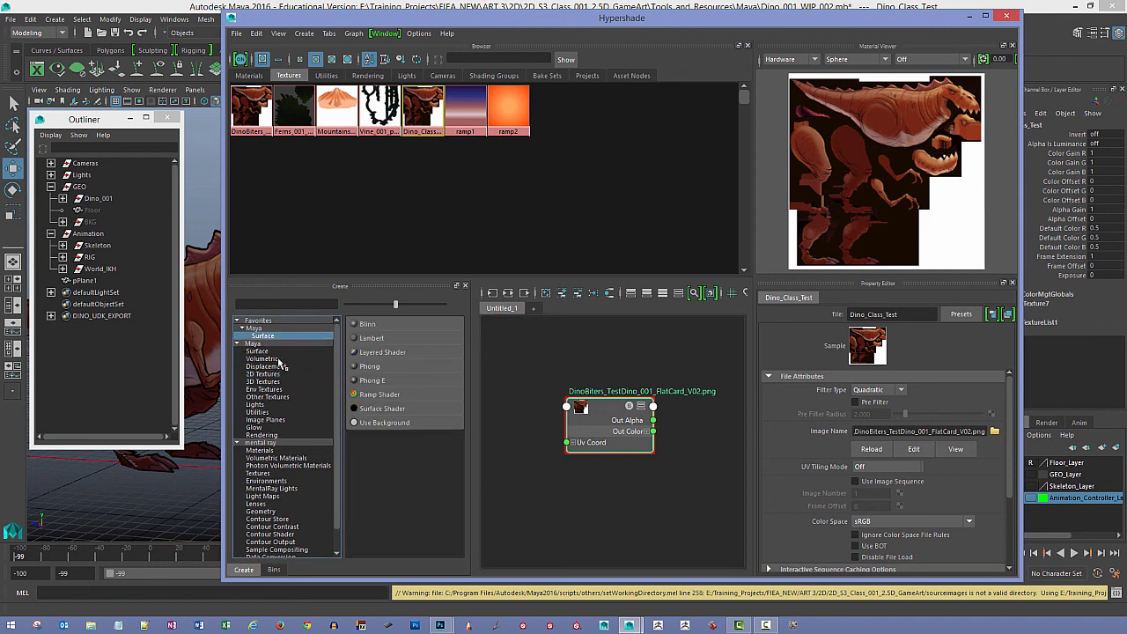
left_click(372, 339)
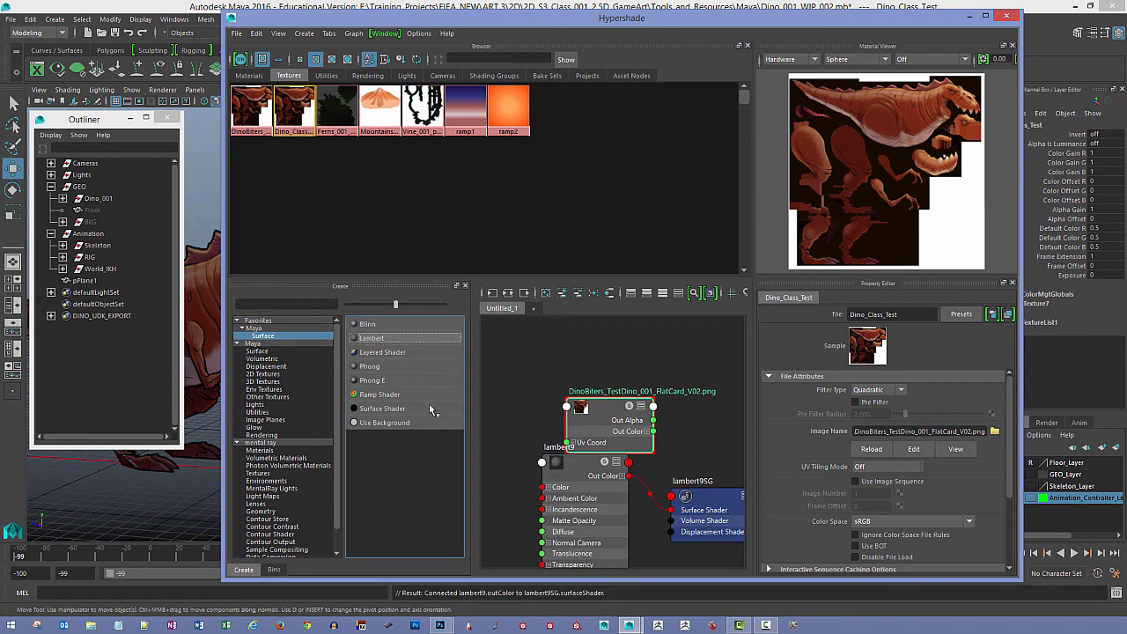
left_click_drag(590, 479, 606, 500)
left_click_drag(608, 416, 521, 409)
left_click_drag(629, 489, 636, 480)
left_click_drag(704, 499, 698, 476)
left_click_drag(600, 479, 612, 470)
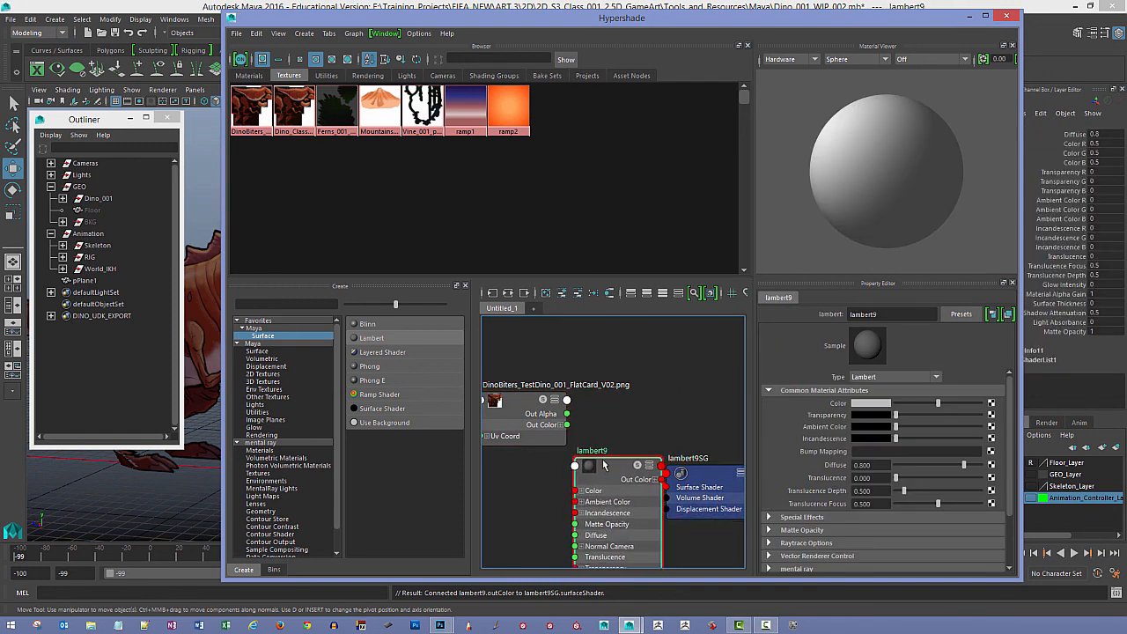
left_click_drag(512, 409, 496, 422)
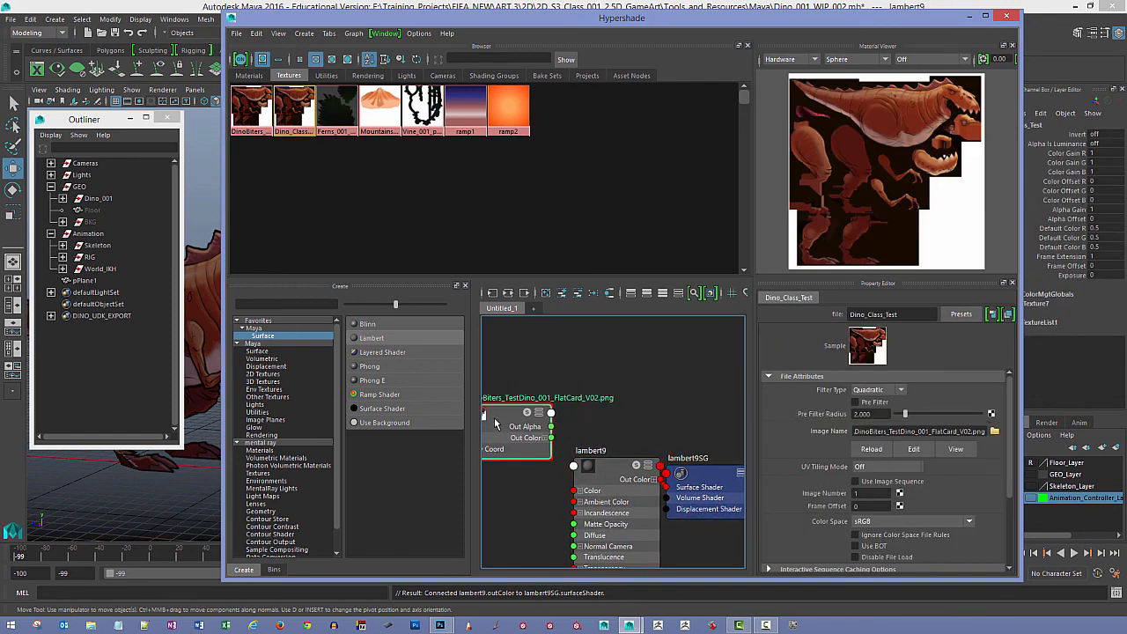
Step: Show the scene's materials and rename the new Lambert material as M_Dino_class_test
left_click(248, 75)
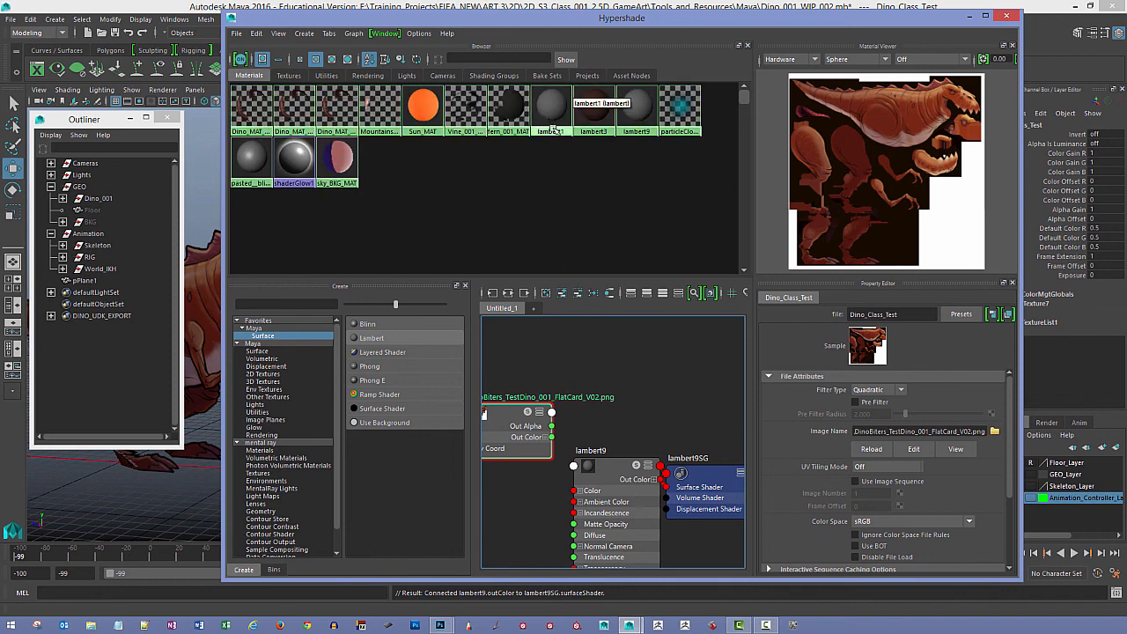
left_click(614, 472)
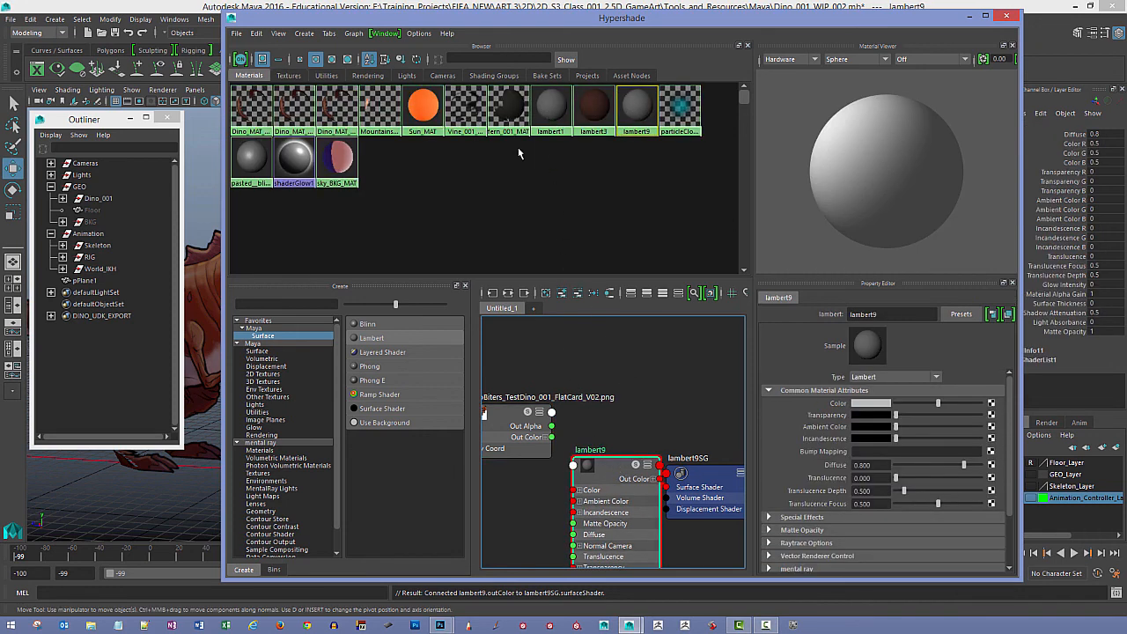
left_click(614, 477)
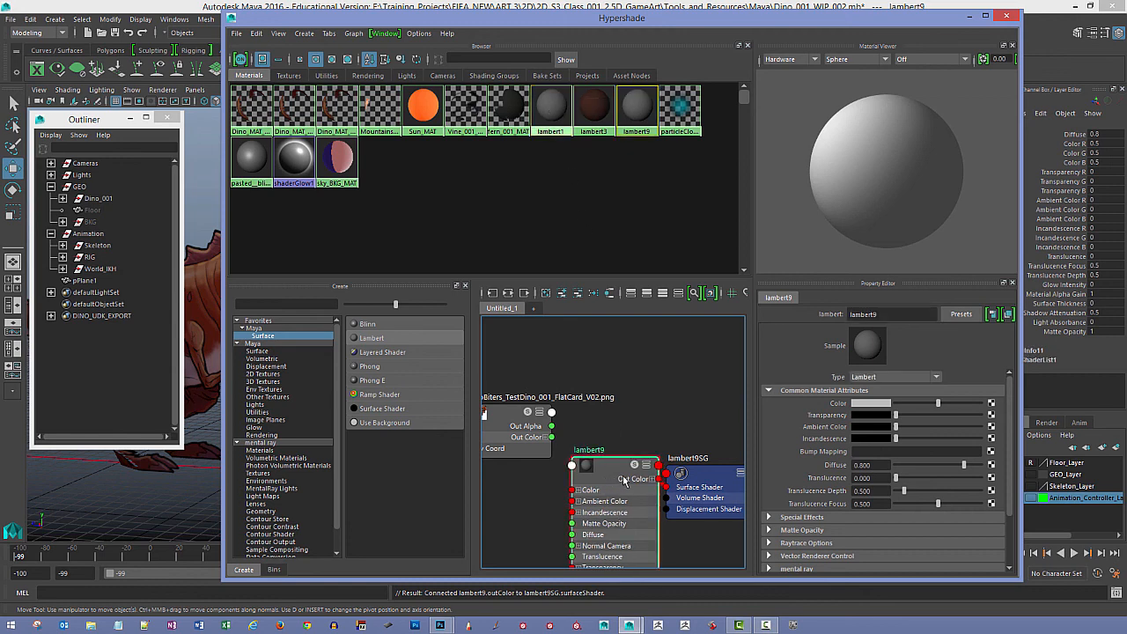
left_click_drag(885, 315, 815, 331)
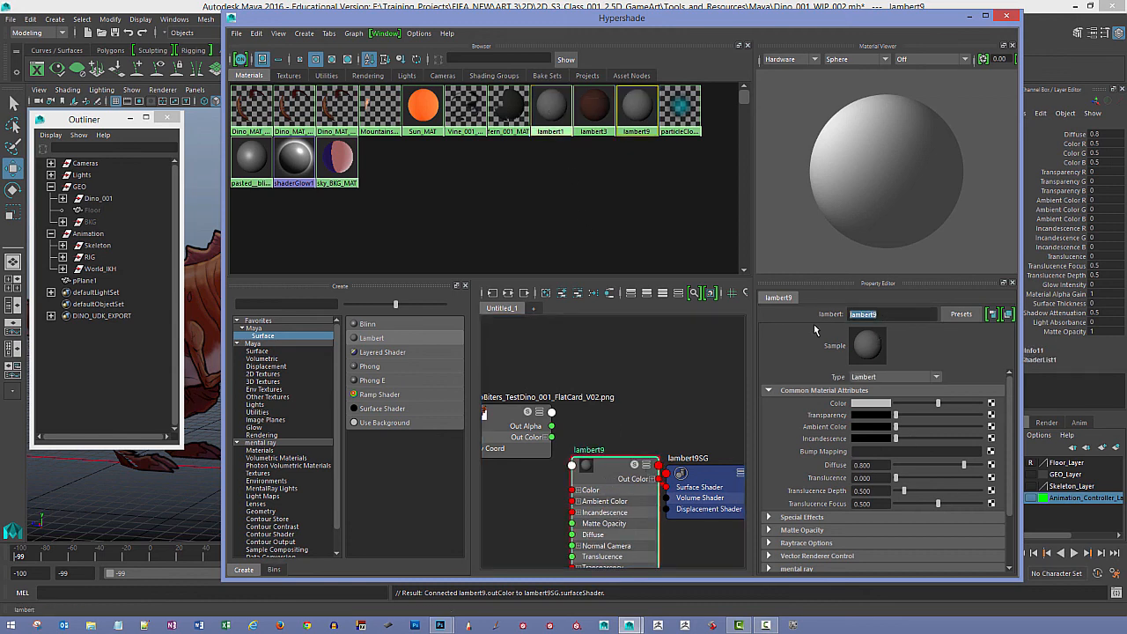
type("Dio_class_tes")
left_click(858, 315)
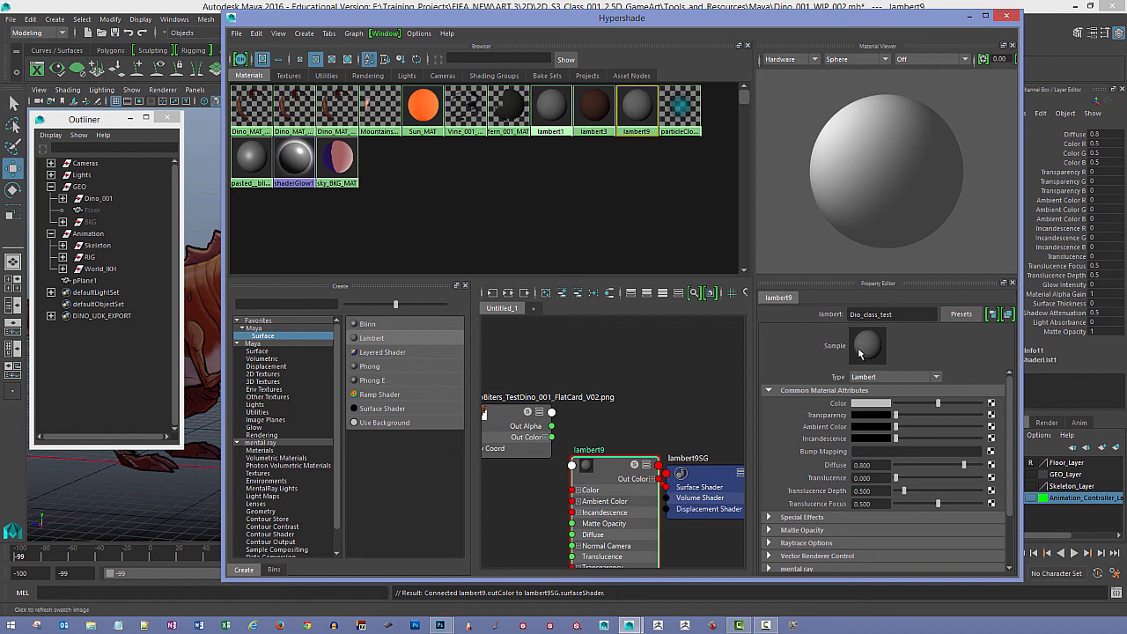
type("n")
type("M")
type("_")
key("Return")
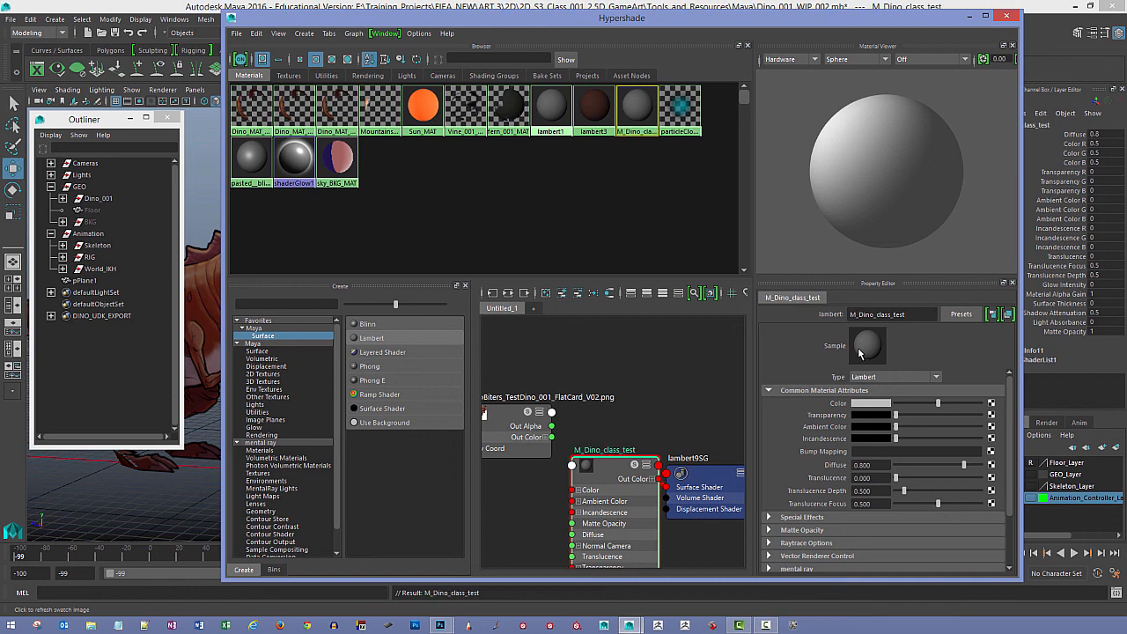
Step: Connect the Dino_Class_Test texture node from the graph to the Color of M_Dino_class_test
left_click_drag(624, 502, 618, 501)
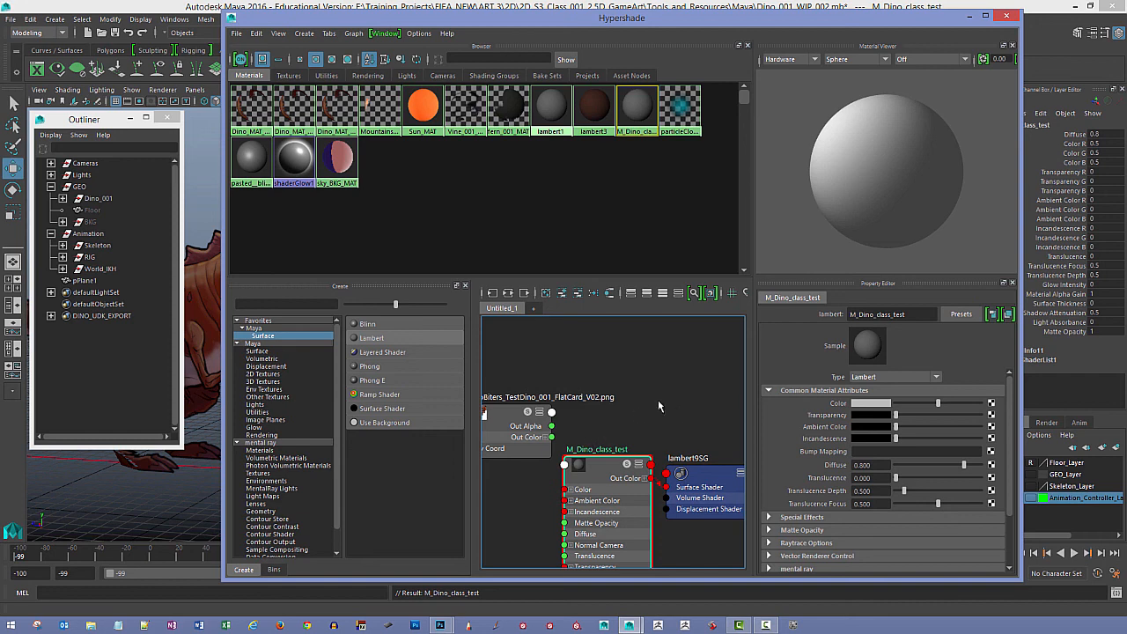
middle_click_drag(677, 411, 689, 398, "alt")
scroll(689, 399, "down", 1)
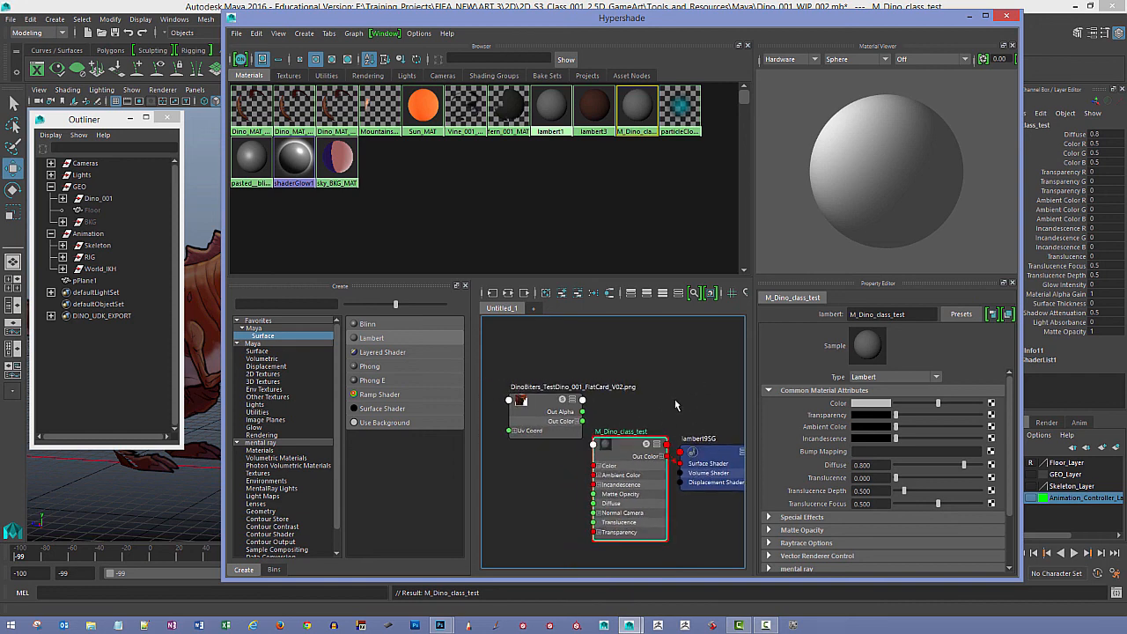
scroll(669, 402, "down", 1)
left_click_drag(621, 448, 623, 450)
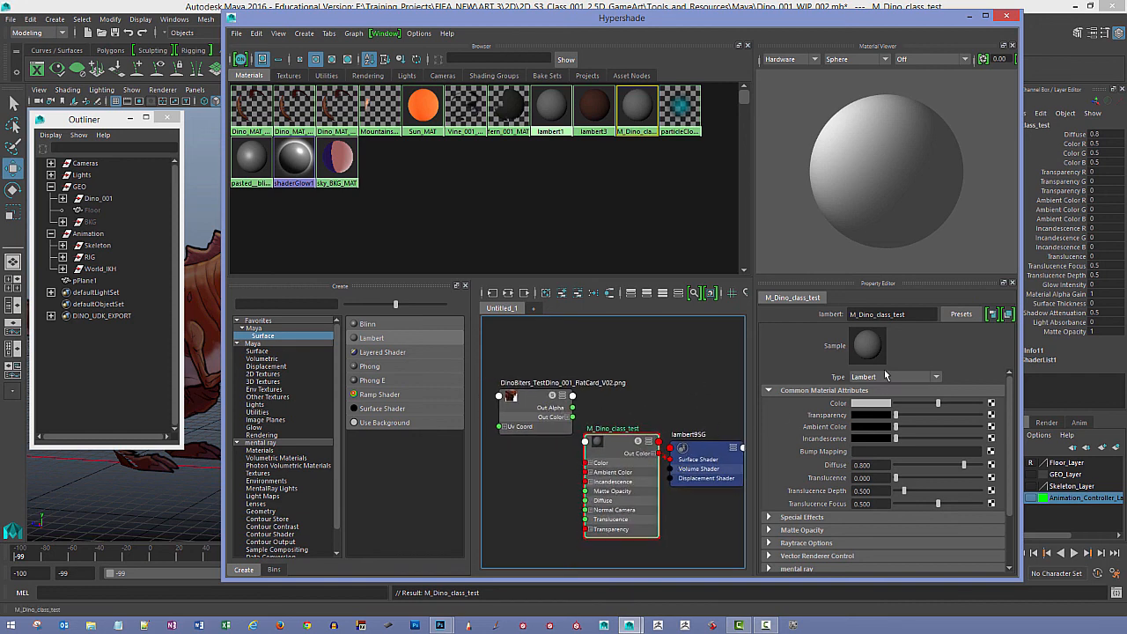
middle_click_drag(537, 407, 843, 407)
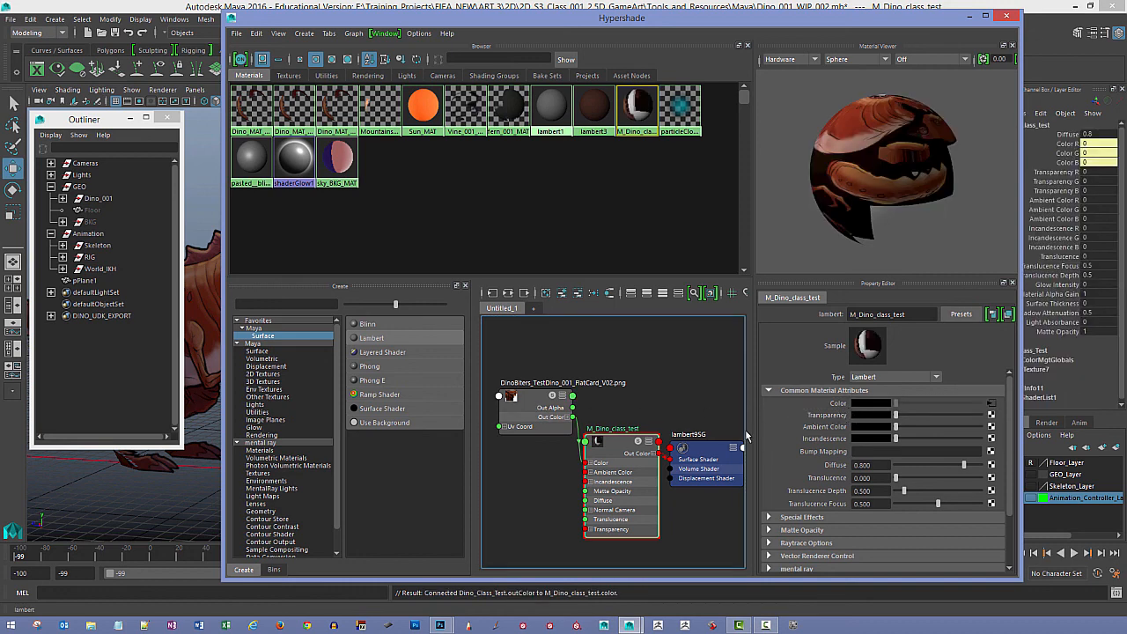
Step: Undo the texture's connection to the Color of M_Dino_class_test
key("ctrl+z")
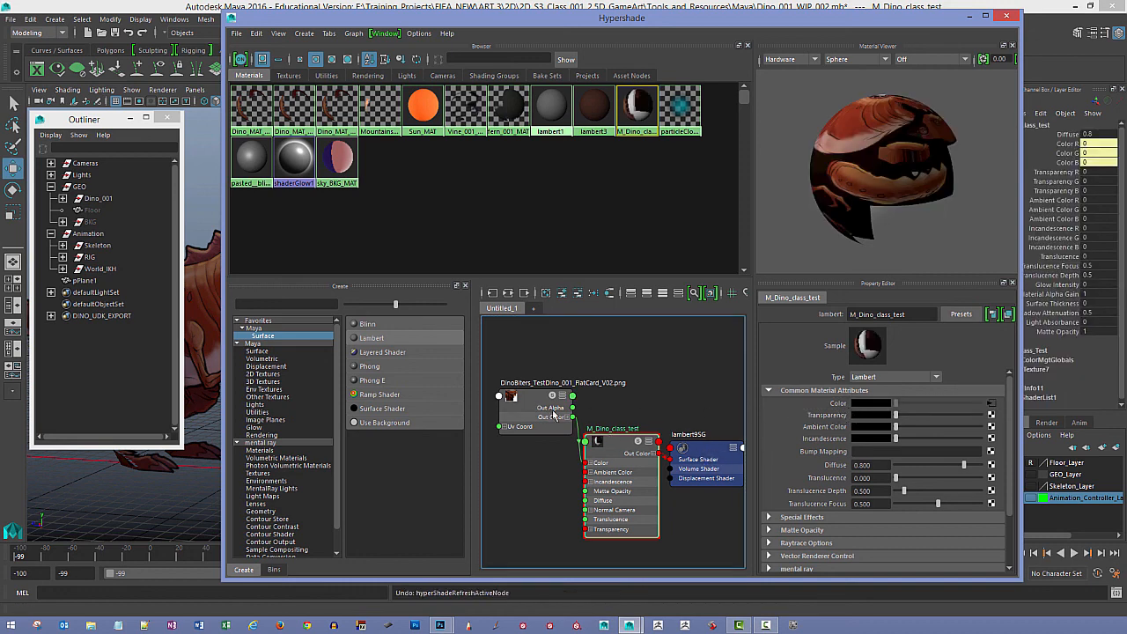
left_click_drag(536, 410, 516, 419)
left_click(552, 489)
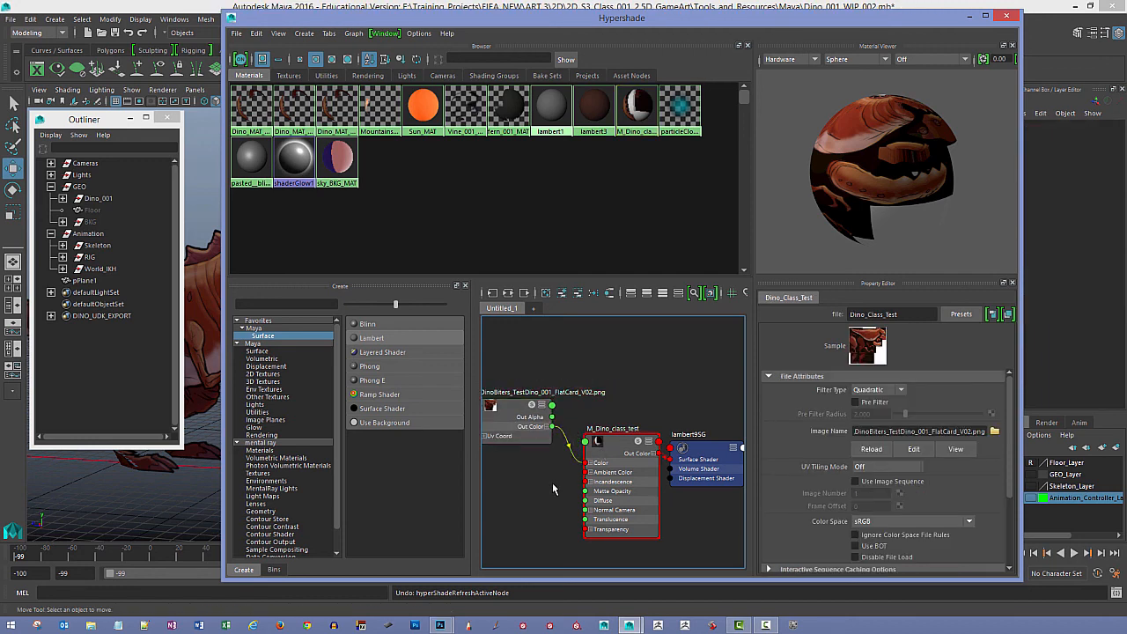
key("ctrl+z")
key("ctrl+z")
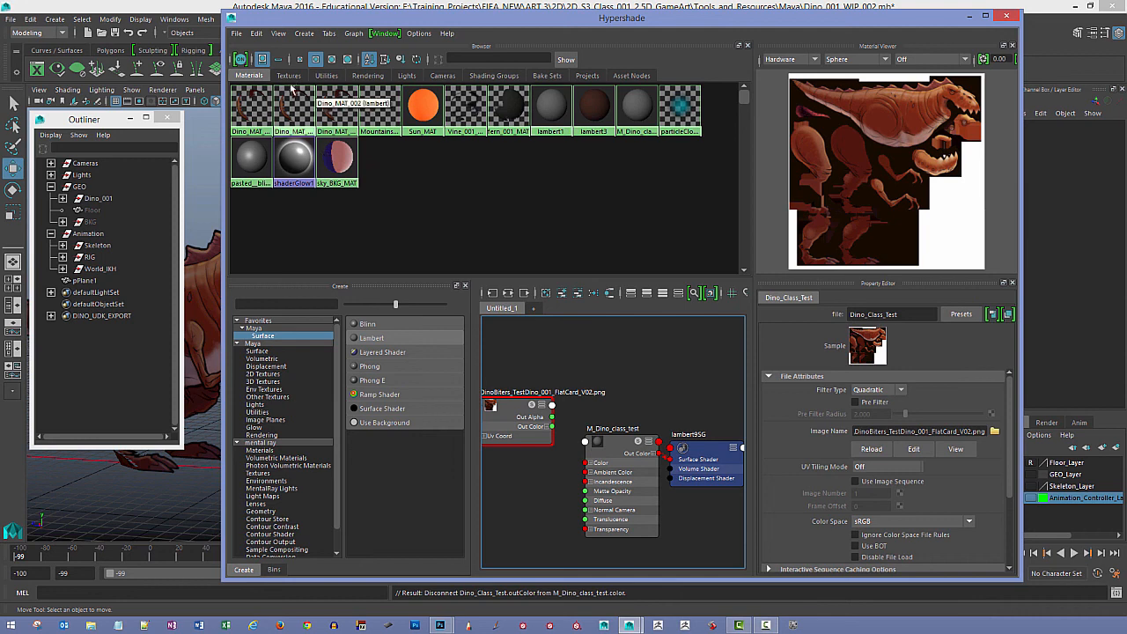
Step: Assign Dino_Class_Test from the scene's texture swatches to the Color of M_Dino_class_test
left_click(290, 76)
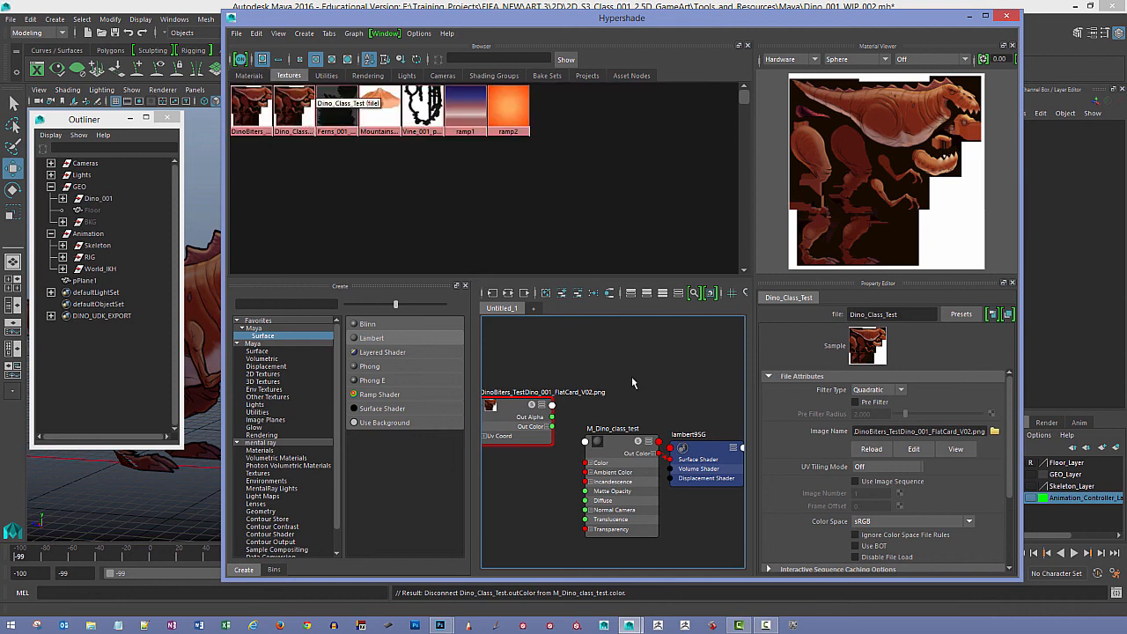
left_click_drag(646, 446, 650, 447)
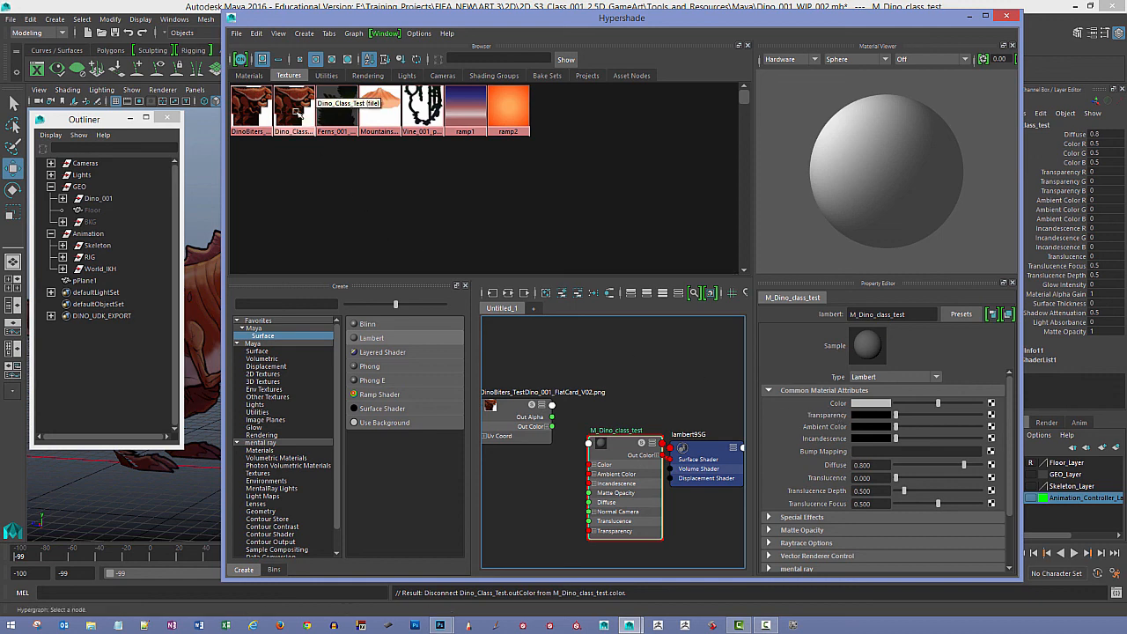
middle_click_drag(294, 110, 839, 411)
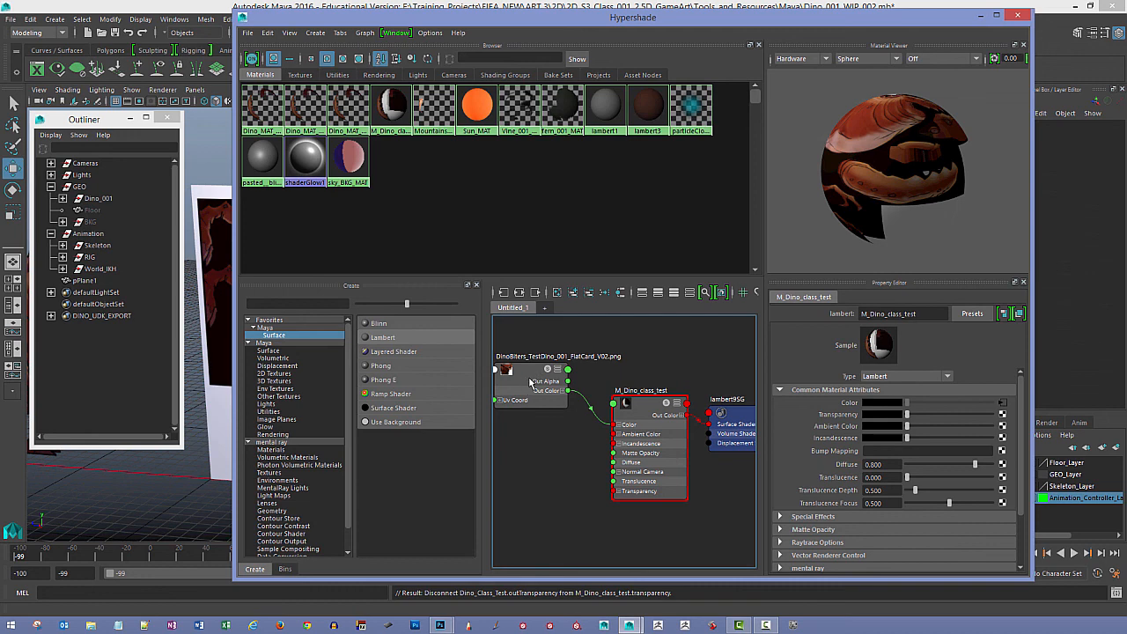
Step: Try connecting the texture node from the graph to the Transparency of M_Dino_class_test and undo the connection
middle_click_drag(531, 381, 830, 422)
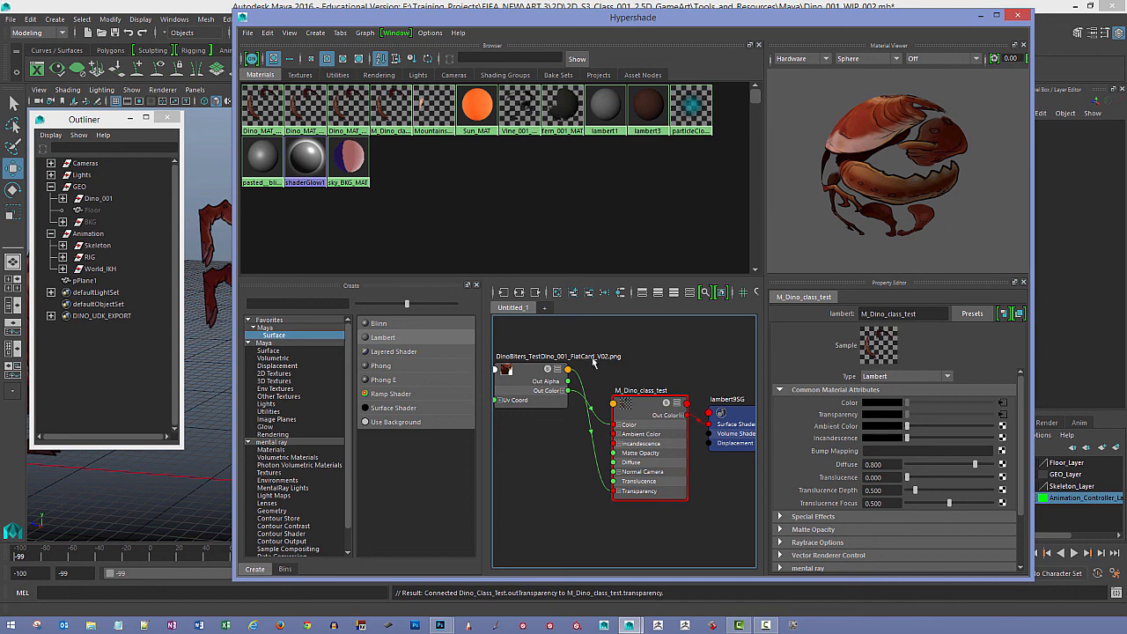
key("ctrl+z")
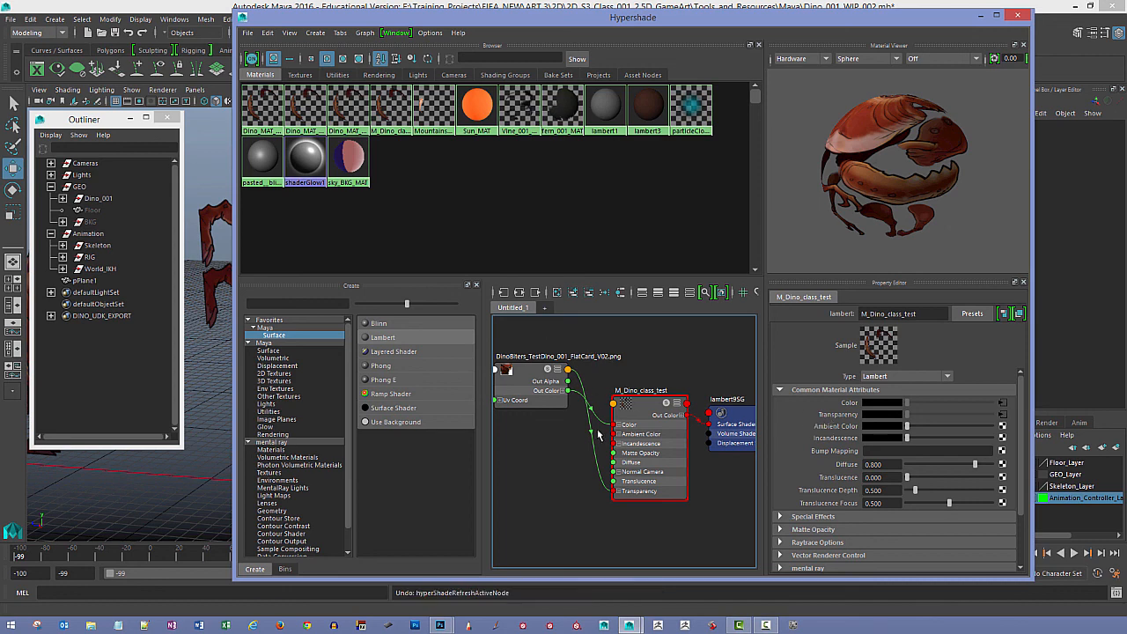
middle_click_drag(596, 393, 588, 417, "alt")
key("ctrl+z")
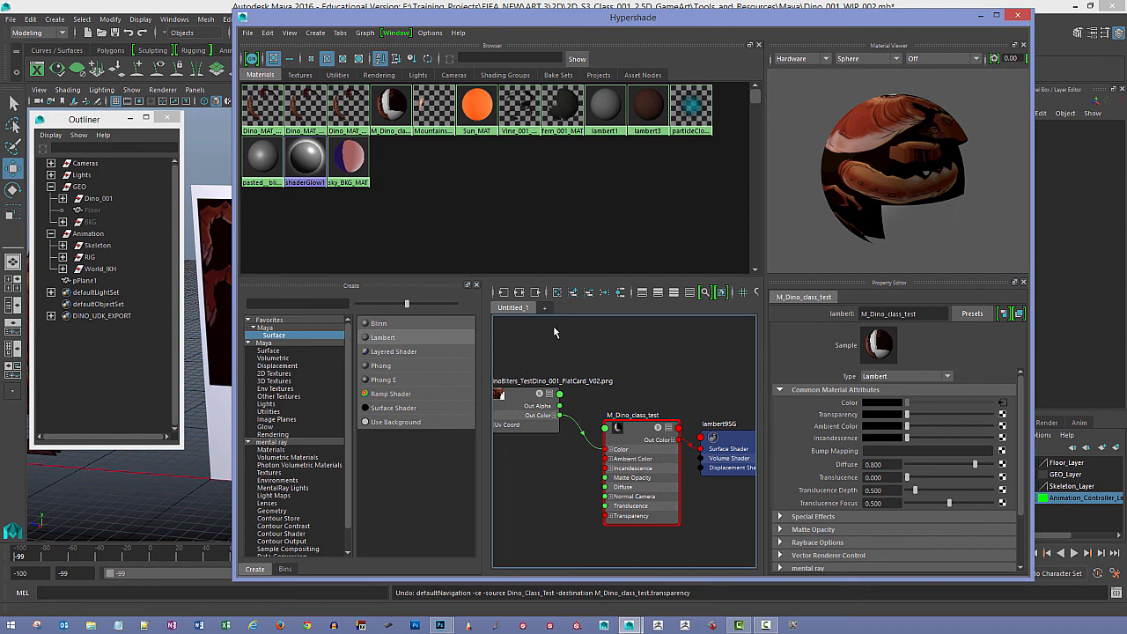
Step: Assign Dino_Class_Test from the texture swatches to the Transparency of M_Dino_class_test and close the Hypershade
left_click(299, 75)
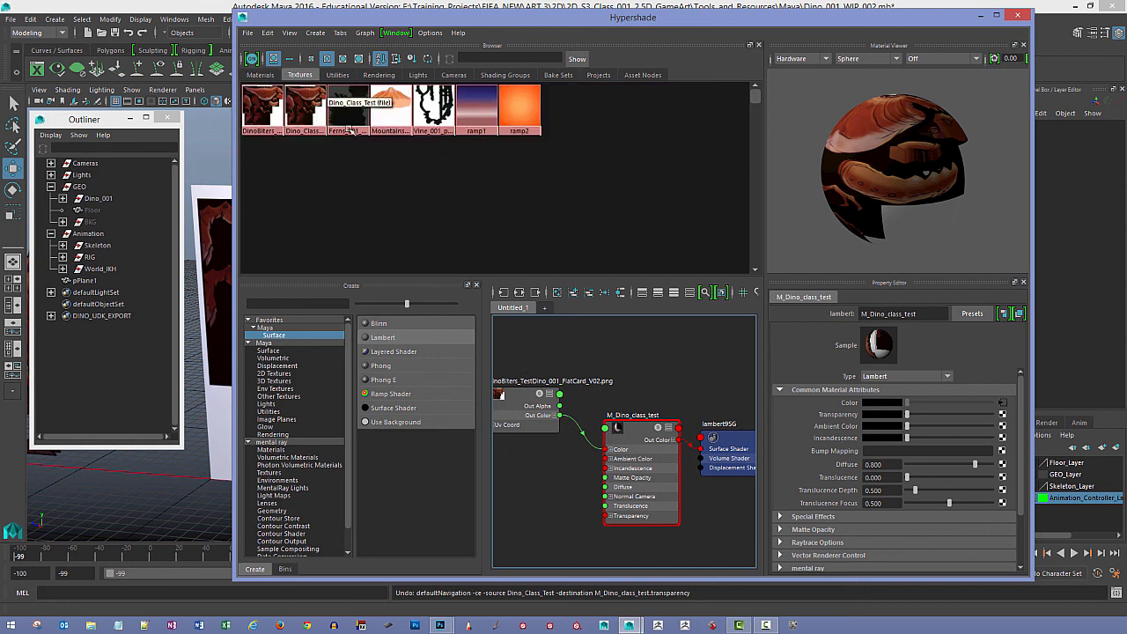
middle_click_drag(305, 110, 847, 413)
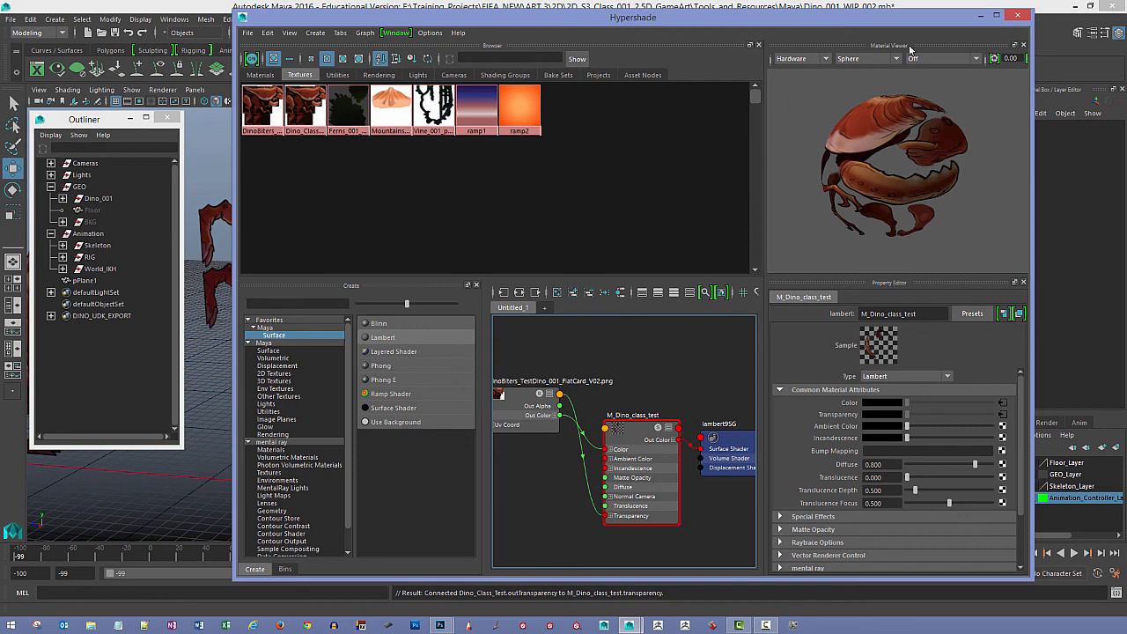
left_click(1017, 16)
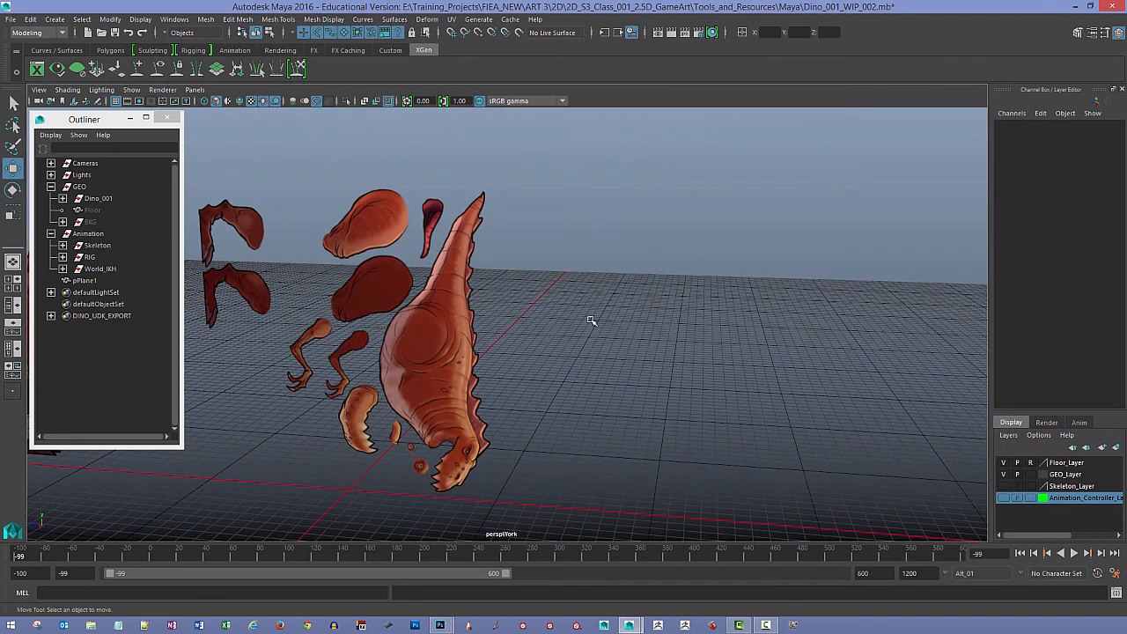
Step: Select the textured plane pPlane1 beside the dinosaur and open it in the UV Editor
middle_click_drag(671, 325, 706, 321, "alt")
left_click_drag(618, 331, 641, 338, "alt")
left_click_drag(731, 361, 598, 330, "alt")
left_click_drag(524, 405, 692, 508)
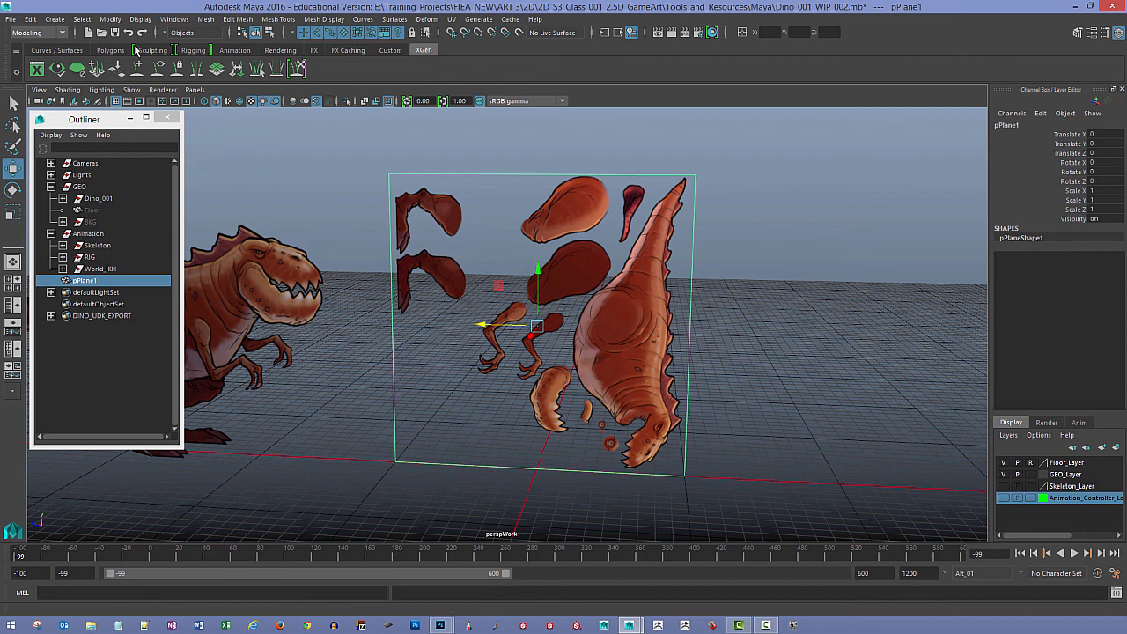
left_click(176, 24)
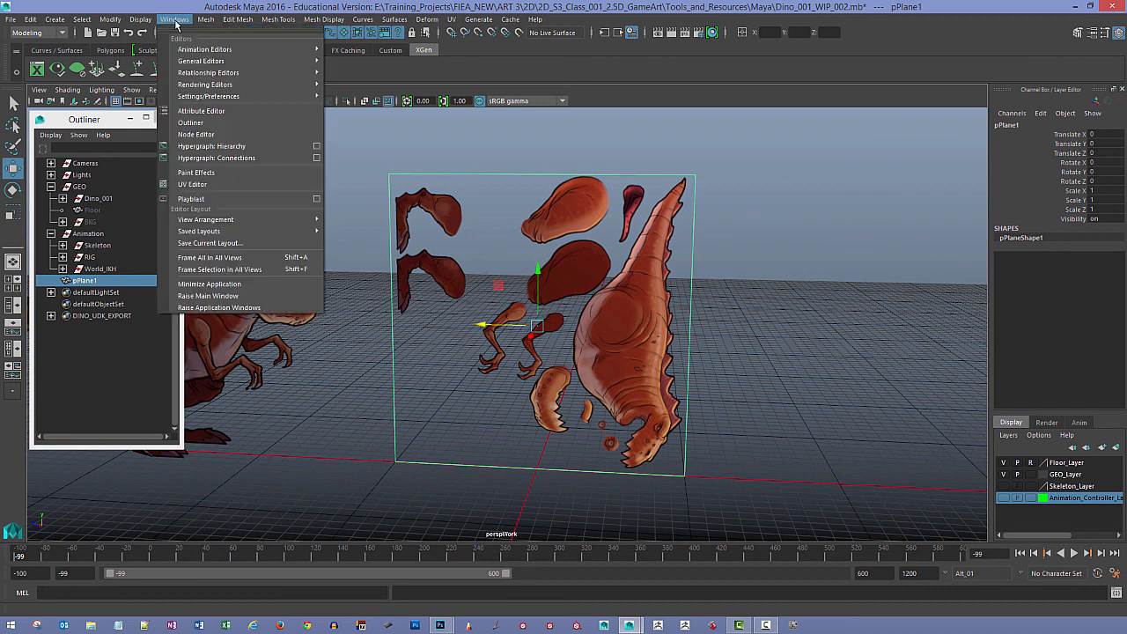
left_click(220, 186)
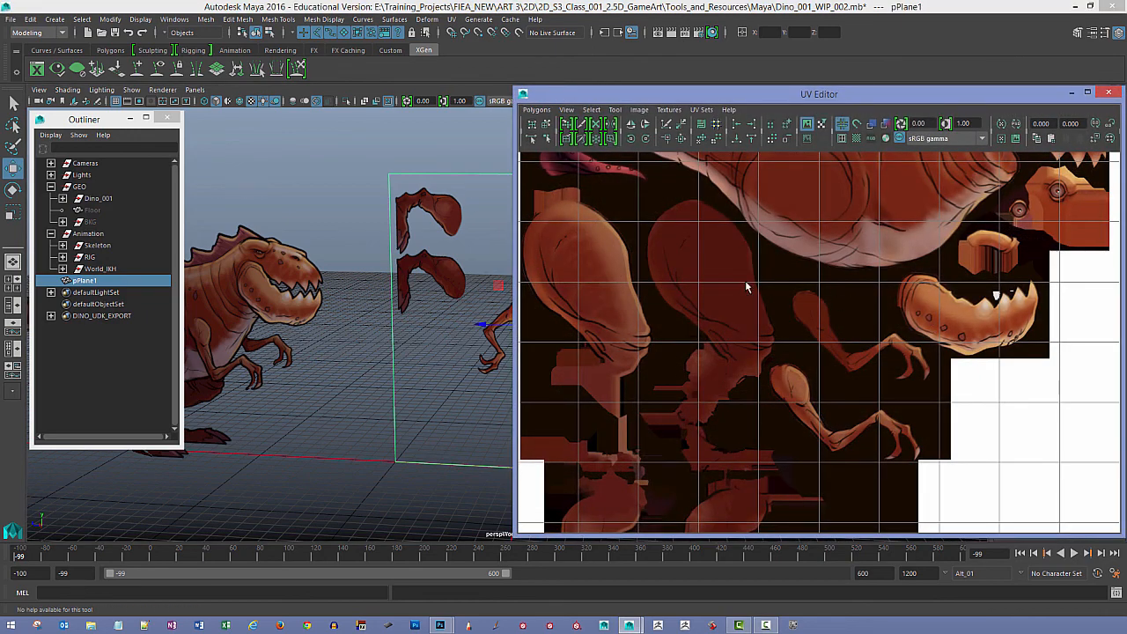
Step: Frame the whole UV layout in the UV Editor and compare its orientation with the textured plane in the perspective view
key("f")
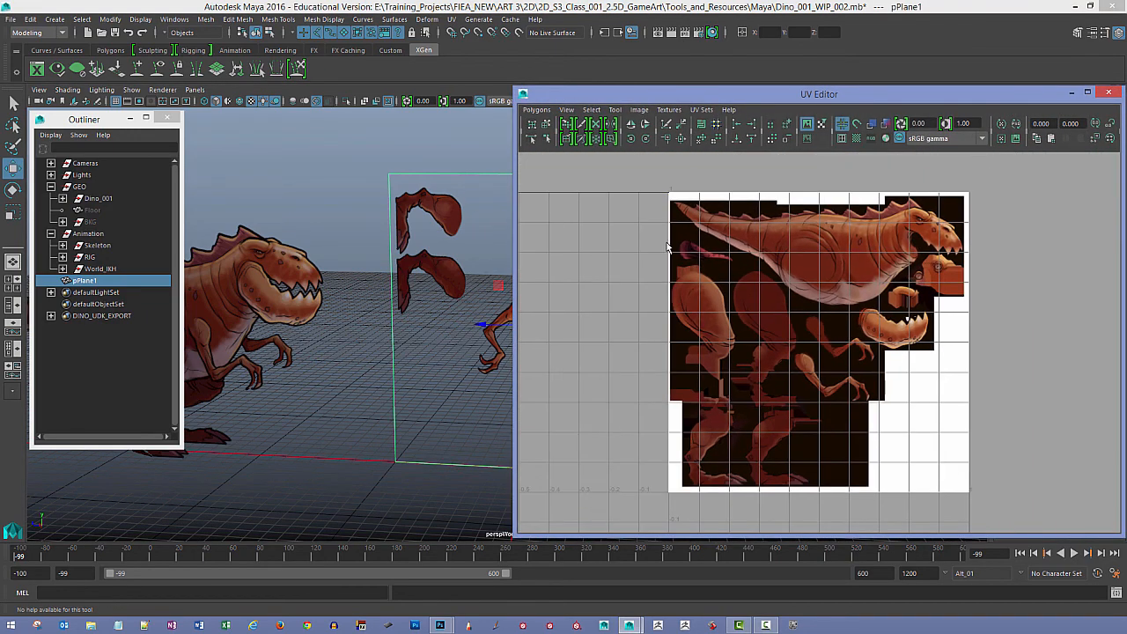
mouse_move(658, 95)
left_mouse_down()
mouse_move(636, 92)
mouse_move(651, 90)
left_mouse_up()
key("space")
left_click_drag(460, 224, 398, 223)
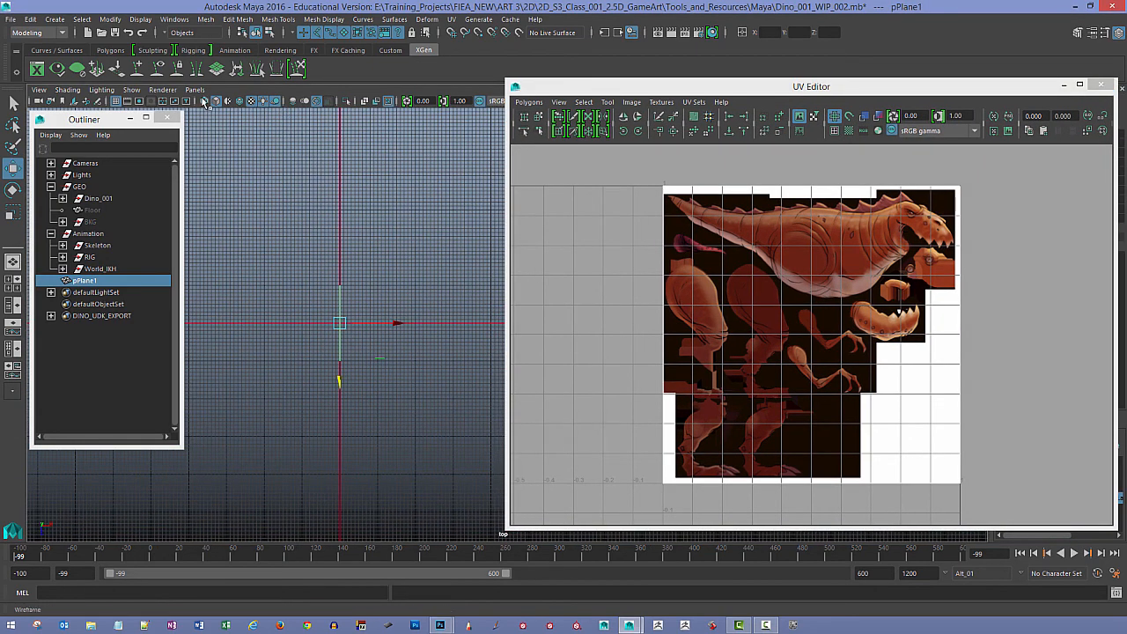
left_click(195, 90)
mouse_move(221, 103)
left_click(327, 104)
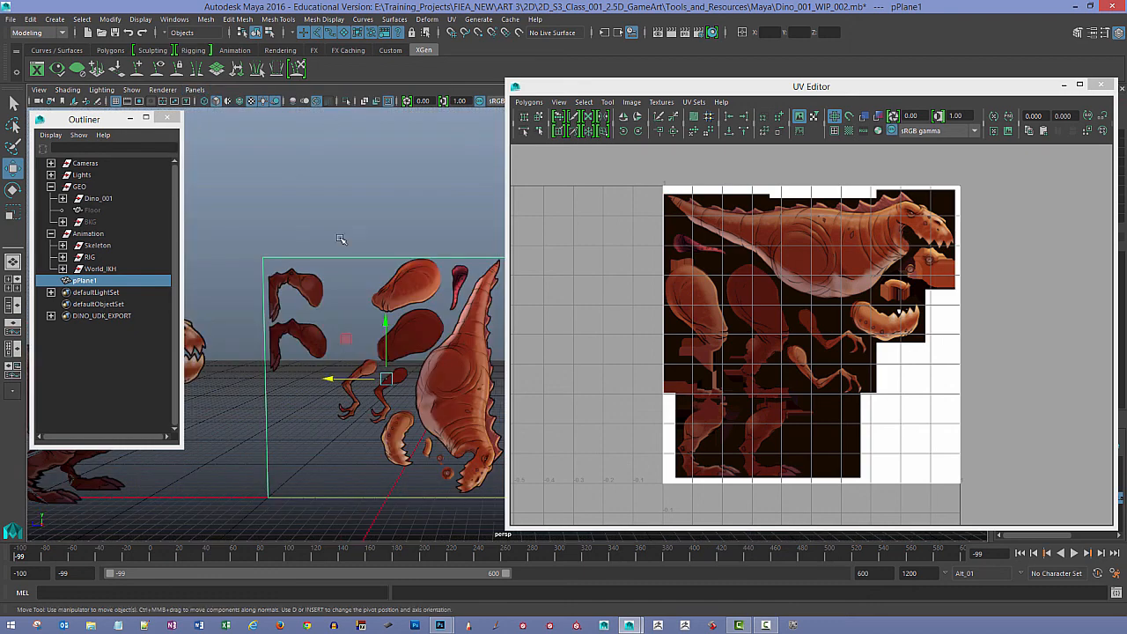
right_click_drag(342, 239, 397, 270, "alt")
middle_click_drag(397, 269, 370, 214, "alt")
right_click_drag(369, 214, 378, 230, "alt")
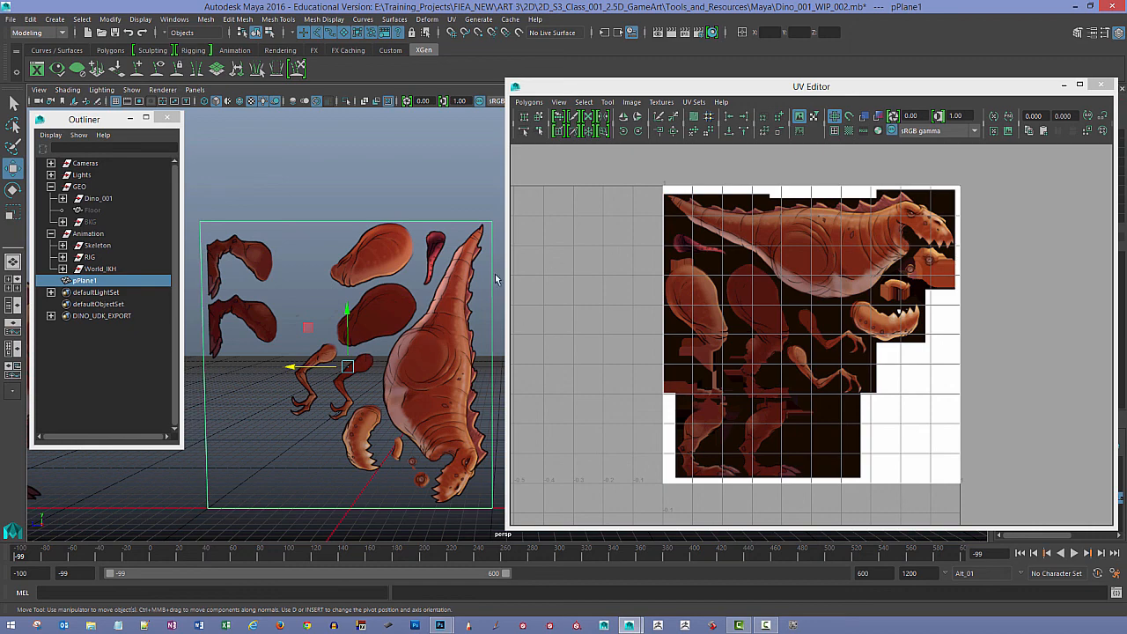
Step: Rotate the plane to 90 degrees about X so the dinosaur's body lies horizontally, matching the texture layout
left_click(13, 189)
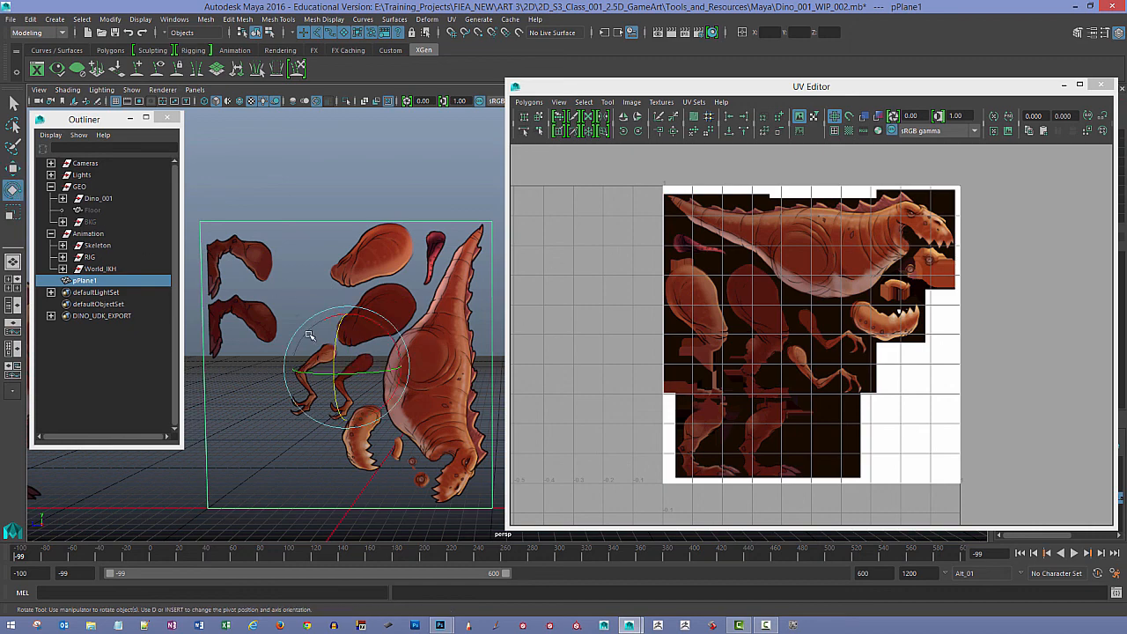
left_click_drag(381, 325, 353, 328)
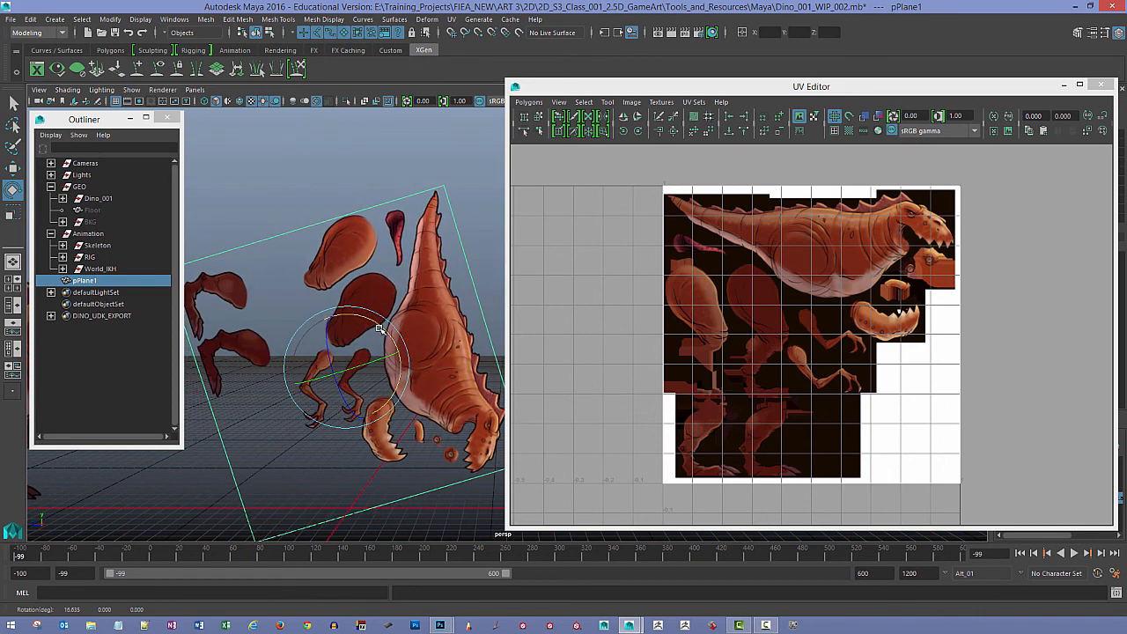
key("ctrl+z")
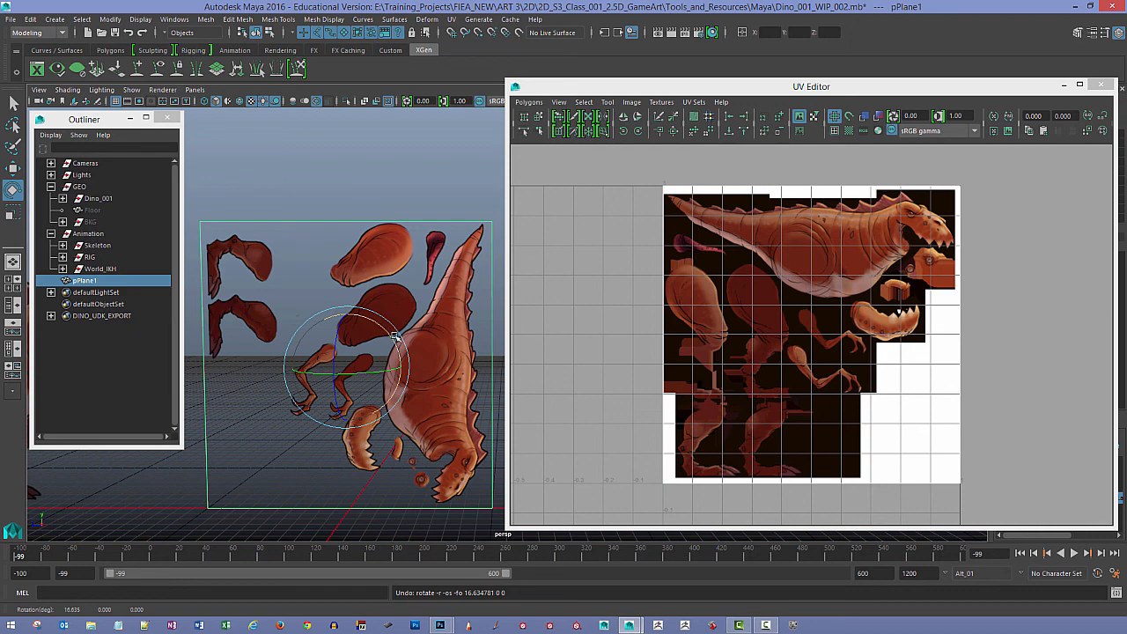
left_click_drag(370, 327, 310, 329)
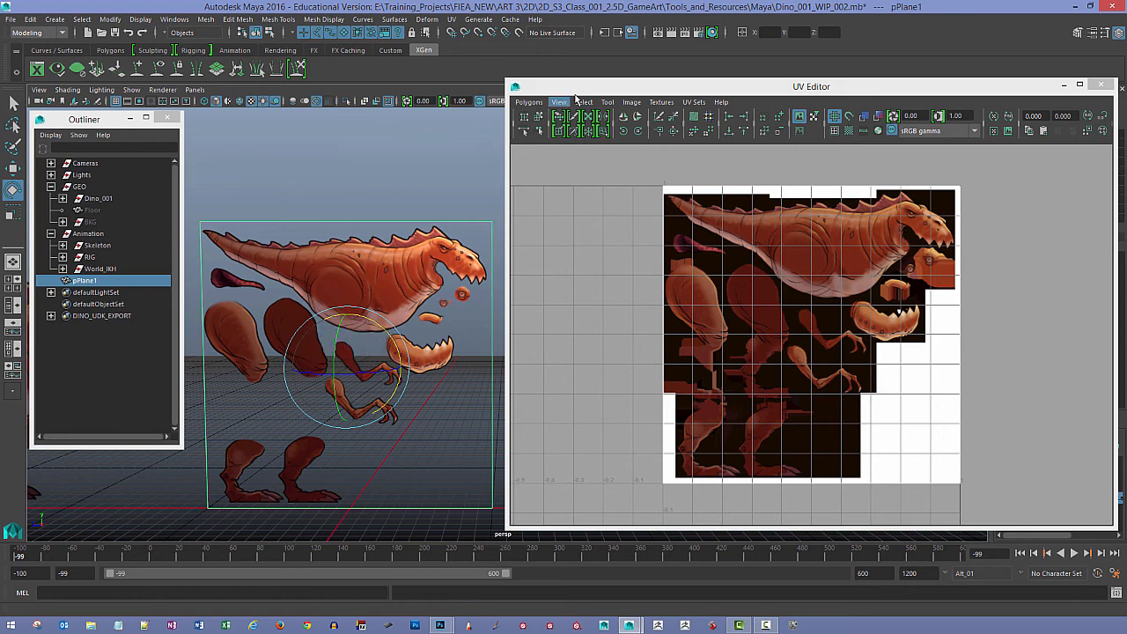
Step: Freeze the transformations of pPlane1, close the UV Editor and clear the selection
left_click_drag(577, 86, 436, 274)
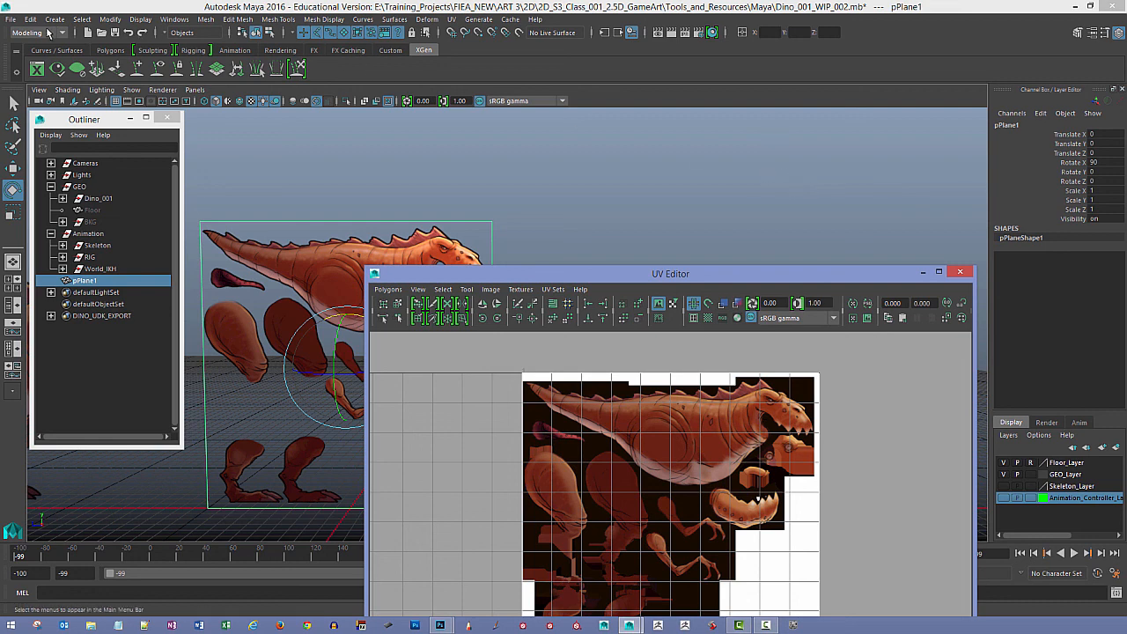
left_click(106, 21)
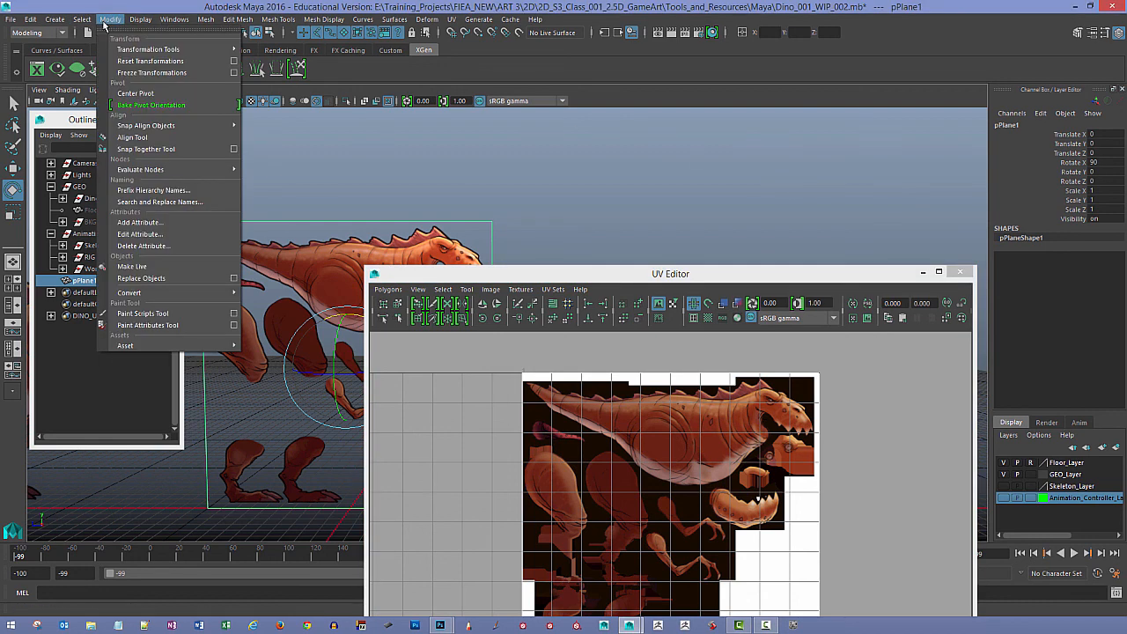
left_click(207, 75)
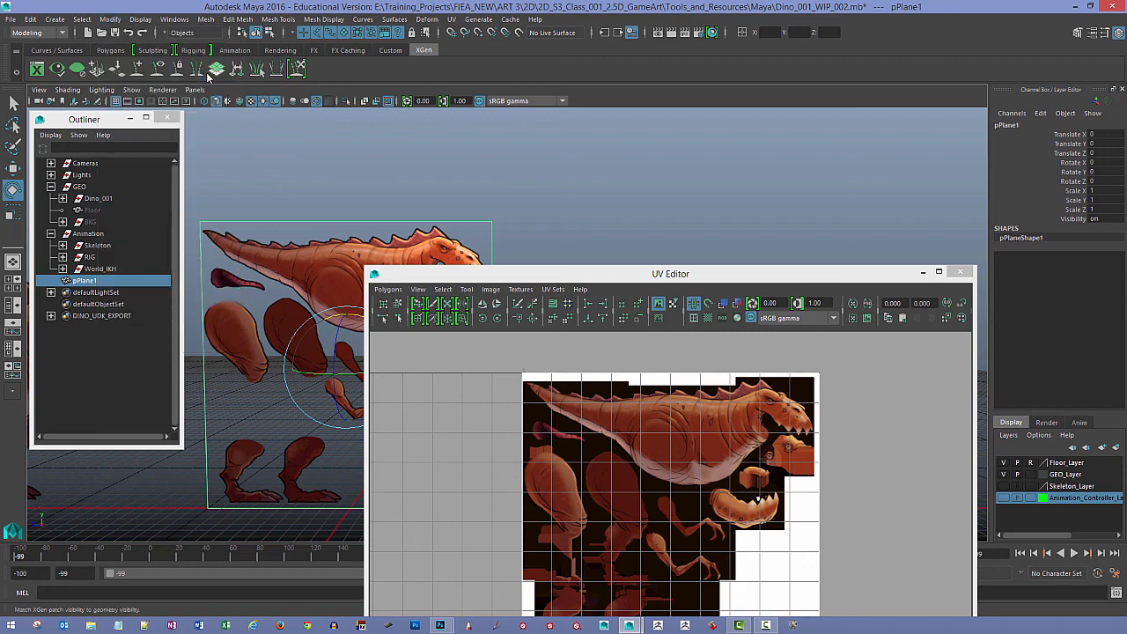
left_click_drag(533, 278, 543, 156)
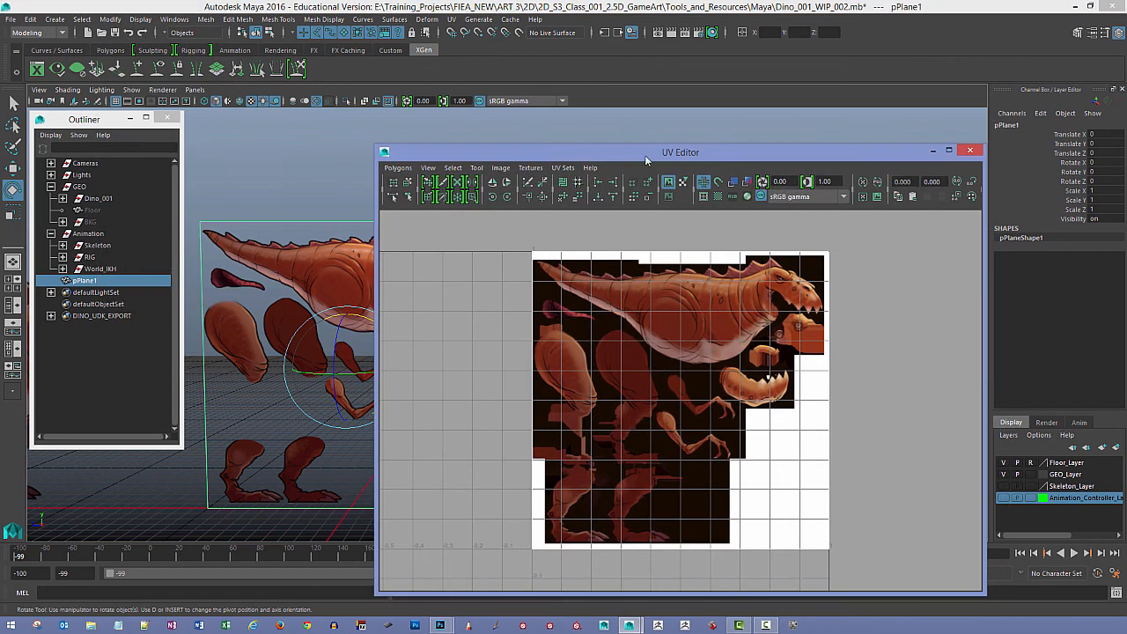
left_click(977, 152)
left_click(605, 287)
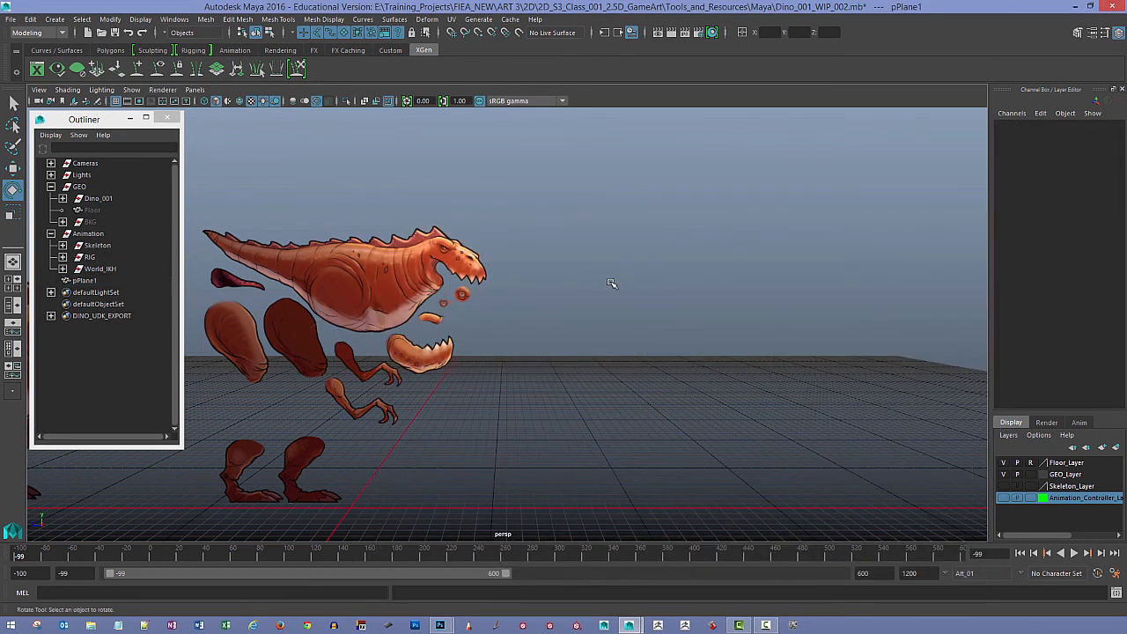
Step: Select pPlane1 beside the assembled dinosaur and examine the separate body parts on it
middle_click_drag(626, 260, 643, 252, "alt")
left_click_drag(642, 253, 676, 284, "alt")
middle_click_drag(677, 285, 767, 317, "alt")
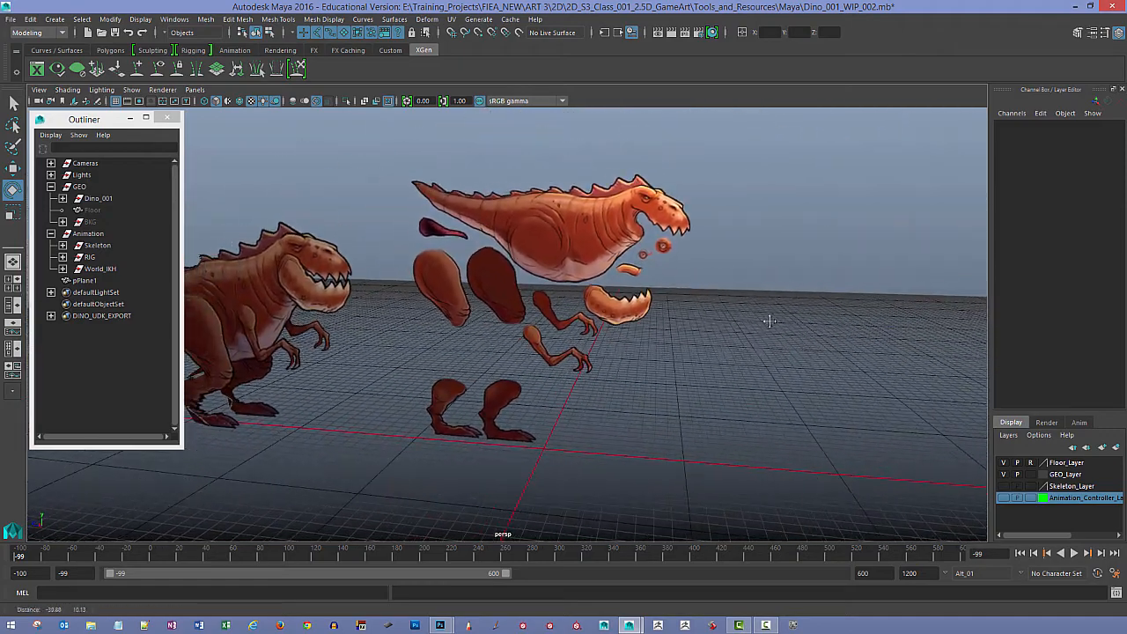
right_click_drag(768, 317, 795, 418, "alt")
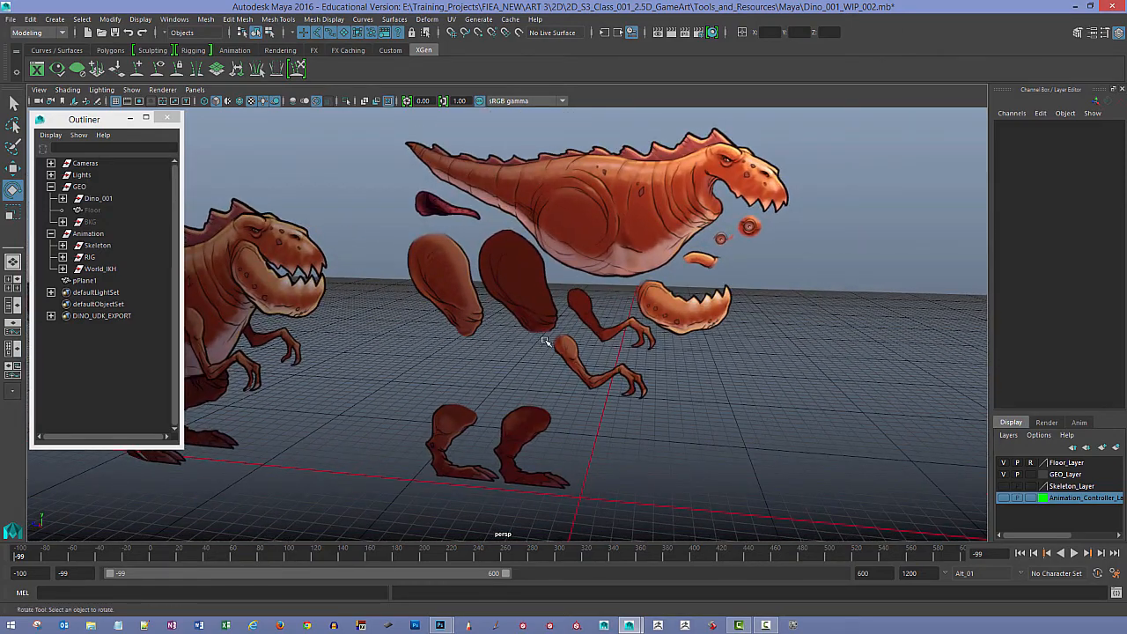
left_click(545, 341)
left_click_drag(545, 341, 624, 368, "alt")
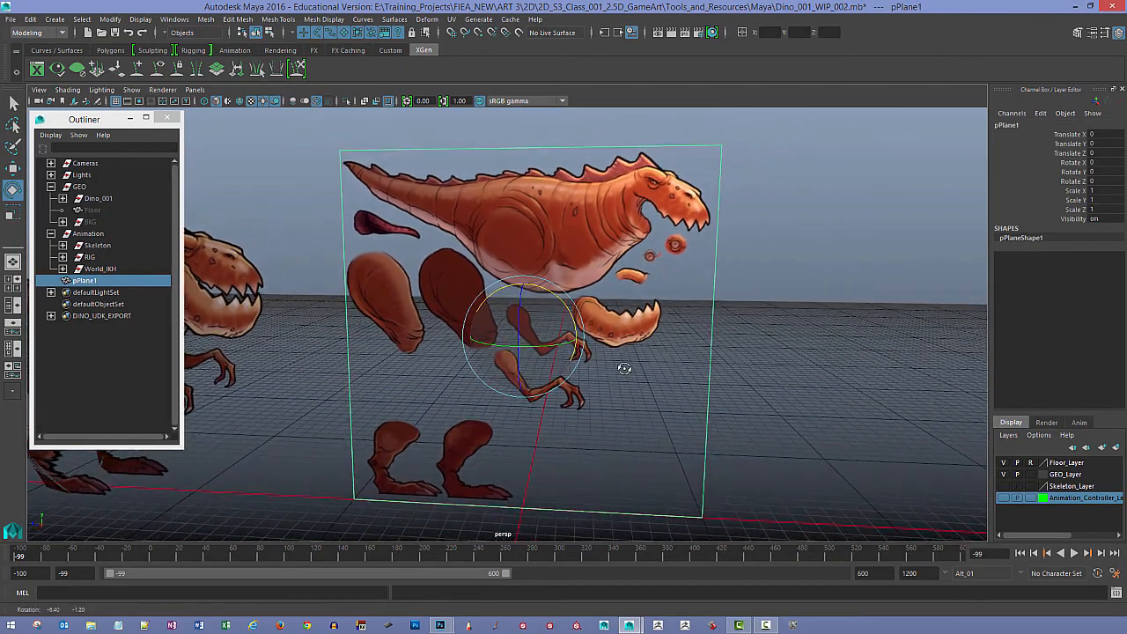
mouse_move(625, 369)
middle_mouse_down("alt")
mouse_move(647, 331)
mouse_move(643, 357)
middle_mouse_up("alt")
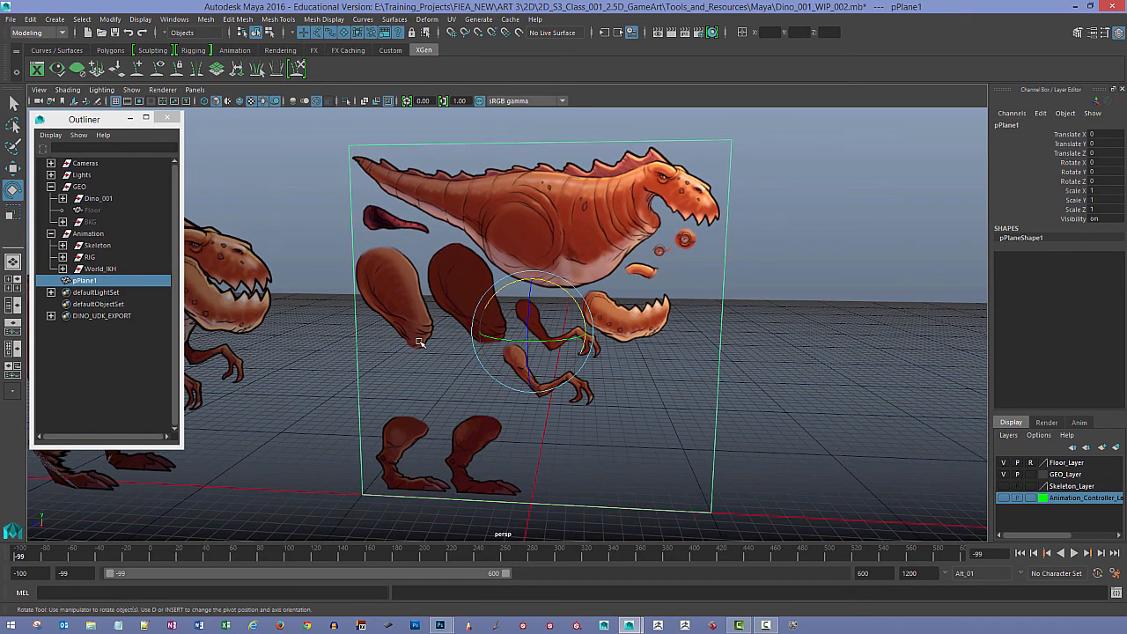
left_click(322, 241)
left_click(477, 241)
right_click_drag(498, 227, 544, 207)
left_click(423, 132)
left_click(451, 204)
Step: Multi-Cut around the lower leg in the plane's bottom corner, following its outline from the side edge to the bottom edge
right_click_drag(485, 220, 485, 221, "shift")
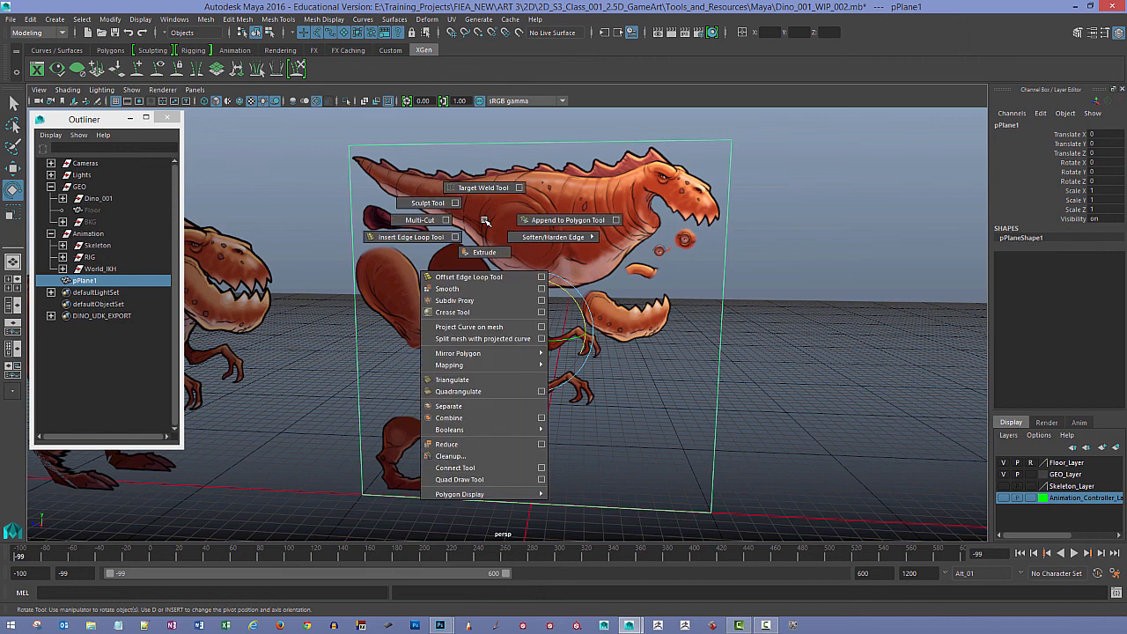
right_click_drag(485, 220, 421, 221, "shift")
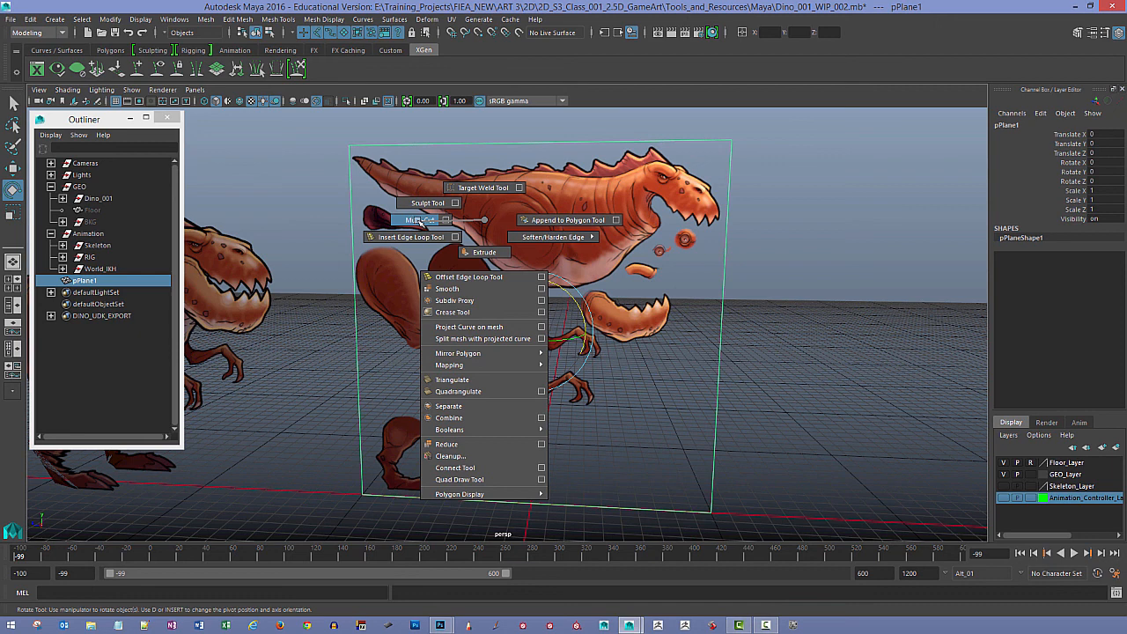
right_click_drag(419, 223, 419, 220, "shift")
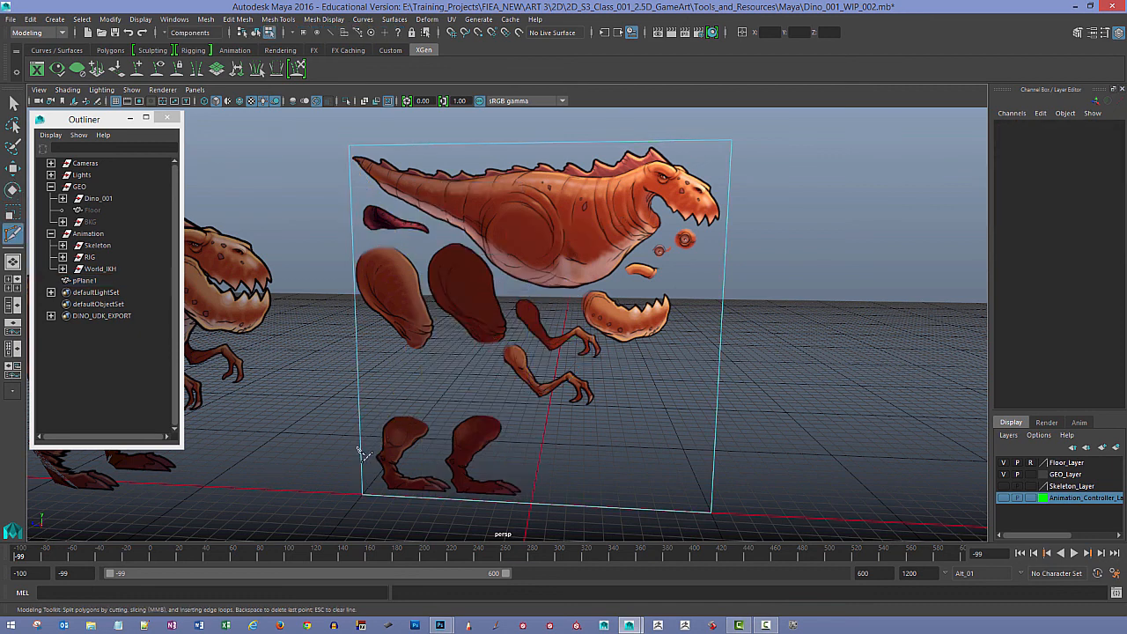
left_click_drag(360, 439, 384, 412)
left_click(407, 408)
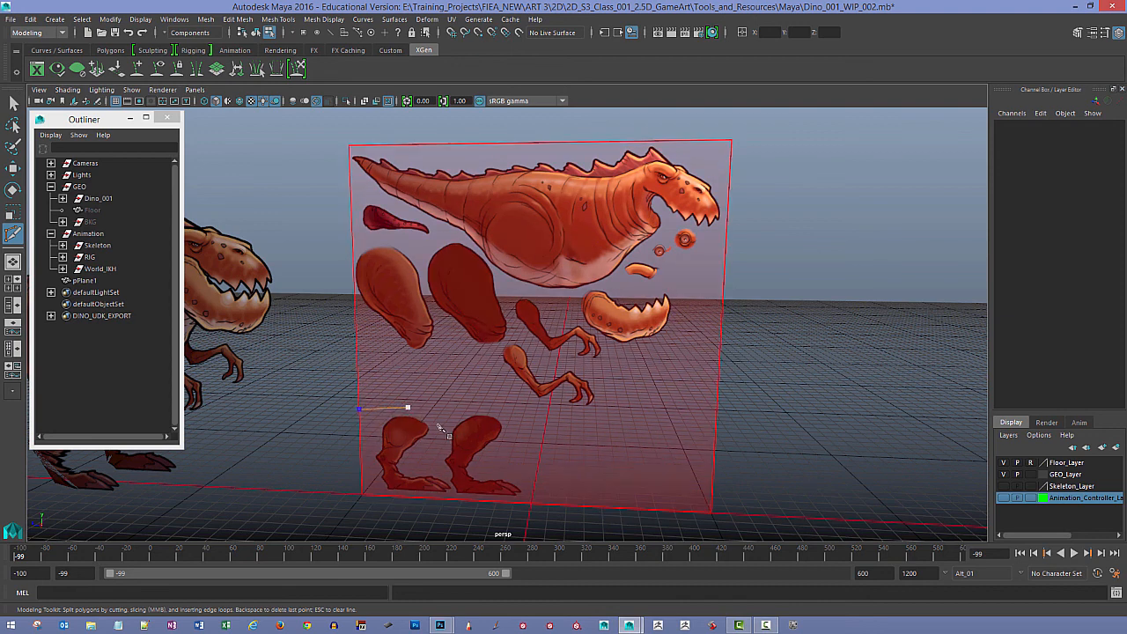
left_click(435, 424)
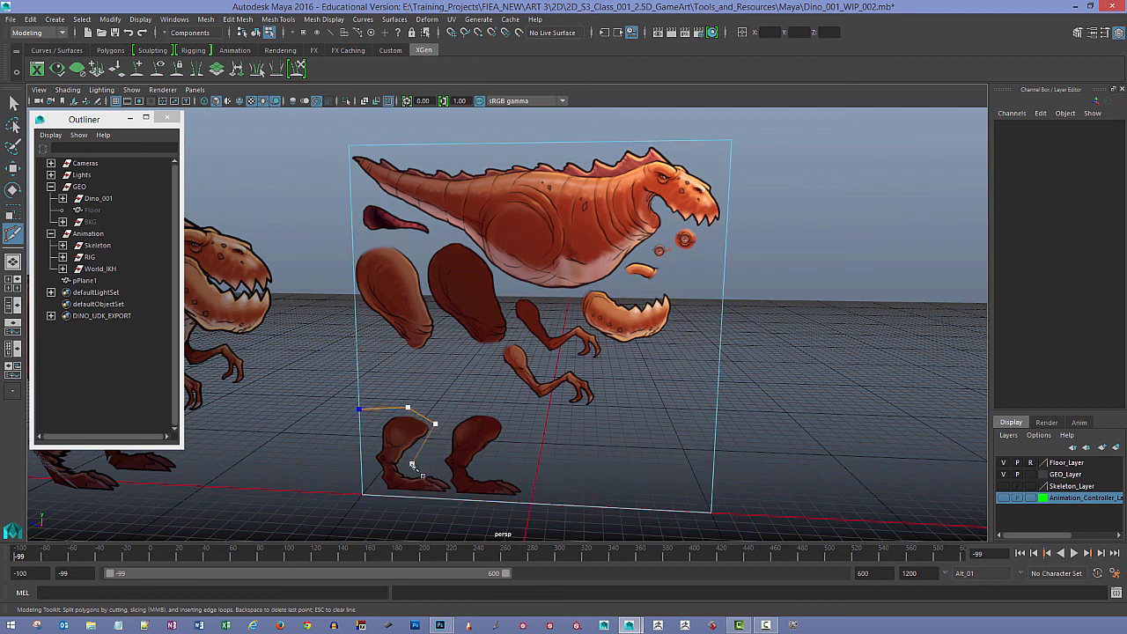
left_click(407, 462)
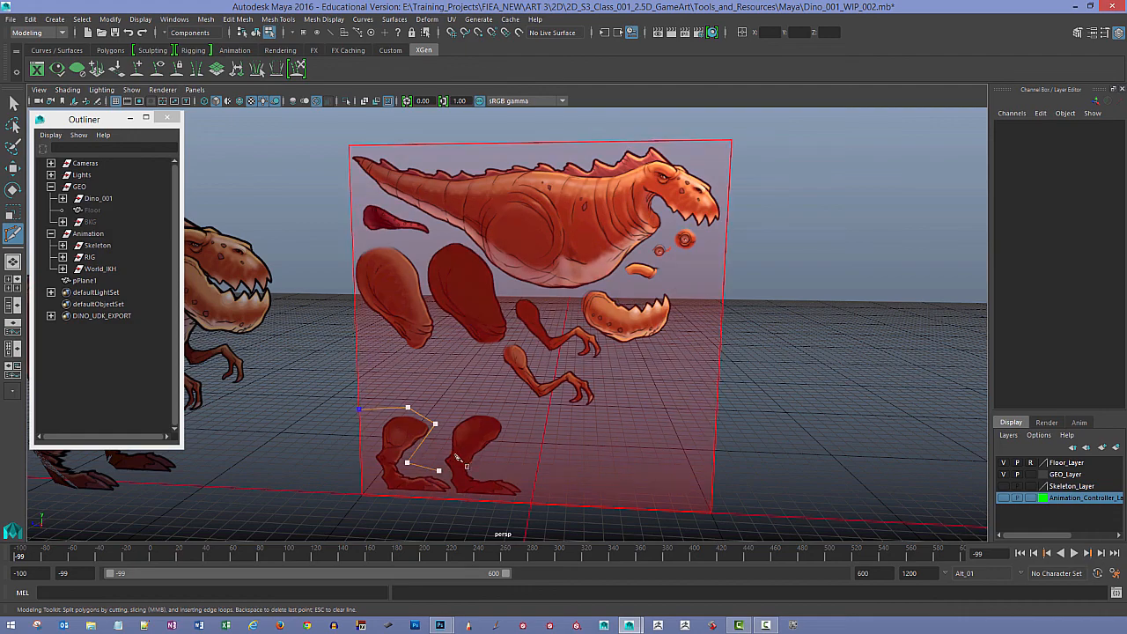
middle_click_drag(476, 425, 485, 255, "alt")
right_click_drag(572, 432, 667, 501, "alt")
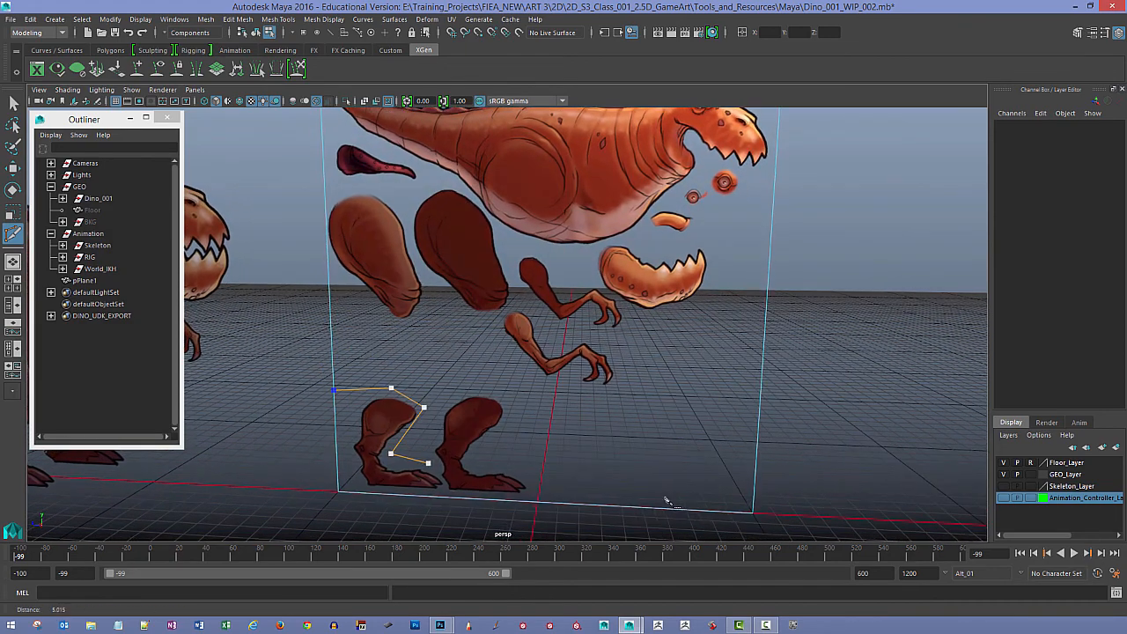
left_click(441, 478)
left_click(449, 498)
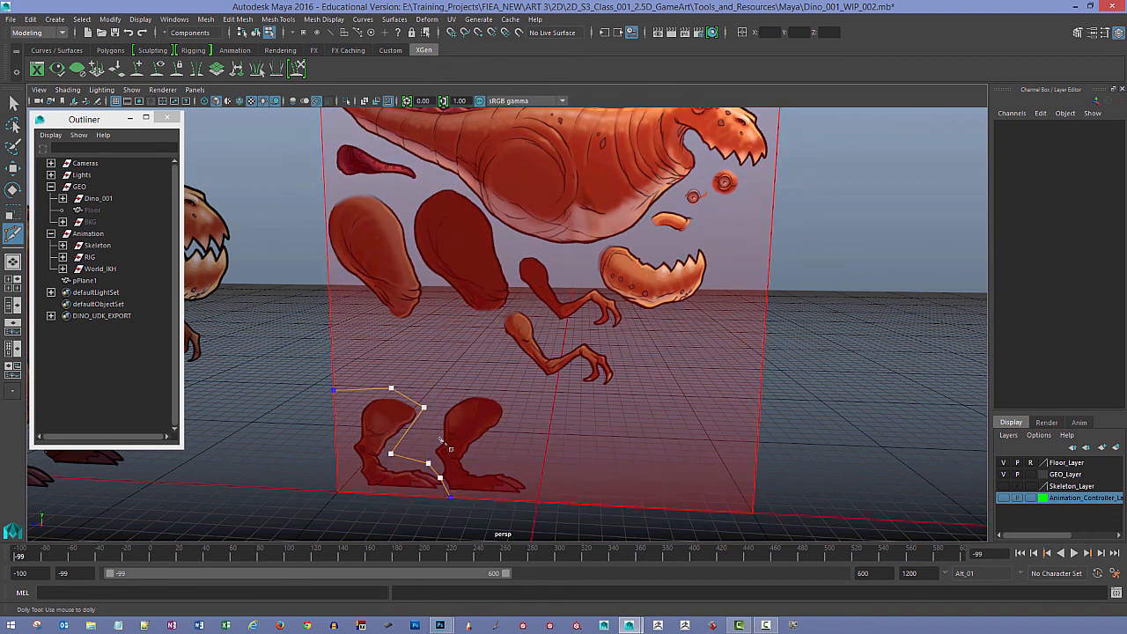
key("Return")
left_click(424, 408)
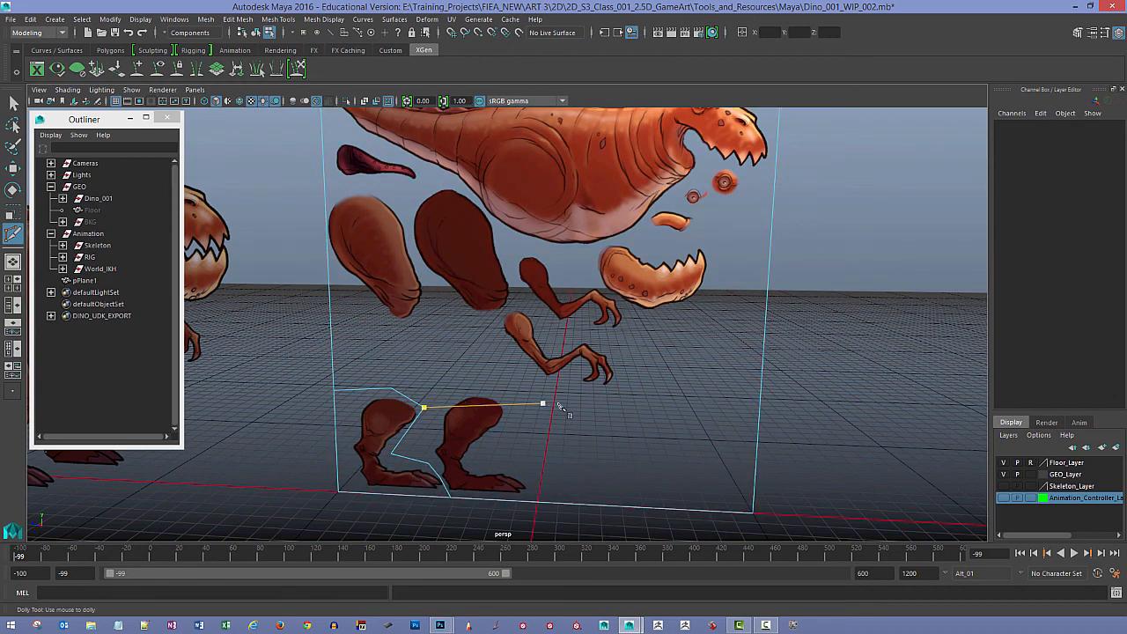
left_click_drag(898, 415, 757, 428, "alt")
middle_click_drag(757, 428, 780, 535, "alt")
left_click_drag(344, 294, 382, 311, "alt")
Step: Select the large face outside the lower-leg cut to check the split, and clear the selection
left_click(14, 101)
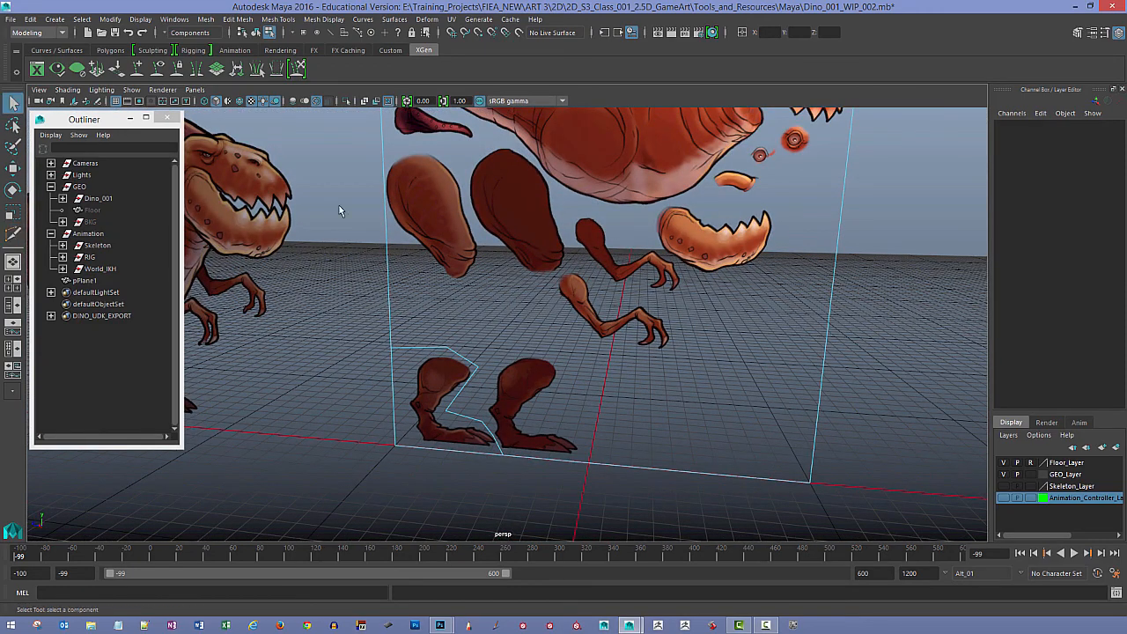
left_click(390, 215)
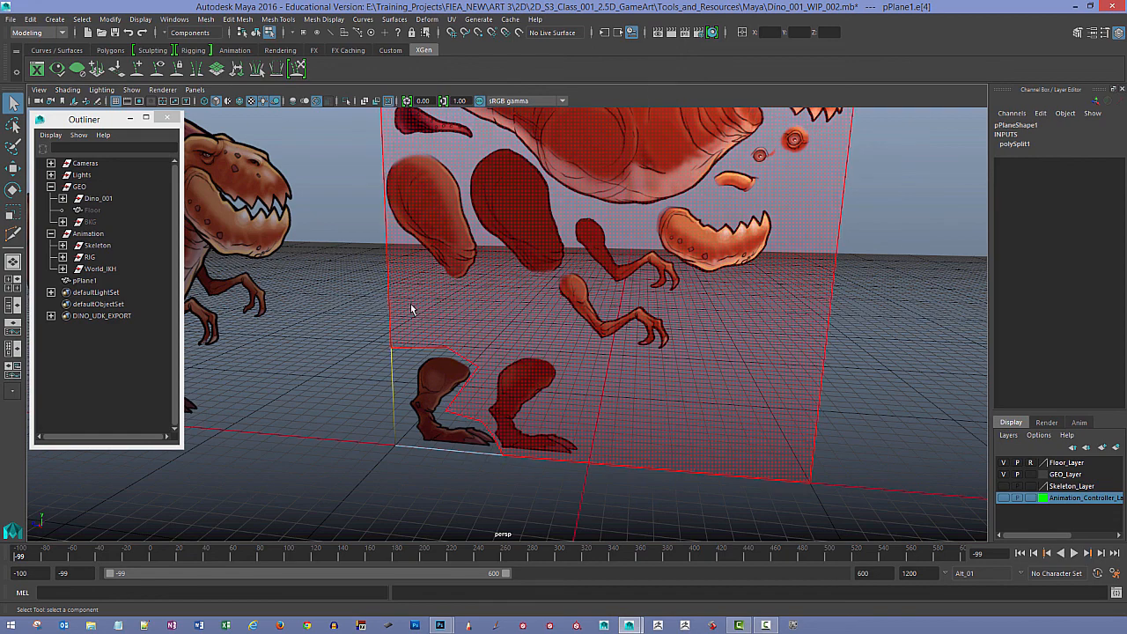
left_click(690, 341)
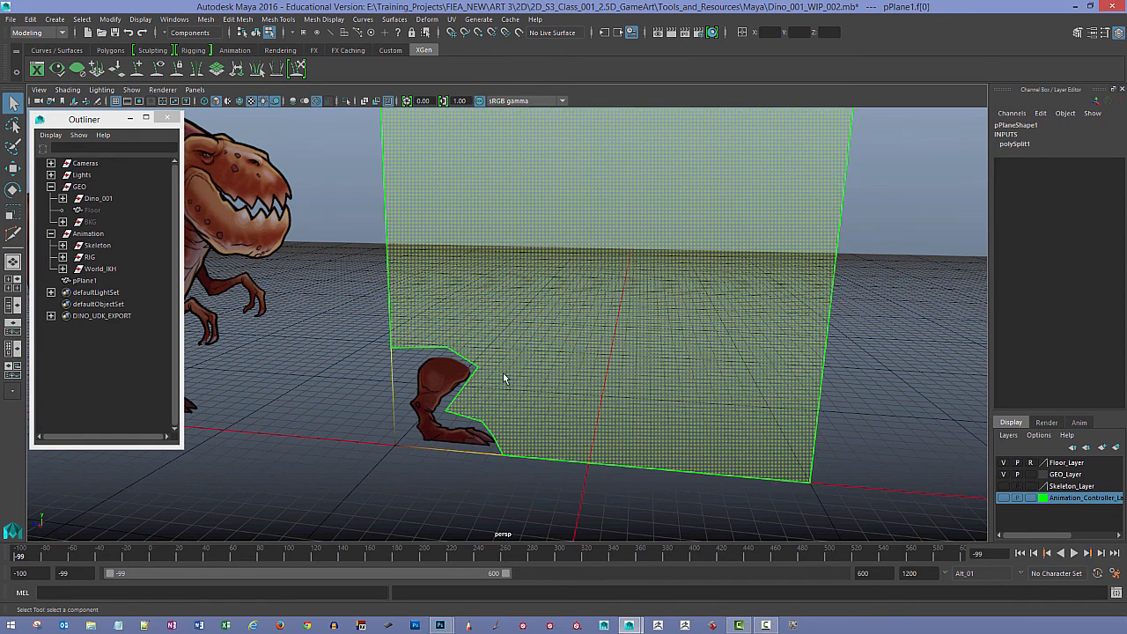
left_click(324, 359)
left_click(445, 298)
key("f")
left_click(301, 363)
Step: Examine up close the cut line running between the two lower legs on the plane
left_click_drag(301, 364, 337, 377, "alt")
middle_click_drag(337, 377, 393, 278, "alt")
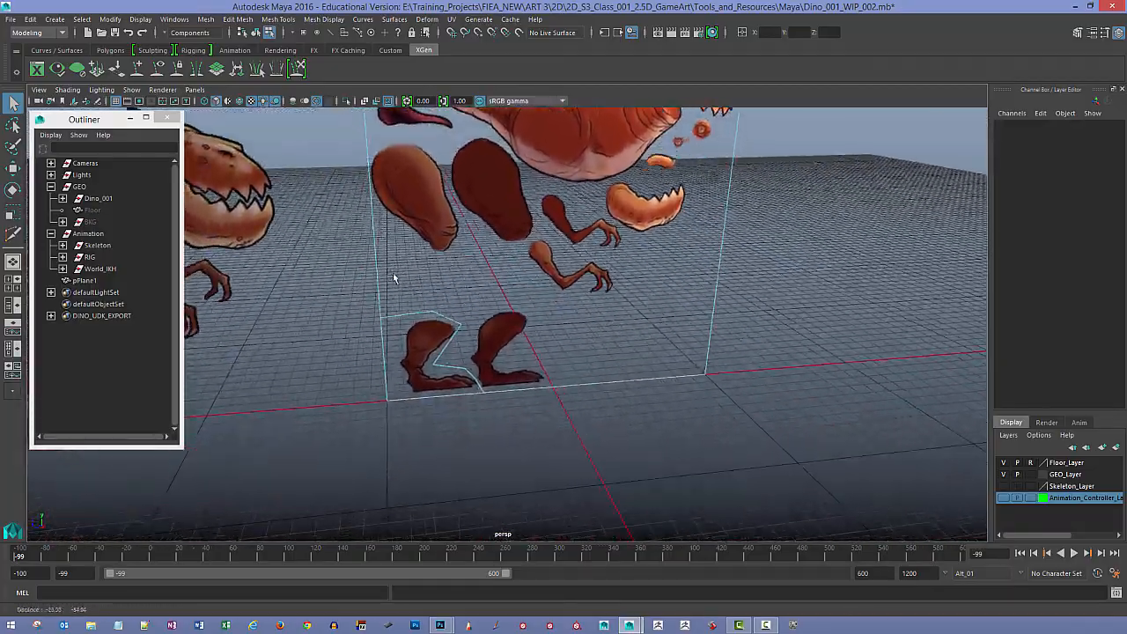
right_click_drag(394, 278, 556, 397, "alt")
mouse_move(555, 397)
left_mouse_down("alt")
mouse_move(518, 382)
mouse_move(561, 386)
left_mouse_up("alt")
middle_click_drag(560, 386, 564, 332, "alt")
left_click_drag(564, 333, 598, 337, "alt")
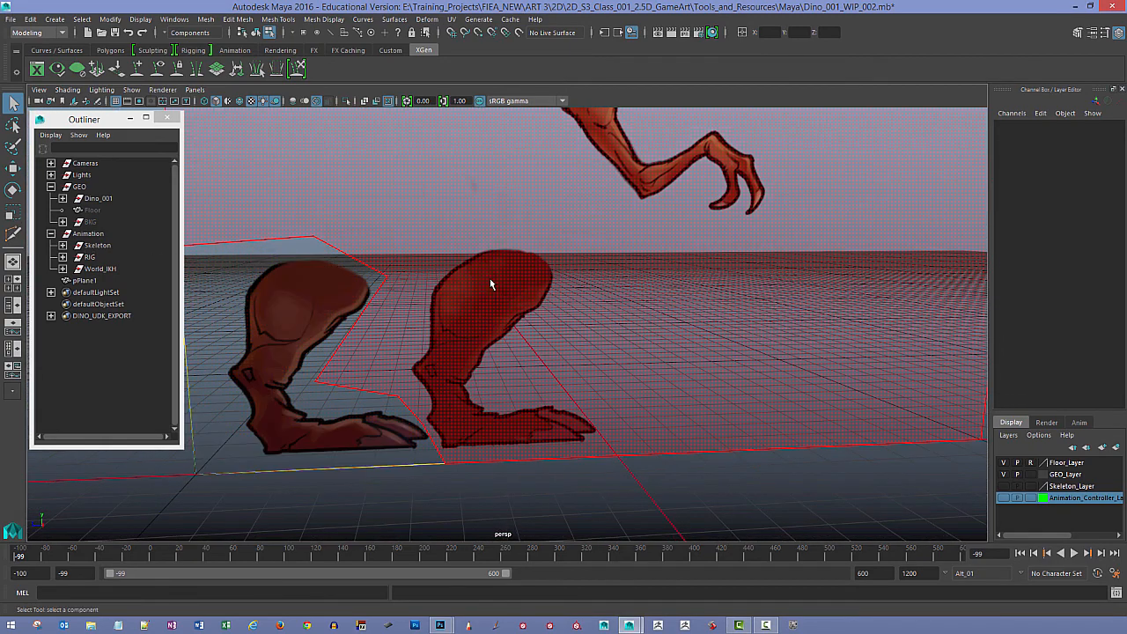
left_click_drag(490, 278, 469, 279, "alt")
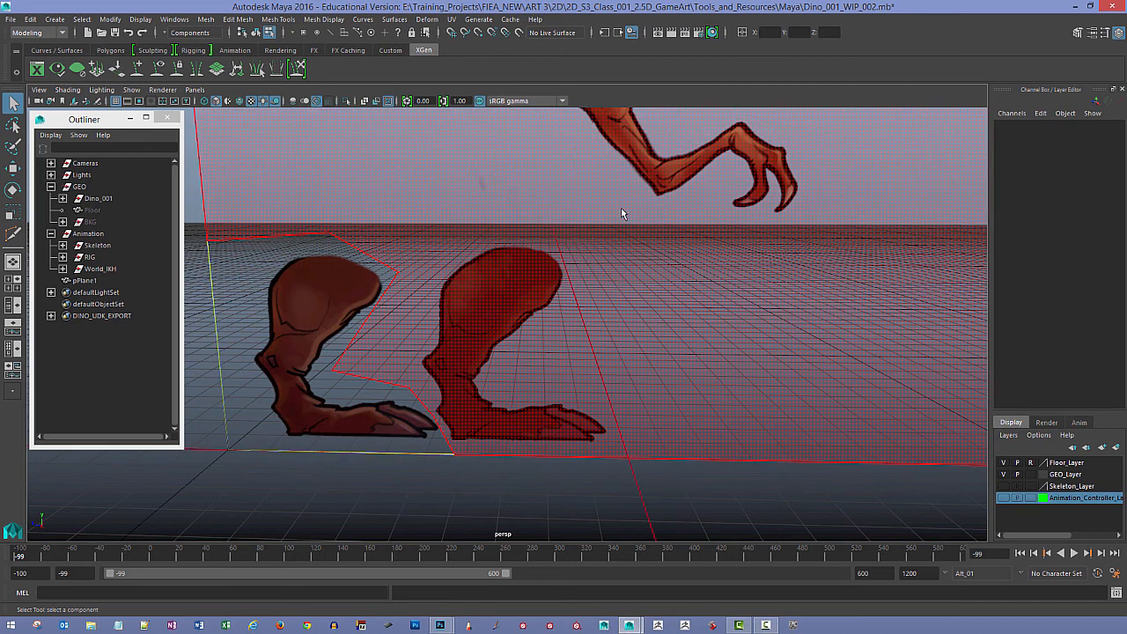
Step: Show the Modeling Toolkit and return the cut plane pPlane1 to object selection mode
left_click(1079, 35)
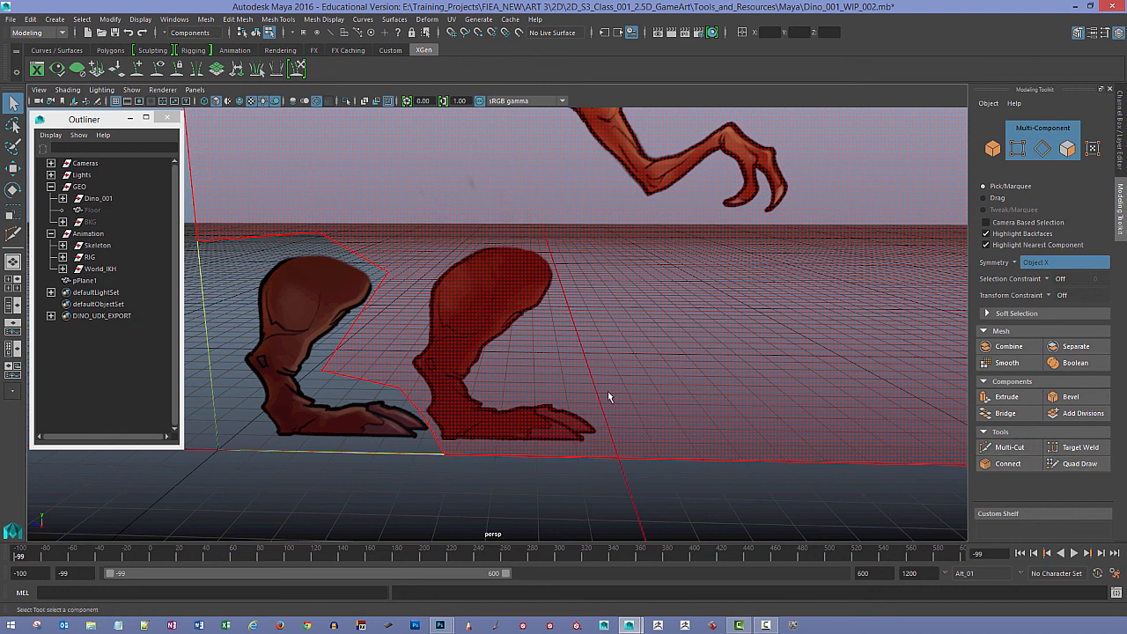
left_click(505, 504)
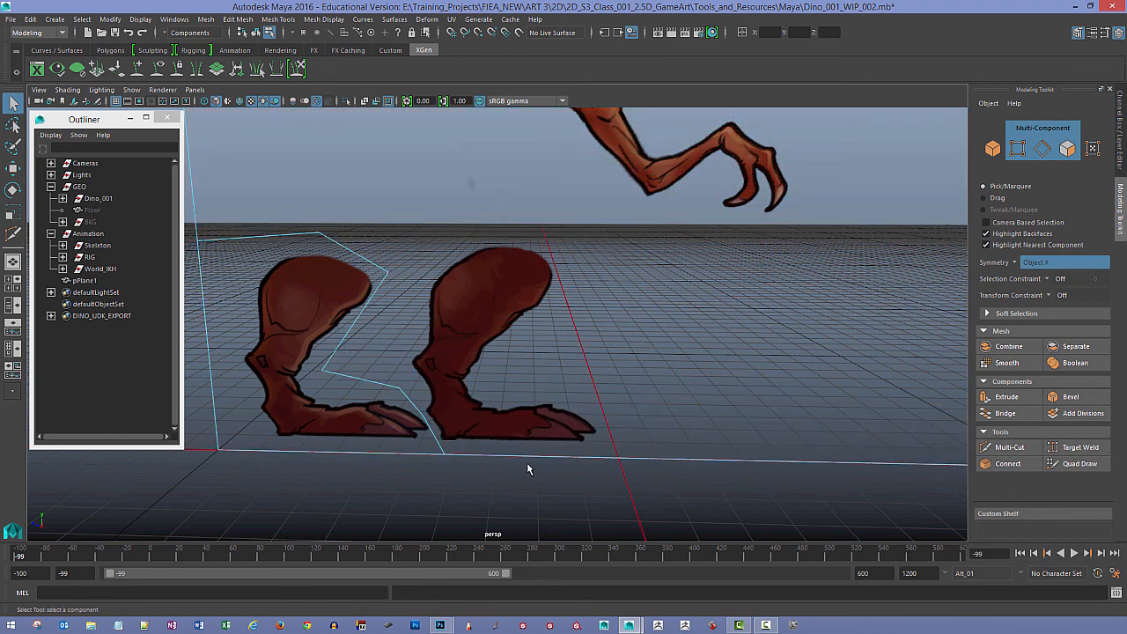
key("F8")
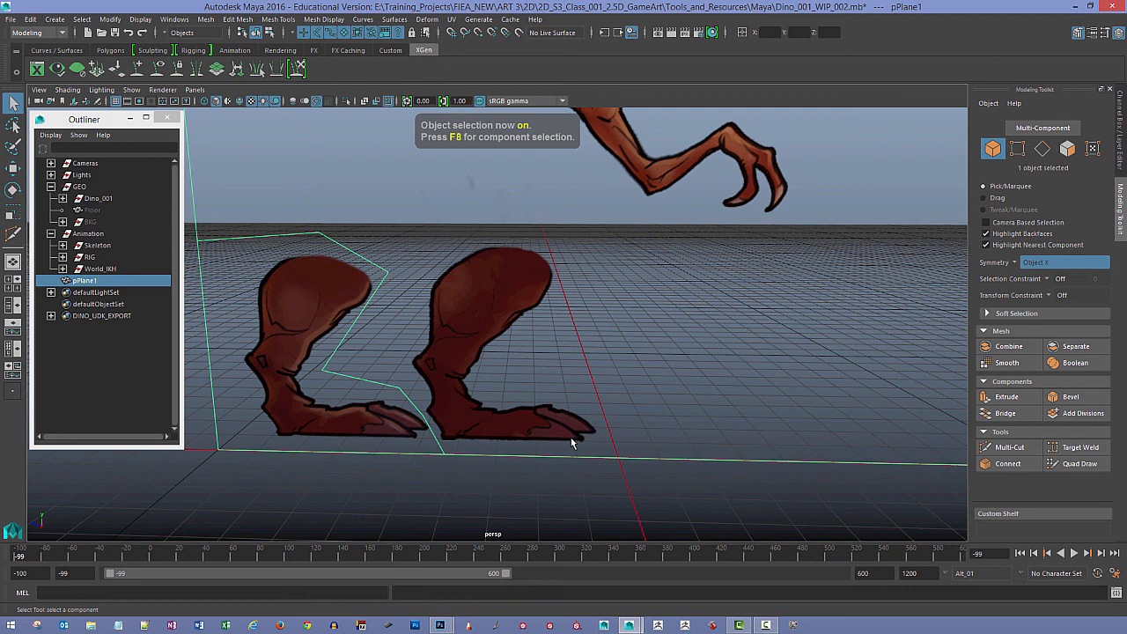
Step: Multi-Cut around the second lower leg, following its outline from the vertex on the shared cut line to the plane's bottom edge
right_click(620, 388, "shift")
left_click(564, 347)
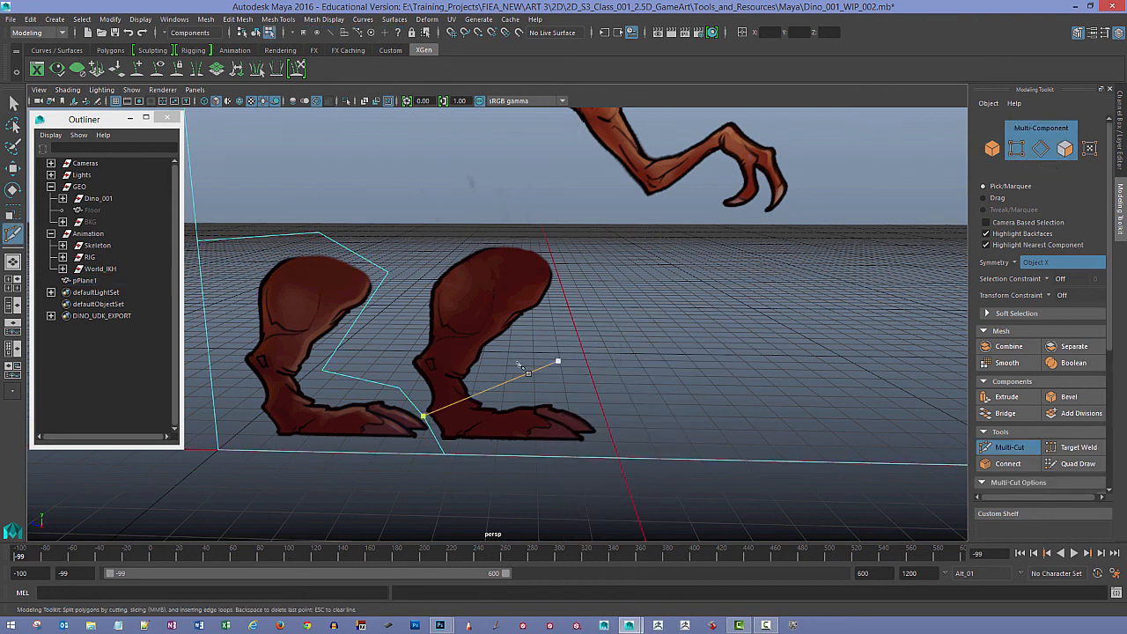
left_click(399, 388)
left_click(423, 273)
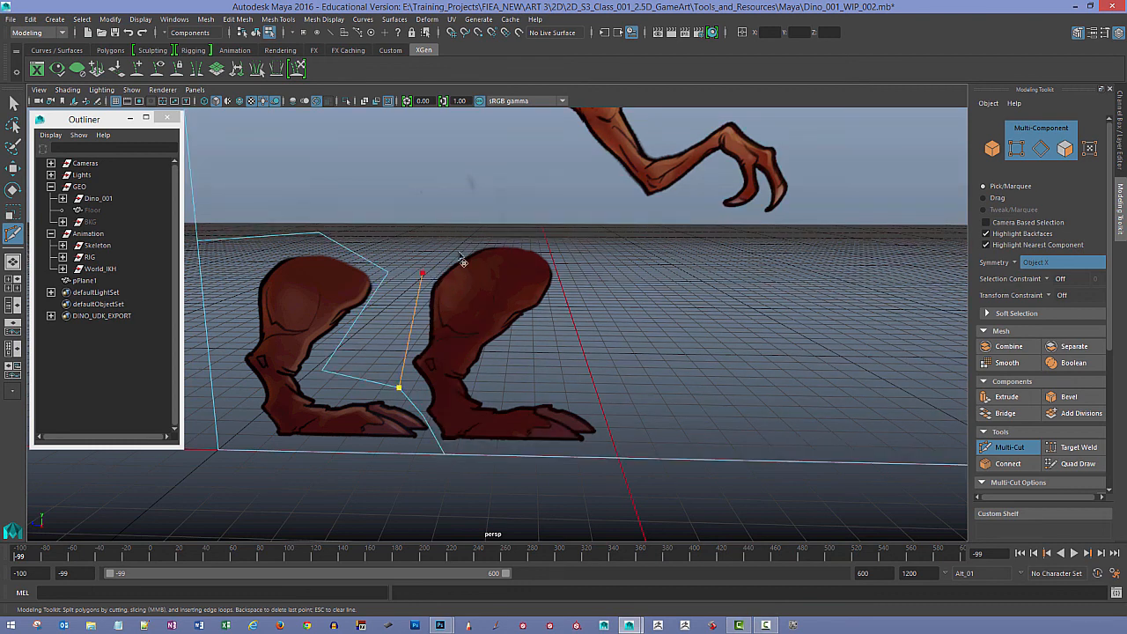
left_click(485, 229)
left_click(568, 289)
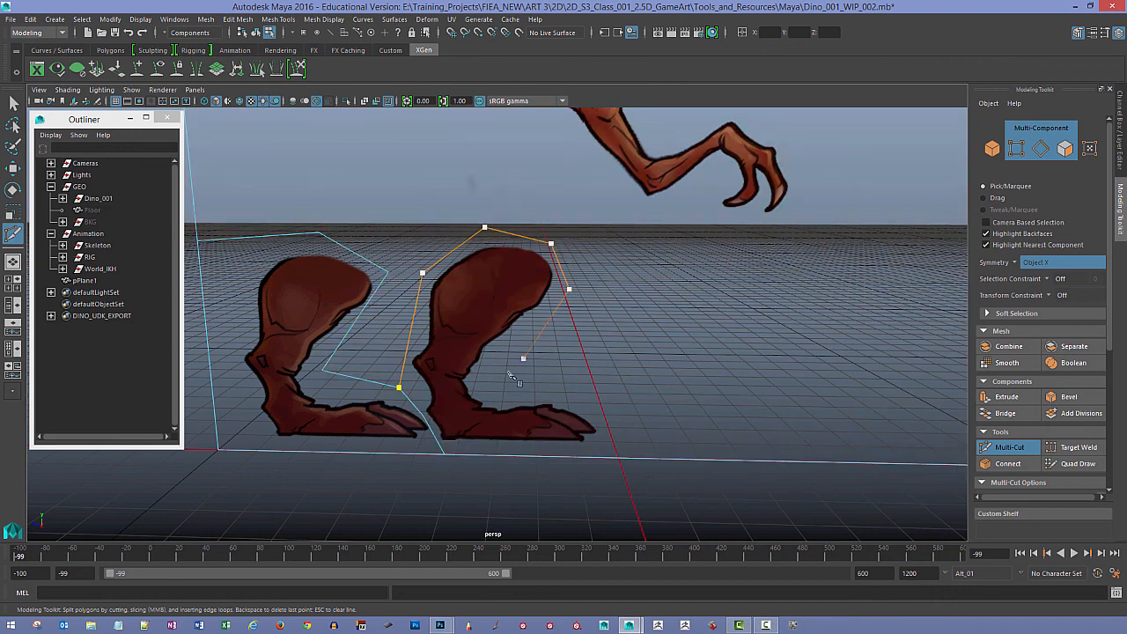
left_click(491, 392)
left_click(553, 392)
left_click(630, 448)
left_click(620, 459)
key("Return")
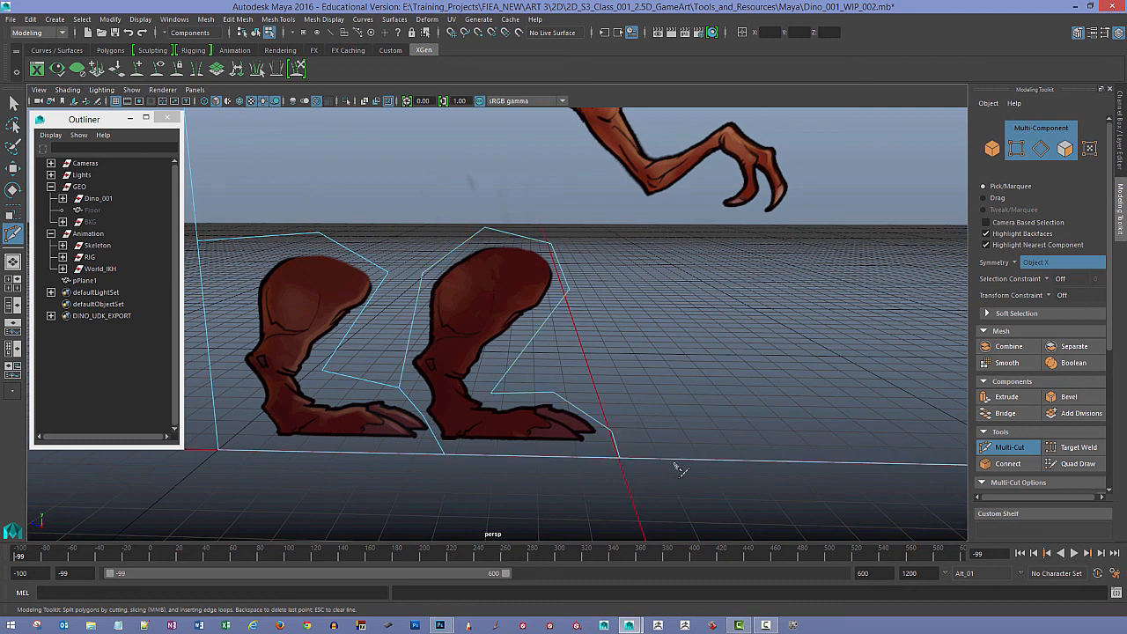
Step: Multi-Cut a wider boundary around both lower legs, from the plane's bottom edge over the legs to its side edge
left_click_drag(679, 462, 679, 463)
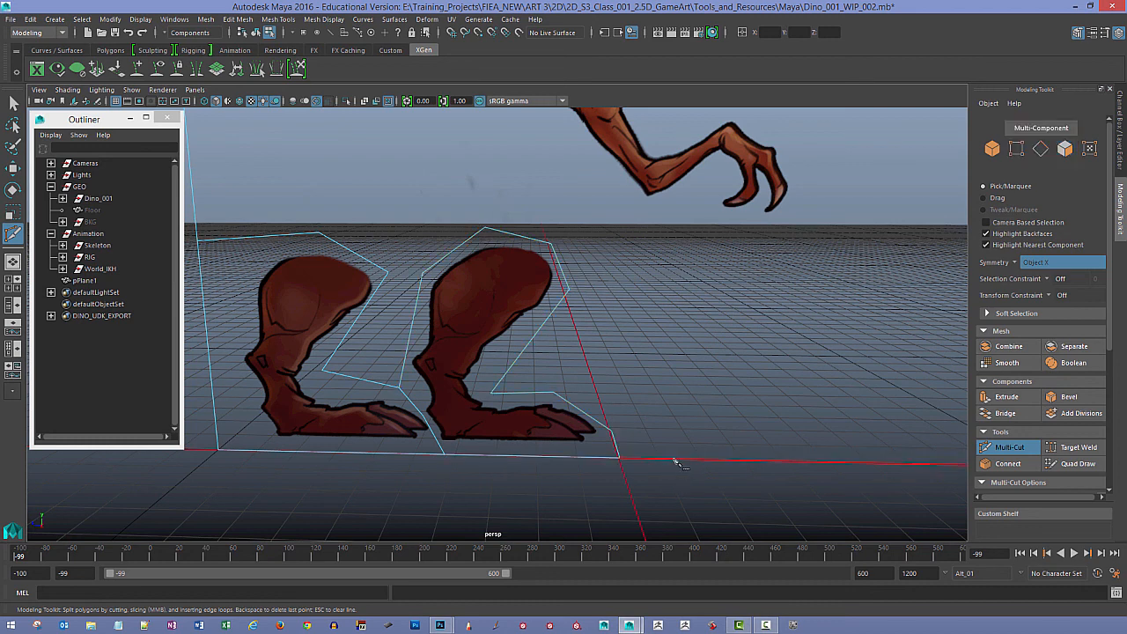
left_click(677, 459)
left_click(592, 212)
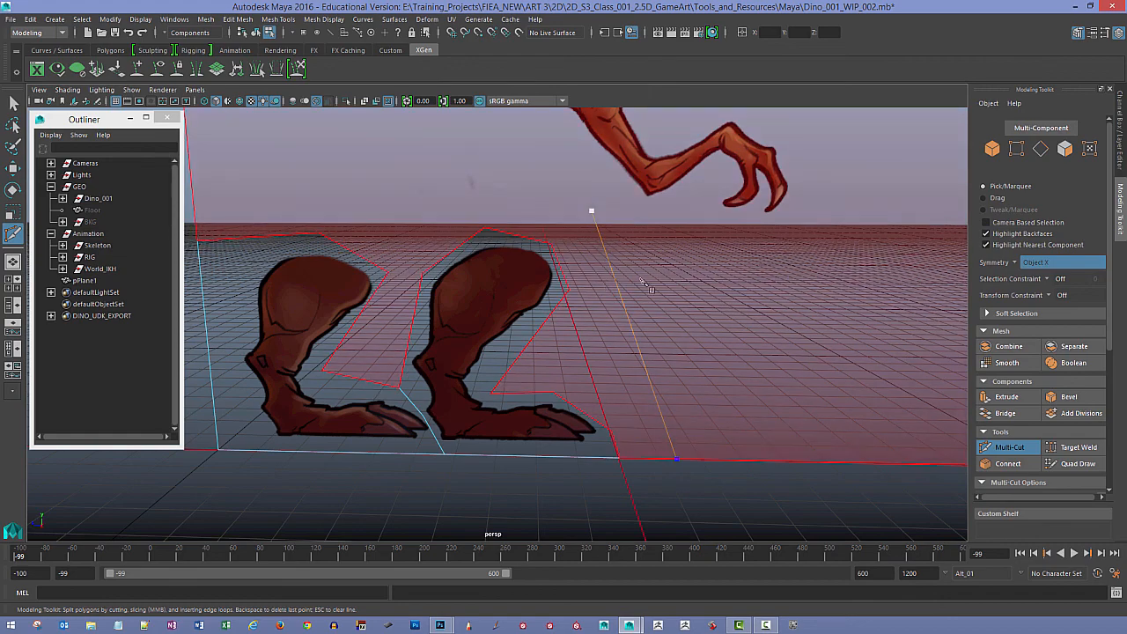
right_click_drag(642, 281, 608, 251, "alt")
middle_click_drag(629, 261, 689, 303, "alt")
left_click(527, 251)
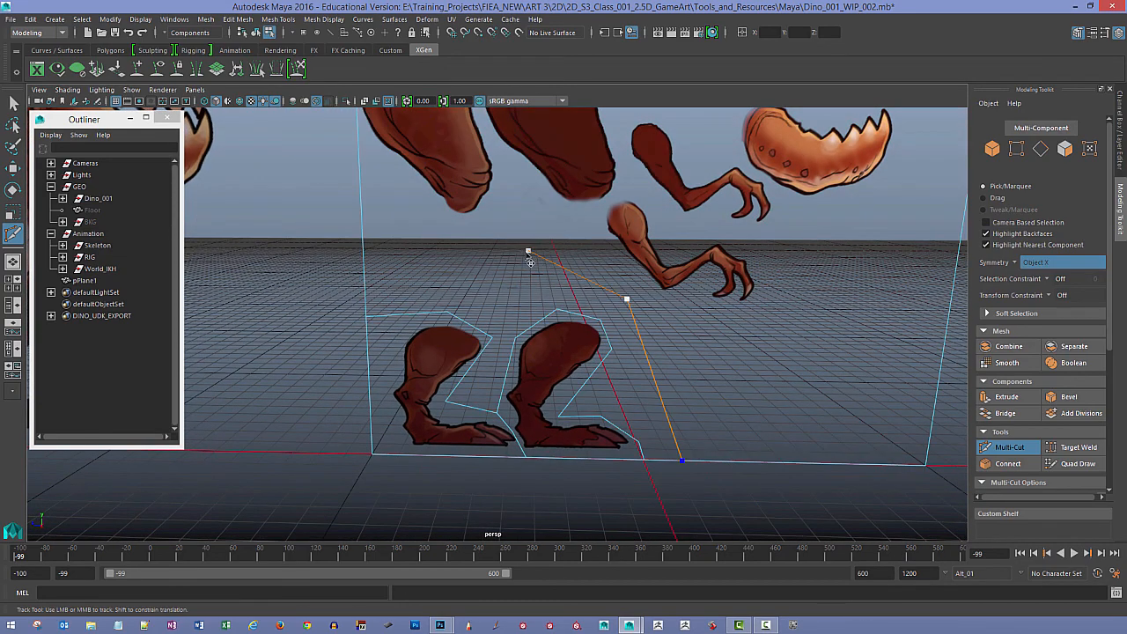
left_click(363, 236)
key("Return")
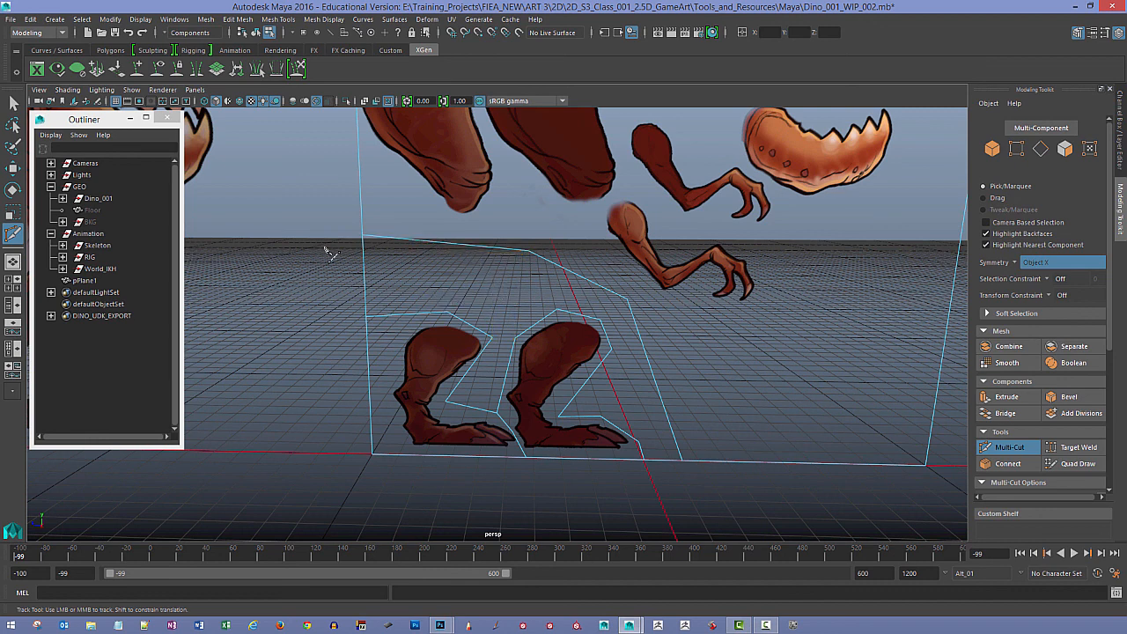
Step: Select the face surrounding the legs and a lower-leg face to check how the plane is split
left_click(14, 104)
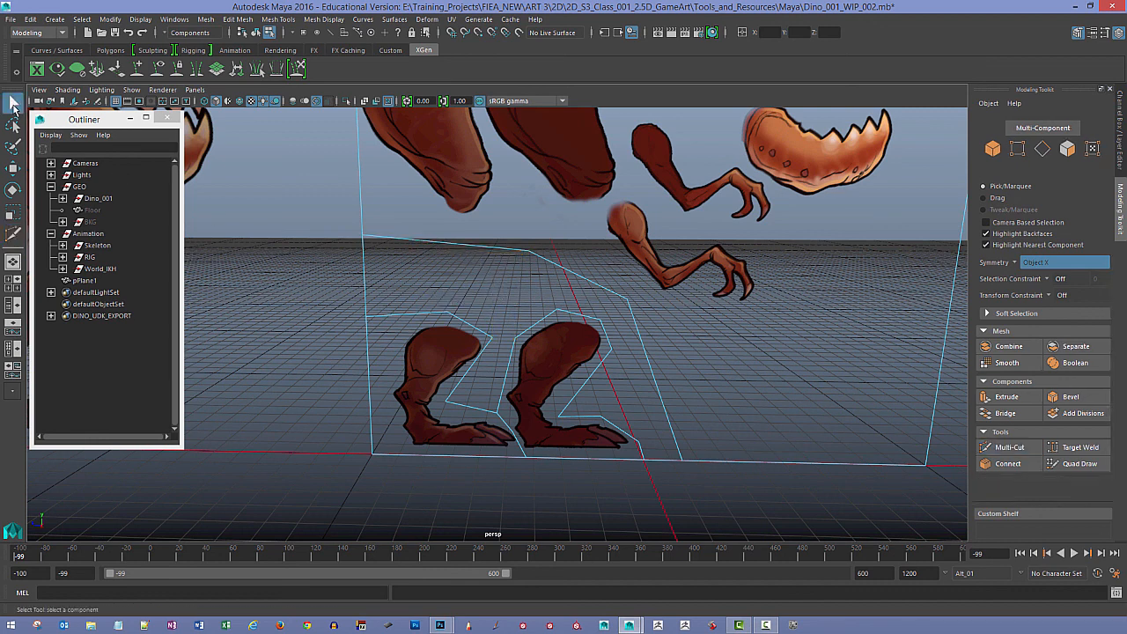
right_click(455, 275)
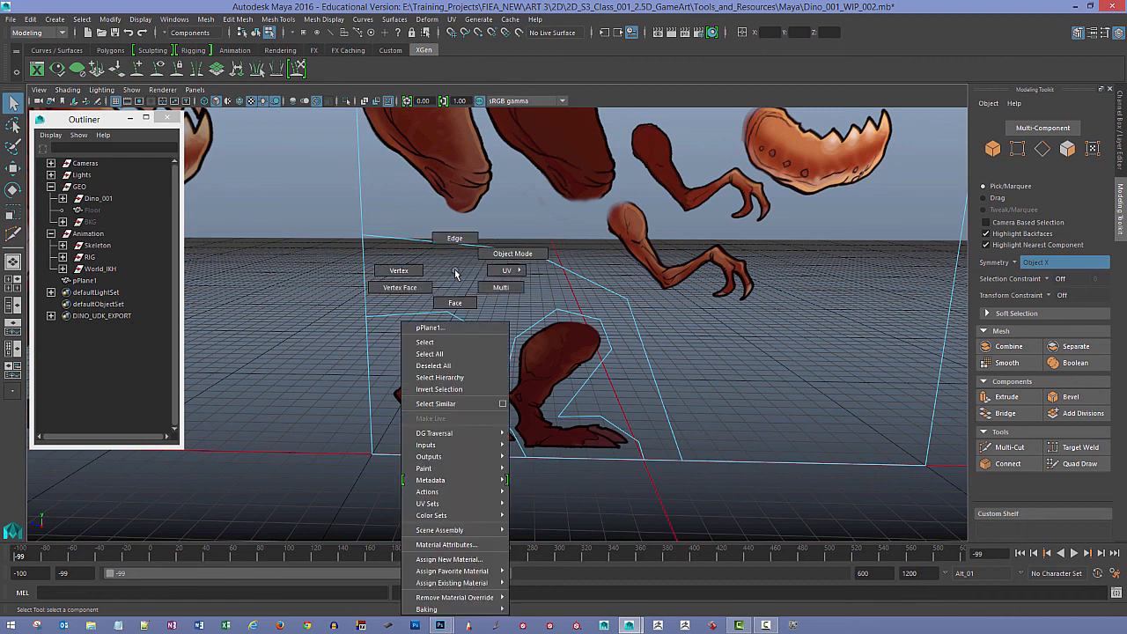
left_click(456, 299)
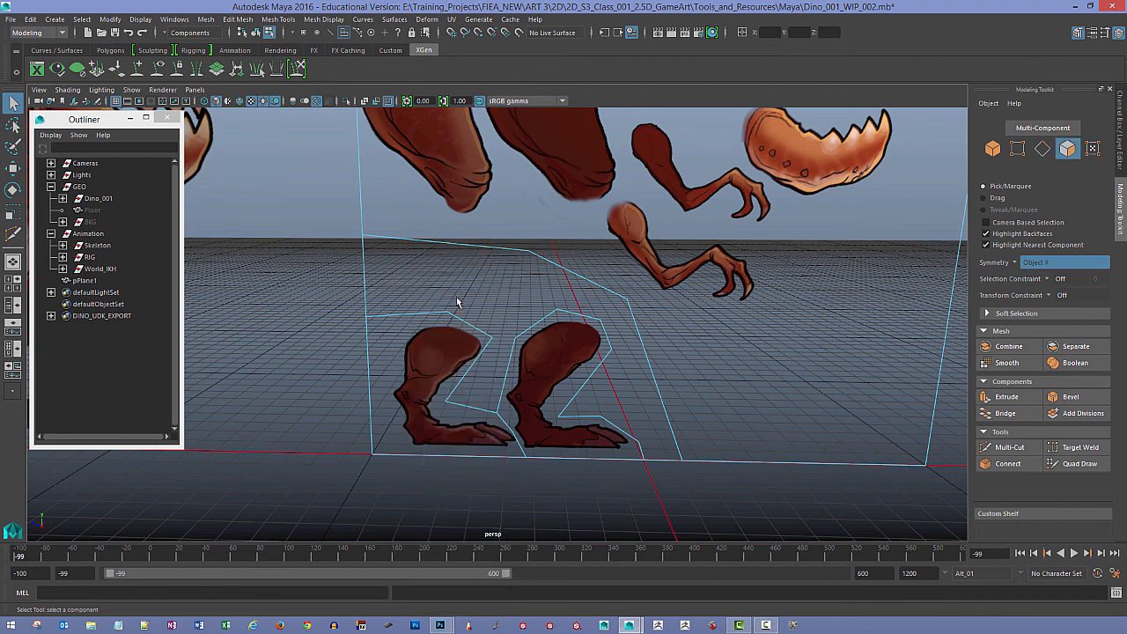
left_click(453, 282)
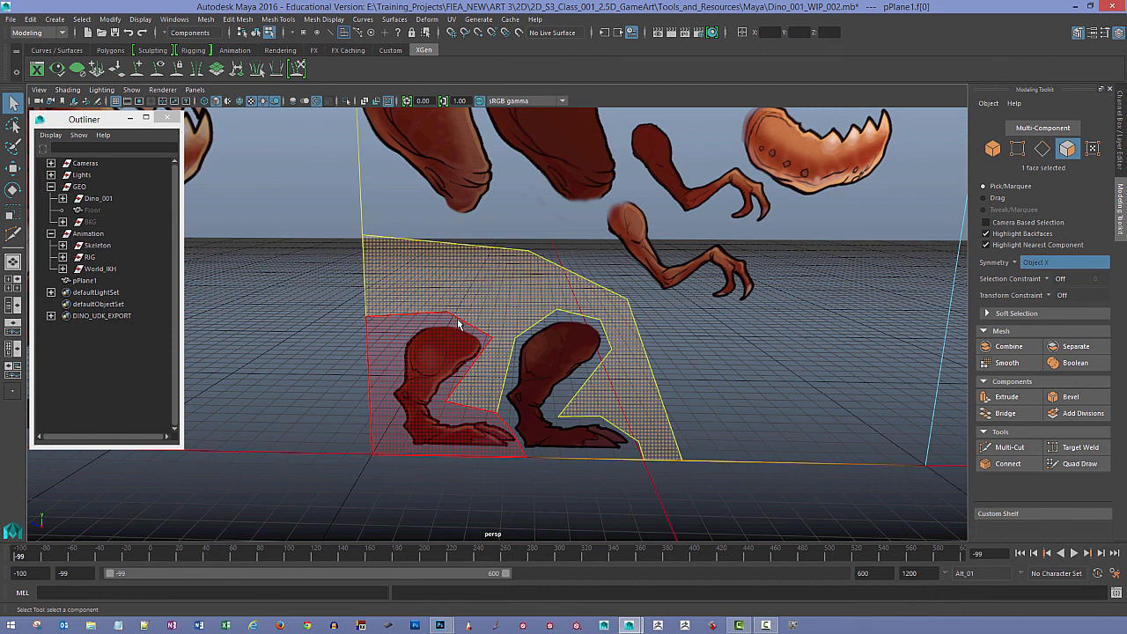
left_click(545, 438)
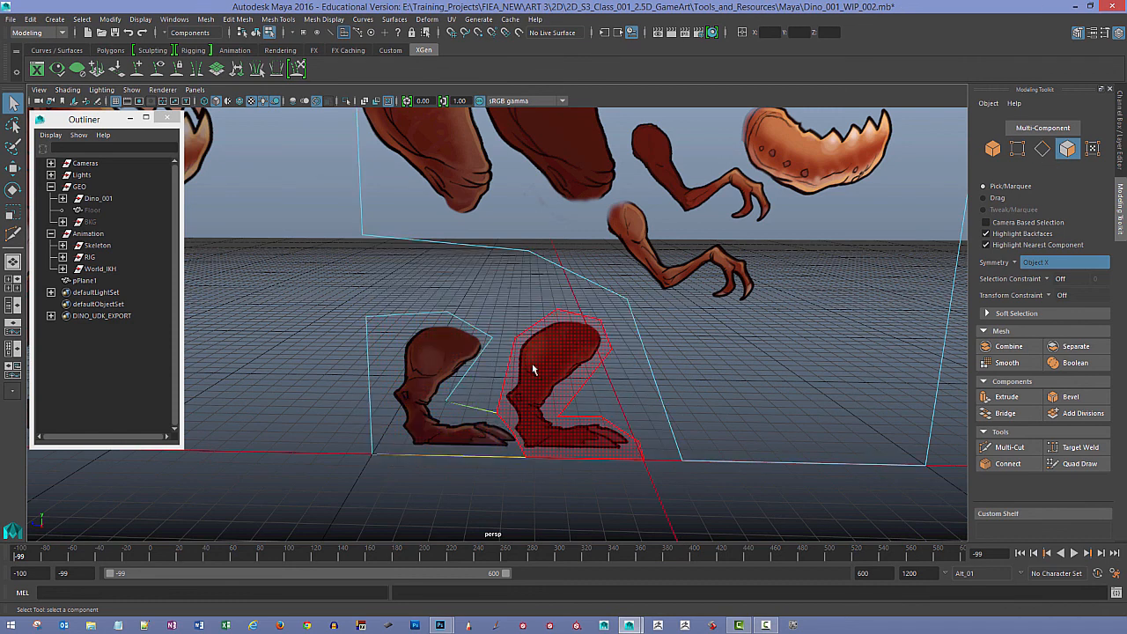
Step: Try moving the vertex where the two lower-leg cuts meet, and undo the move
left_click_drag(534, 370, 556, 374, "alt")
middle_click_drag(490, 453, 484, 349, "alt")
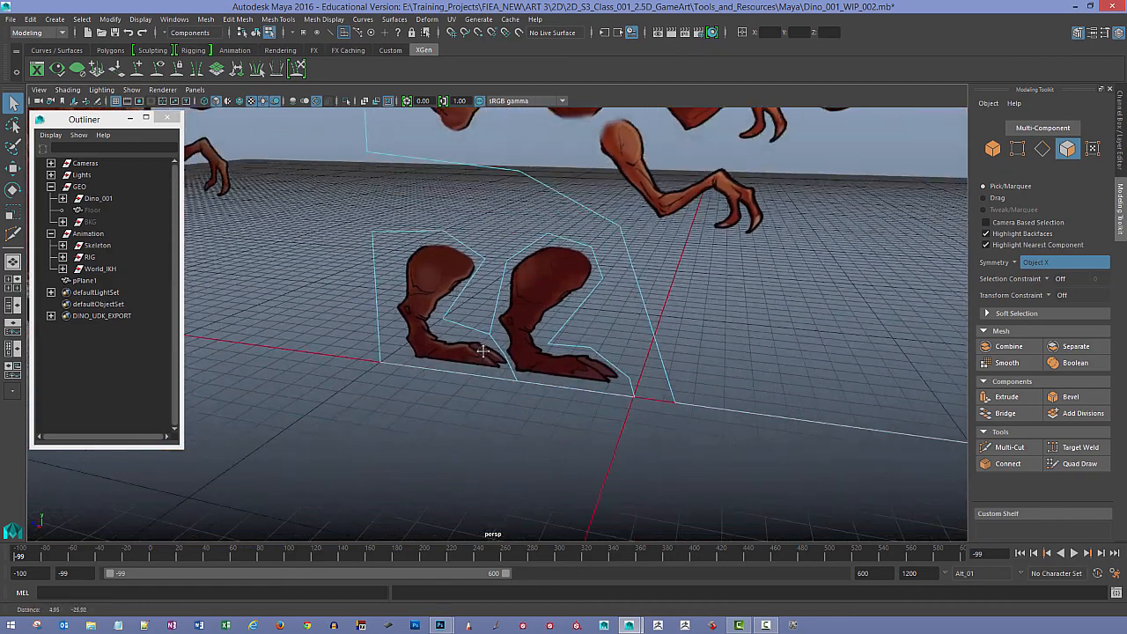
left_click_drag(483, 349, 448, 349, "alt")
right_click_drag(449, 349, 488, 377, "alt")
mouse_move(488, 377)
left_mouse_down("alt")
mouse_move(481, 408)
mouse_move(493, 405)
mouse_move(491, 385)
left_mouse_up("alt")
key("F9")
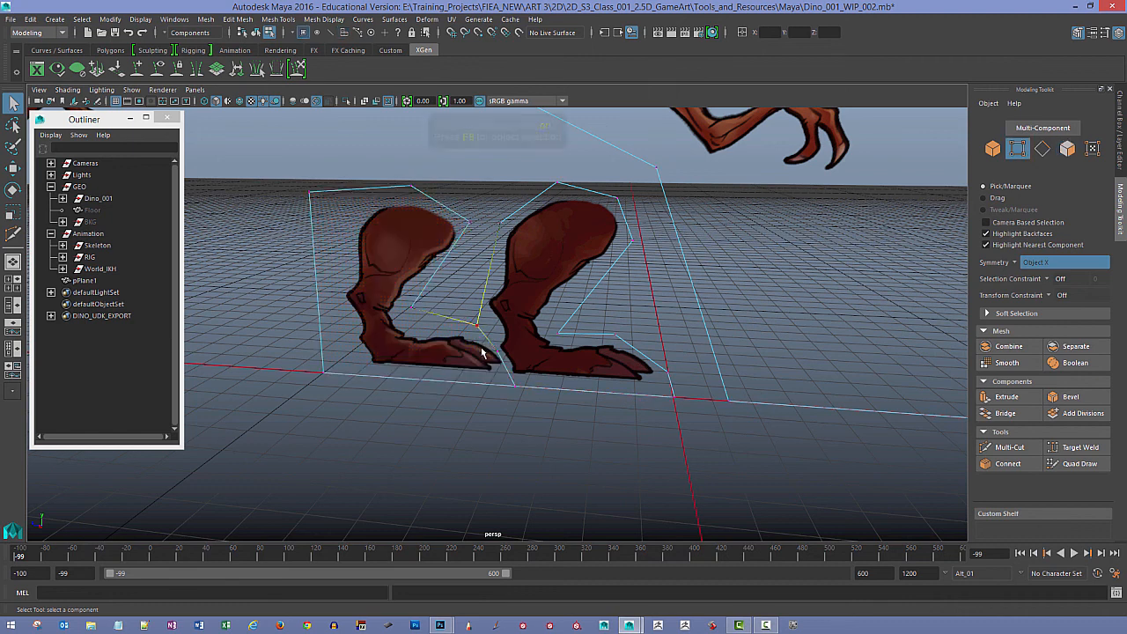
left_click(480, 332)
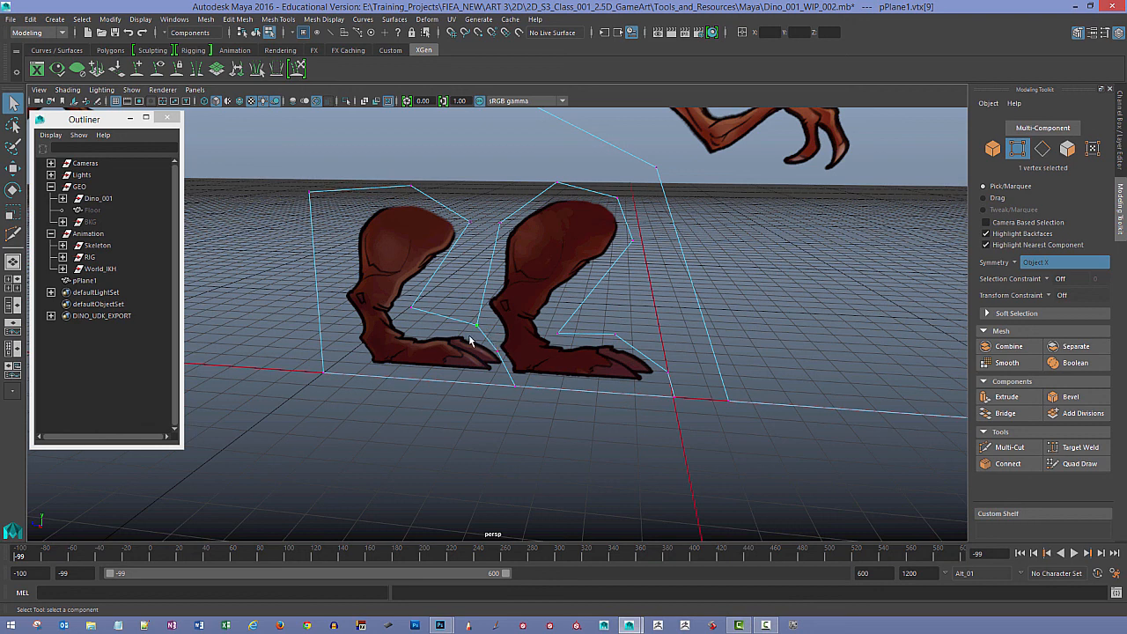
key("w")
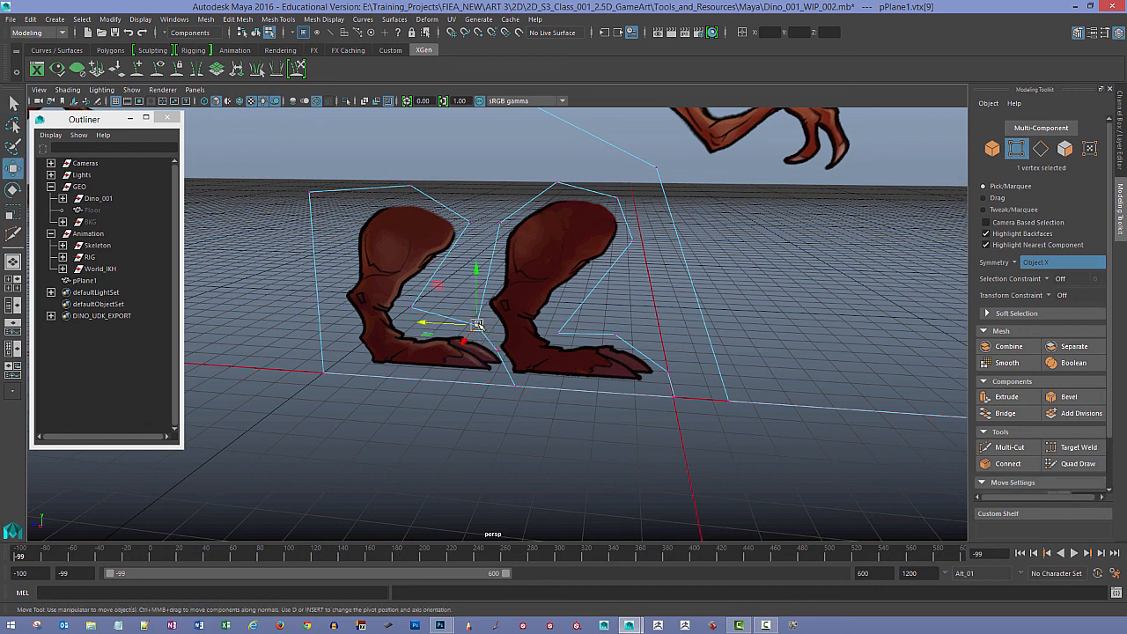
mouse_move(478, 324)
left_mouse_down()
mouse_move(459, 324)
mouse_move(511, 325)
mouse_move(482, 322)
left_mouse_up()
key("ctrl+z")
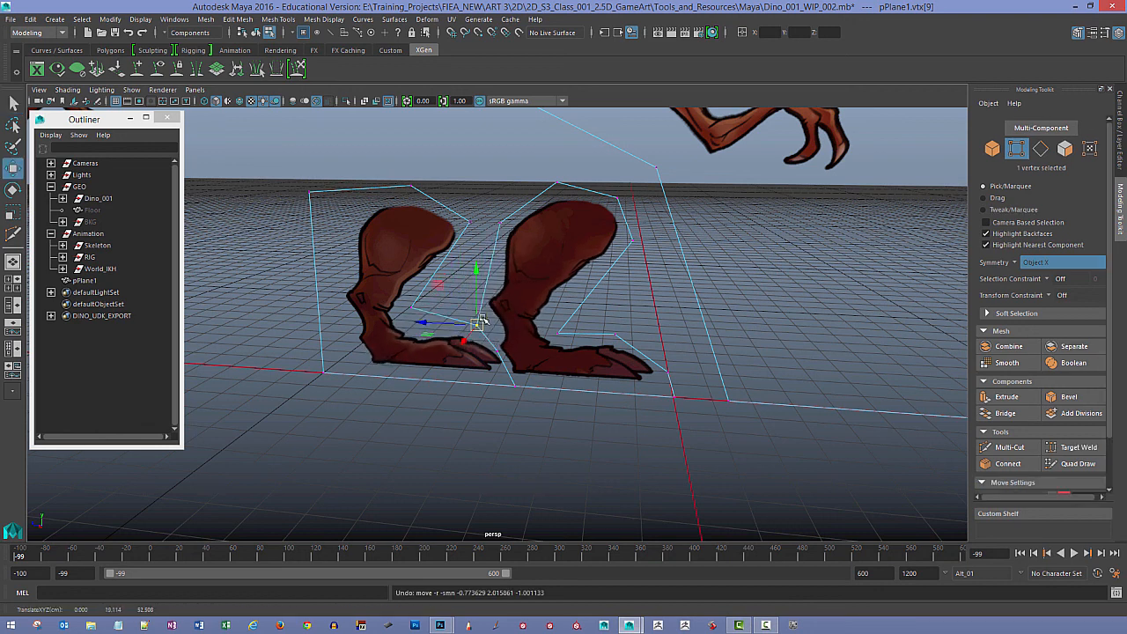
Step: Detach the three vertices along the seam between the two lower legs, and select the uppermost seam point to check the split
left_click(504, 393)
scroll(470, 349, "up", 3)
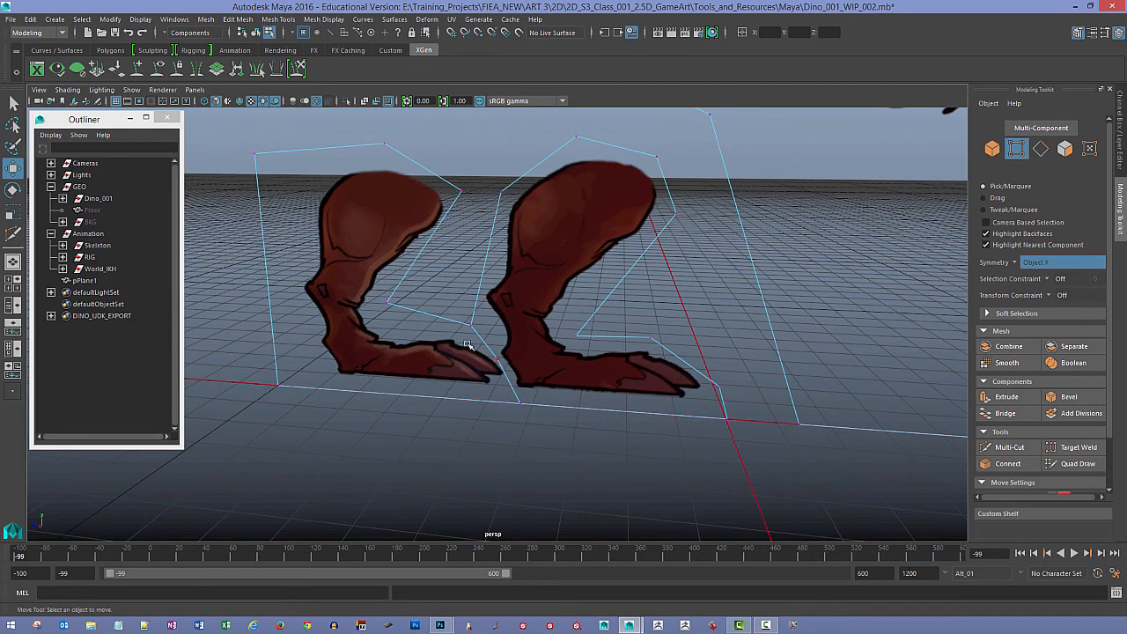
scroll(454, 329, "up", 3)
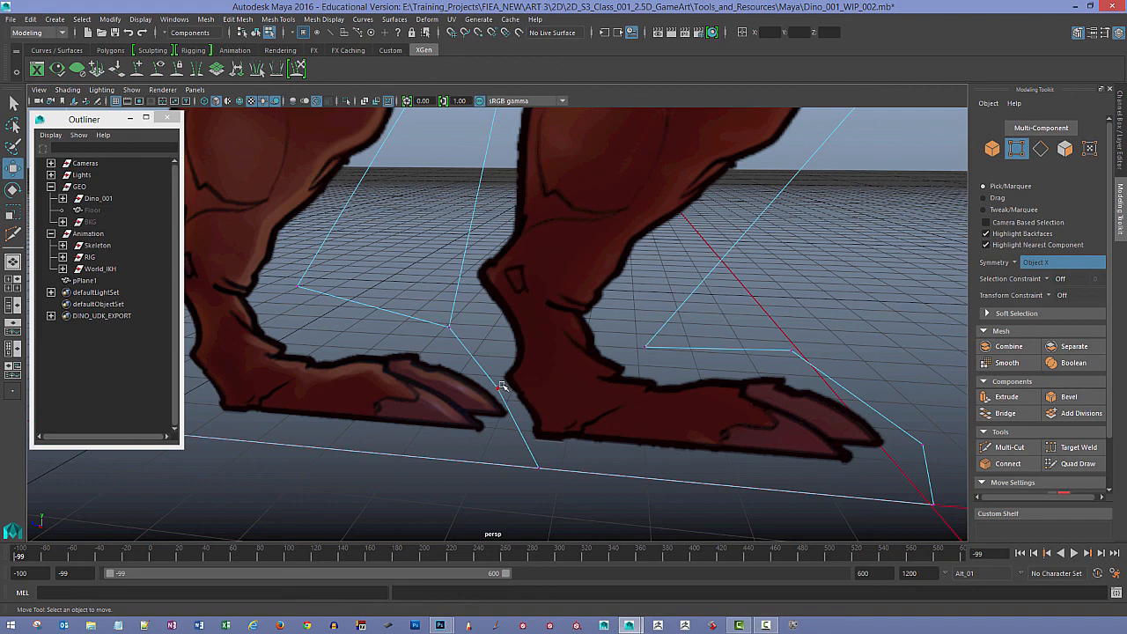
right_click_drag(590, 431, 395, 362, "alt")
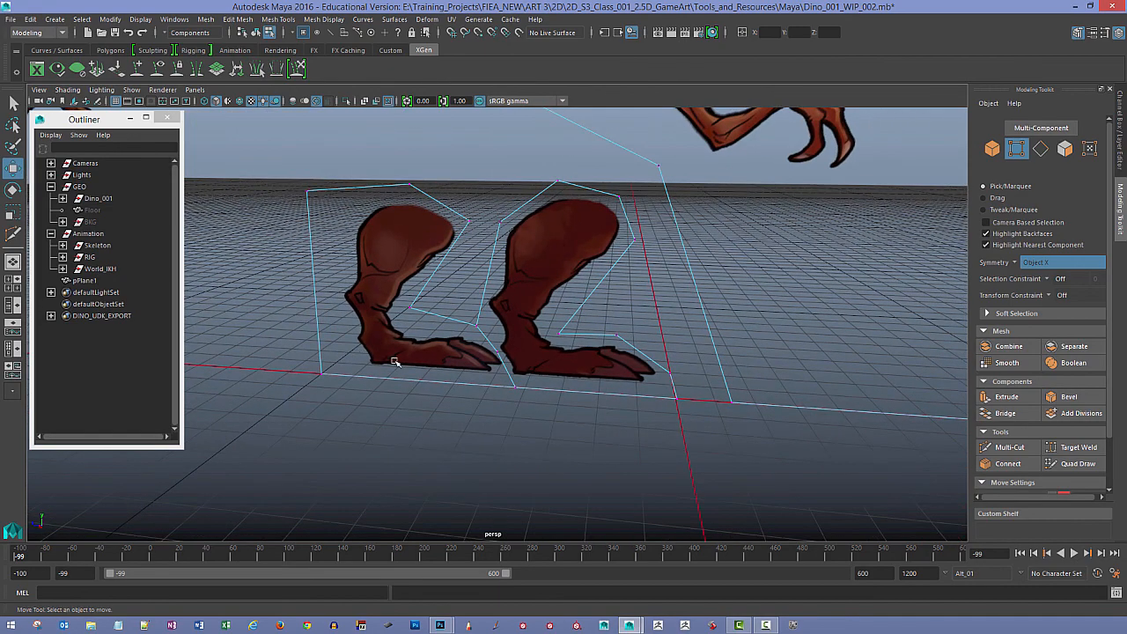
left_click_drag(451, 370, 516, 401, "alt")
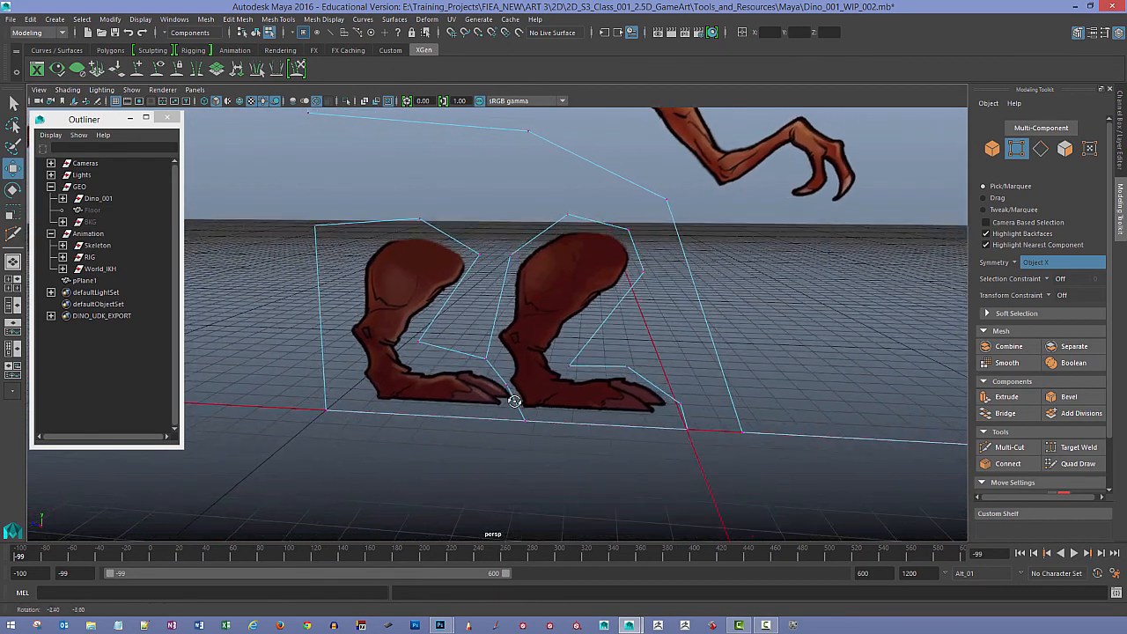
right_click_drag(445, 391, 485, 409, "alt")
left_click(482, 366)
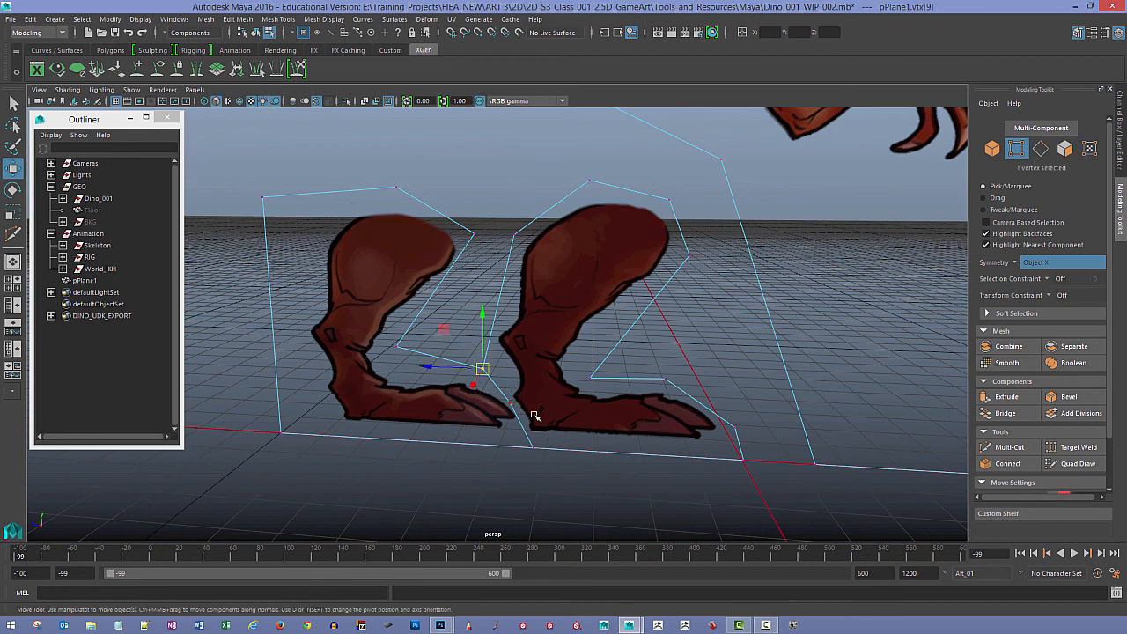
left_click_drag(503, 391, 563, 480)
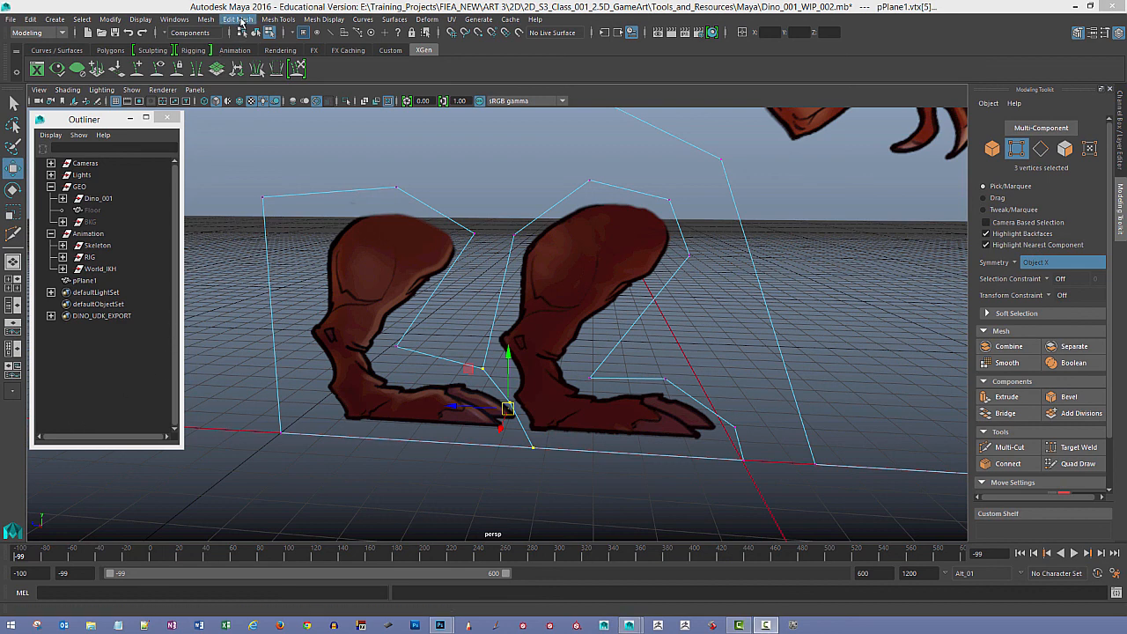
left_click(241, 19)
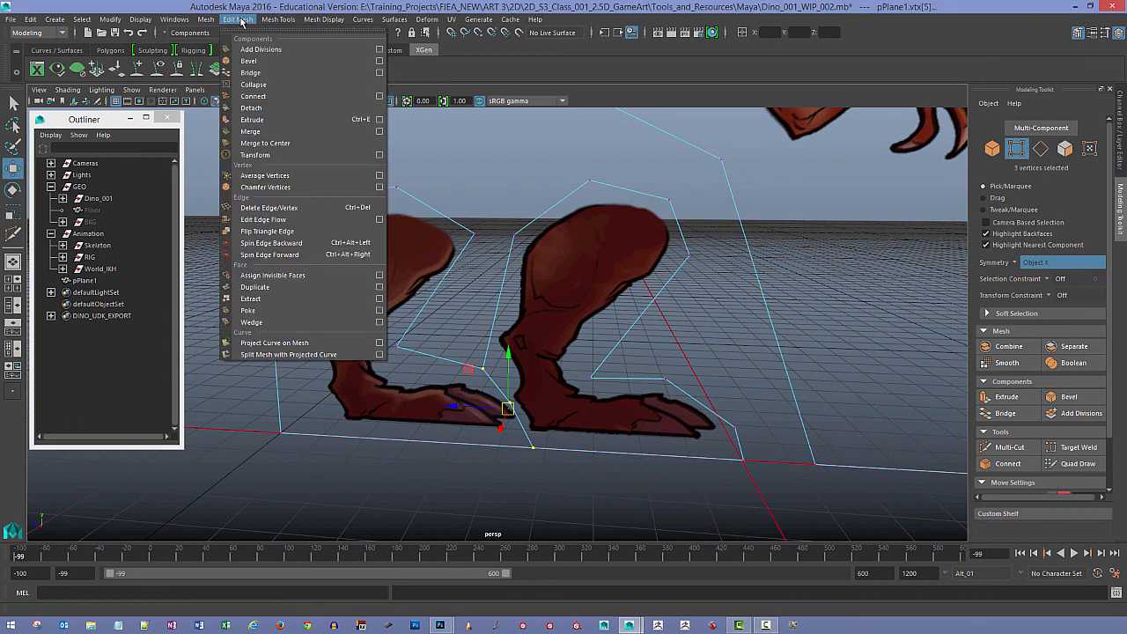
left_click(272, 109)
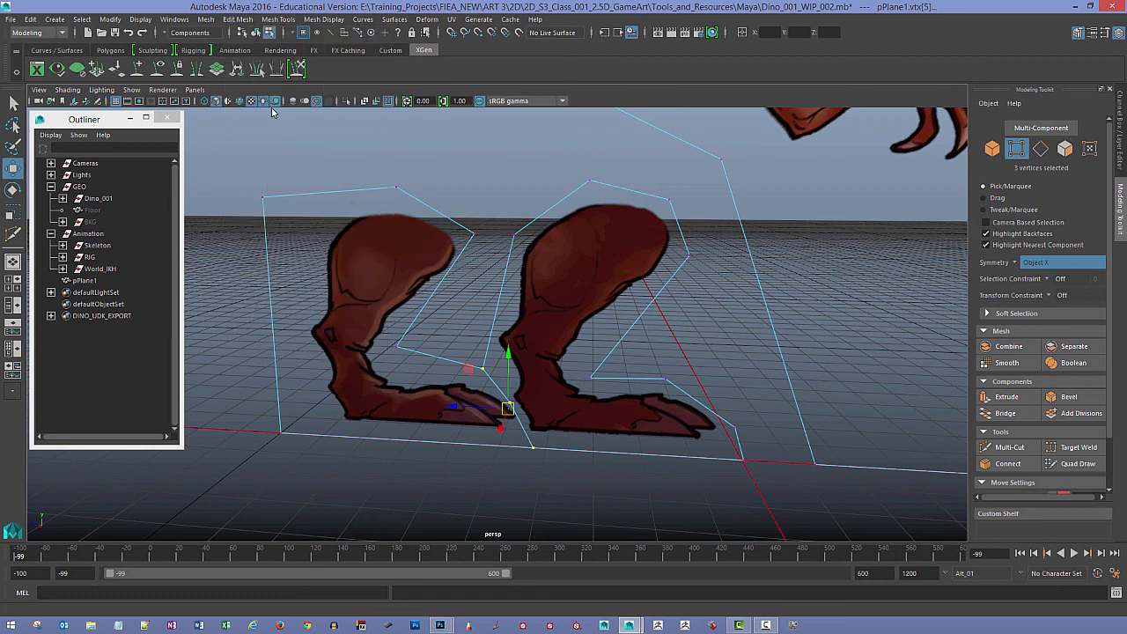
left_click(486, 461)
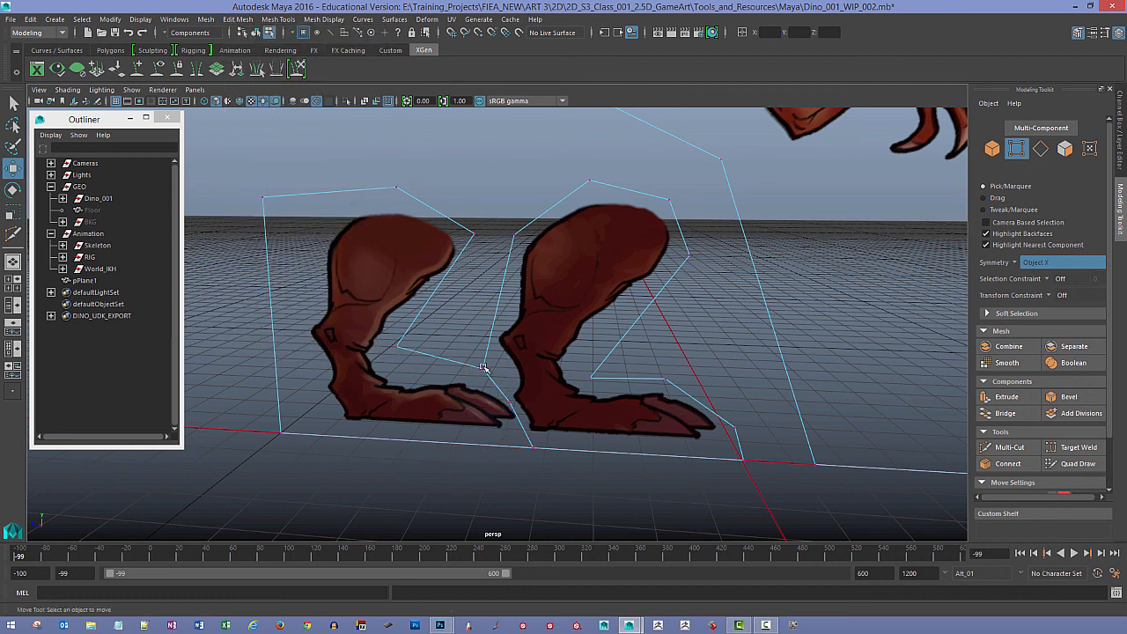
left_click_drag(482, 363, 460, 369)
right_click_drag(540, 386, 527, 387, "alt")
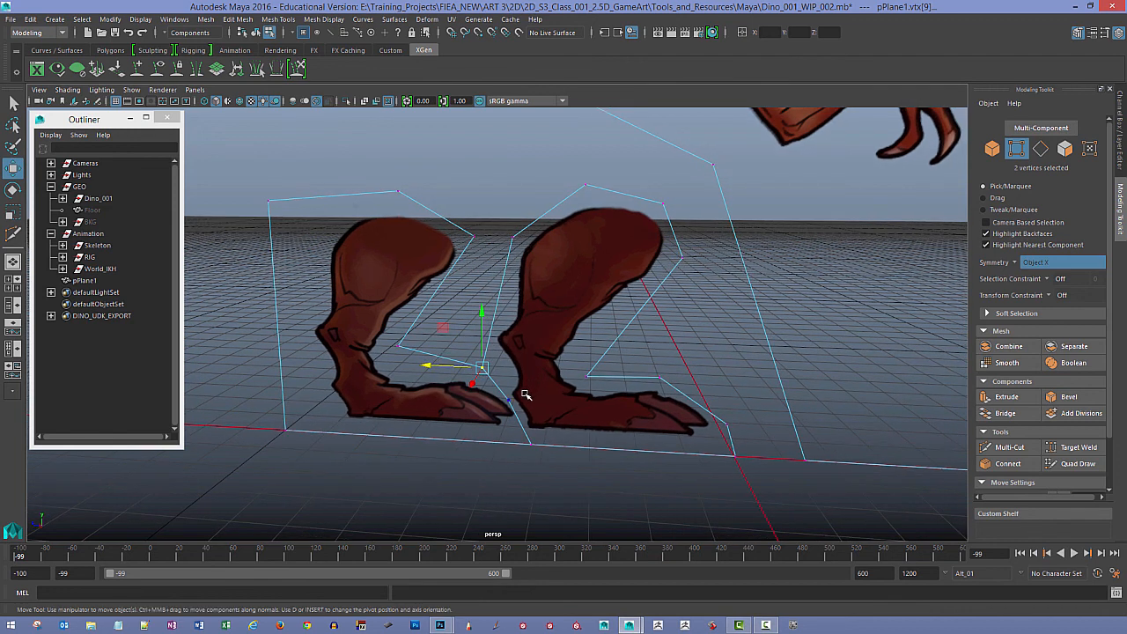
Step: Select the two edges forming the seam between the lower legs and detach them
key("F10")
left_click(497, 386)
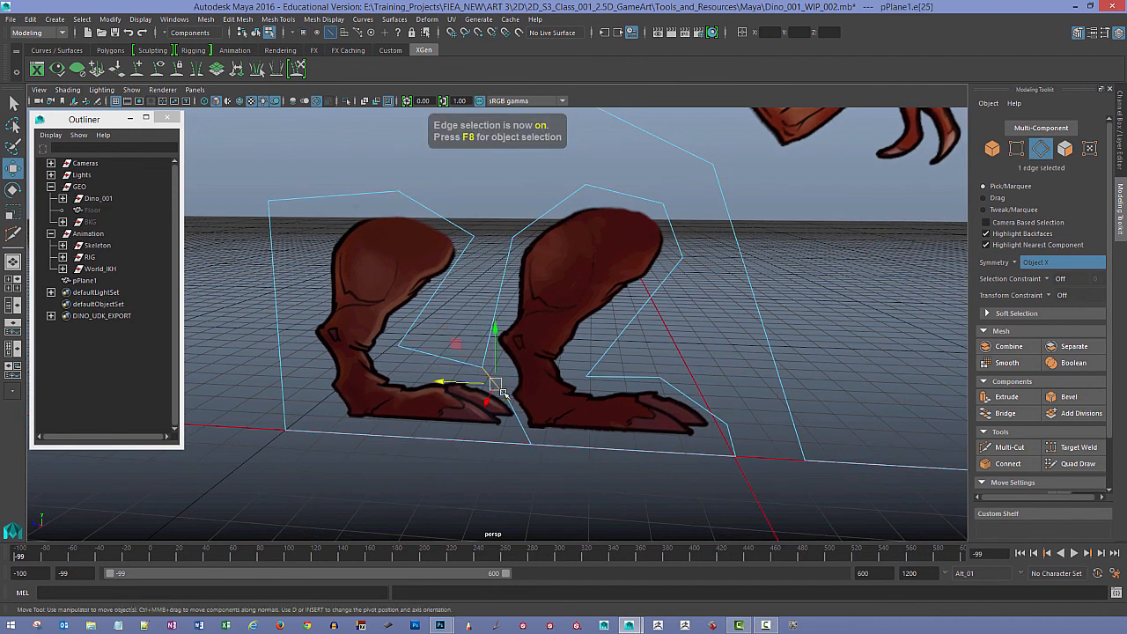
right_click_drag(502, 283, 503, 260)
left_click(524, 430, "shift")
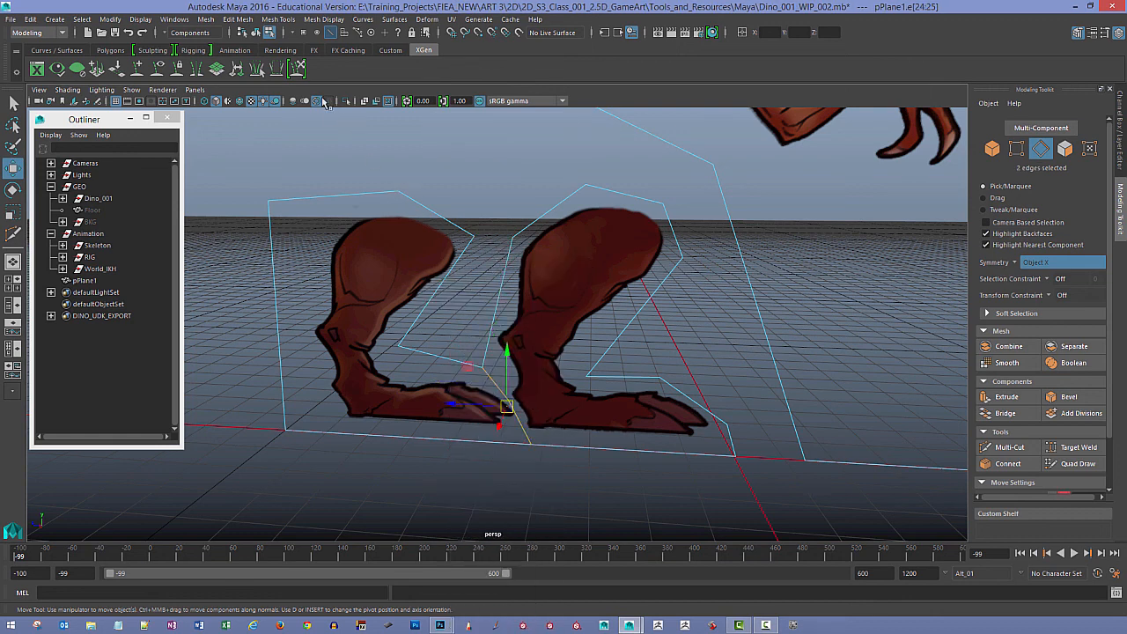
left_click(238, 19)
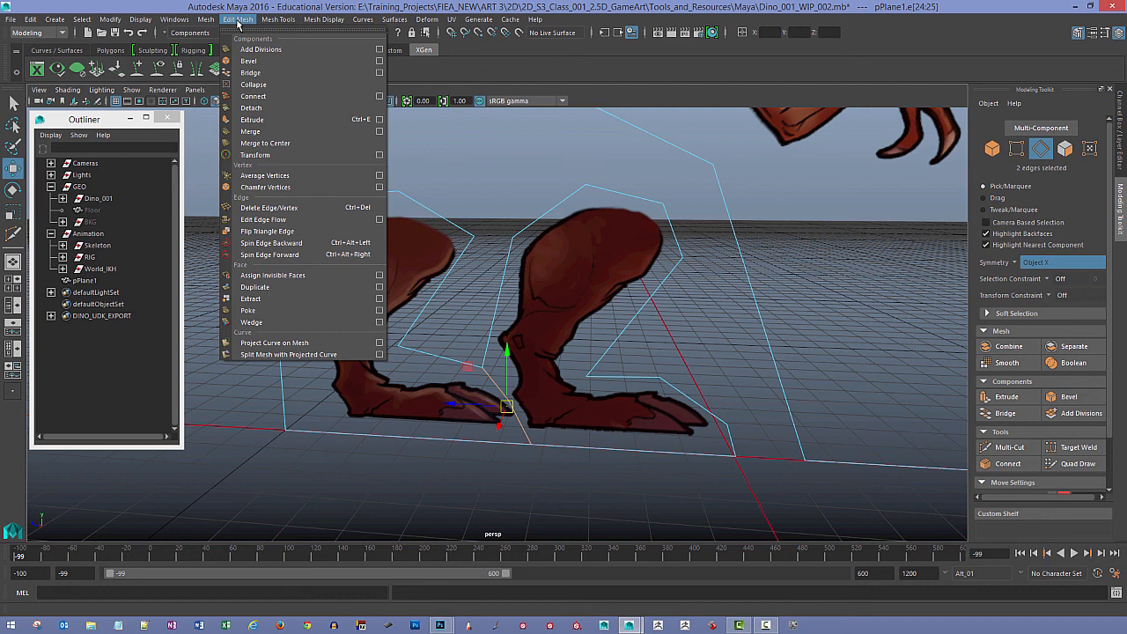
left_click(257, 112)
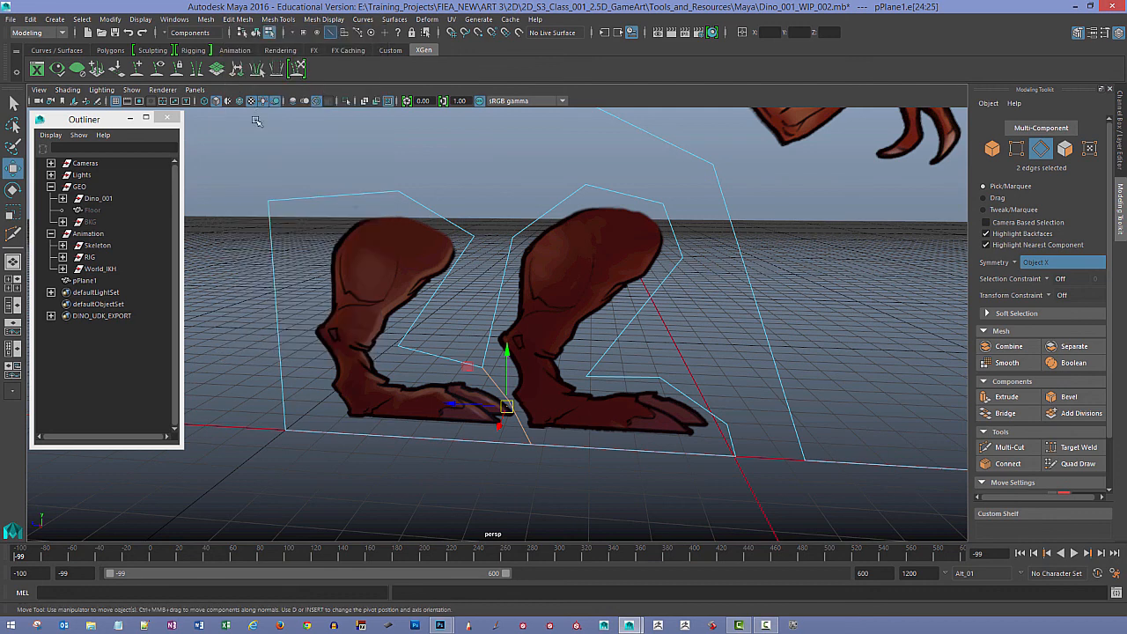
Step: Try moving the upper and lower edges of the seam between the two lower legs, and undo the moves
left_click(498, 384)
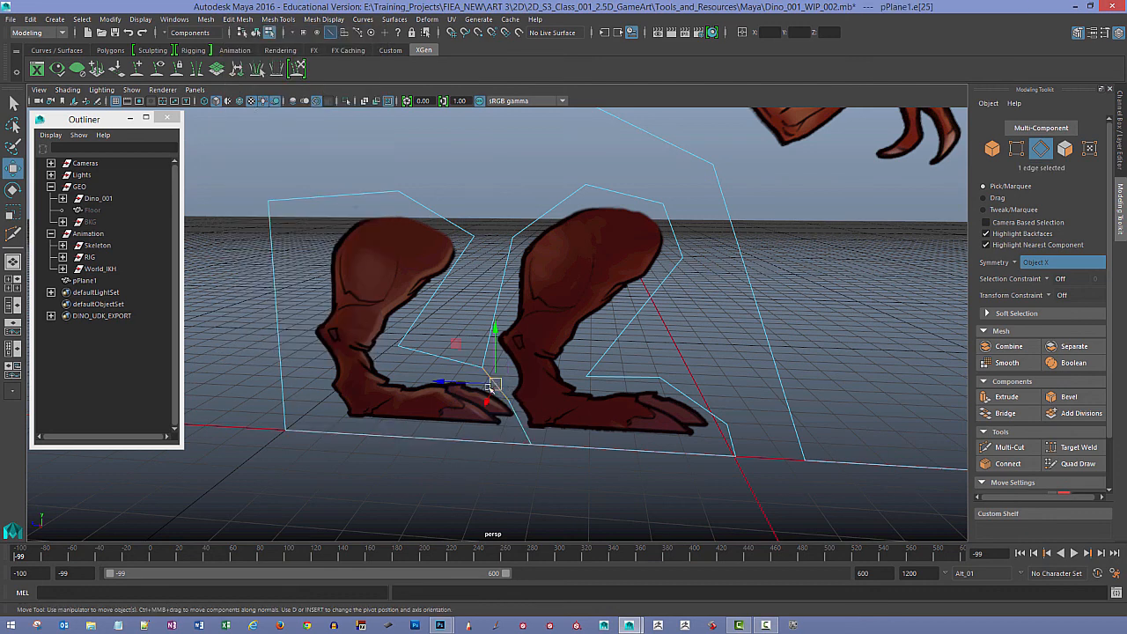
left_click_drag(492, 385, 494, 384)
key("ctrl+z")
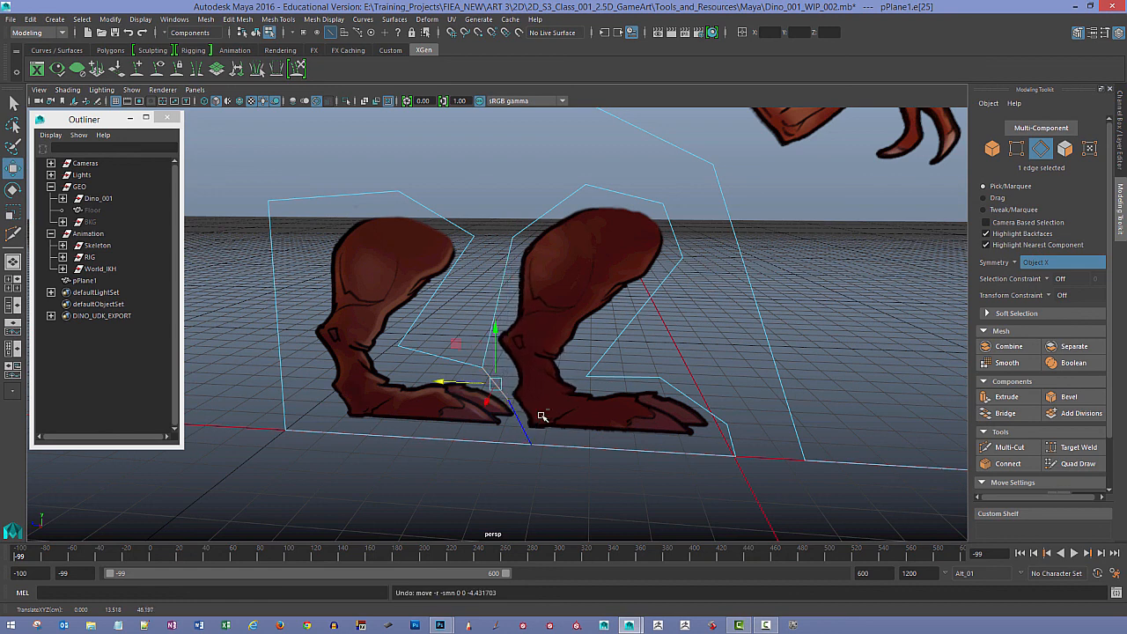
left_click(526, 429, "shift")
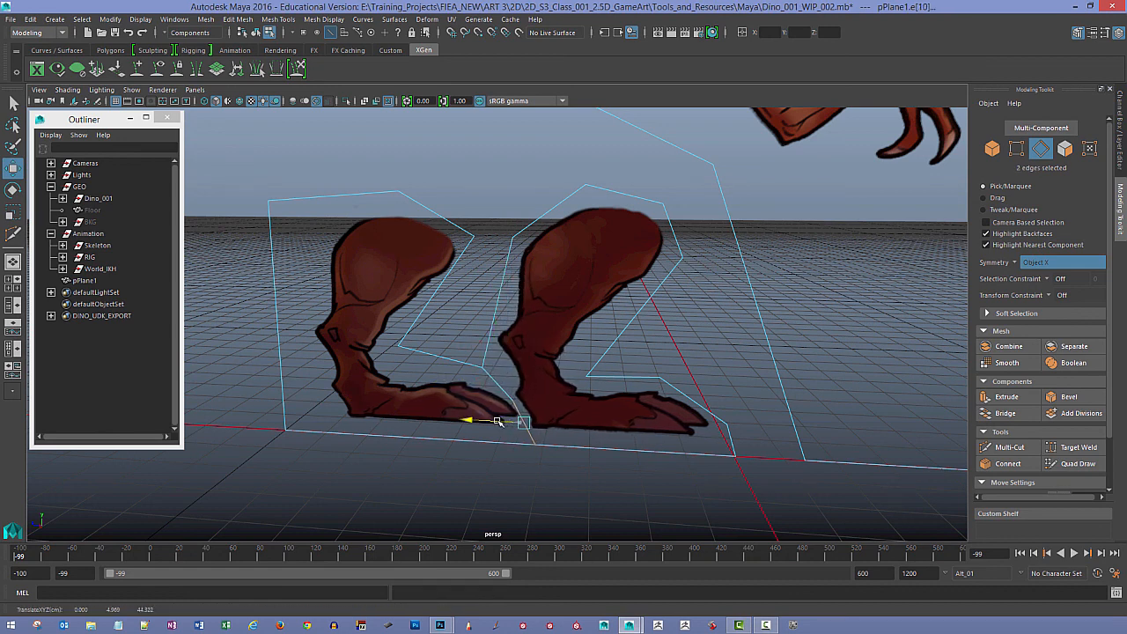
left_click_drag(509, 424, 503, 424)
left_click(540, 477)
Step: Test the split by shifting the seam edges on the toe side of one lower leg, undo both moves, and clear the selection
left_click(492, 382)
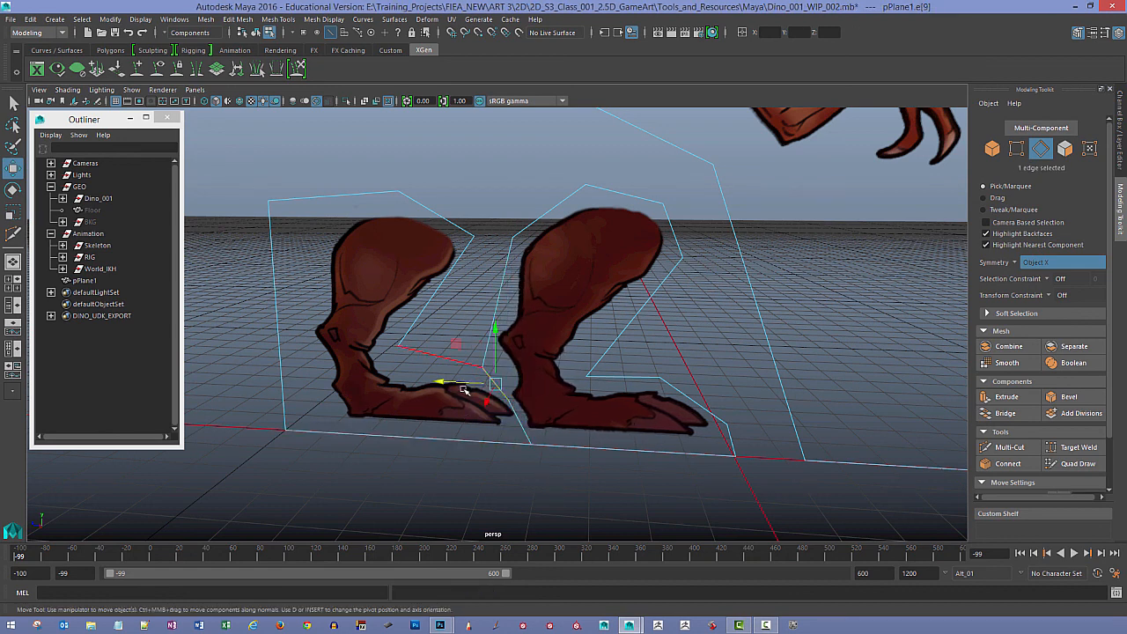
left_click_drag(458, 384, 453, 383)
left_click(497, 425)
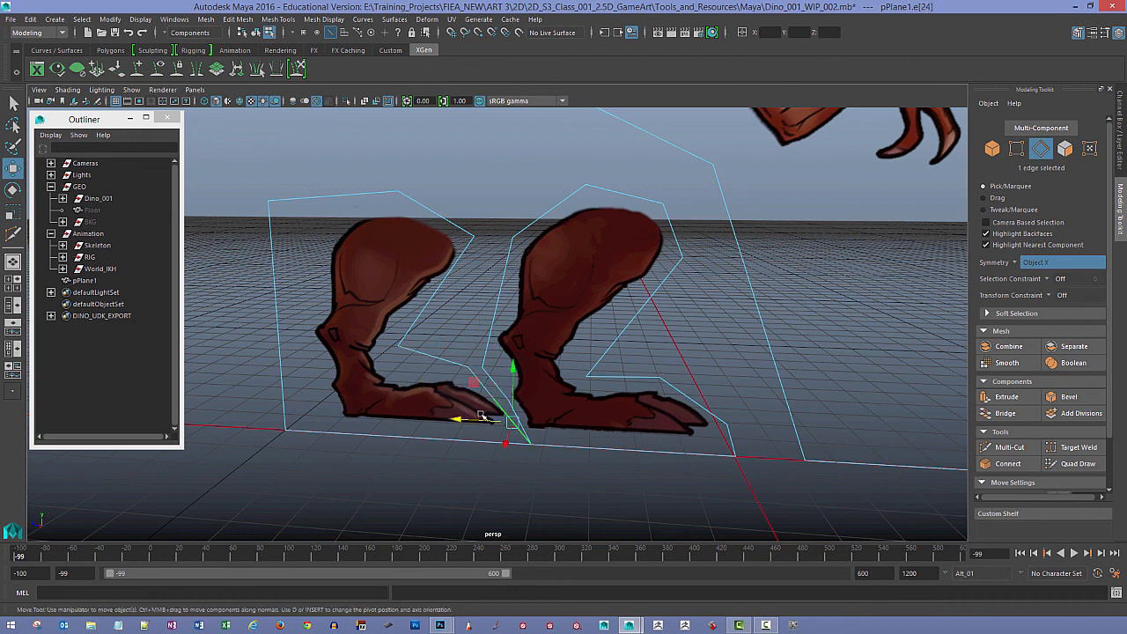
key("ctrl+z")
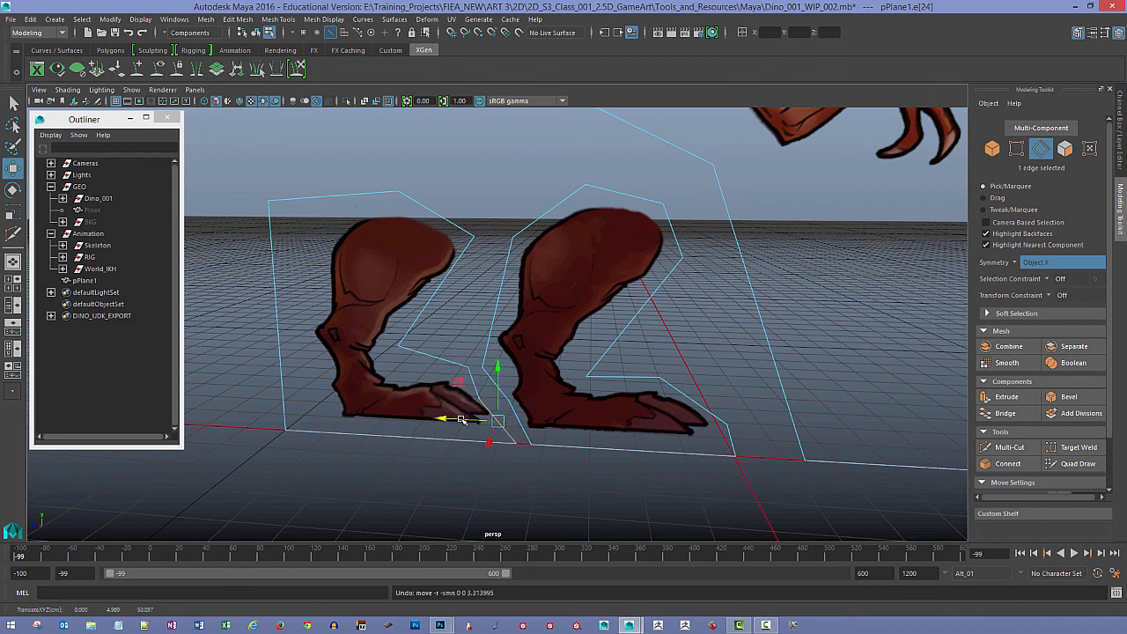
key("ctrl+z")
left_click(537, 465)
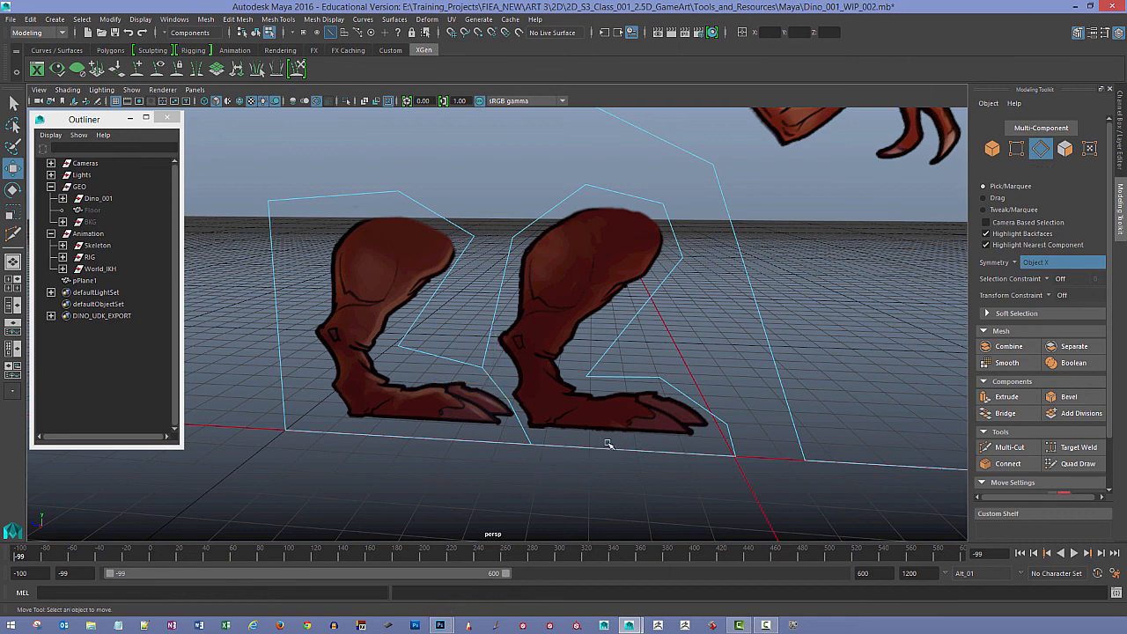
Step: Switch the plane to object selection and separate it into individual meshes
right_click_drag(607, 443, 440, 394, "alt")
middle_click_drag(440, 394, 417, 446, "alt")
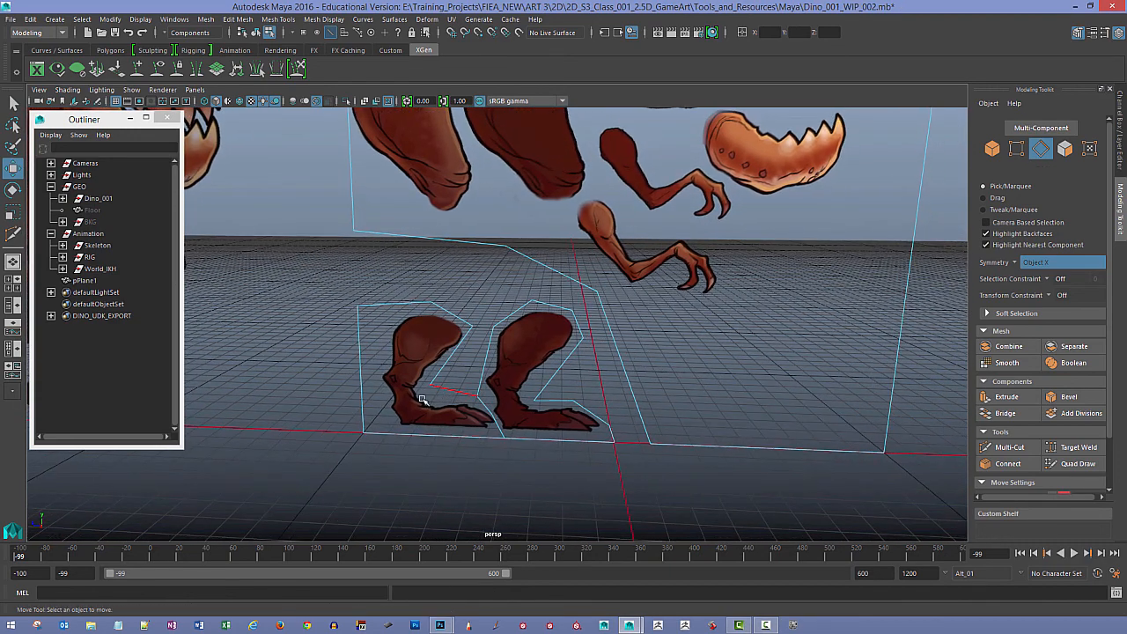
key("F8")
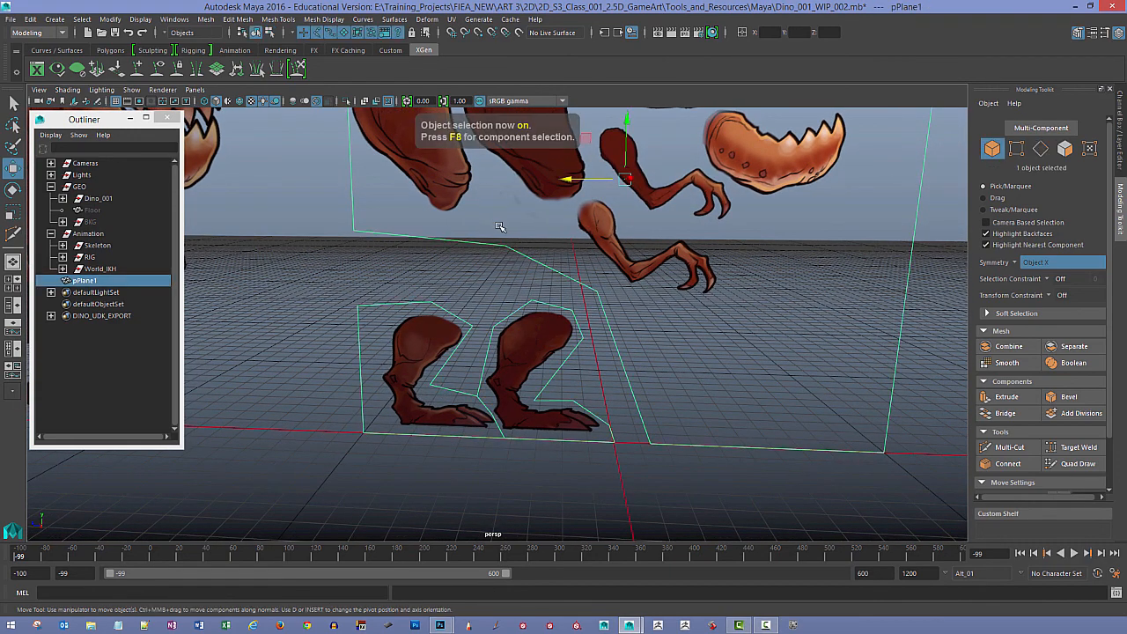
right_click_drag(505, 239, 542, 220)
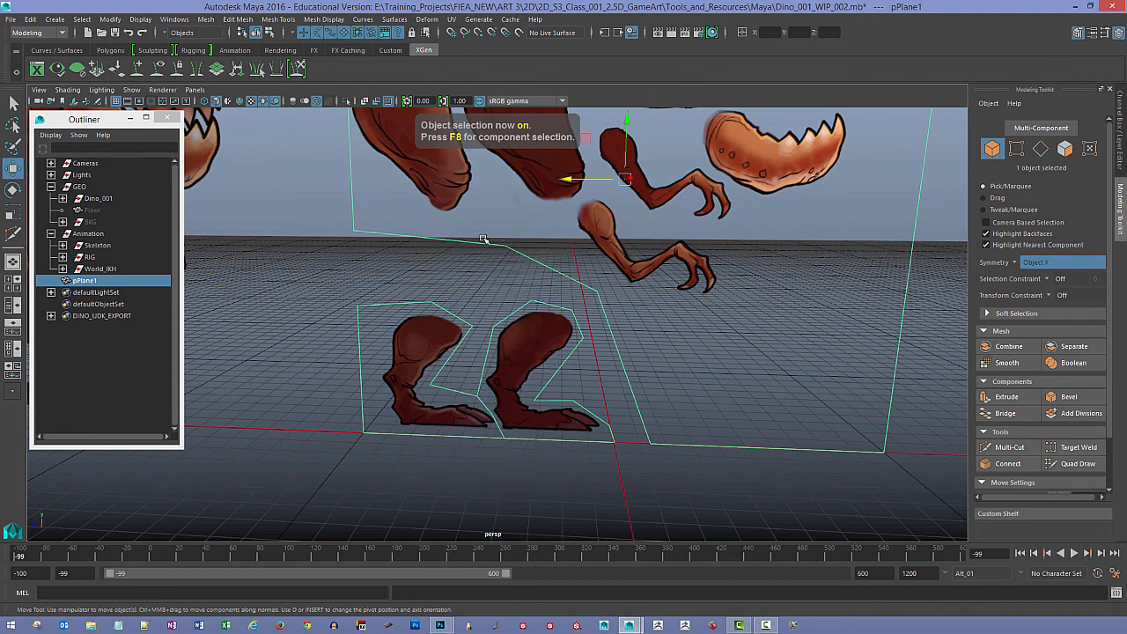
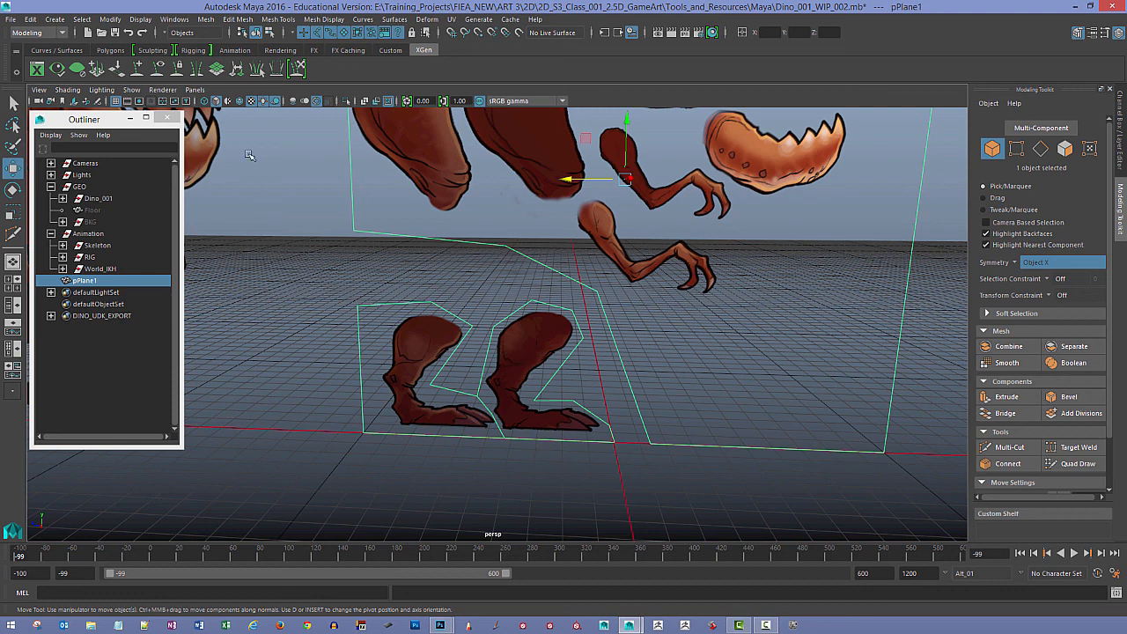
left_click(210, 20)
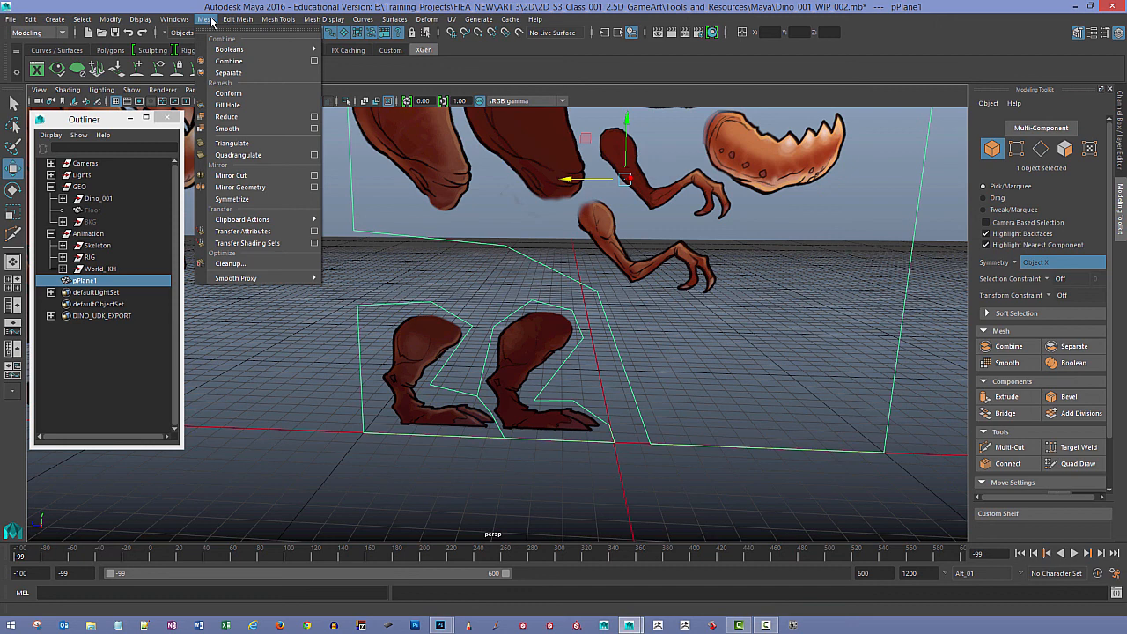
left_click(229, 73)
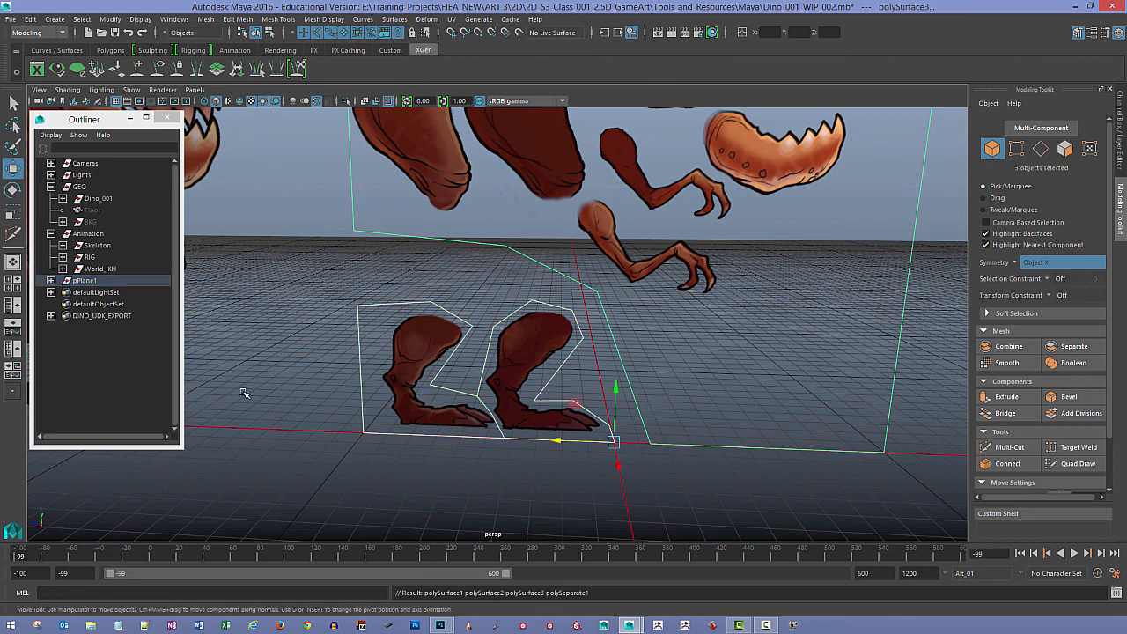
Step: Expand the pPlane1 group, check its polySurface pieces one by one, and remove the leftover transform1 node
left_click(51, 280)
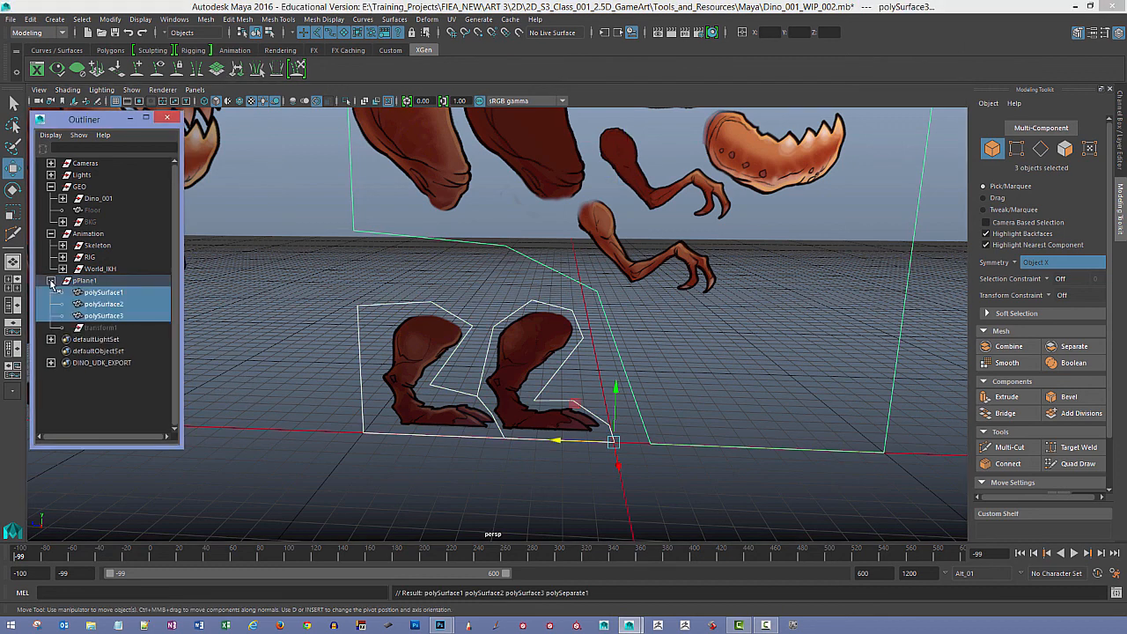
left_click(103, 295)
left_click(103, 304)
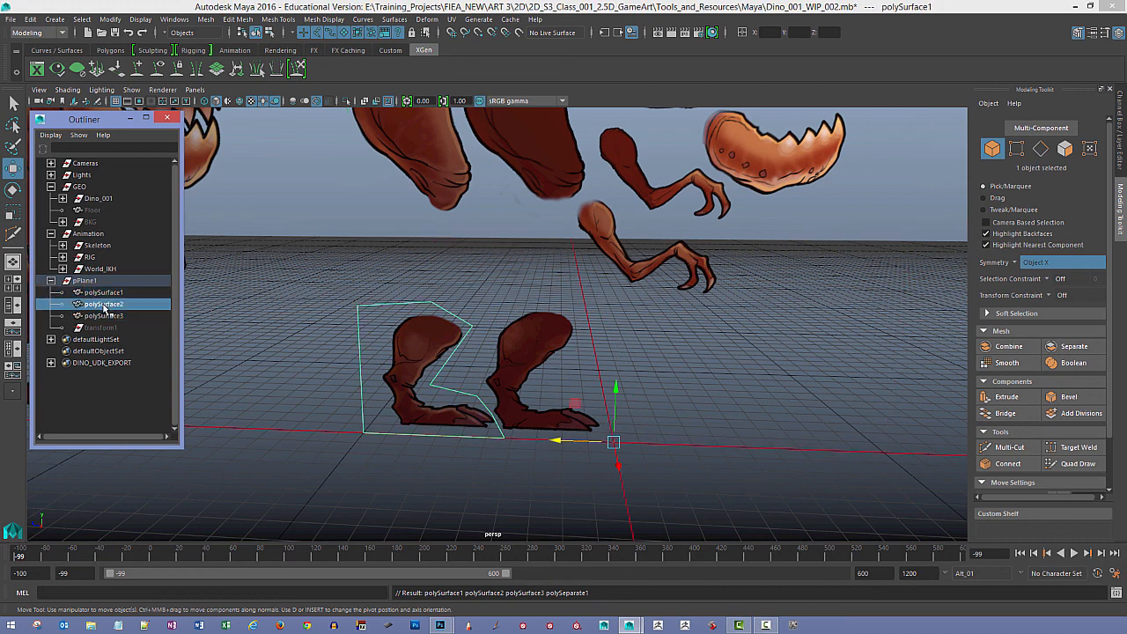
left_click(103, 315)
left_click(98, 327)
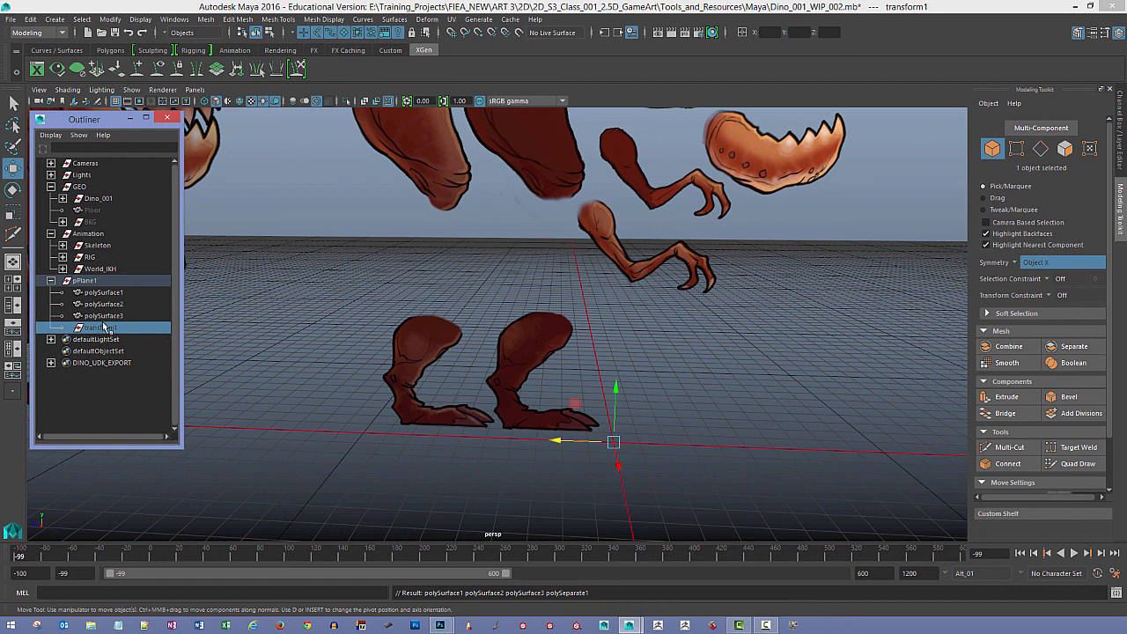
left_click(100, 316)
left_click(92, 282)
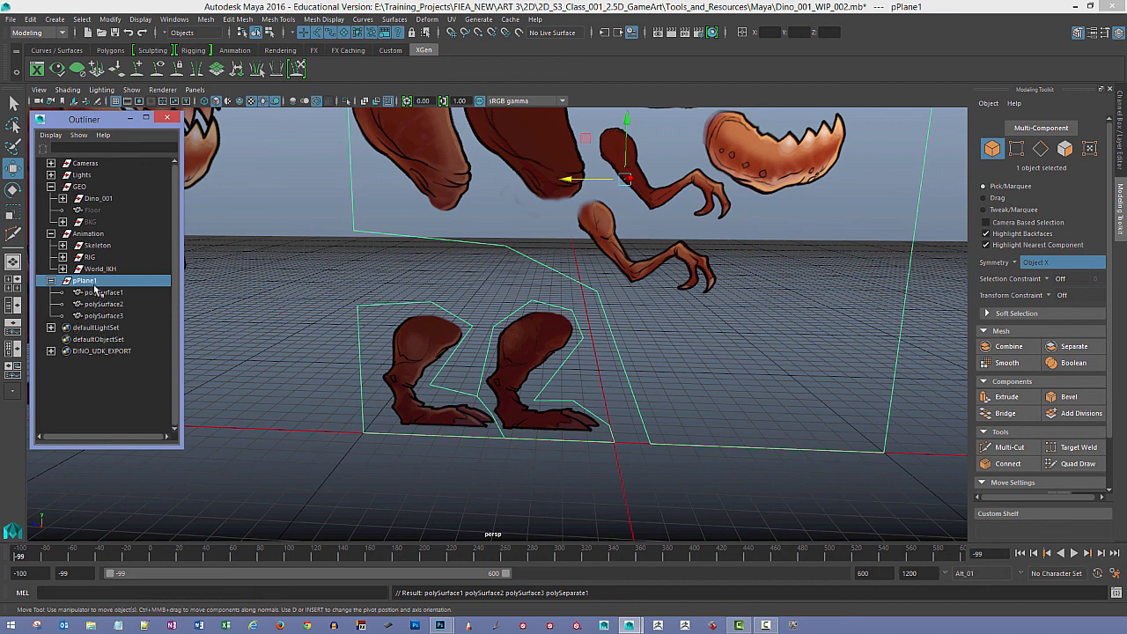
Step: Select the polySurface1 leg piece and display its transform attributes
left_click(104, 292)
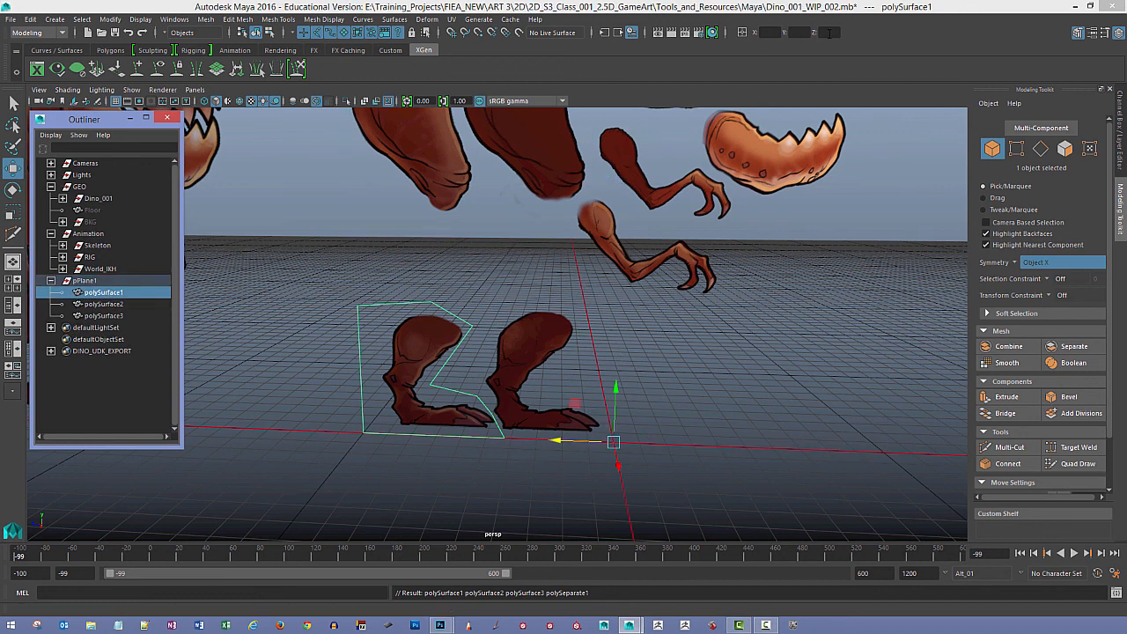
left_click(1121, 117)
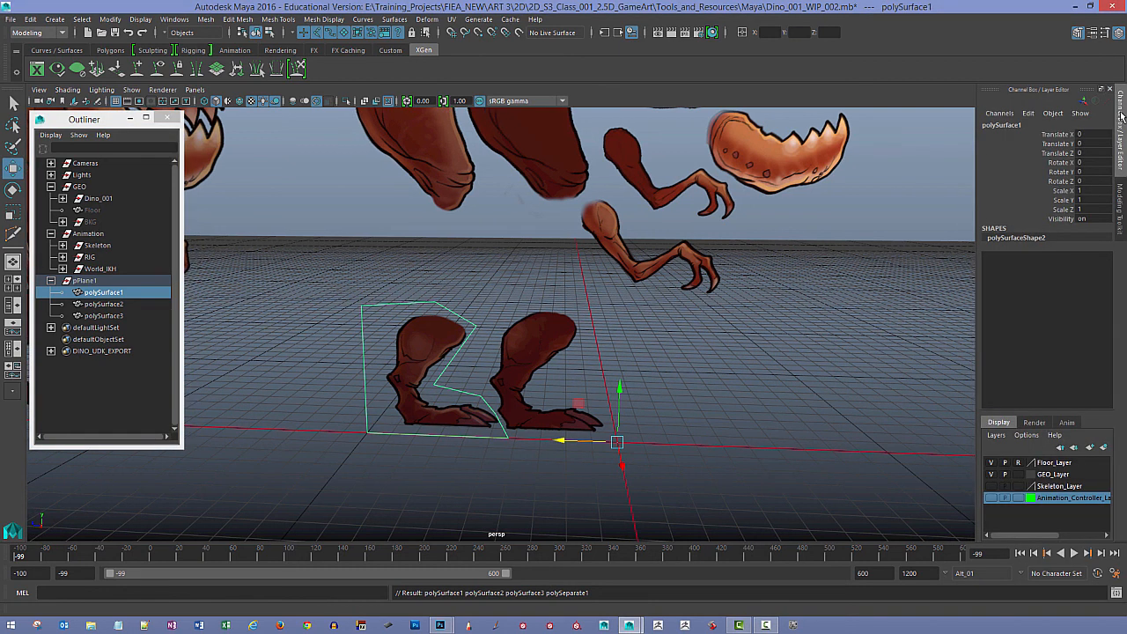
left_click(101, 315)
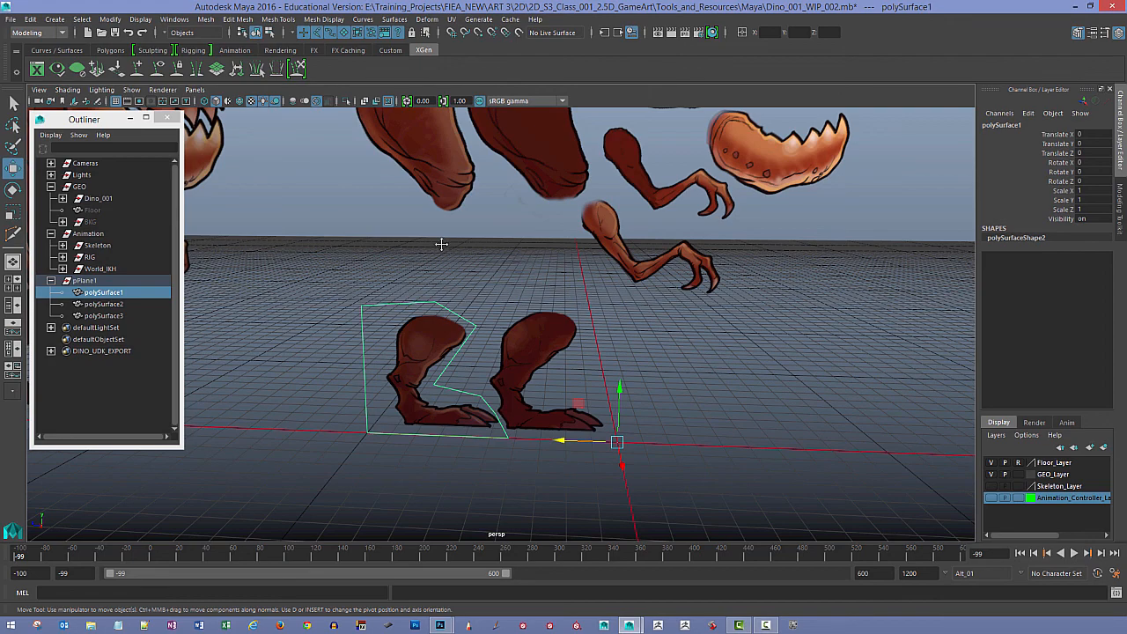
Step: Examine the two lower-leg pieces up close by selecting each, ending with polySurface1 selected
middle_click_drag(441, 244, 405, 234, "alt")
right_click_drag(405, 234, 496, 294, "alt")
middle_click_drag(495, 295, 505, 259, "alt")
left_click_drag(506, 259, 485, 263, "alt")
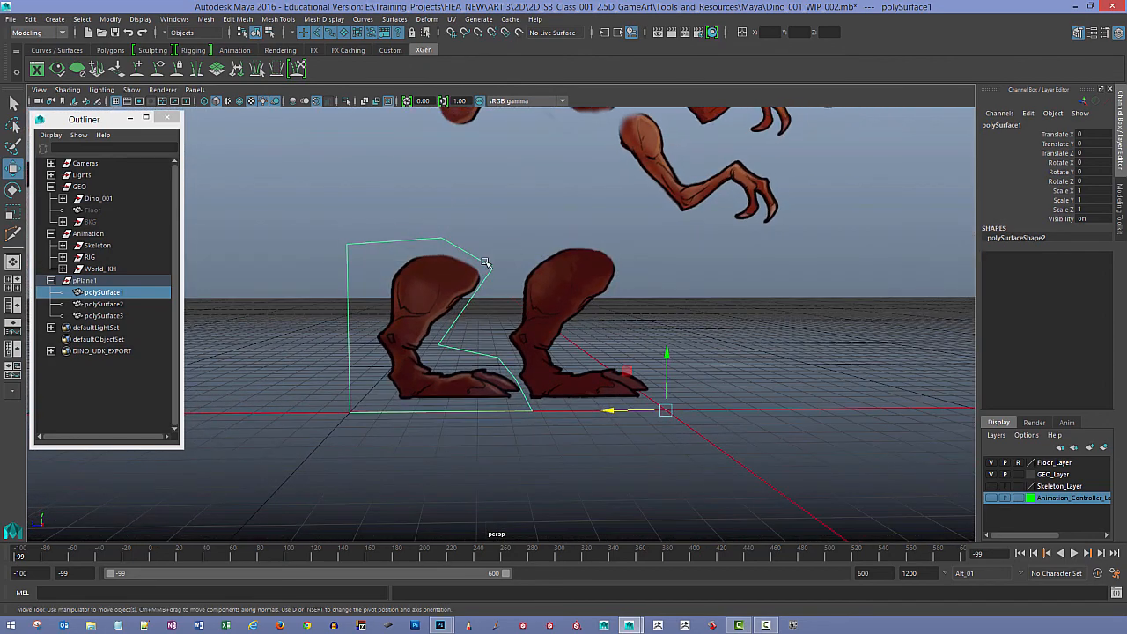
left_click(479, 230)
left_click(565, 272)
left_click(438, 282)
right_click_drag(375, 270, 371, 302, "alt")
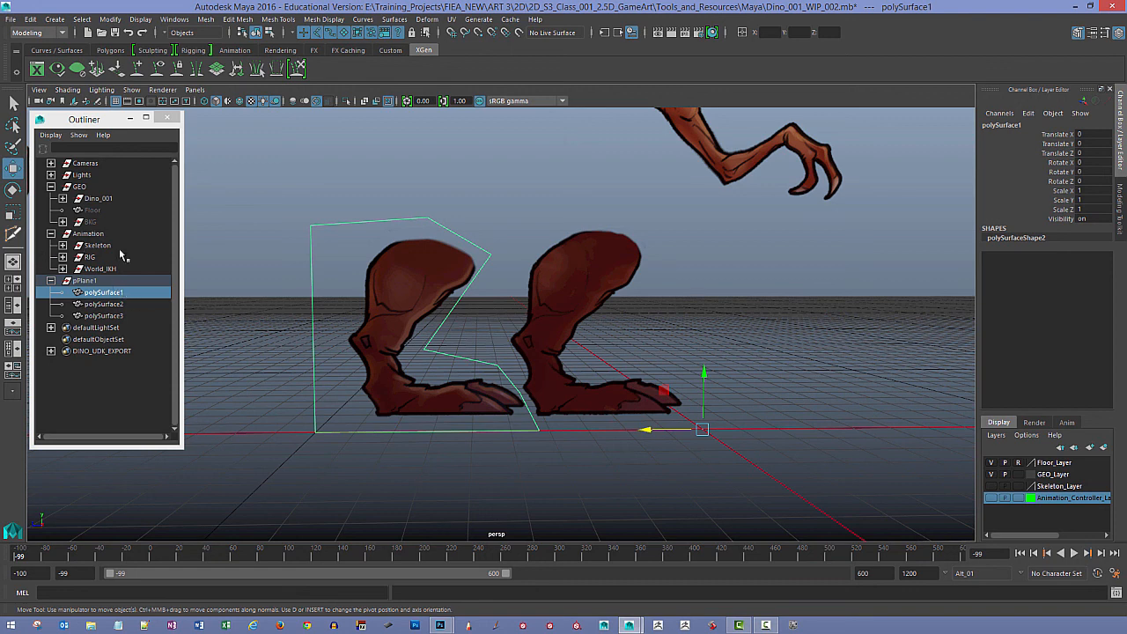
Step: Multi-Cut polySurface1 from its top edge down to its bottom edge, following the back contour of the leg and heel
right_click_drag(339, 239, 280, 240, "shift")
left_click(311, 226)
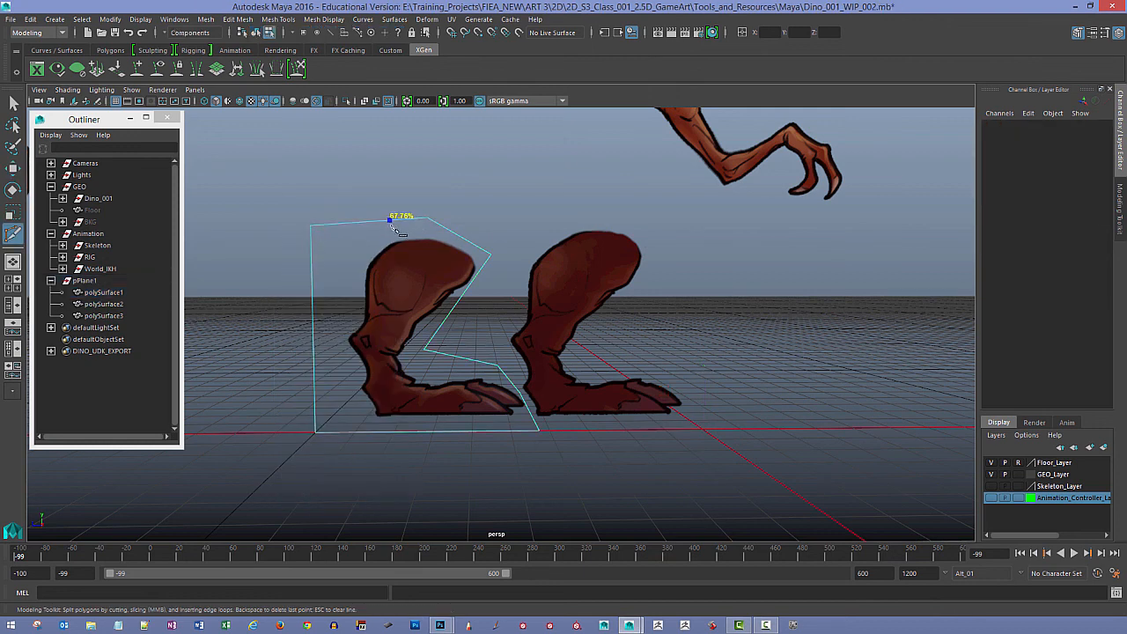
left_click(389, 219)
left_click(349, 275)
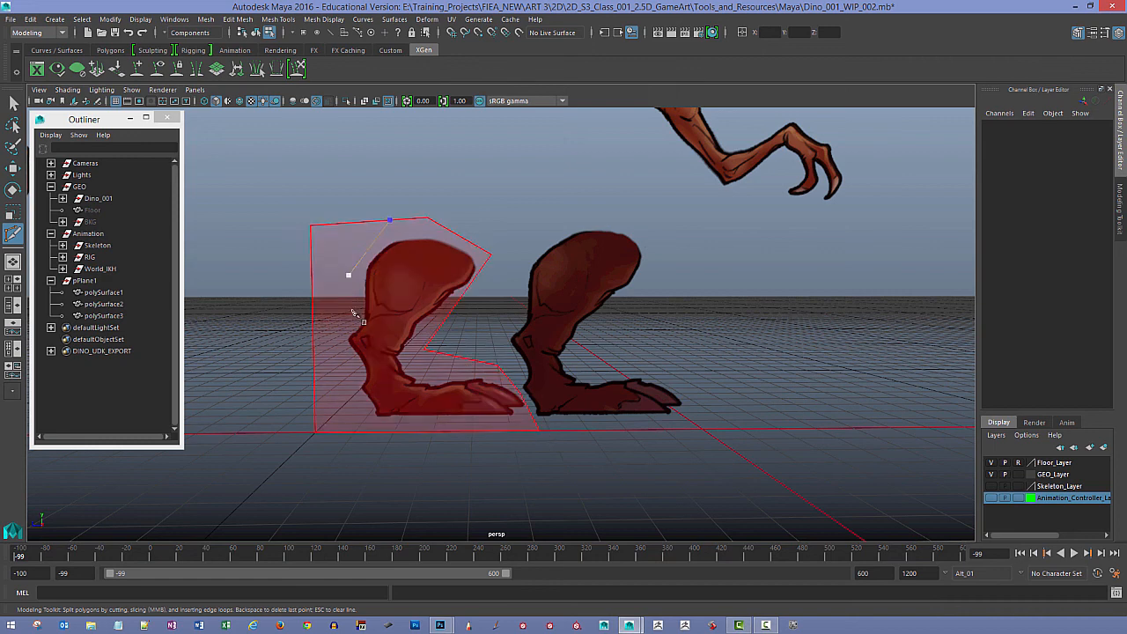
left_click(345, 319)
left_click(333, 343)
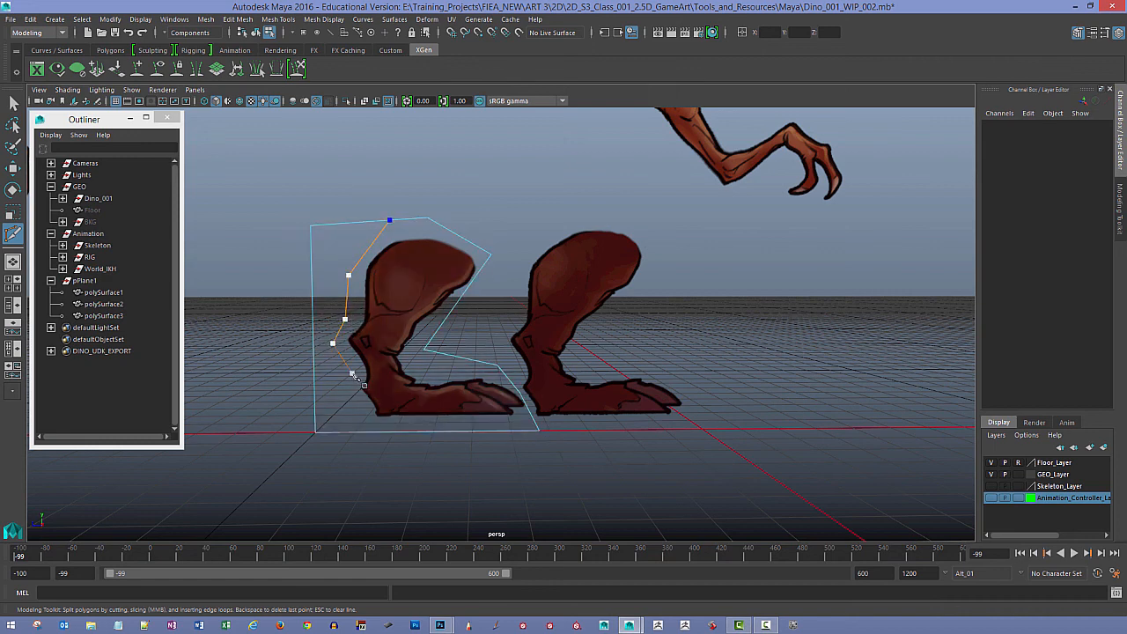
left_click(353, 374)
left_click(362, 432)
key("Return")
Step: Cut polySurface1 horizontally just beneath the foot and delete the excess faces behind and below the leg
left_click(536, 418)
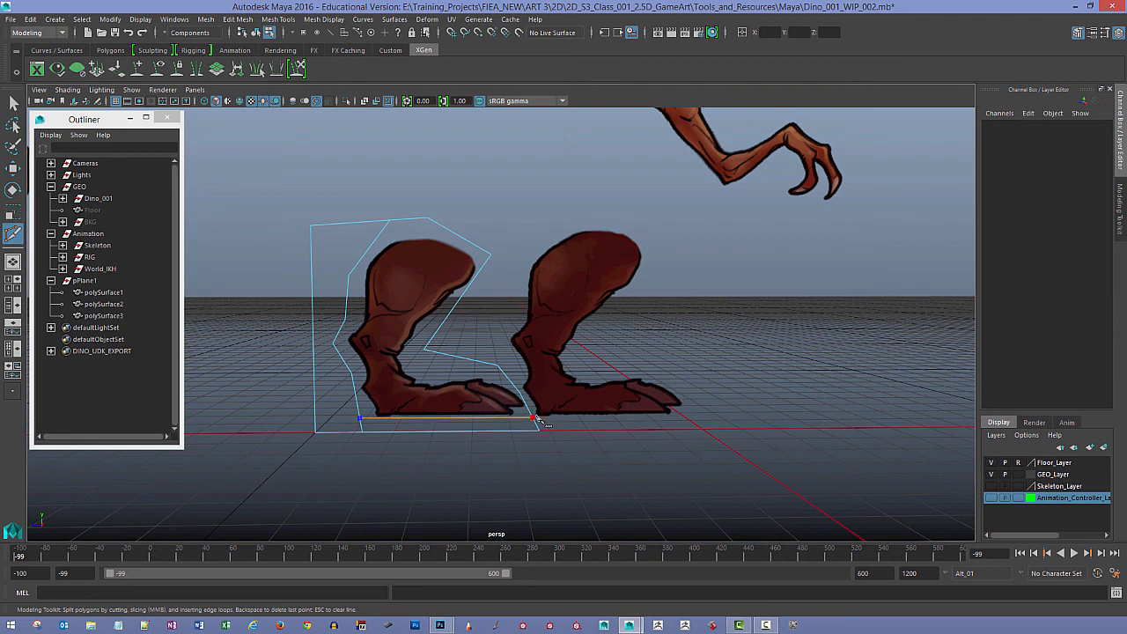
key("Return")
key("q")
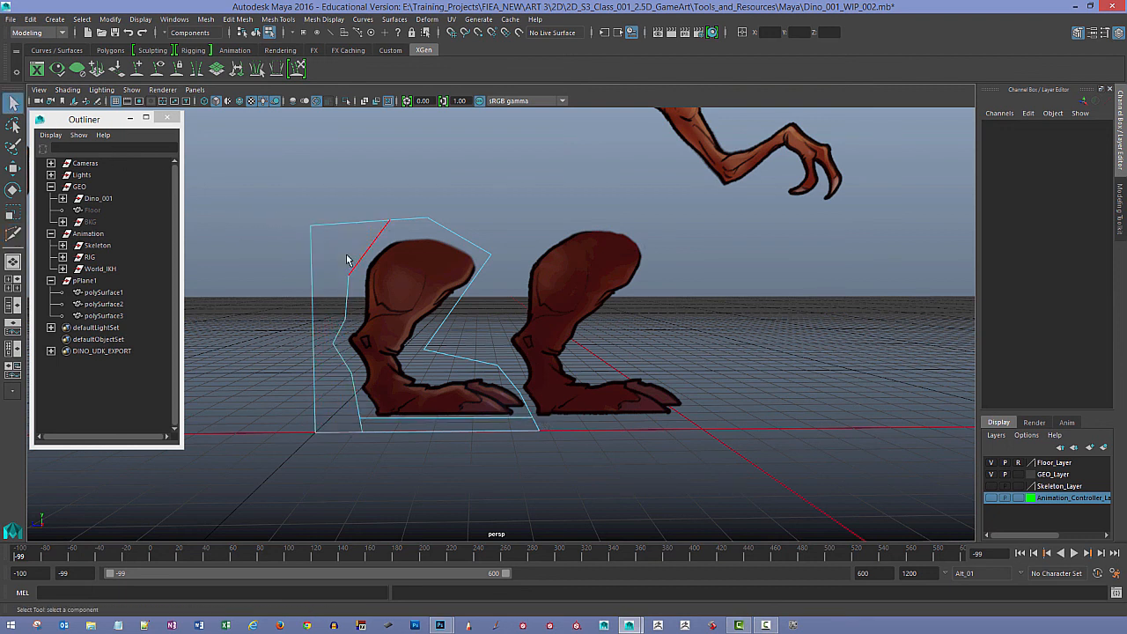
key("F11")
left_click(326, 280)
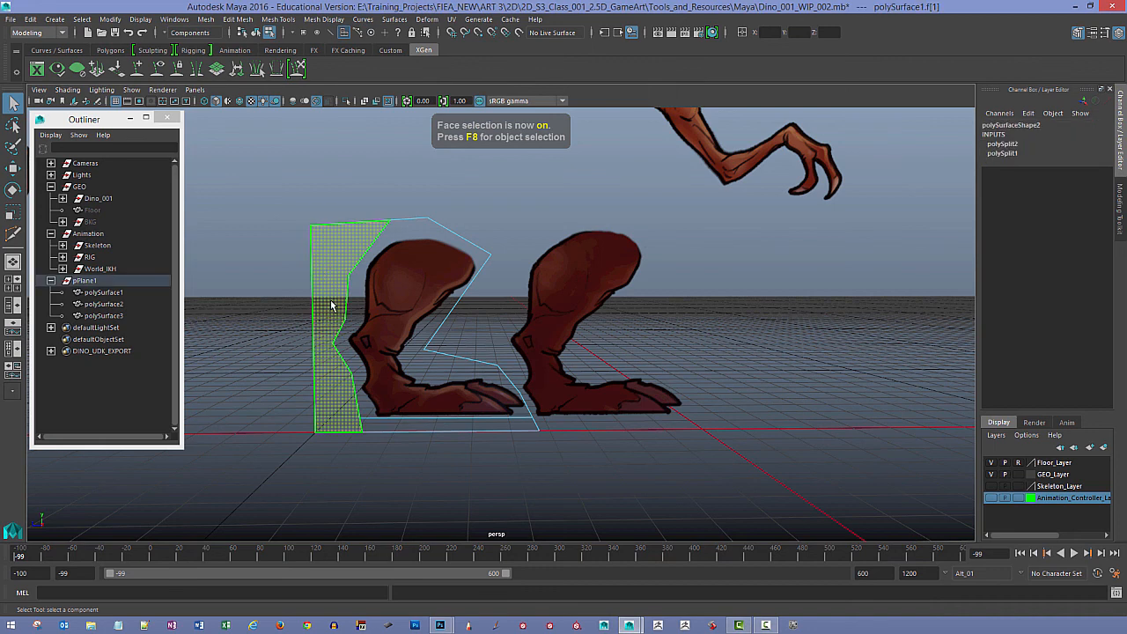
key("Delete")
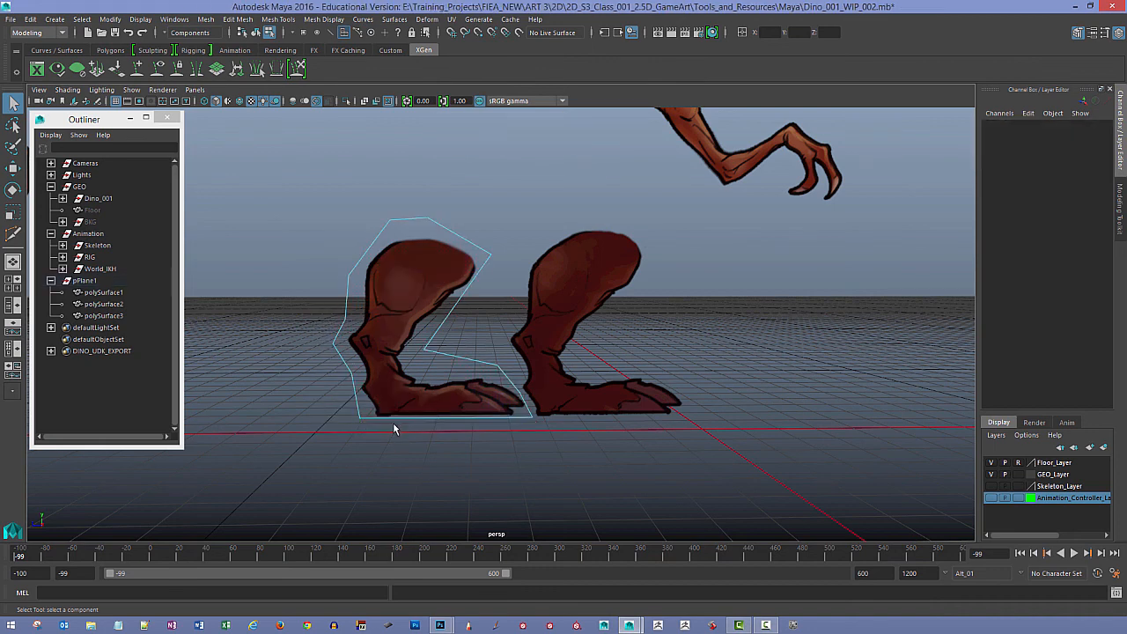
Step: Multi-Cut a centre line through the polySurface1 leg from its top vertex, down the shin and along the foot to the toe-side vertex
left_click(13, 236)
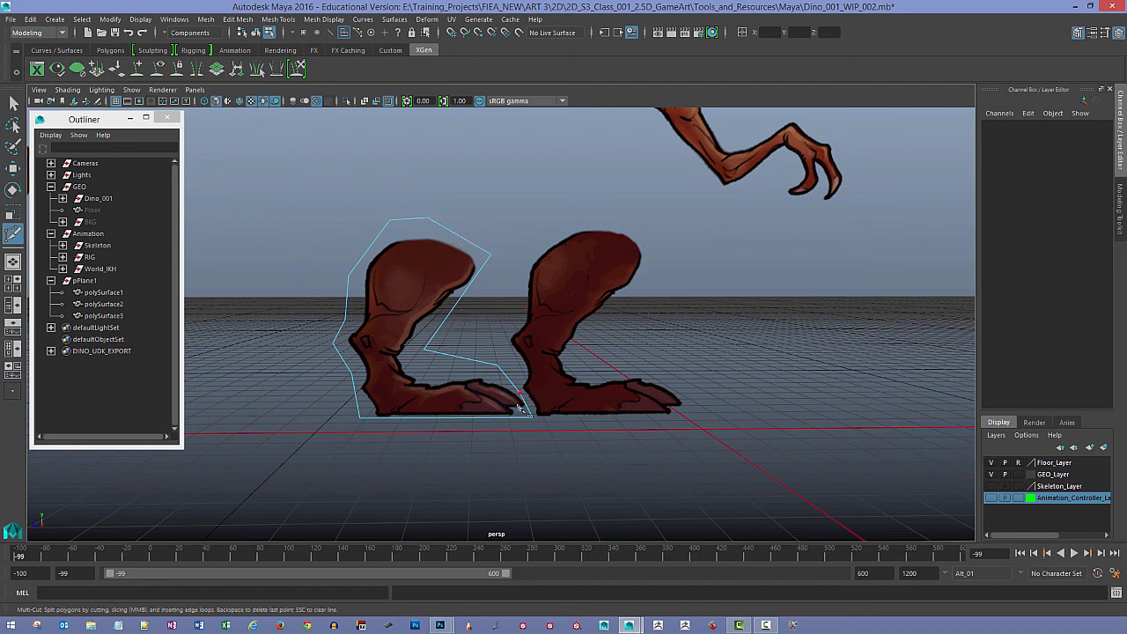
left_click(351, 373)
left_click(383, 341)
left_click(396, 394)
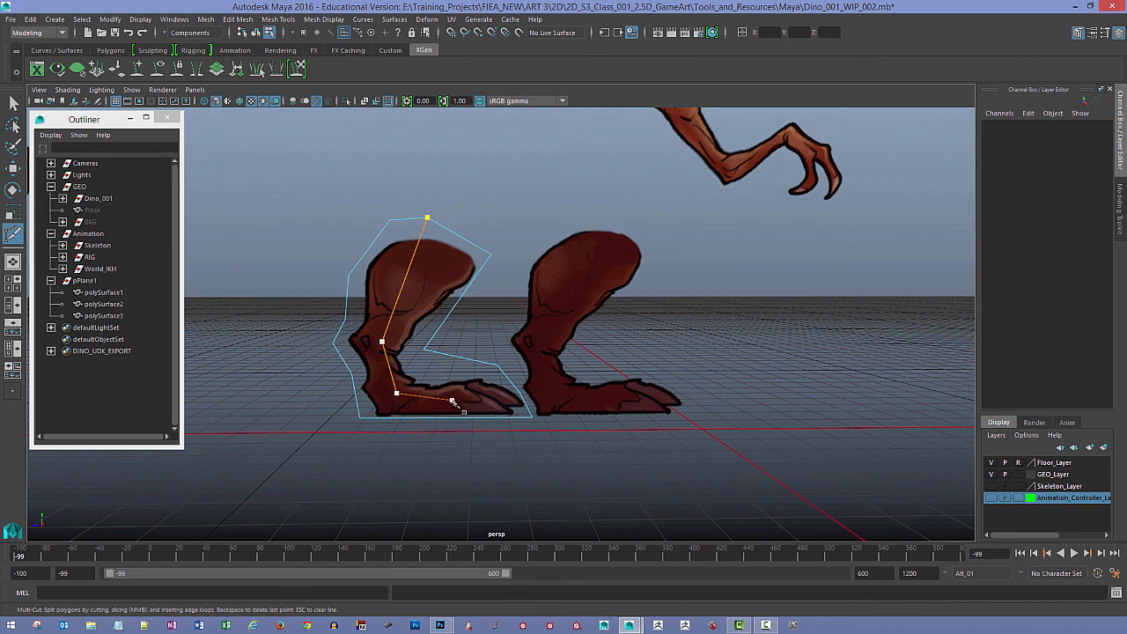
left_click(452, 400)
left_click(520, 392)
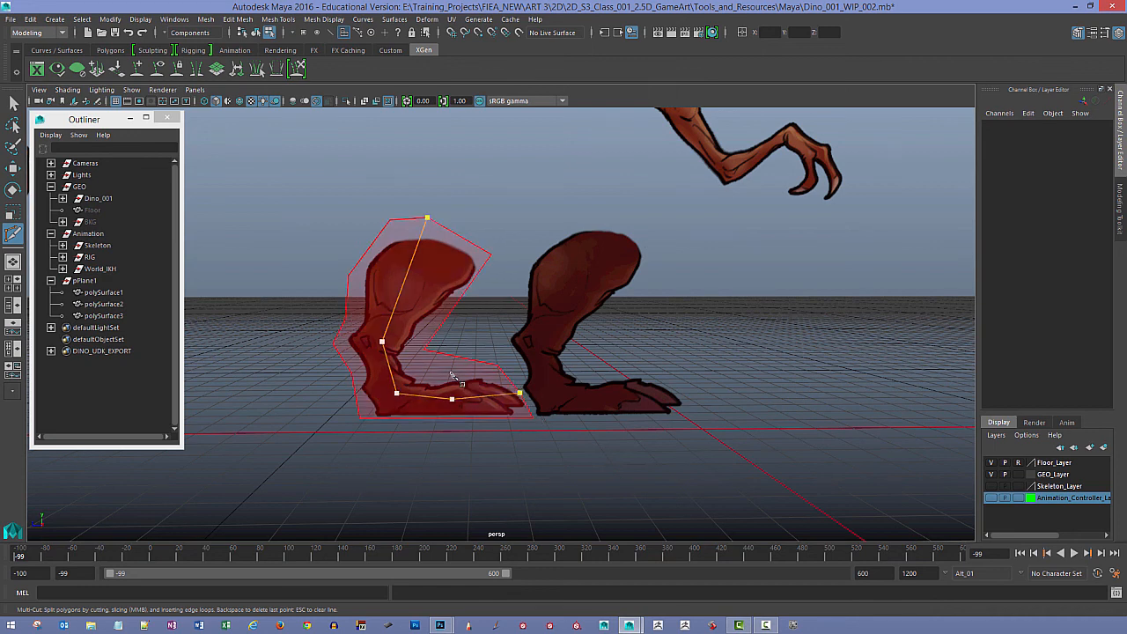
key("Return")
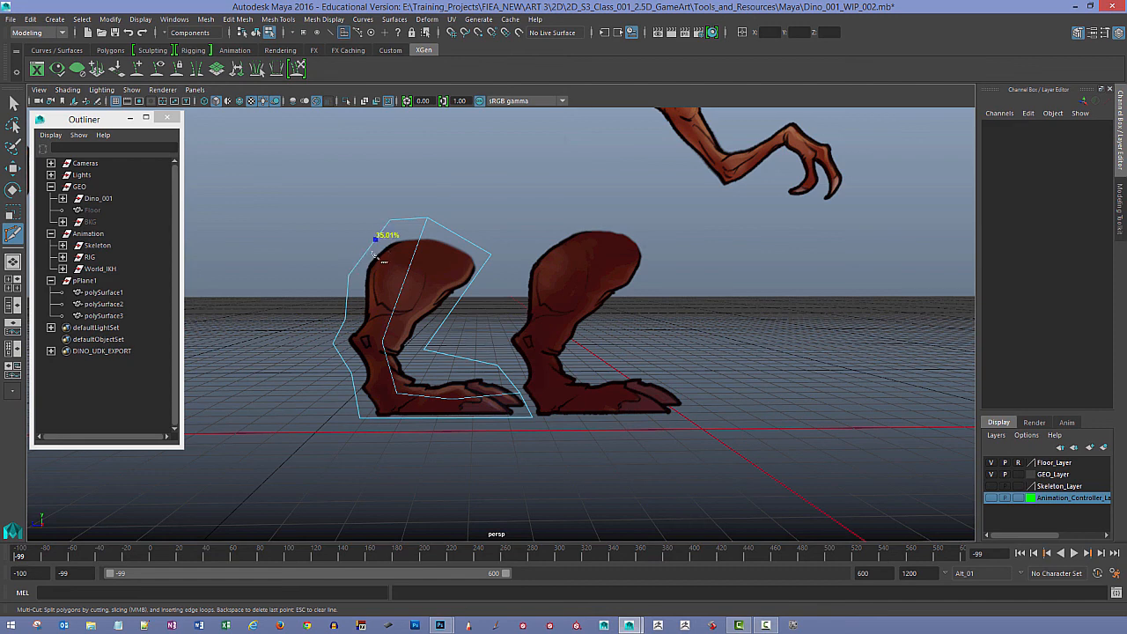
Step: Multi-Cut two crosswise edges across the thigh of polySurface1, each running from the back edge through the centre line to the front edge
left_click(349, 275)
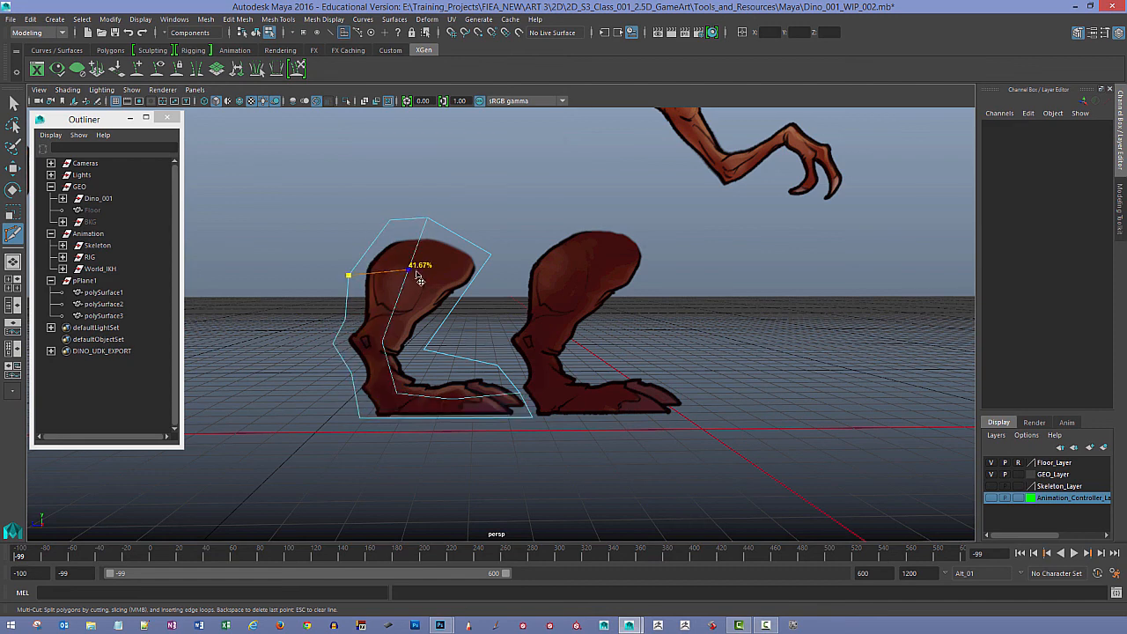
left_click(464, 290)
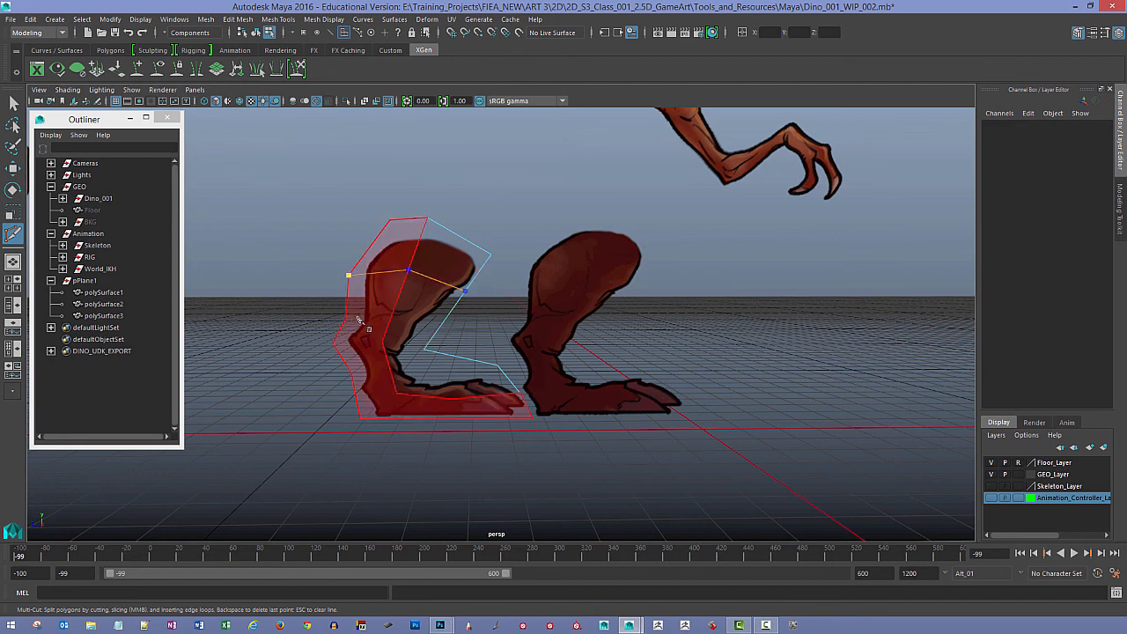
key("Return")
left_click(345, 319)
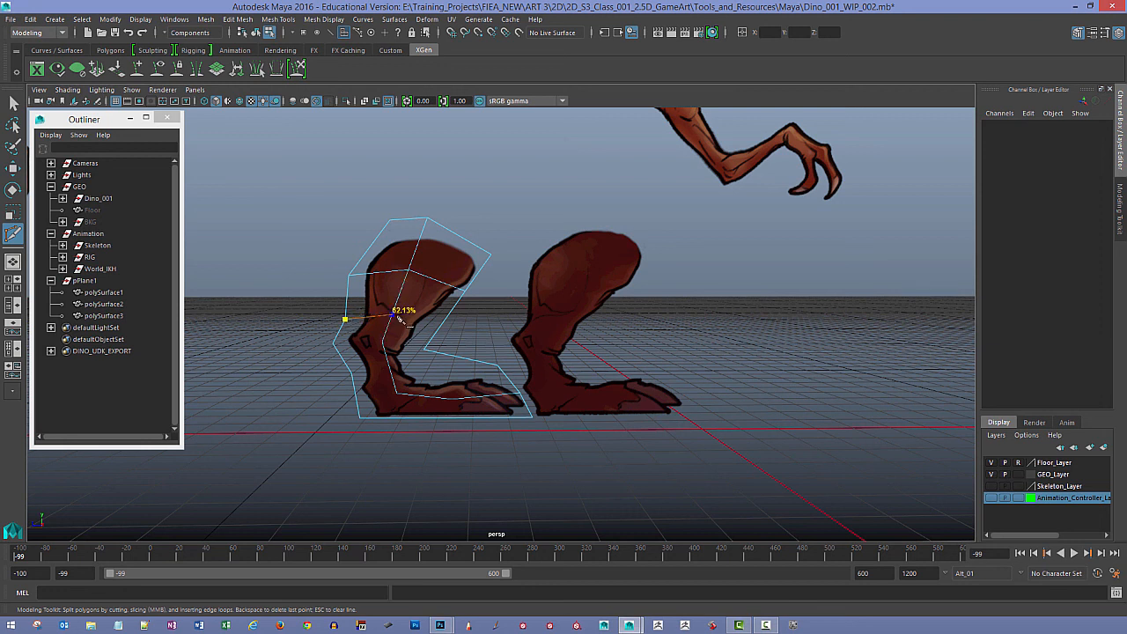
left_click(395, 310)
left_click(445, 323)
key("Return")
Step: Multi-Cut three edges around the ankle of polySurface1, joining the inner bend vertex to the two back vertices and the heel corner across the centre line
left_click(424, 350)
left_click(382, 342)
left_click(332, 344)
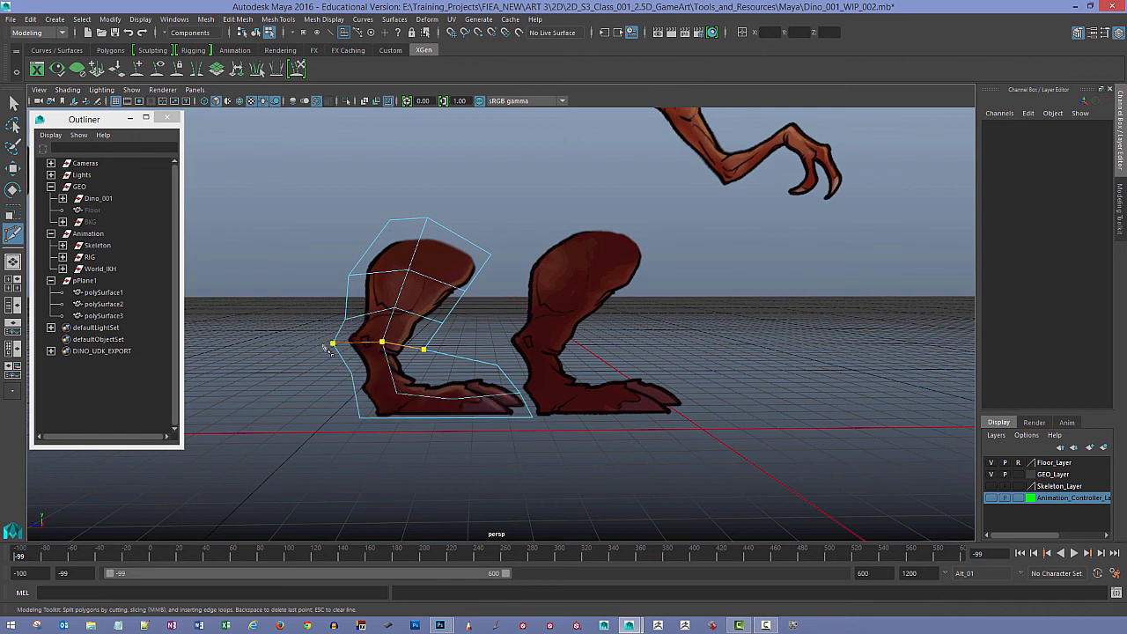
key("Return")
left_click(352, 373)
left_click(425, 351)
key("Return")
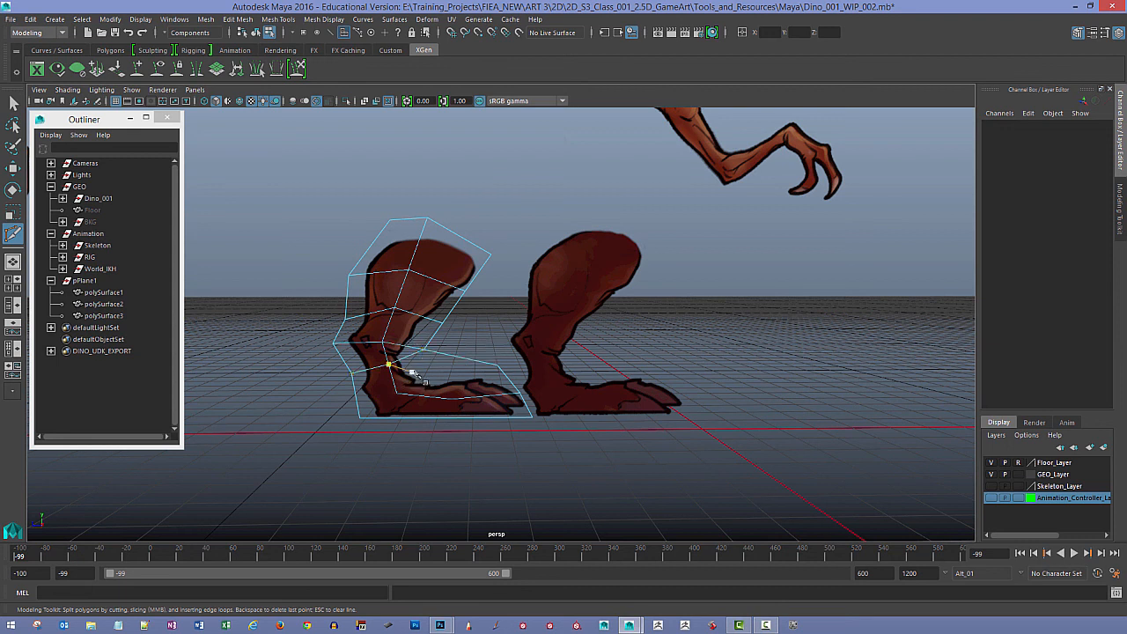
left_click(361, 418)
left_click(396, 394)
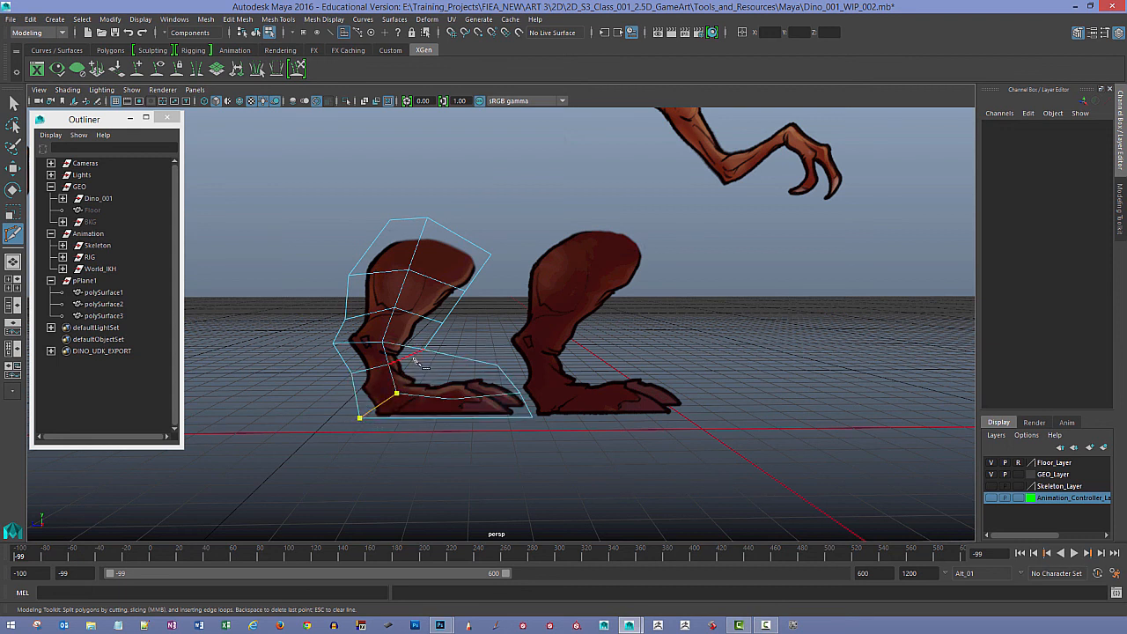
key("Return")
Step: Multi-Cut three roughly vertical edges across the foot of polySurface1, spaced between the heel and the toes from the sole to the upper edge
left_click(450, 401)
left_click(463, 361)
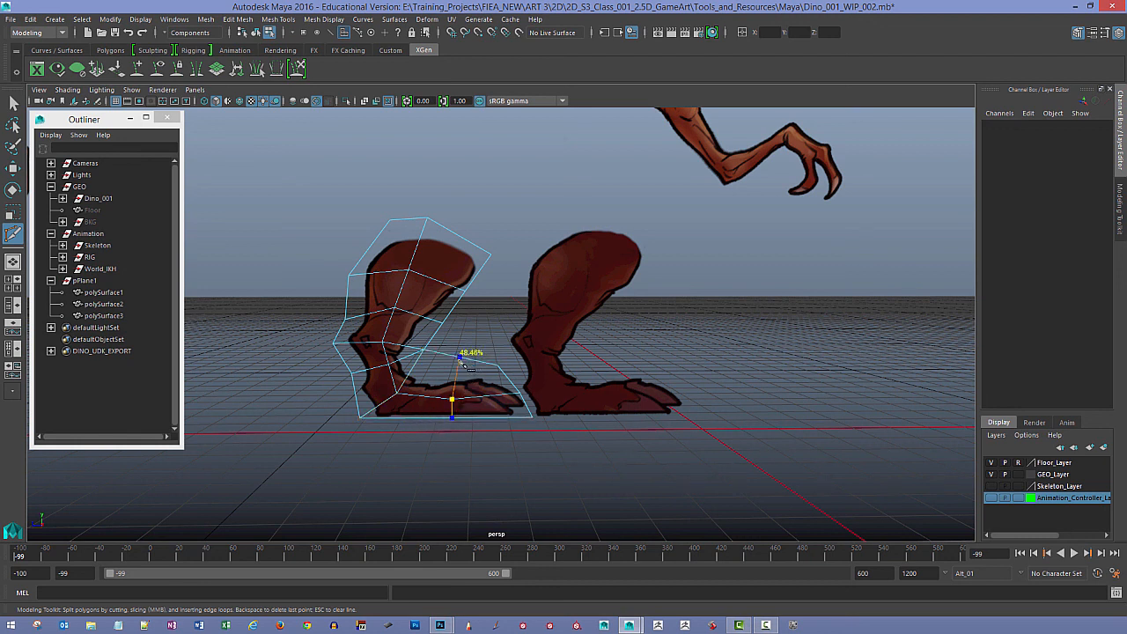
right_click(461, 361)
left_click(415, 419)
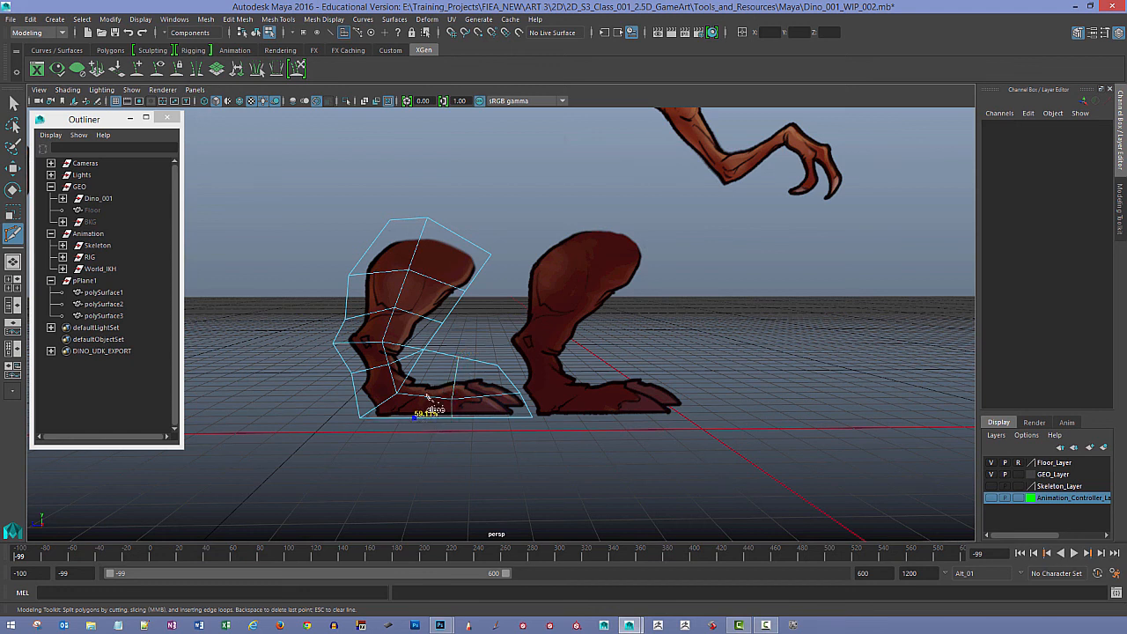
left_click(437, 352)
key("Return")
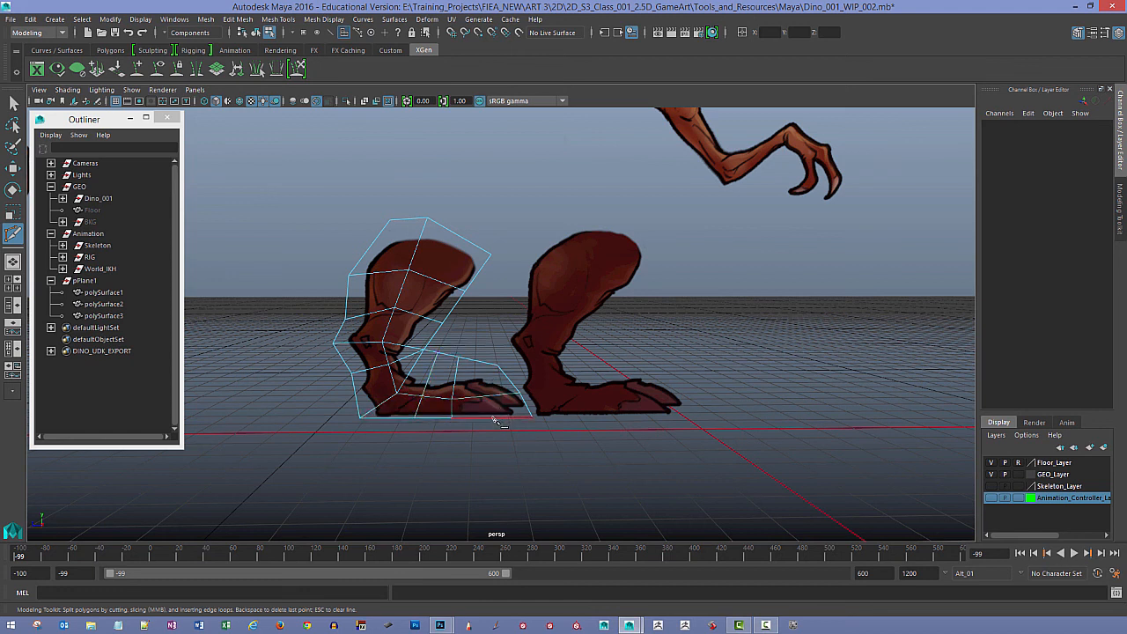
left_click(492, 415)
left_click(482, 364)
key("Return")
Step: Multi-Cut an extra edge from the back of the heel through the centre line to the inner bend vertex, and exit the tool
left_click(356, 398)
left_click(404, 373)
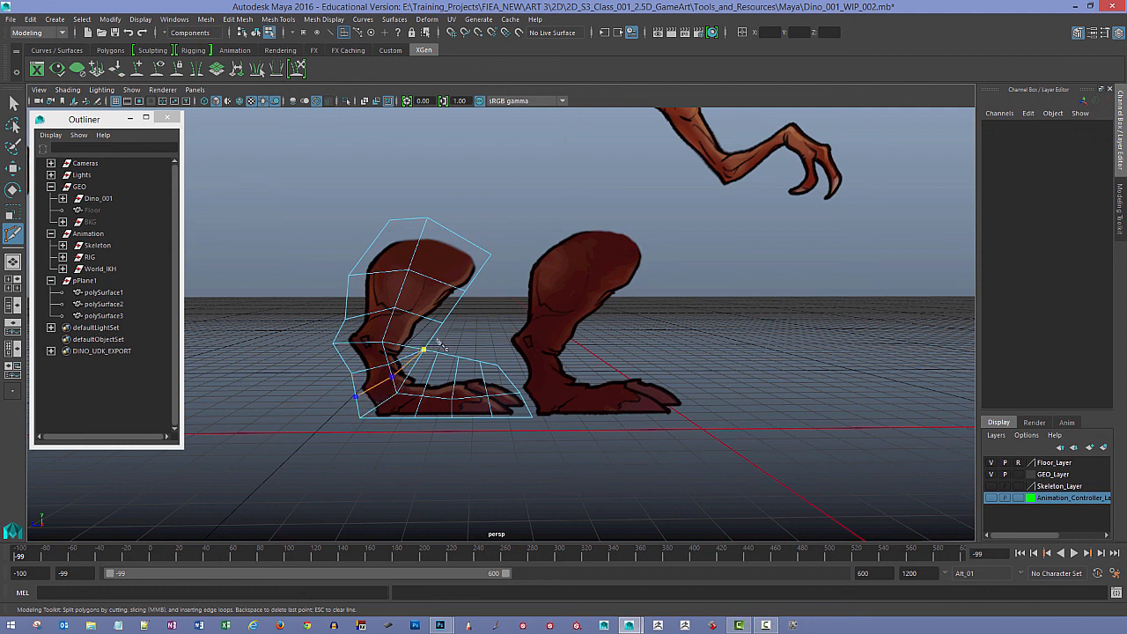
left_click(435, 347)
left_click(423, 350)
right_click_drag(448, 354, 472, 342, "alt")
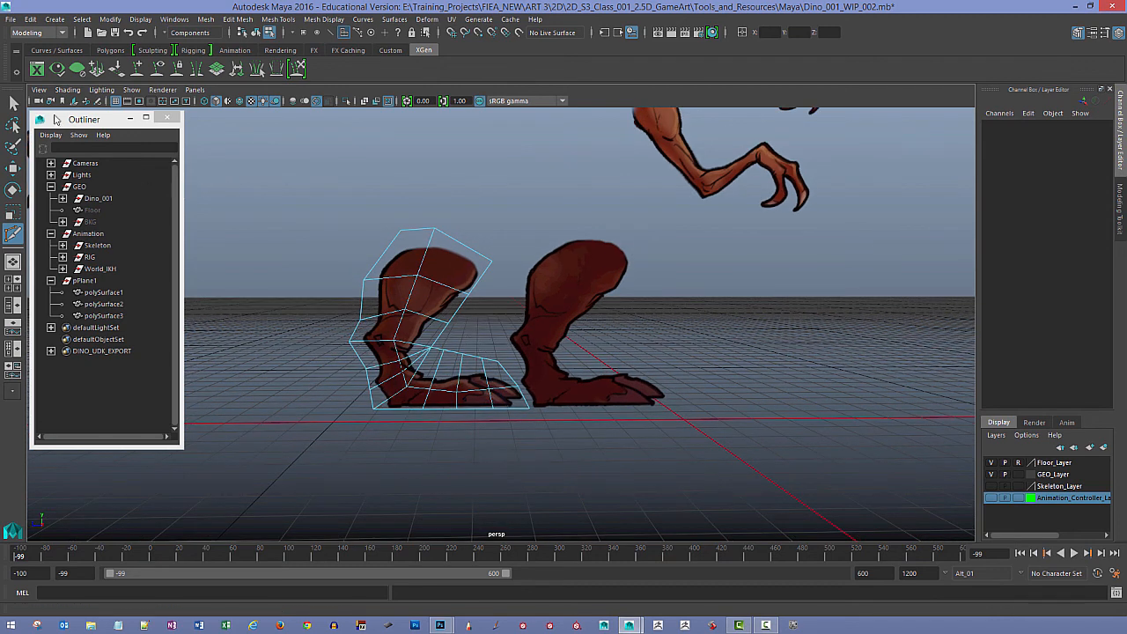
left_click(13, 103)
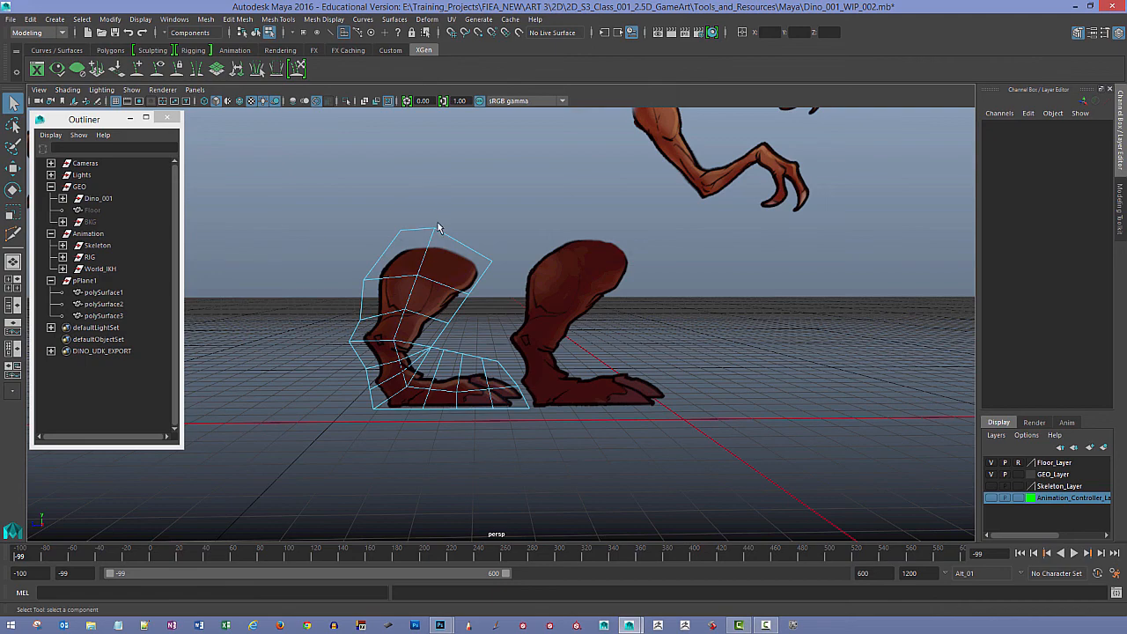
Step: Try moving the back thigh vertex of polySurface1 upward twice to test the deformation, undoing each move
left_click_drag(439, 228, 373, 220, "alt")
right_click_drag(372, 219, 473, 269, "alt")
left_click_drag(473, 269, 360, 274, "alt")
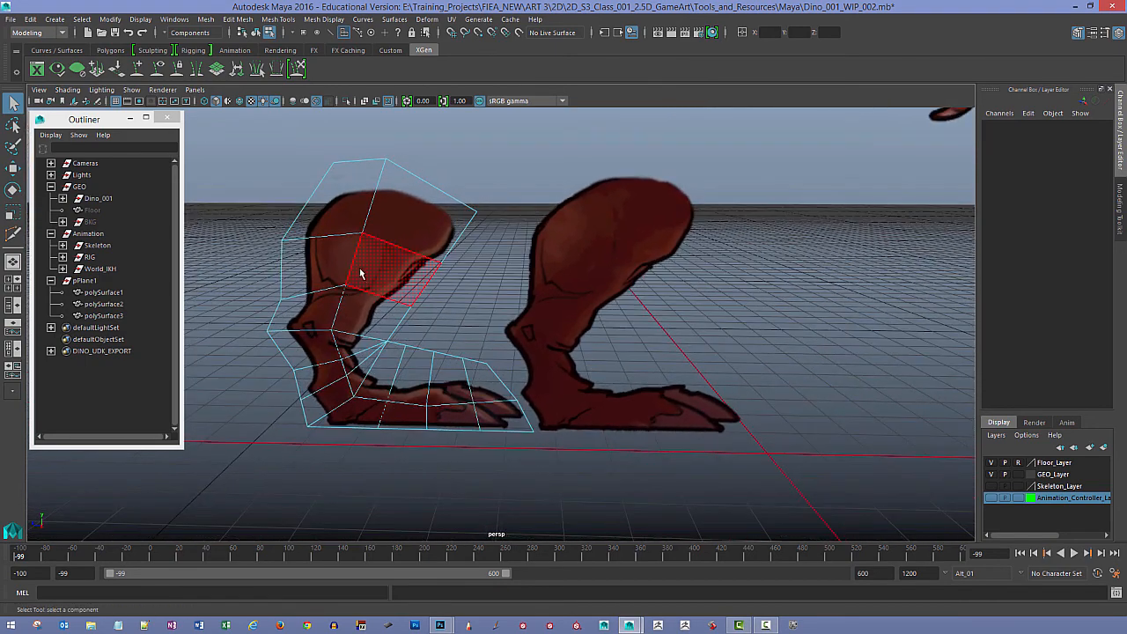
right_click(293, 242)
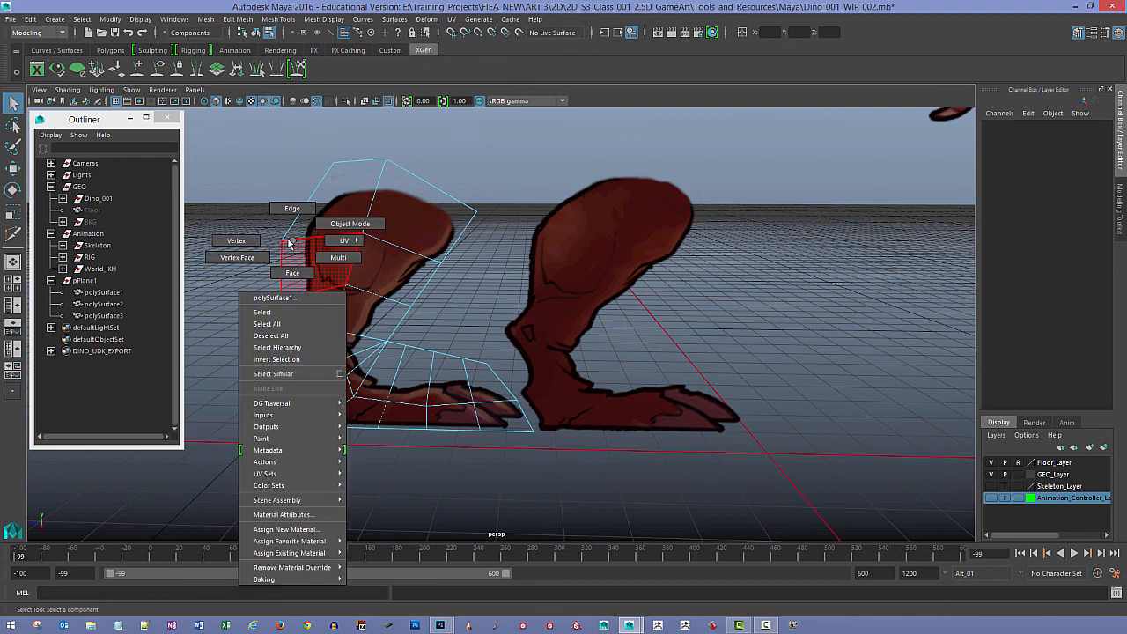
right_click_drag(289, 243, 249, 242)
left_click(286, 244)
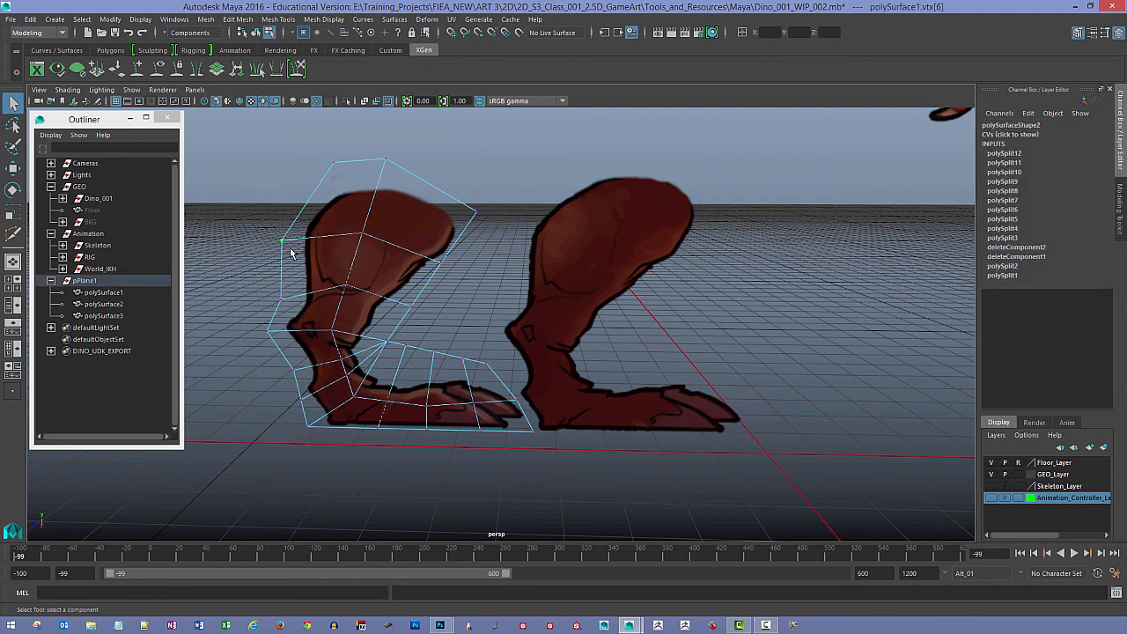
key("w")
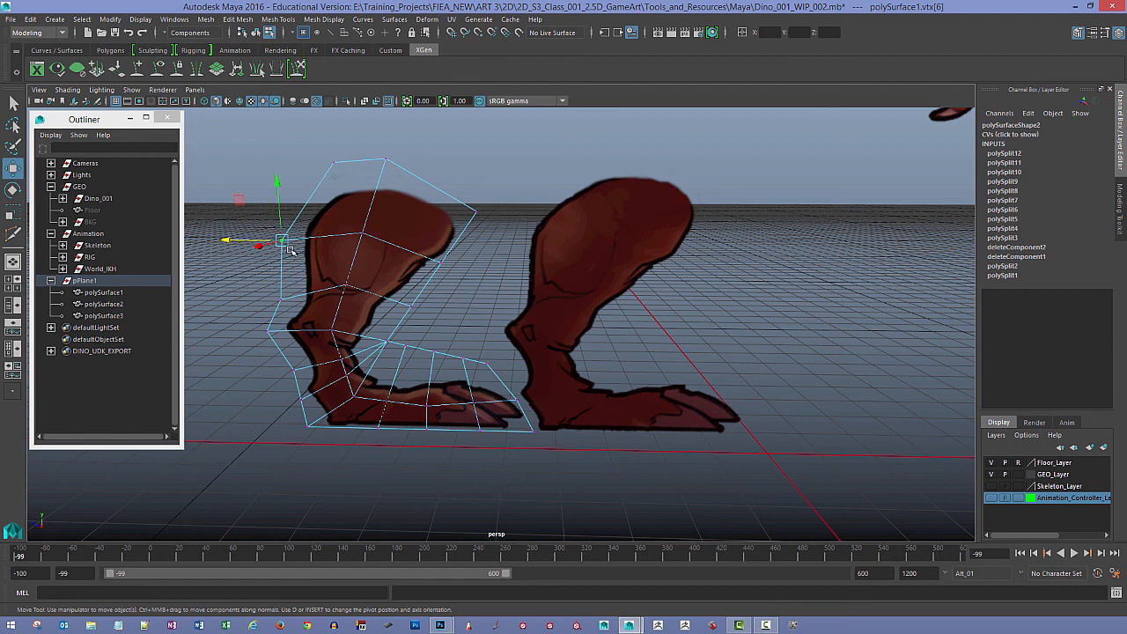
left_click_drag(281, 241, 278, 204)
key("ctrl+z")
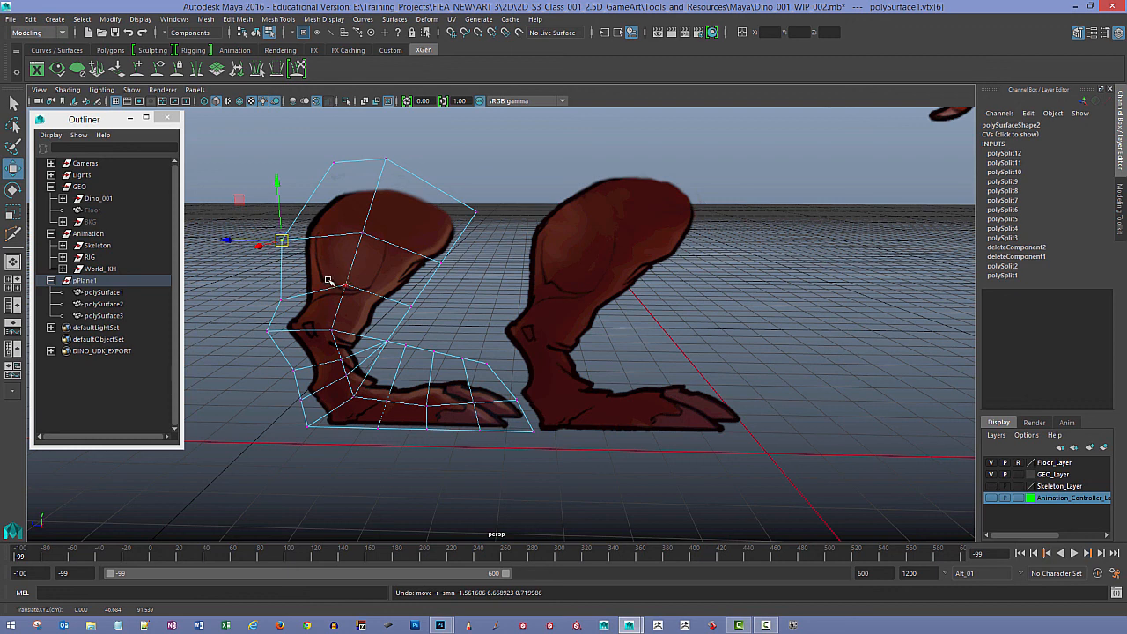
left_click_drag(281, 240, 293, 181)
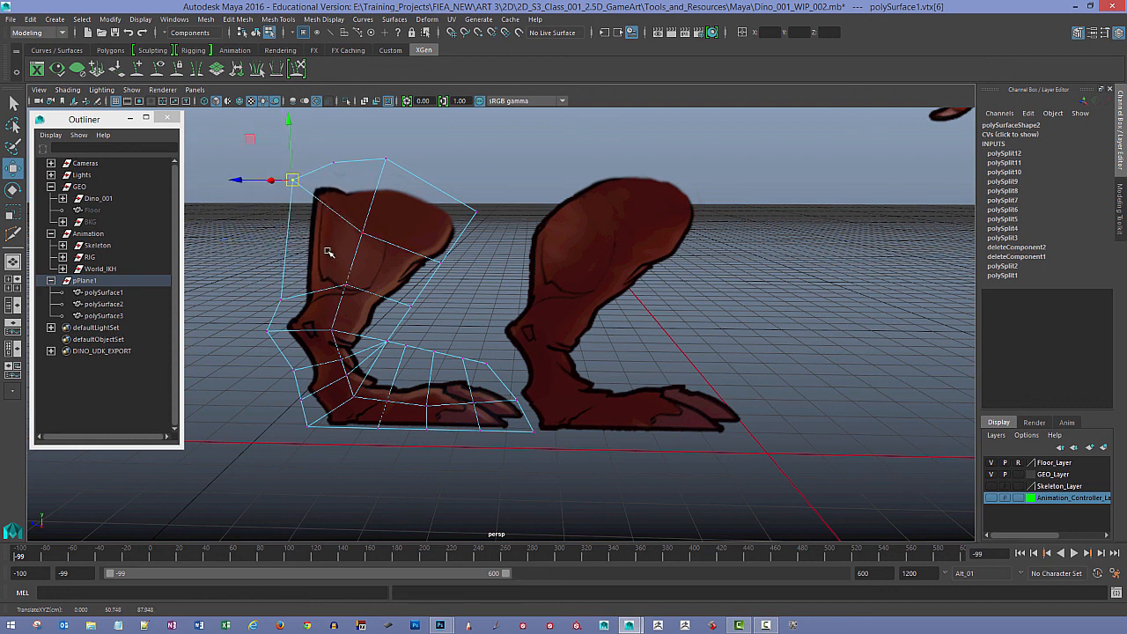
key("ctrl+z")
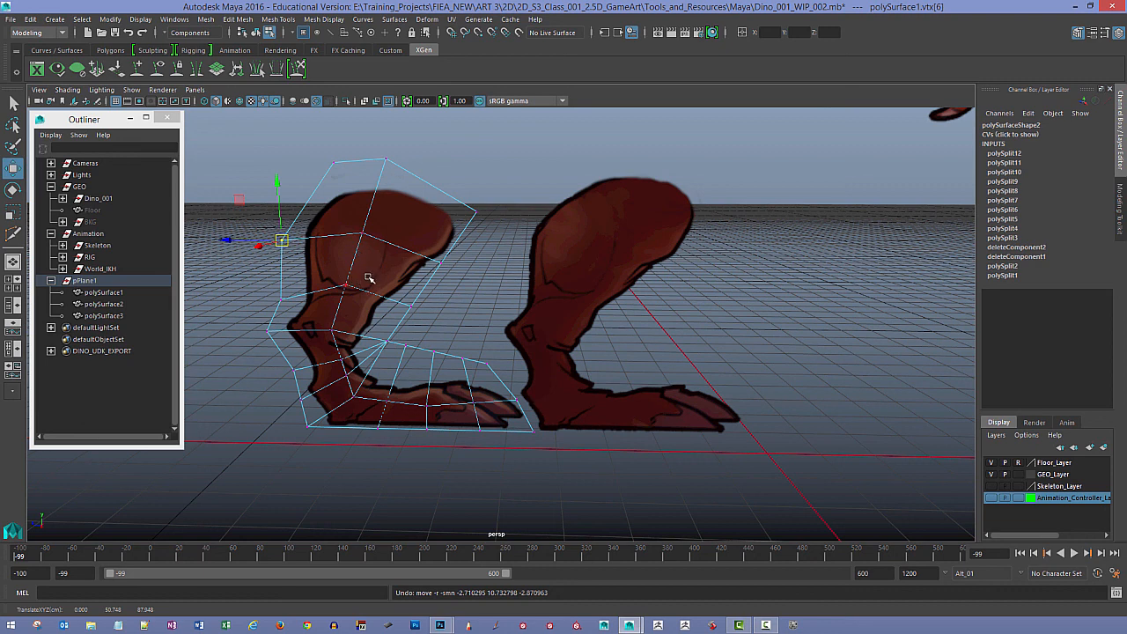
Step: Delete the construction history of polySurface1 in object mode and triangulate the mesh
key("F8")
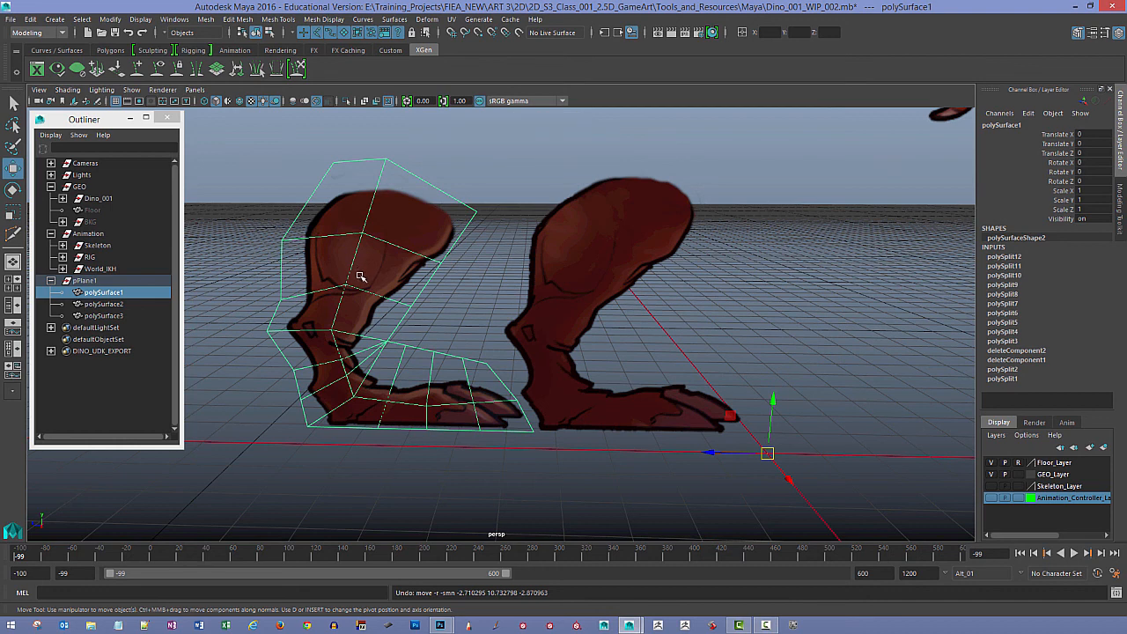
key("alt+shift+d")
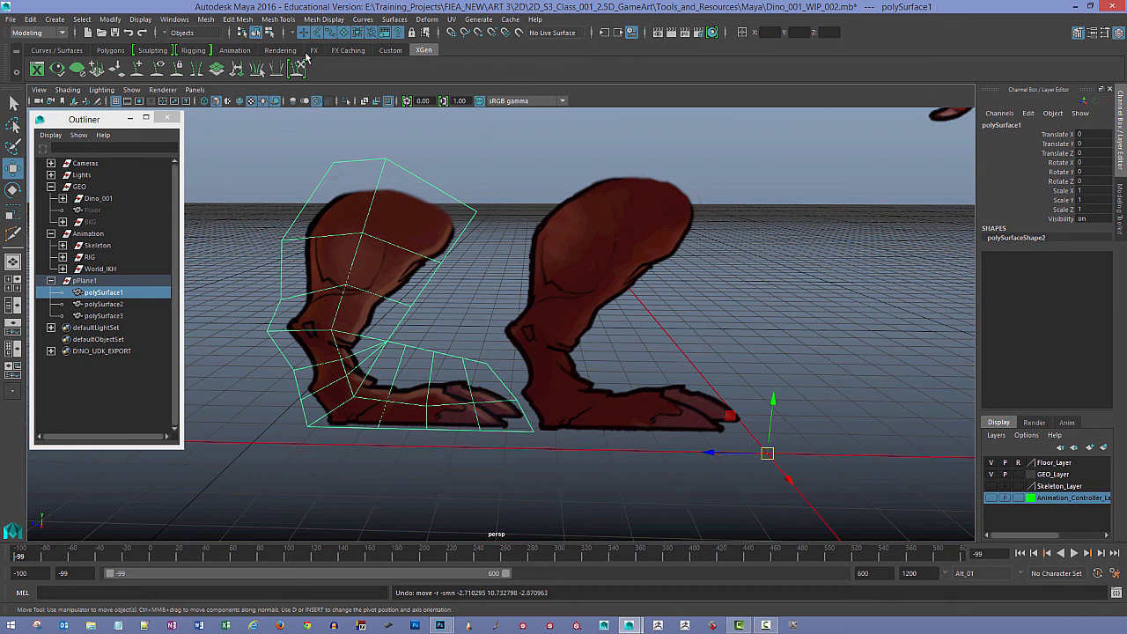
left_click(237, 20)
mouse_move(212, 19)
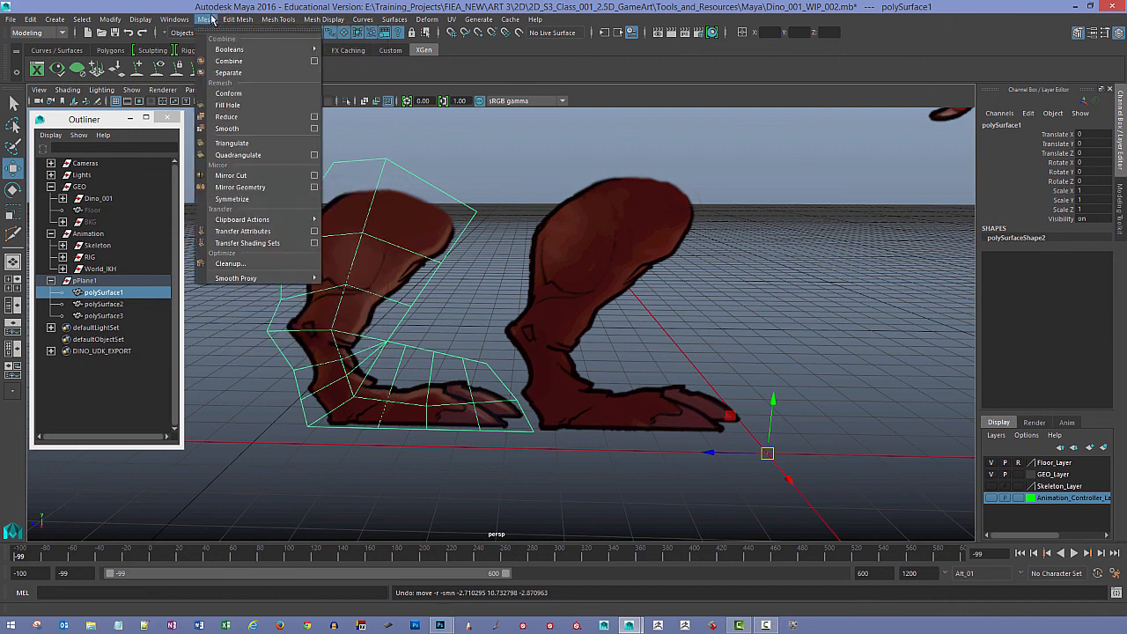
left_click(234, 144)
key("F8")
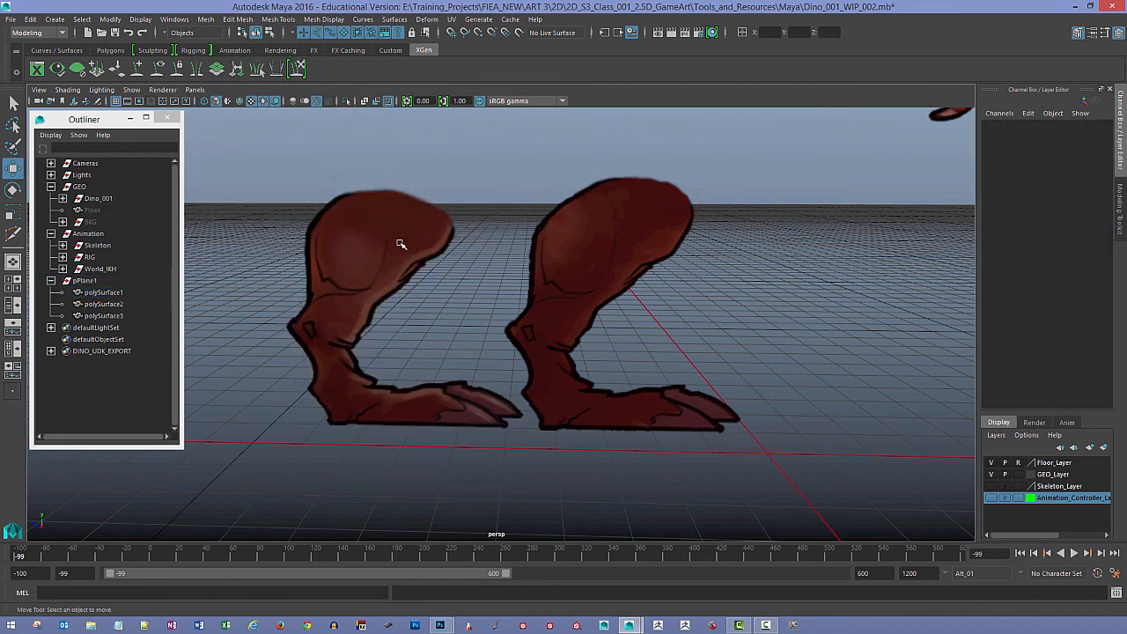
left_click(400, 240)
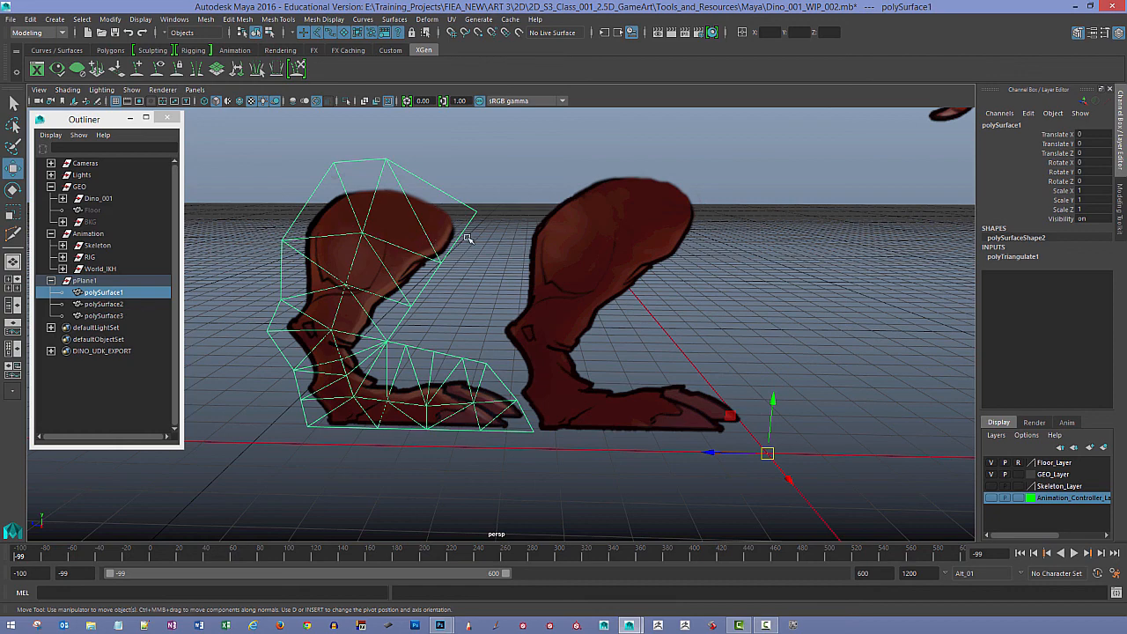
Step: Try moving the back thigh vertex of the triangulated polySurface1 and undo the move
left_click_drag(485, 257, 473, 262, "alt")
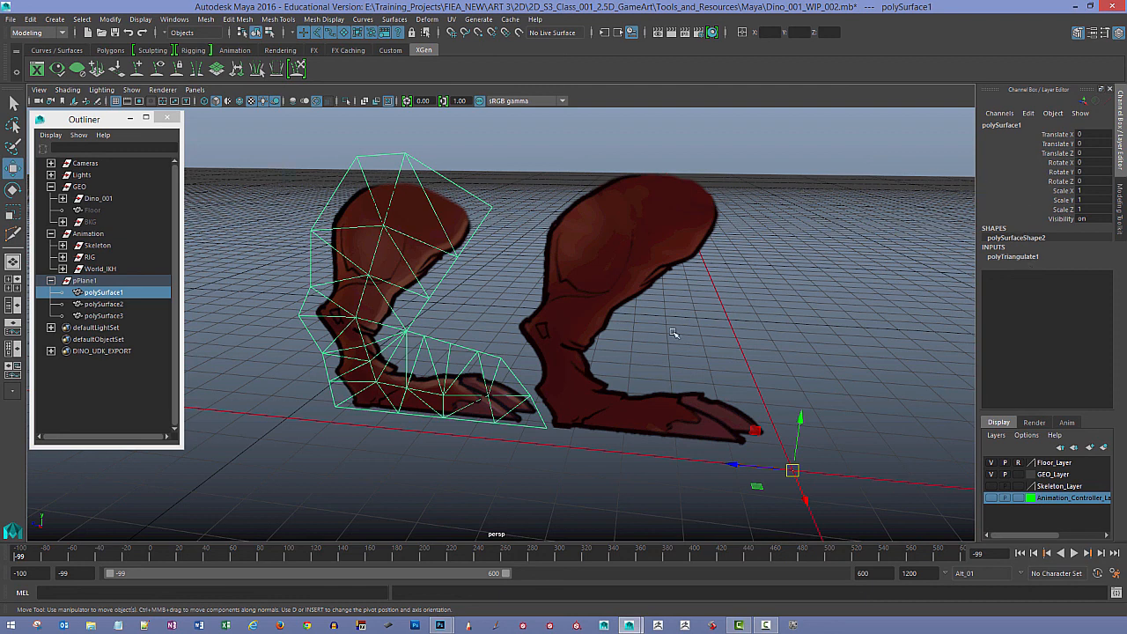
left_click(306, 215)
left_click(351, 225)
key("F9")
left_click(312, 231)
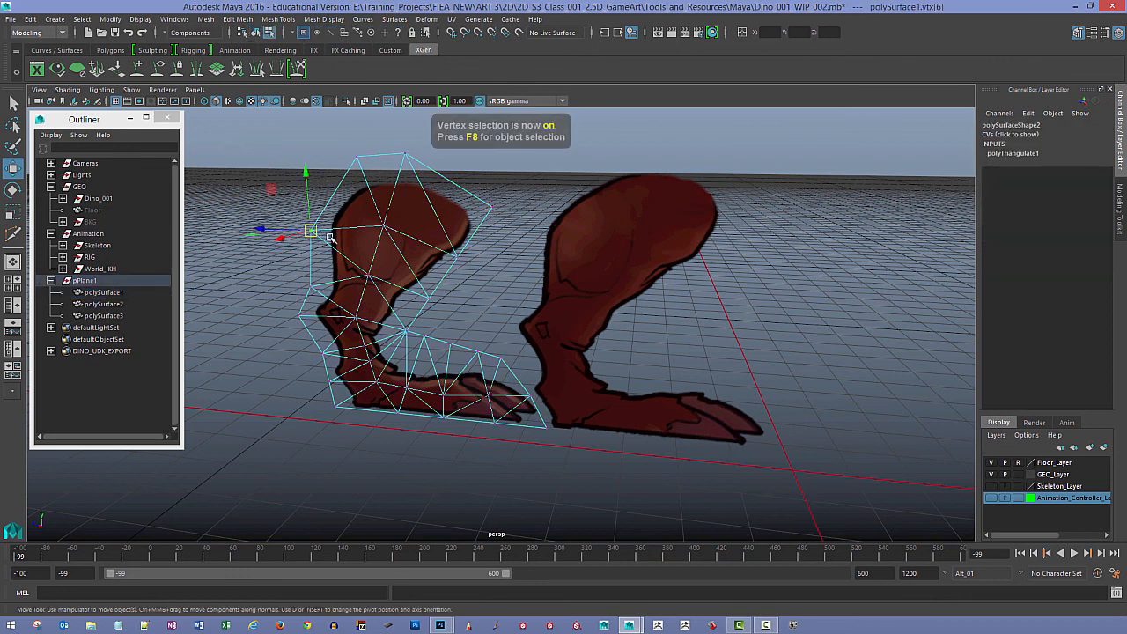
left_click_drag(329, 237, 310, 207, "alt")
key("ctrl+z")
left_click_drag(352, 245, 357, 248, "alt")
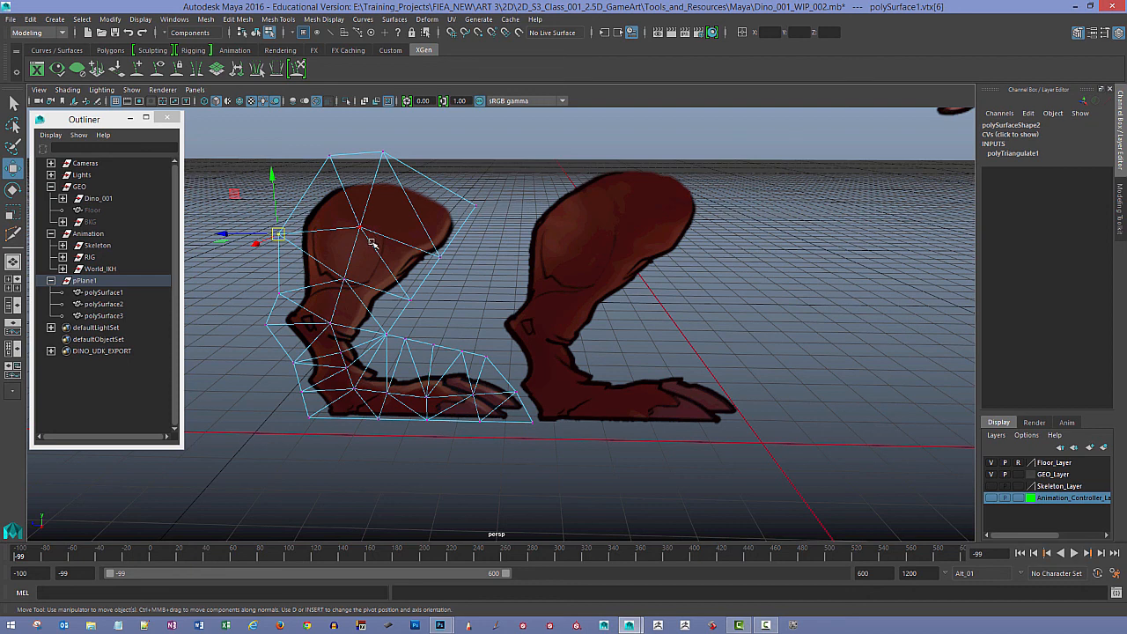
Step: Return to object mode and delete the triangulation history of polySurface1
key("F8")
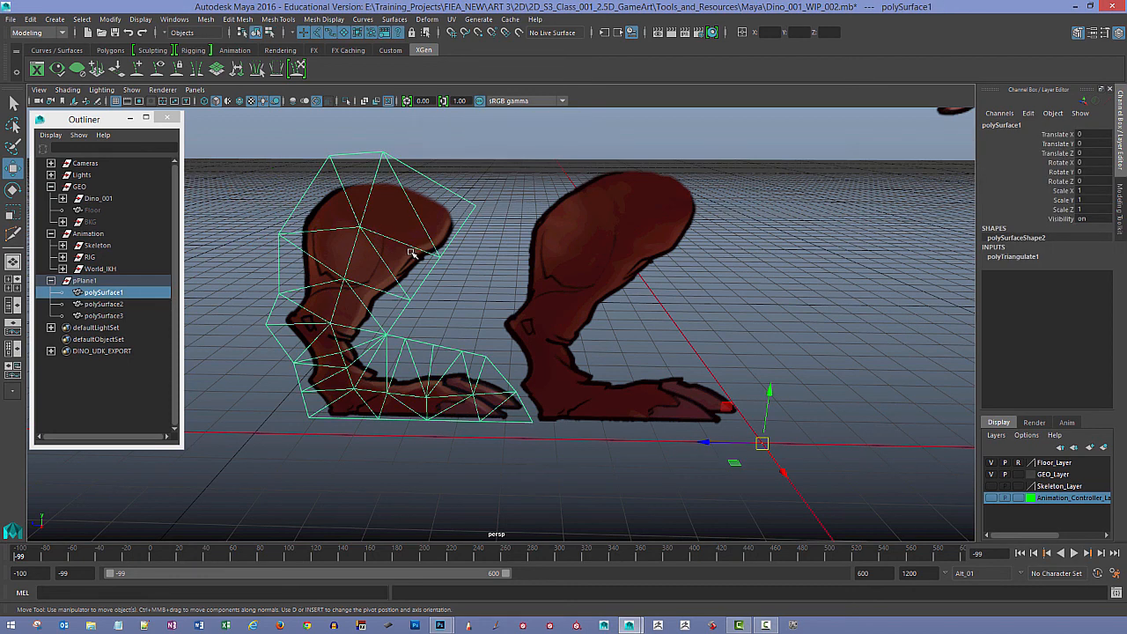
left_click(31, 19)
mouse_move(124, 160)
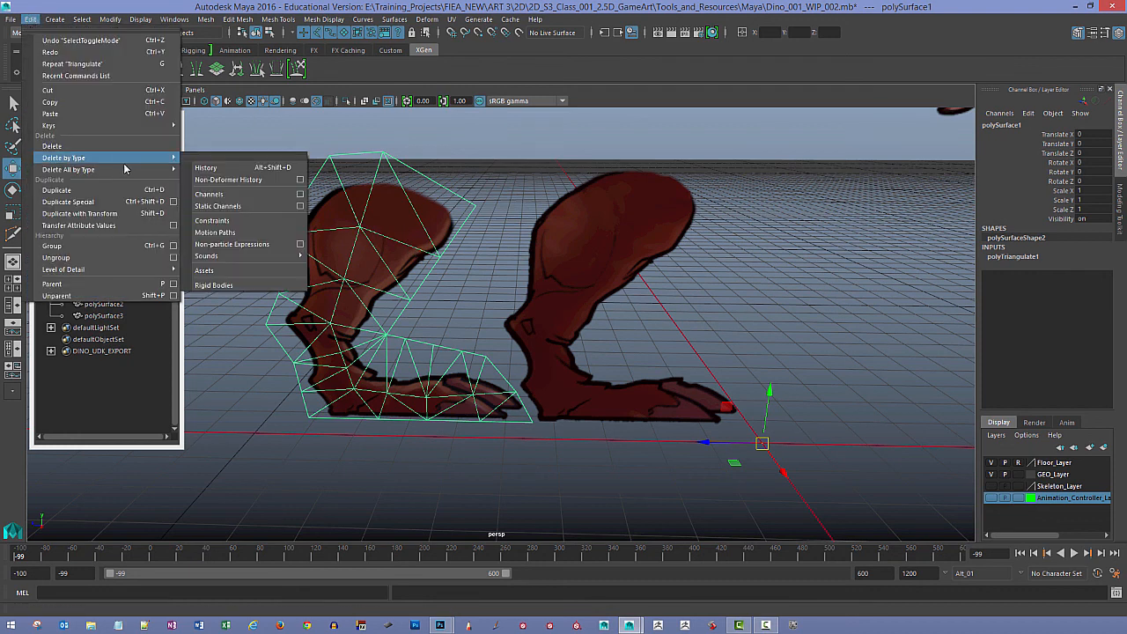
left_click(227, 170)
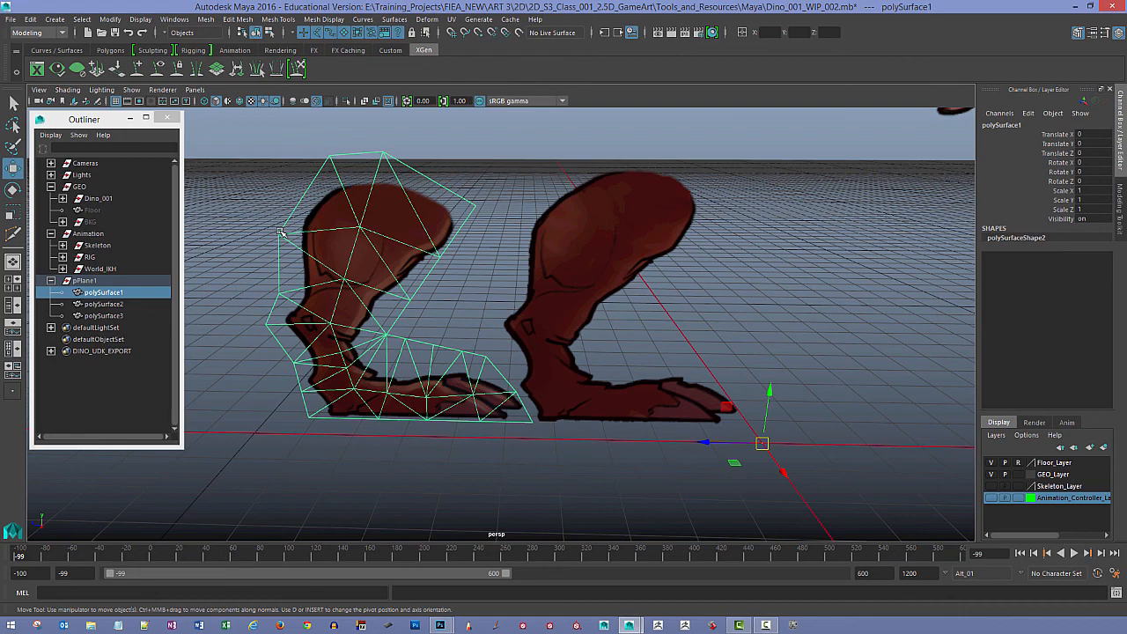
Step: Examine the triangulated lower-leg mesh from several angles and compare it with the assembled dinosaur and the other body parts
left_click(254, 268)
left_click_drag(386, 266, 381, 272, "alt")
left_click(368, 260)
middle_click_drag(394, 224, 360, 250, "alt")
left_click_drag(357, 245, 342, 329, "alt")
right_click_drag(501, 304, 341, 263, "alt")
middle_click_drag(341, 262, 588, 320, "alt")
right_click_drag(595, 307, 503, 299, "alt")
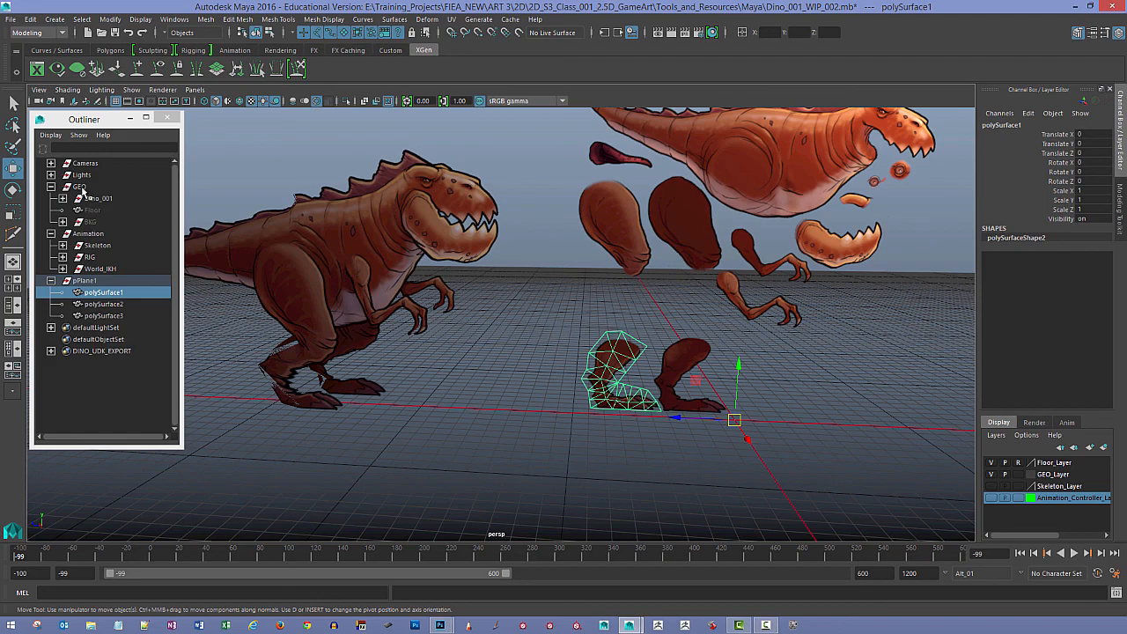
left_click(510, 338)
middle_click_drag(494, 315, 338, 252, "alt")
right_click_drag(344, 258, 525, 352, "alt")
middle_click_drag(510, 329, 578, 302, "alt")
right_click_drag(579, 302, 352, 244, "alt")
middle_click_drag(352, 243, 527, 284, "alt")
left_click(672, 343)
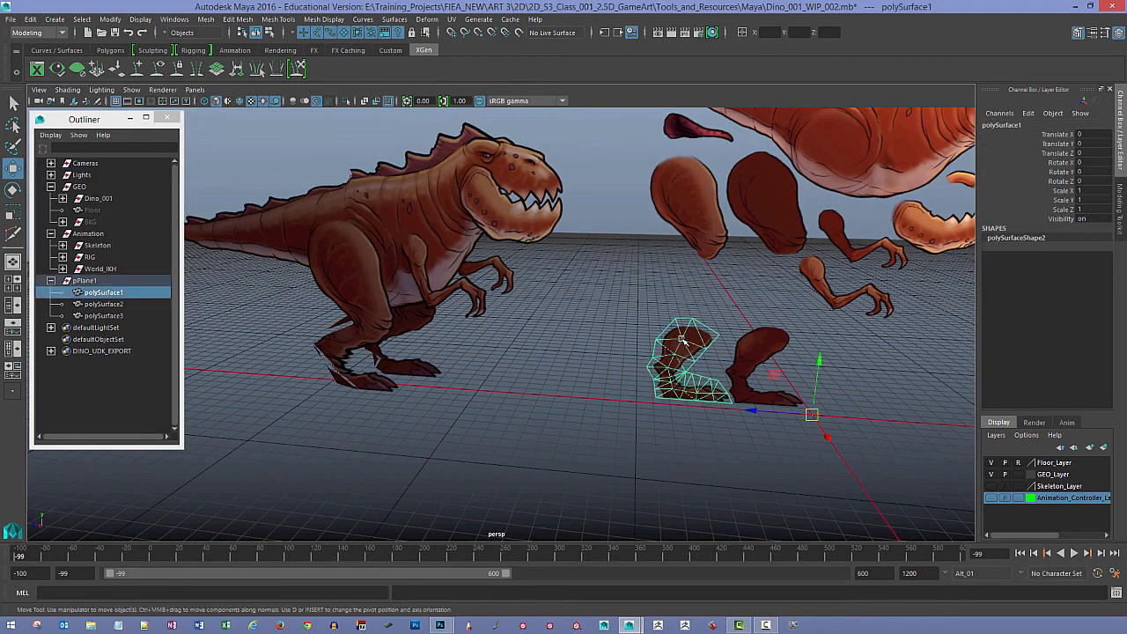
middle_click_drag(675, 344, 448, 251, "alt")
right_click_drag(458, 259, 577, 337, "alt")
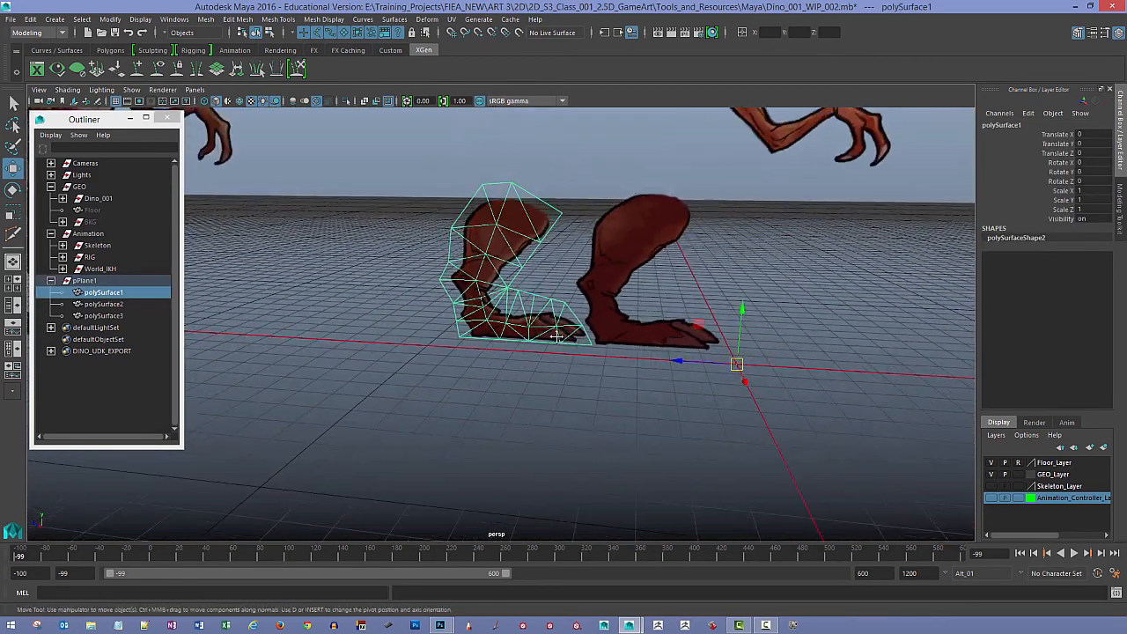
middle_click_drag(577, 337, 598, 362, "alt")
left_click_drag(598, 362, 598, 375, "alt")
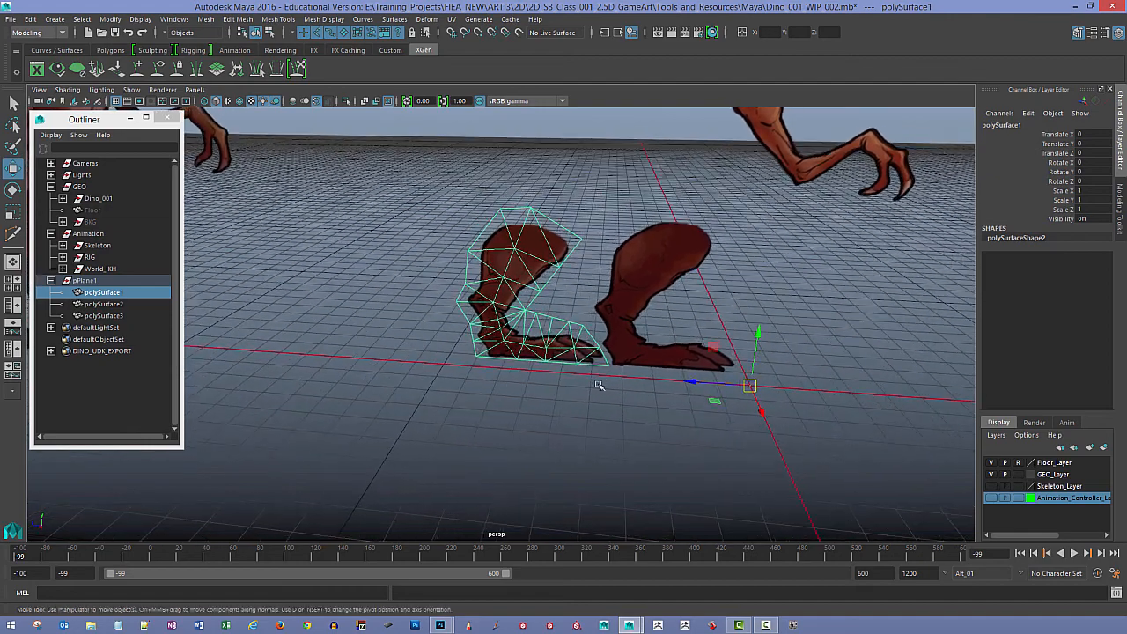
right_click_drag(572, 374, 573, 402, "alt")
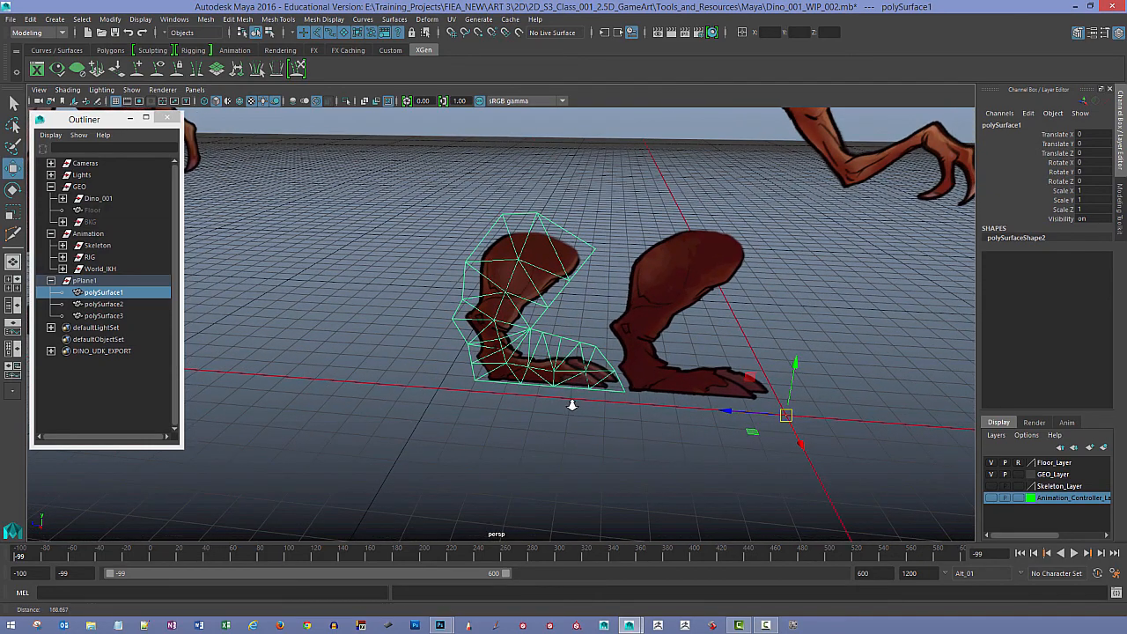
Step: Move the pivot of polySurface1 from the scene origin up to the centre of its thigh
key("d")
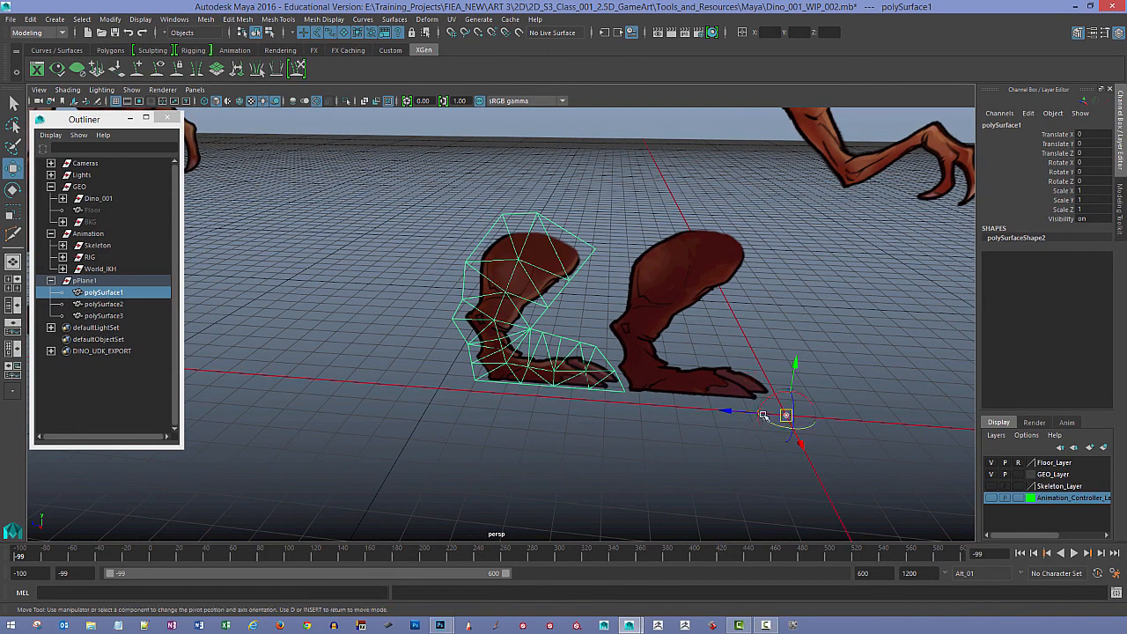
left_click_drag(724, 410, 504, 394)
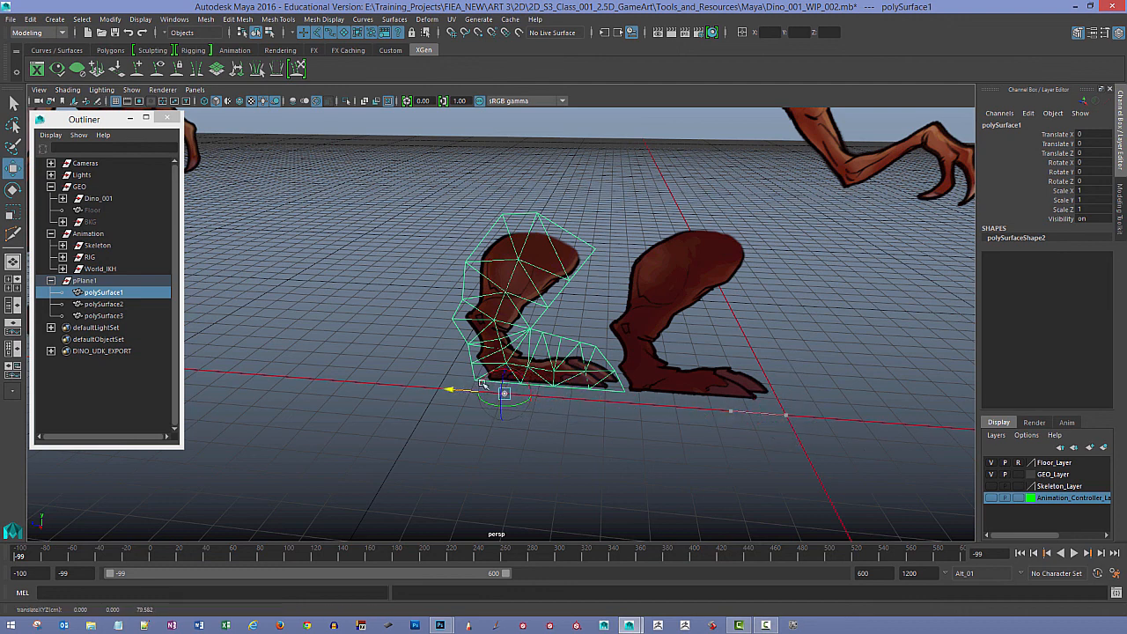
left_click_drag(506, 342, 519, 213)
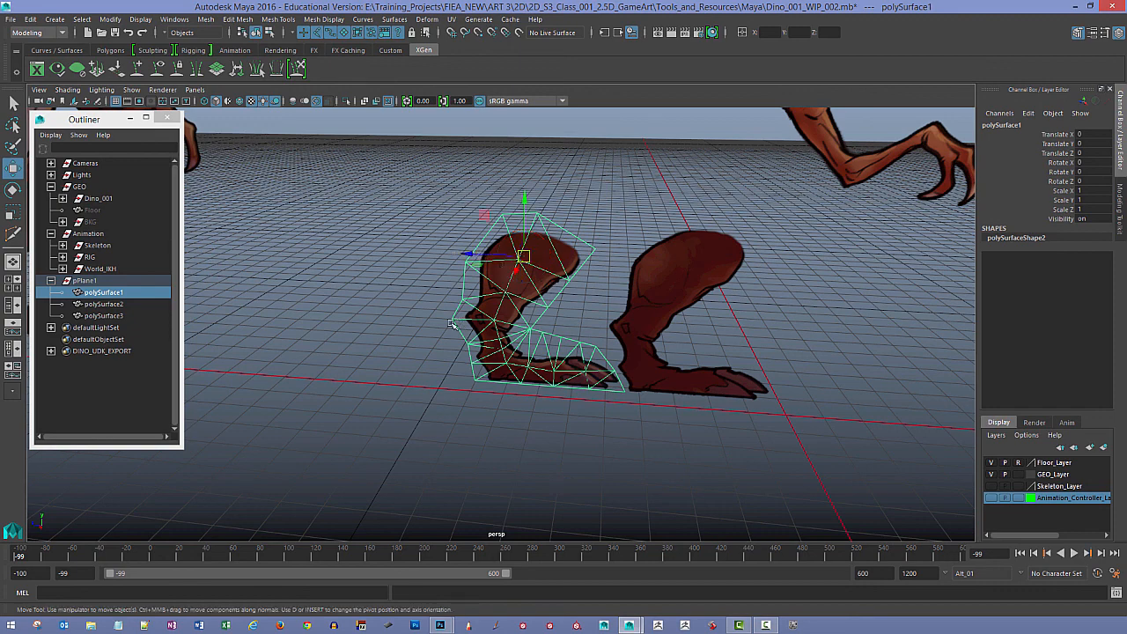
Step: Try rotating the lower-leg mesh around its new pivot and undo the rotation
left_click_drag(451, 324, 480, 286, "alt")
left_click_drag(471, 218, 499, 222)
key("ctrl+z")
key("e")
key("ctrl+z")
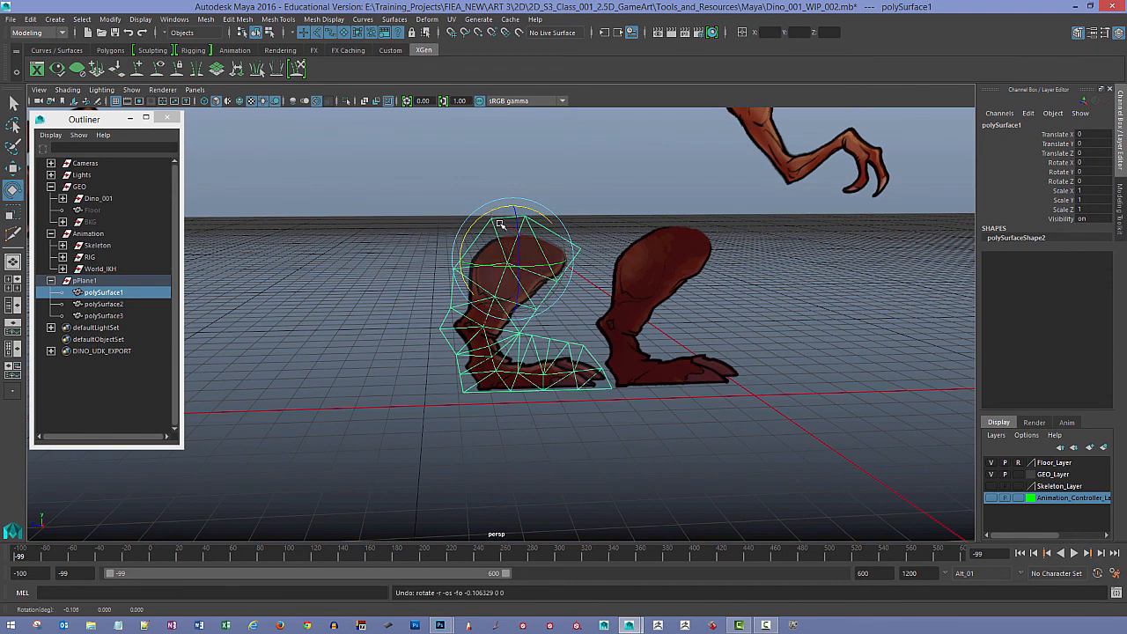
Step: Snap the pivot of polySurface1 to the interior vertex at the centre of the thigh and leave pivot editing
left_click(428, 335)
left_click_drag(428, 335, 335, 275, "alt")
left_click(458, 289)
key("w")
key("d")
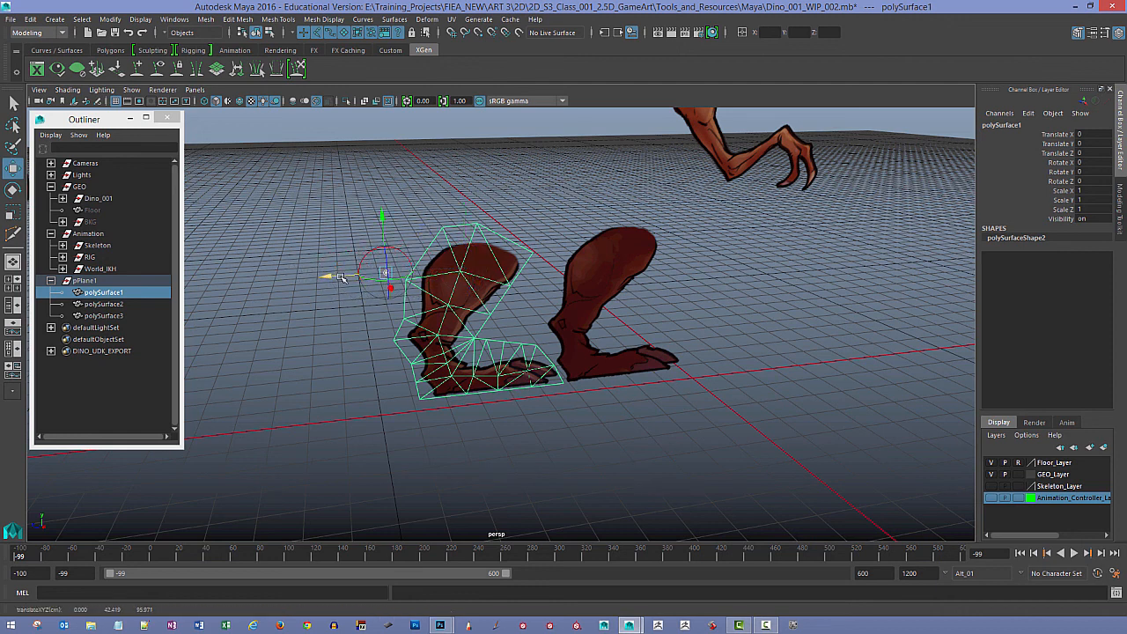
key("v")
left_click_drag(393, 278, 475, 282)
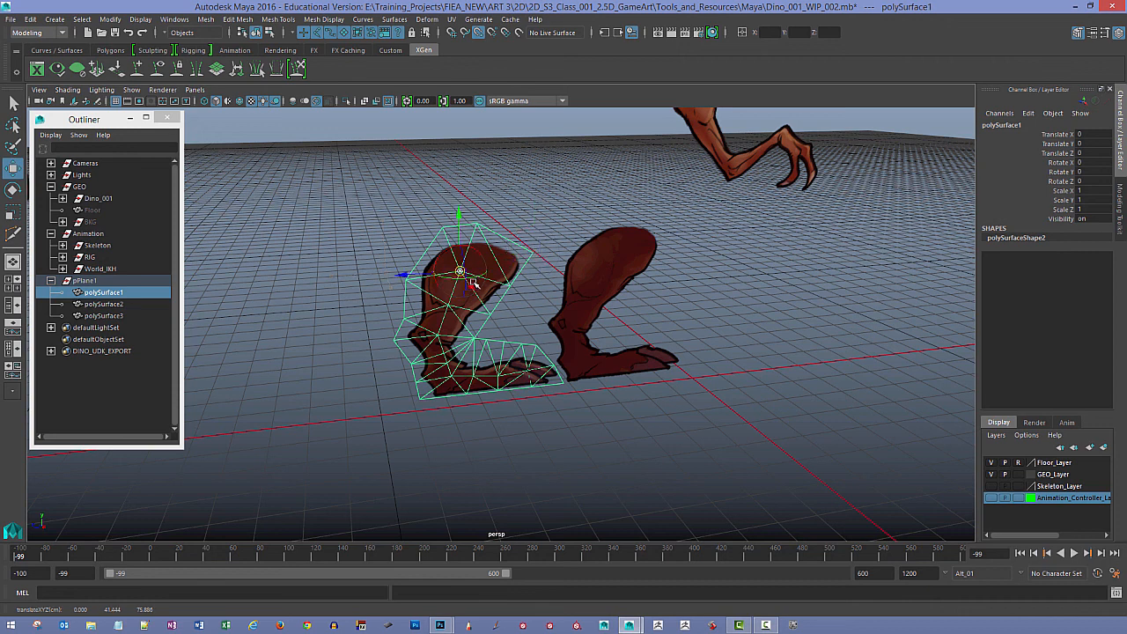
key("Insert")
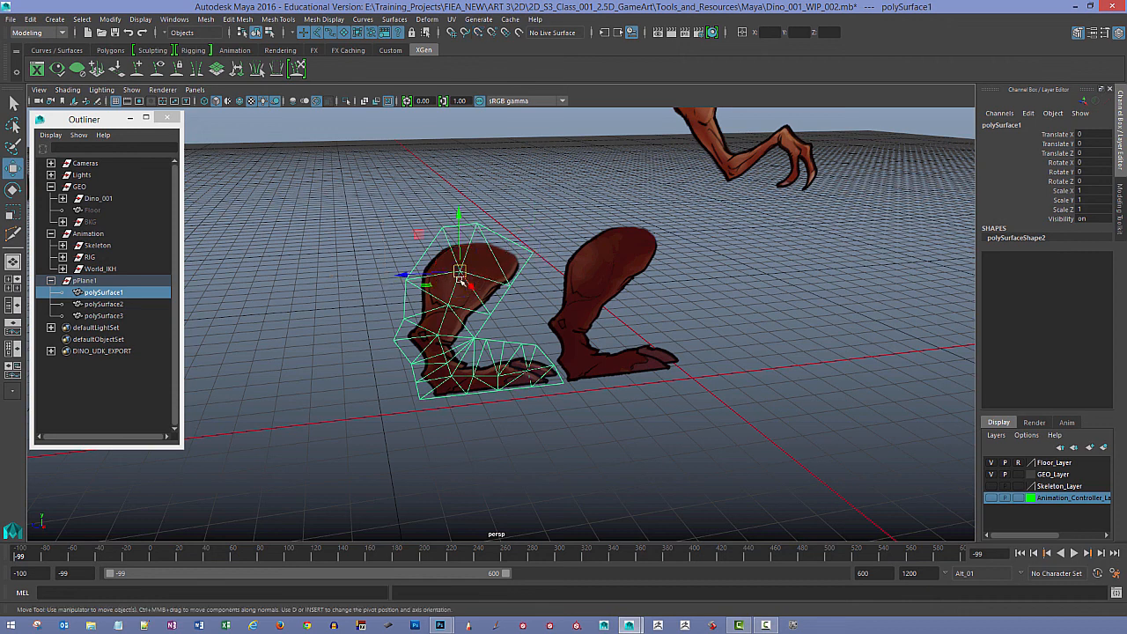
left_click_drag(453, 311, 456, 301, "alt")
key("Insert")
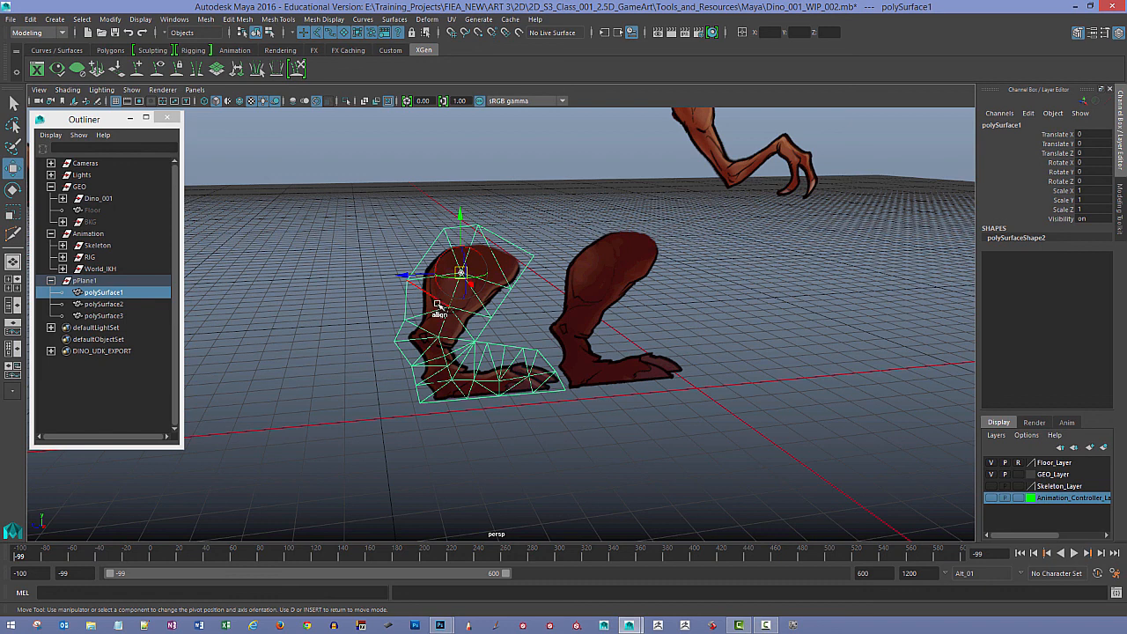
key("v")
key("v")
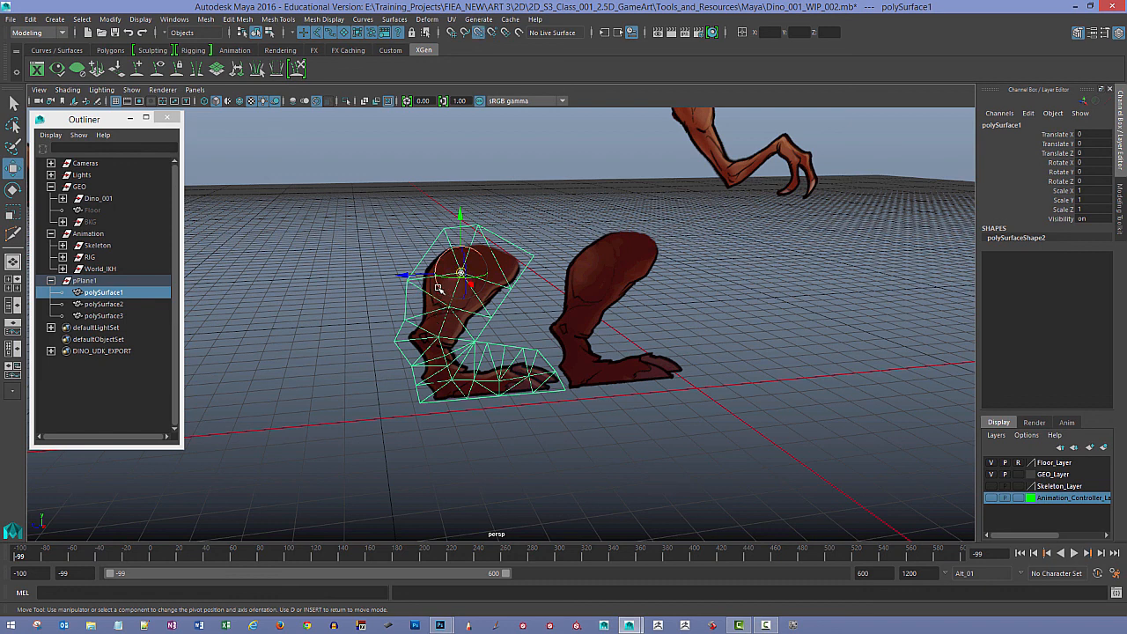
key("Insert")
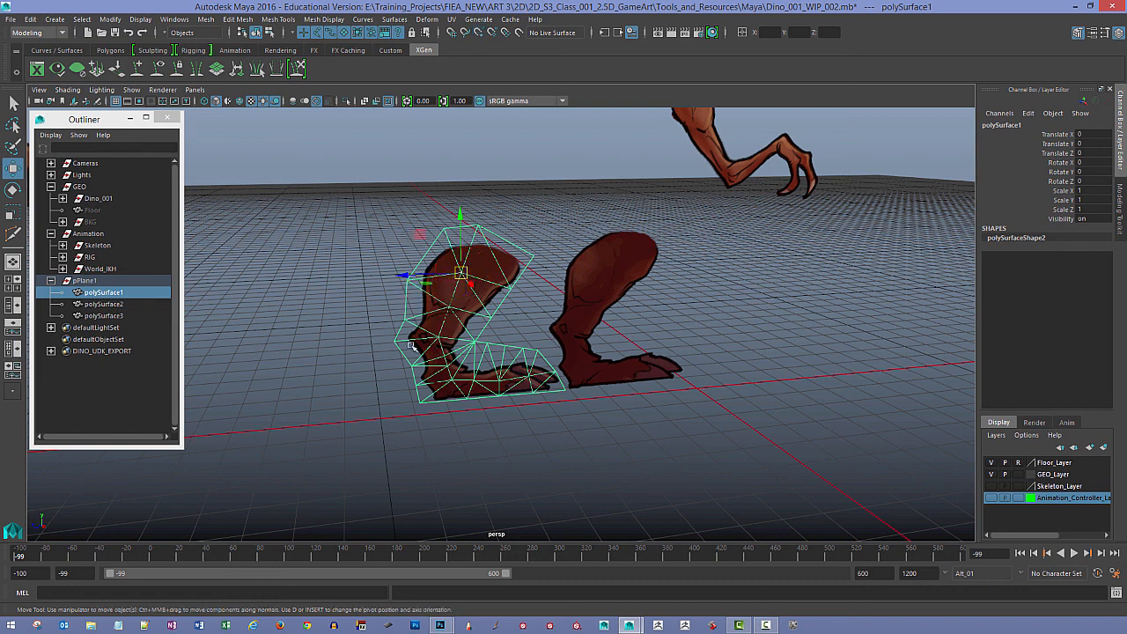
Step: Hide the pPlane1 group with all its separated pieces and collapse it in the Outliner
scroll(338, 369, "down", 10)
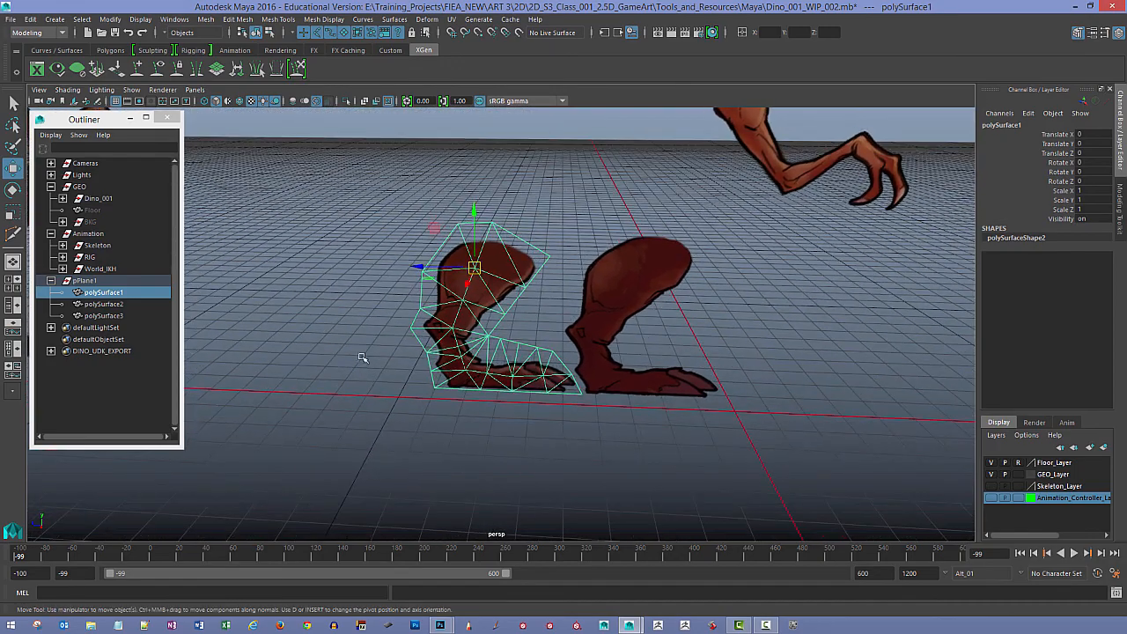
left_click_drag(599, 386, 516, 383, "alt")
left_click_drag(640, 323, 587, 251, "alt")
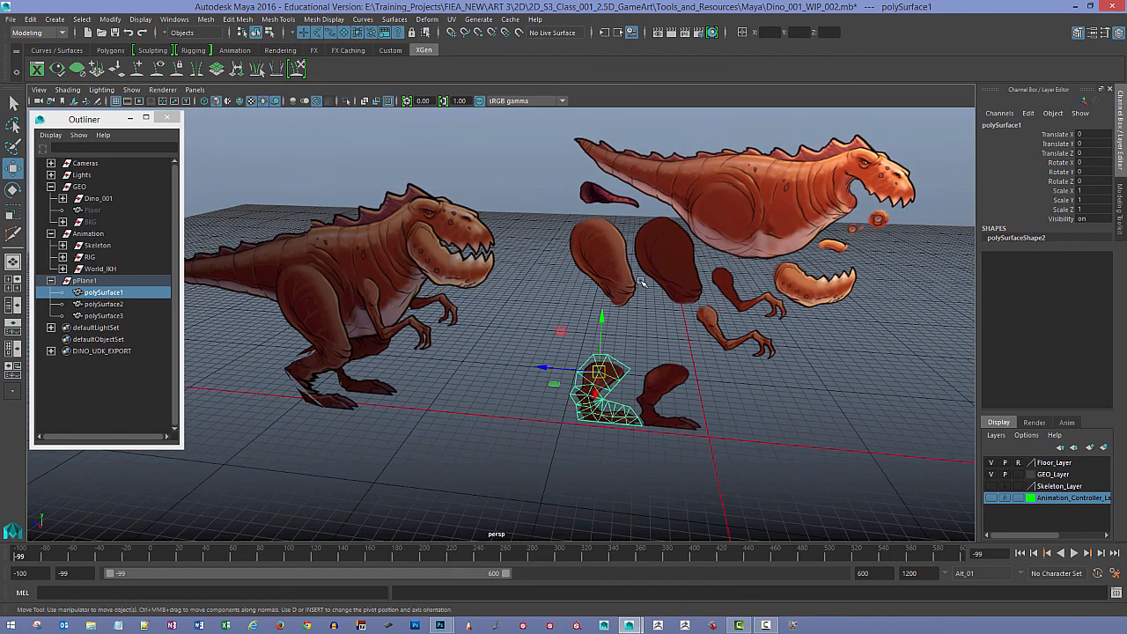
left_click(555, 368)
left_click_drag(451, 388, 538, 377, "alt")
left_click(84, 280)
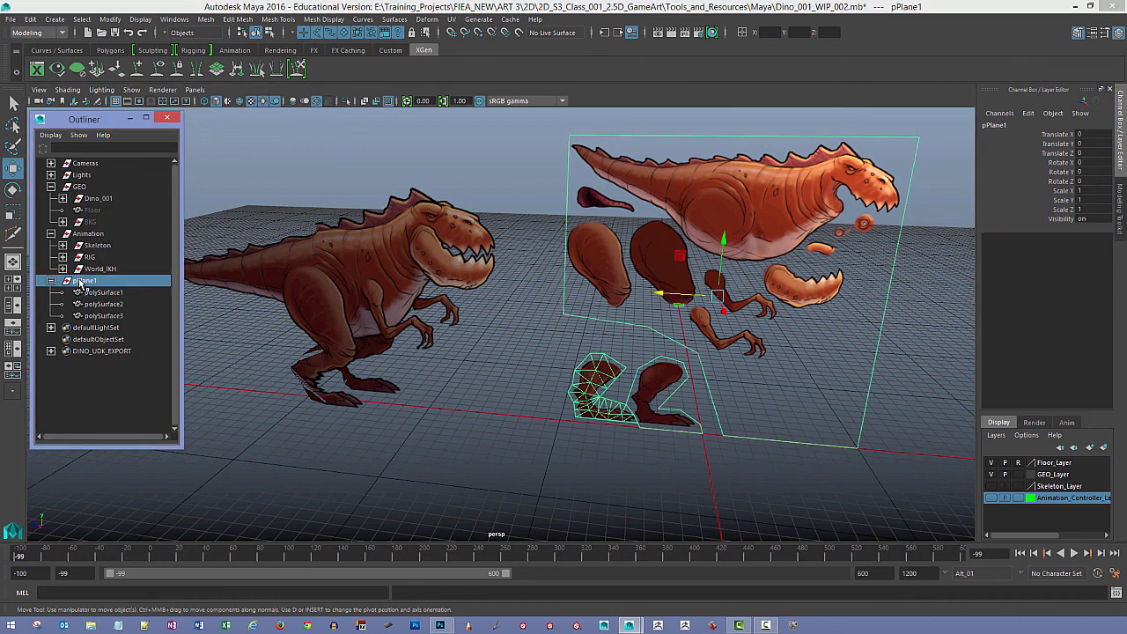
key("ctrl+h")
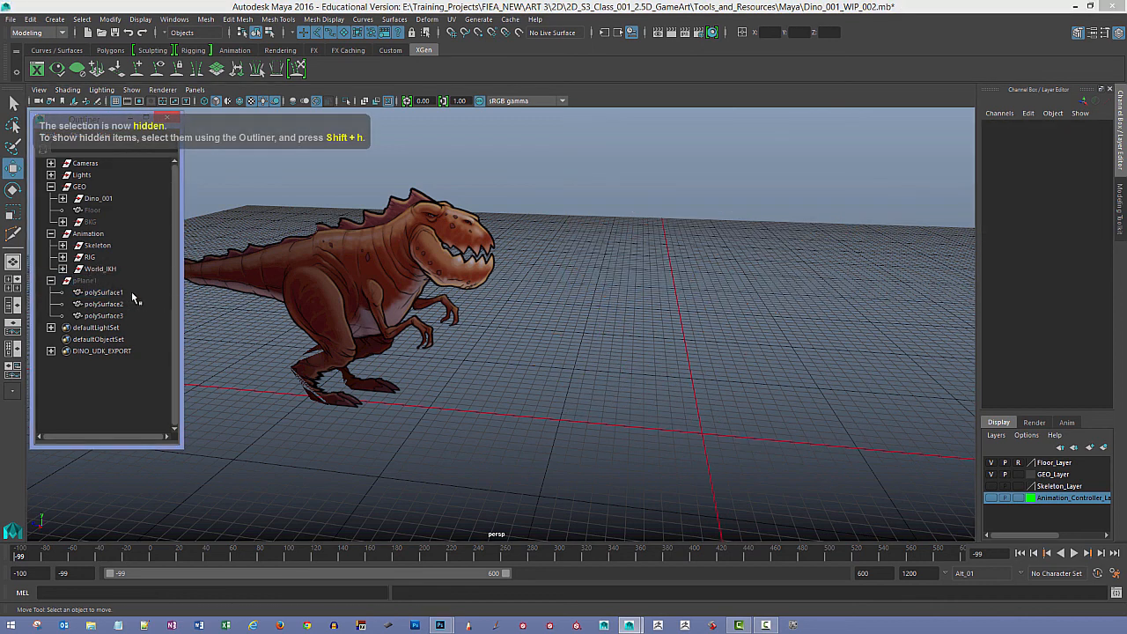
left_click(19, 556)
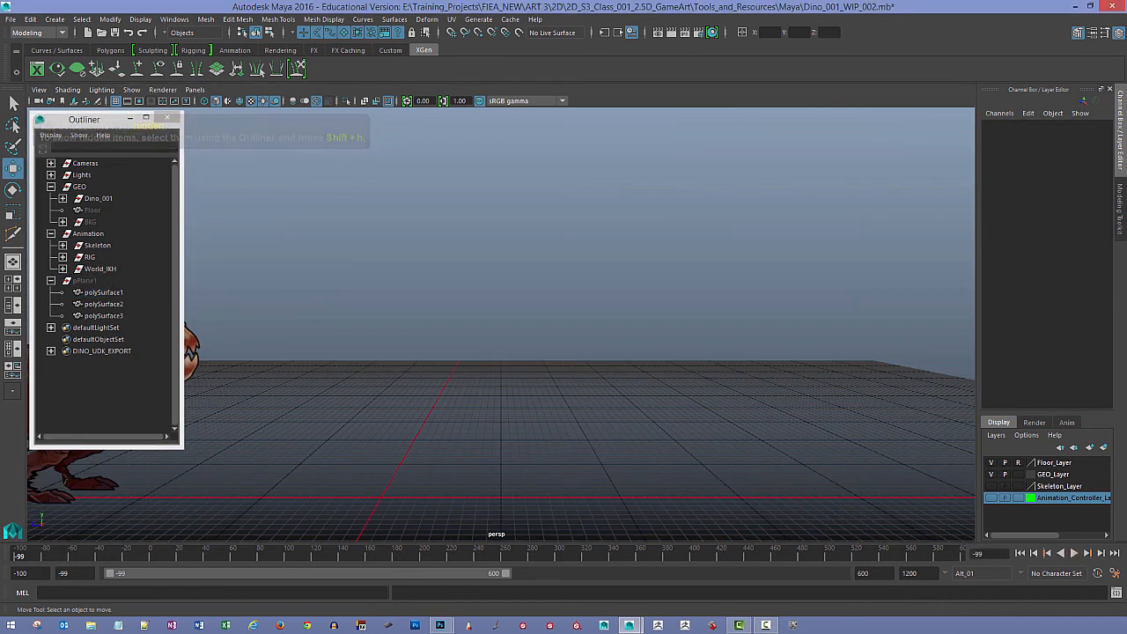
middle_click_drag(352, 403, 628, 394, "alt")
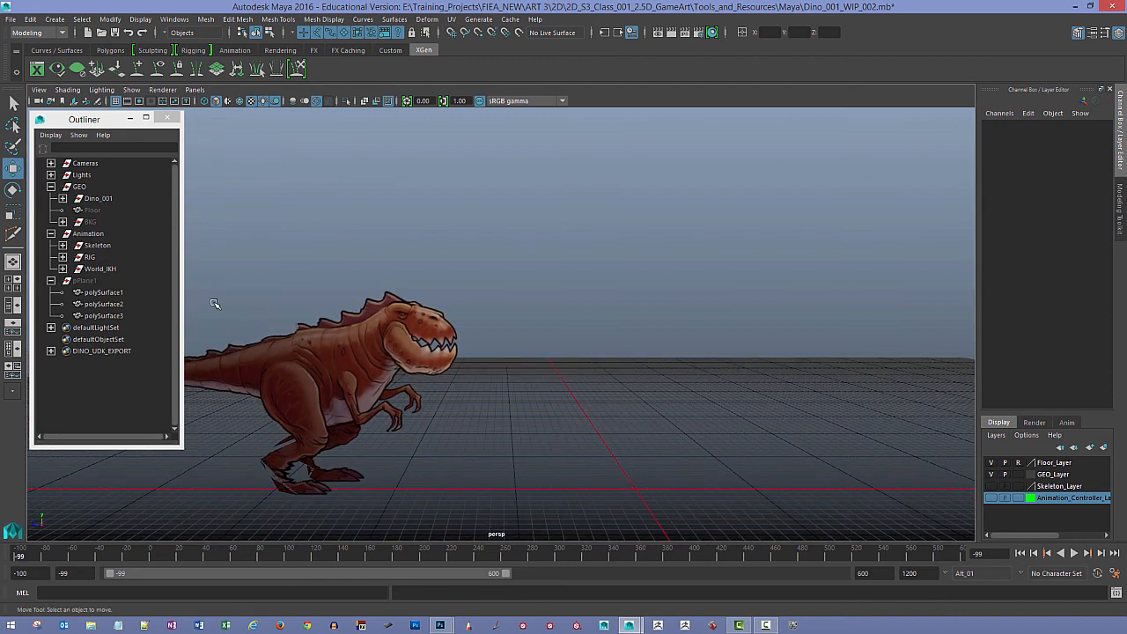
left_click(103, 305)
left_click(51, 280)
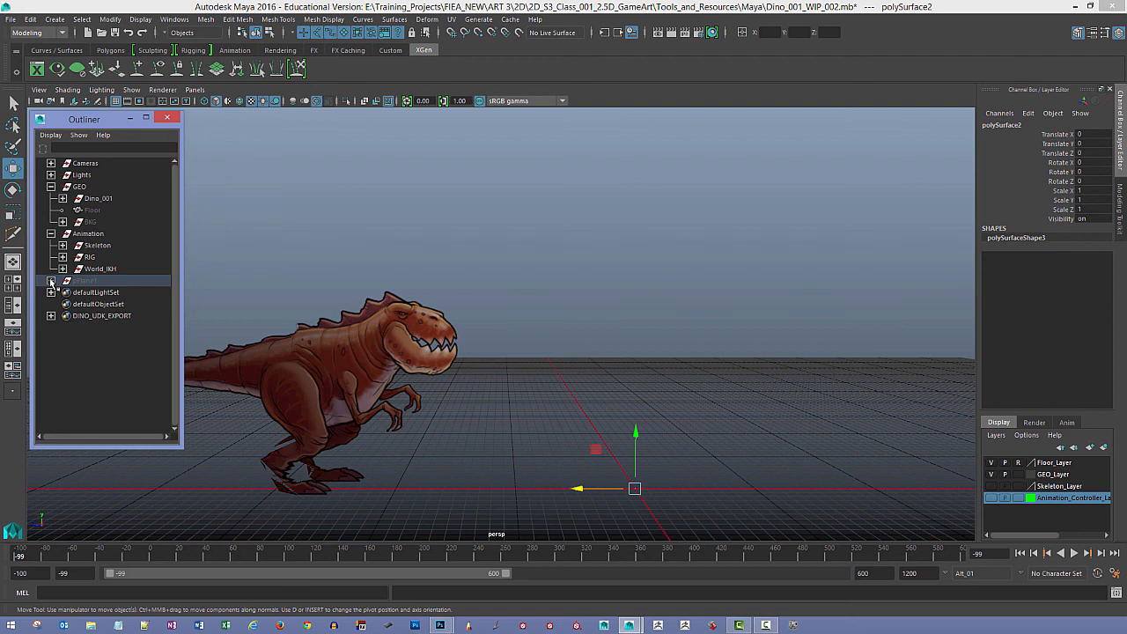
Step: Set the Translate Z of the RIG group alone to 0
left_click(92, 257)
left_click(100, 269, "shift")
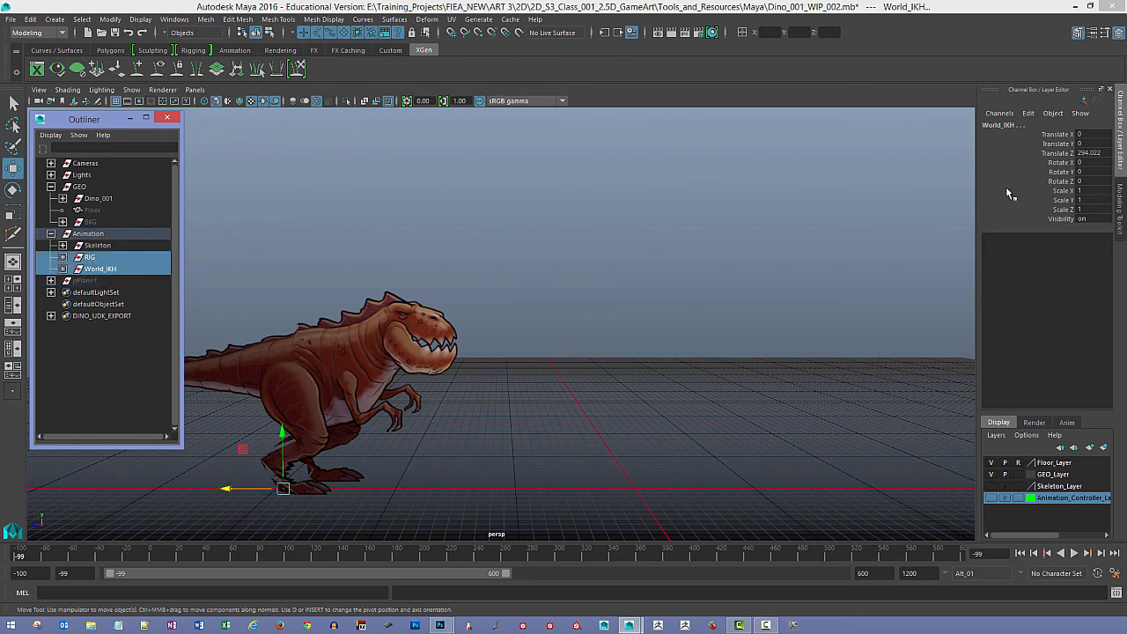
left_click(113, 269, "ctrl")
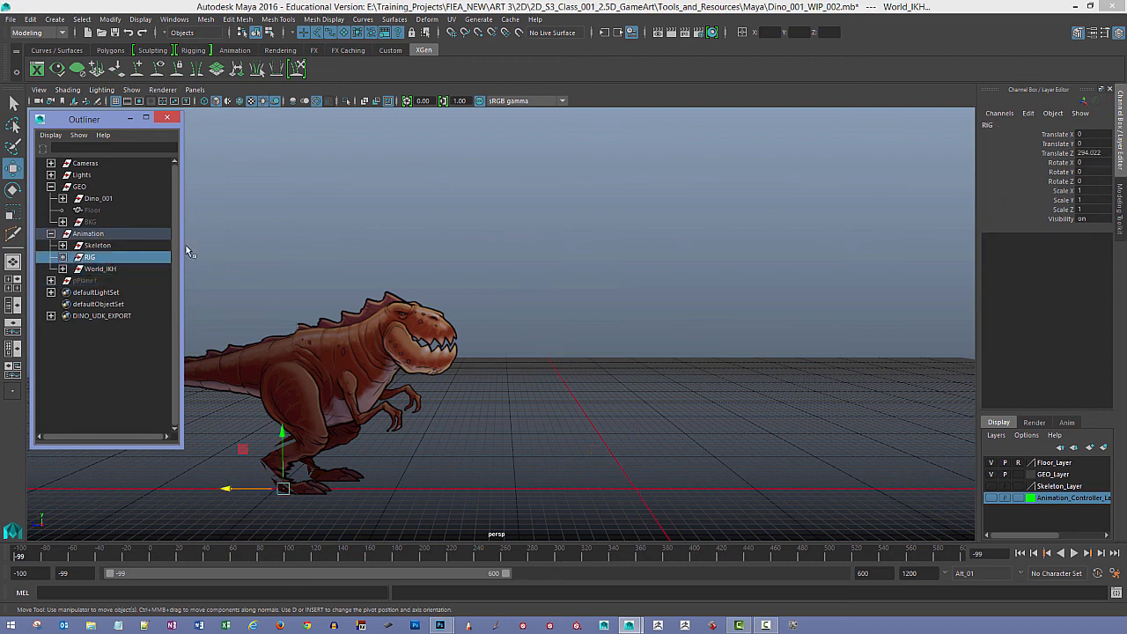
left_click(1090, 153)
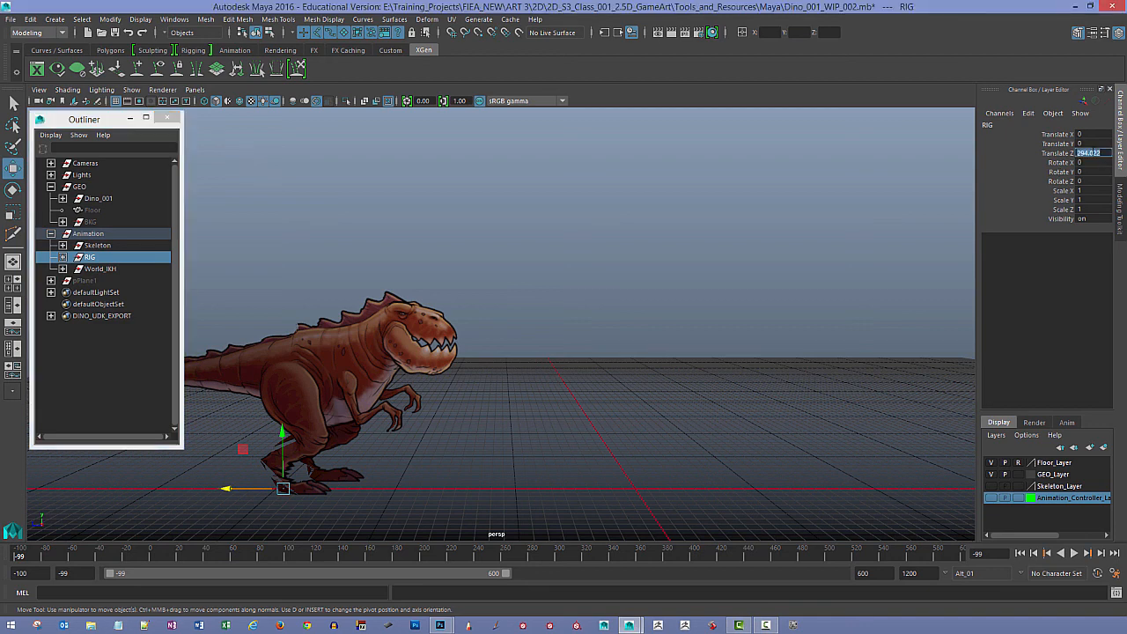
type("0")
key("Return")
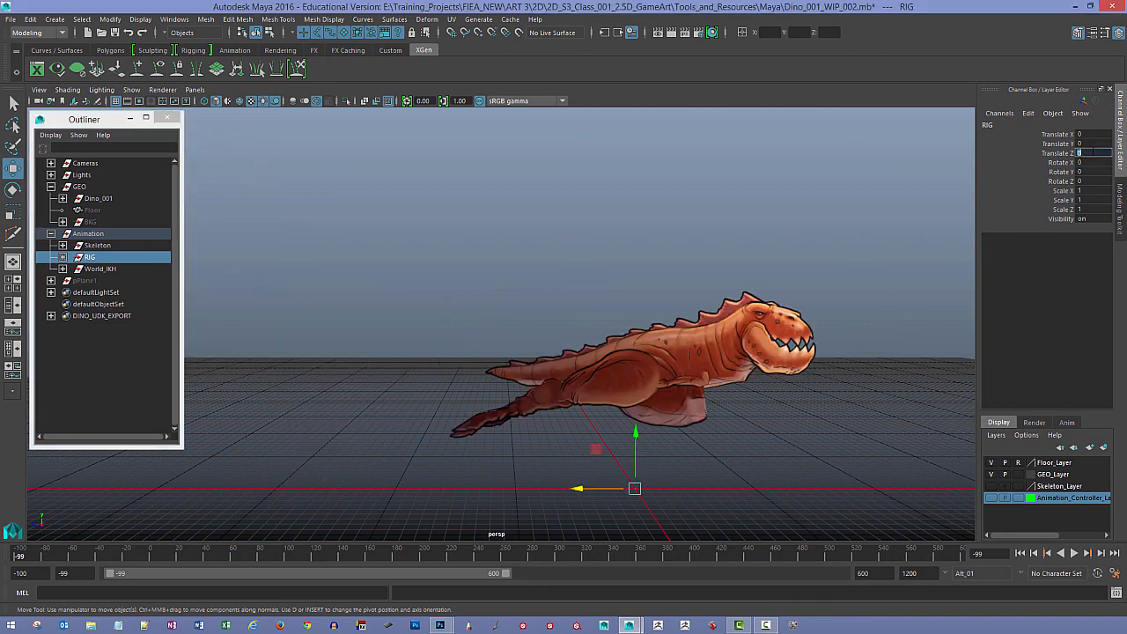
Step: Set the Translate Z of the World_IKH group to 0
left_click(105, 269)
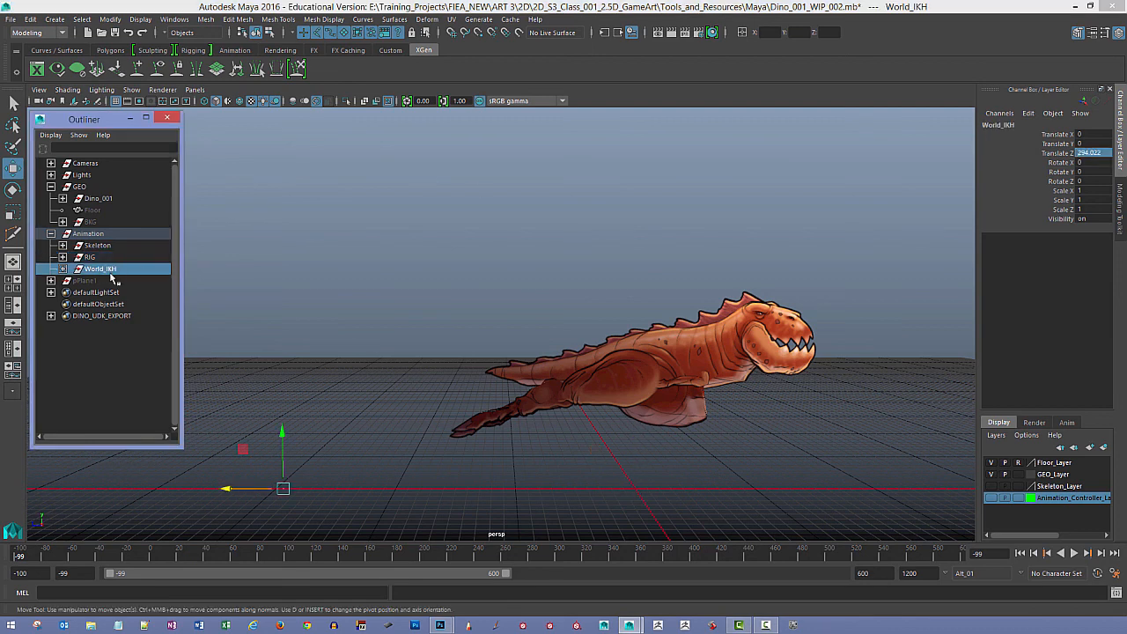
double_click(1091, 154)
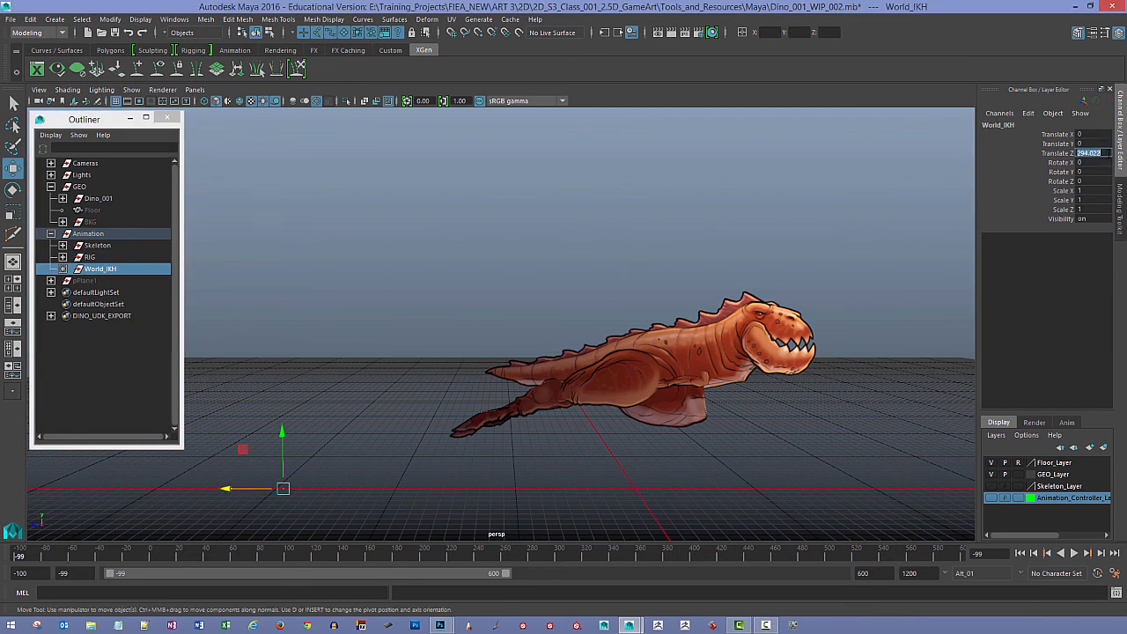
type("0")
key("Return")
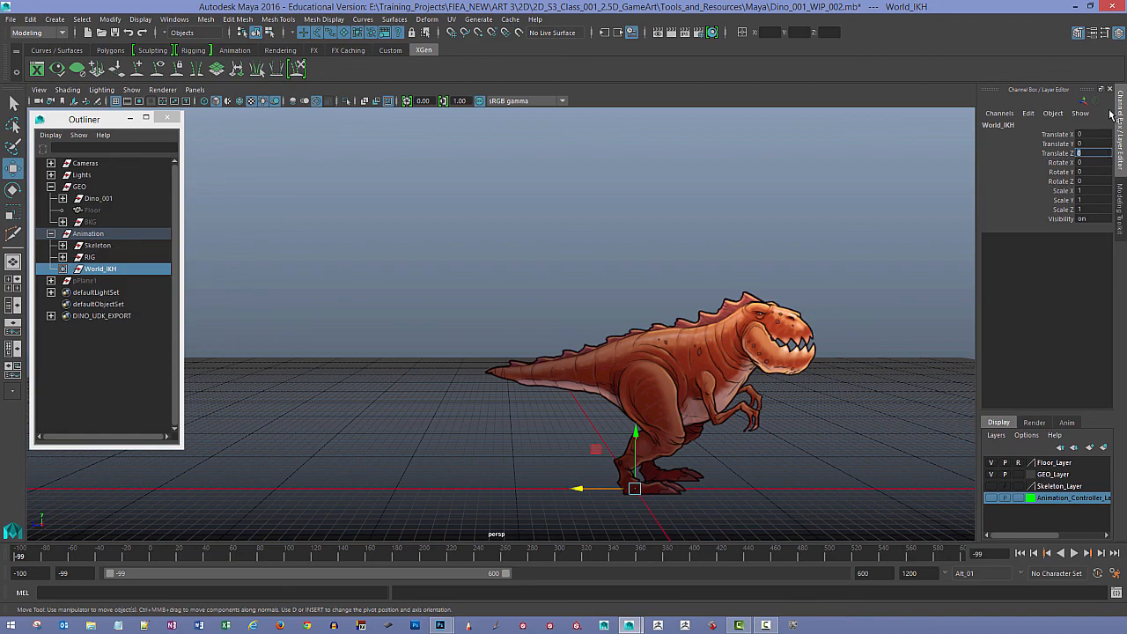
Step: Examine the rig controls around the assembled dinosaur by temporarily showing the animation controller layer
left_click(991, 498)
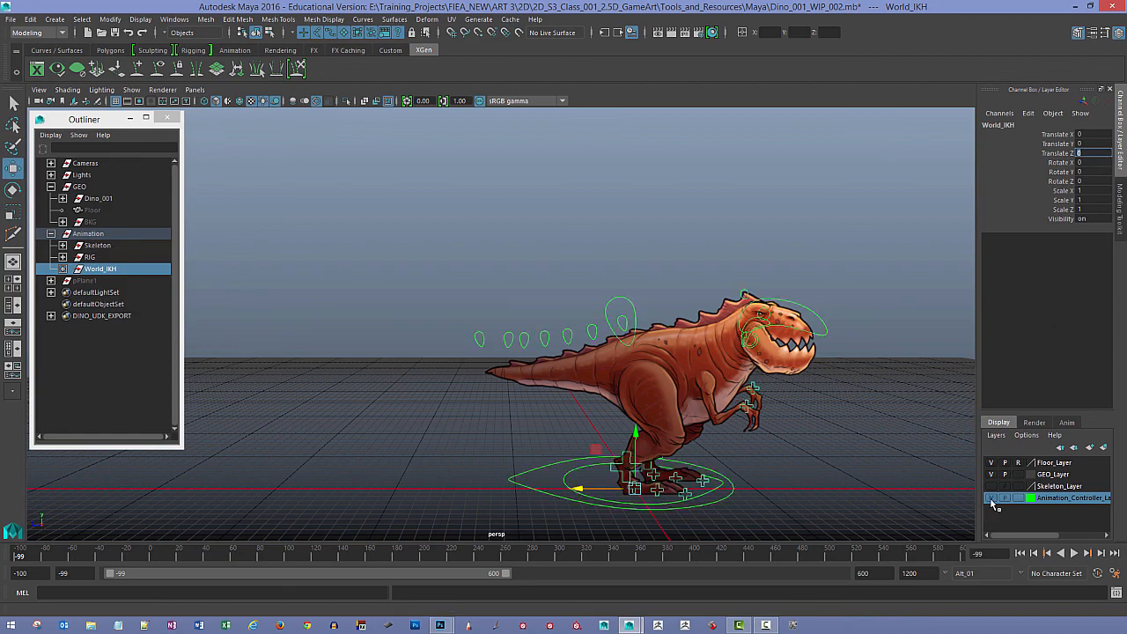
middle_click_drag(742, 344, 624, 310, "alt")
left_click_drag(624, 311, 436, 281, "alt")
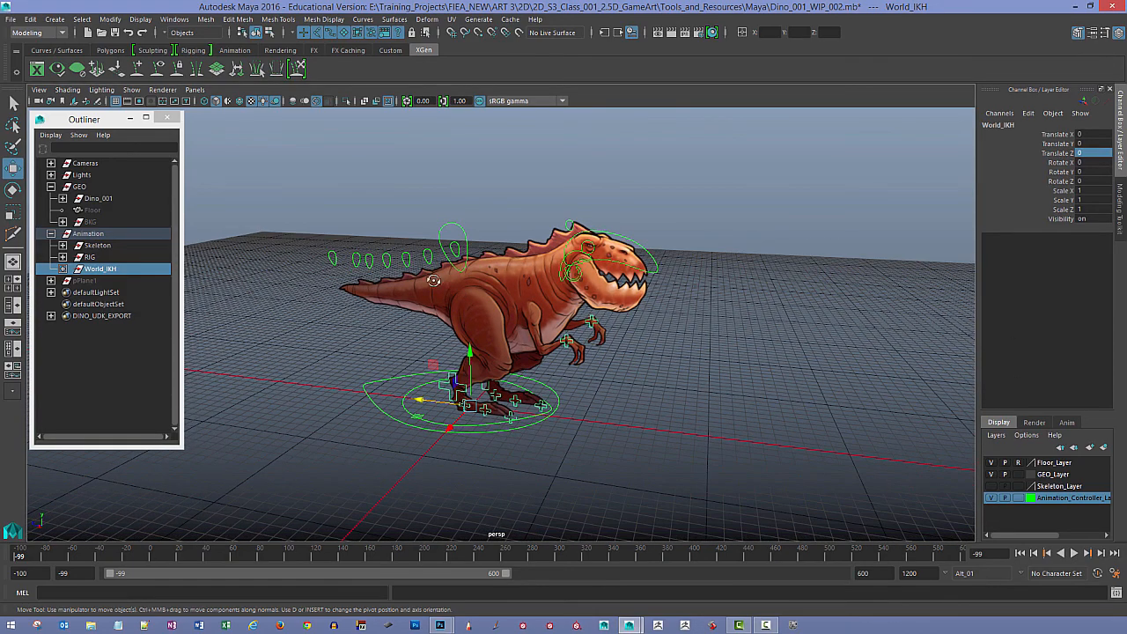
right_click_drag(435, 281, 630, 365, "alt")
middle_click_drag(631, 364, 659, 338, "alt")
left_click_drag(659, 338, 696, 345, "alt")
right_click_drag(697, 344, 592, 329, "alt")
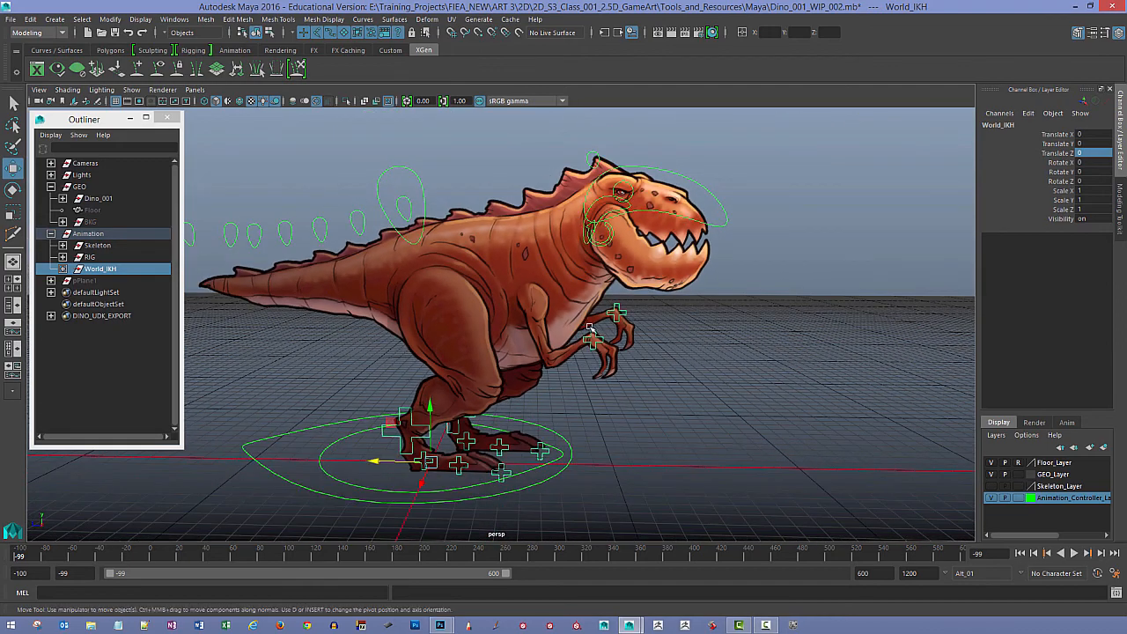
middle_click_drag(617, 340, 637, 325, "alt")
left_click_drag(637, 325, 633, 329, "alt")
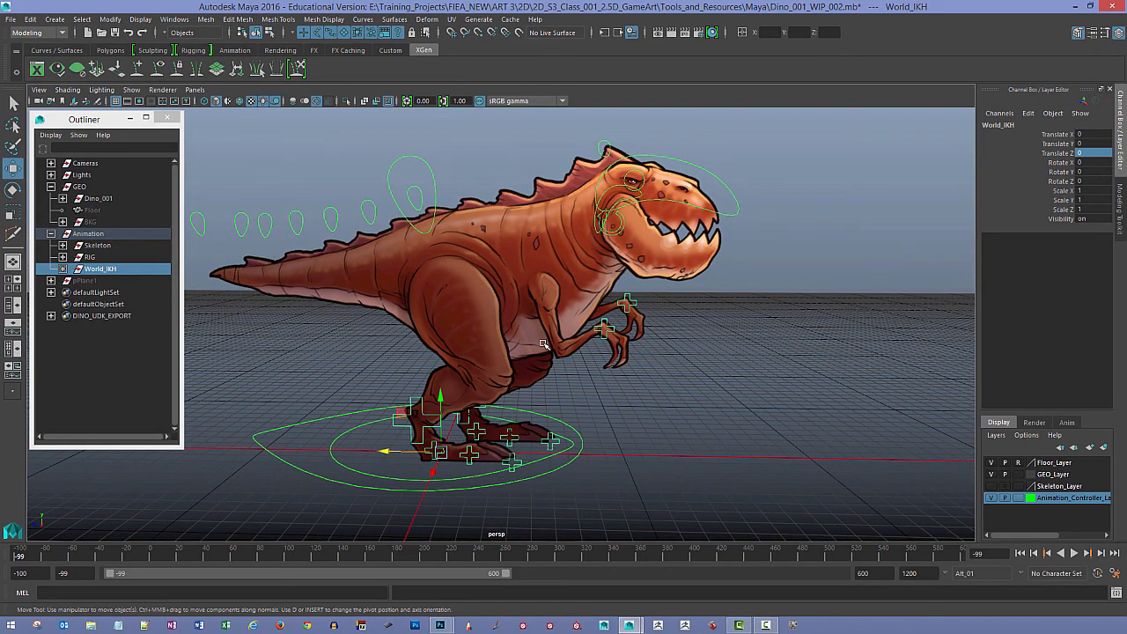
left_click(726, 400)
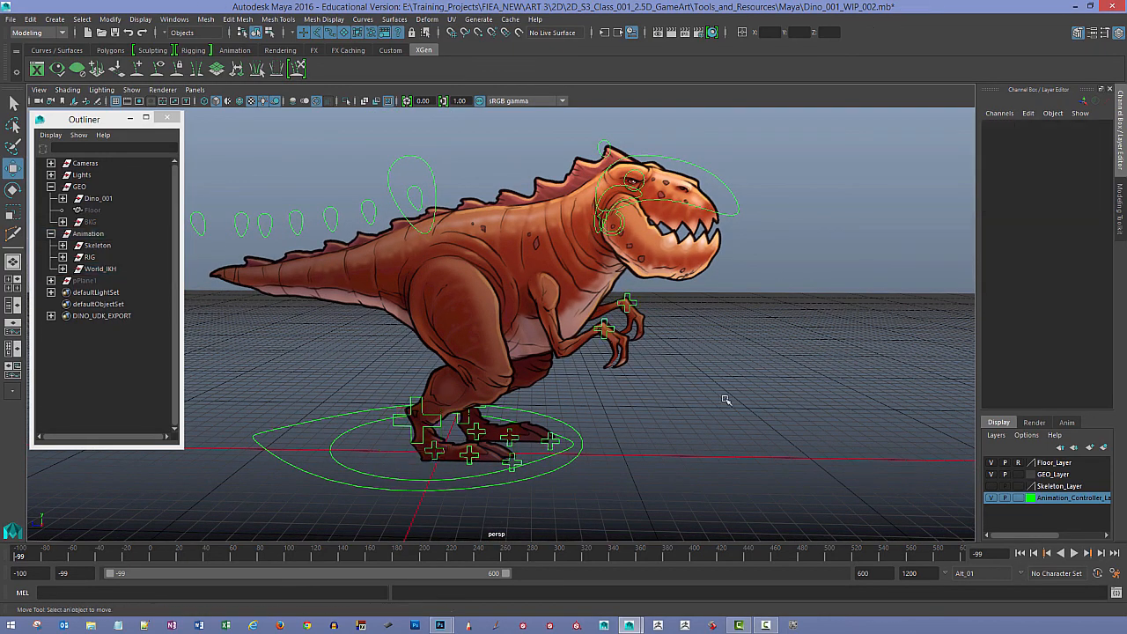
left_click(992, 498)
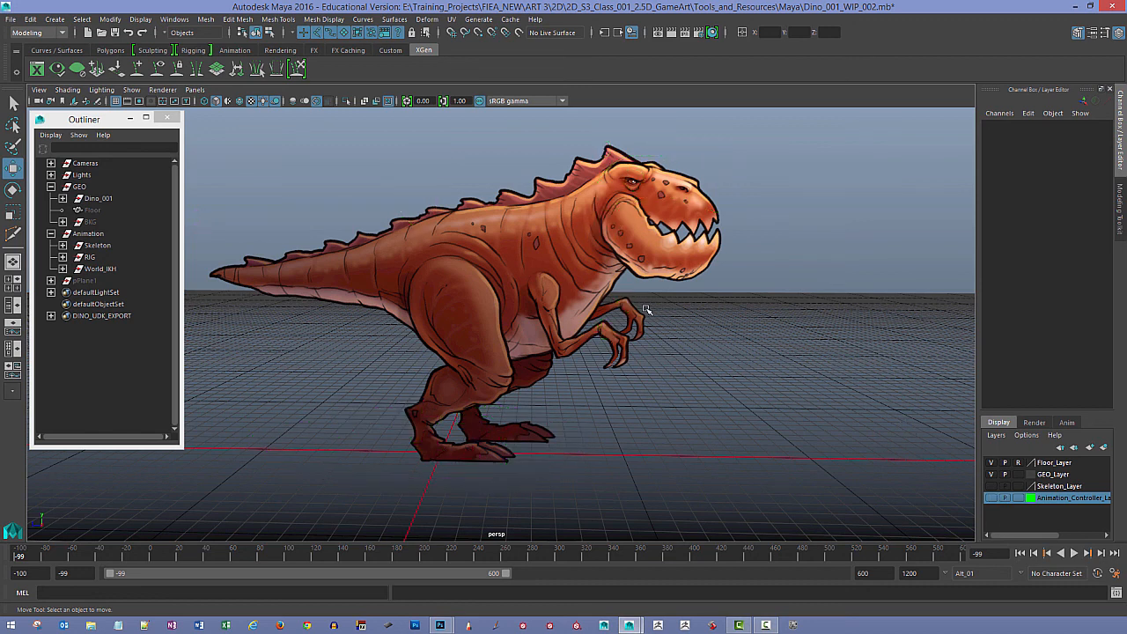
Step: Expand the Dino_001 group and examine its part meshes, including FrontLegTop, from several angles
left_click(107, 199)
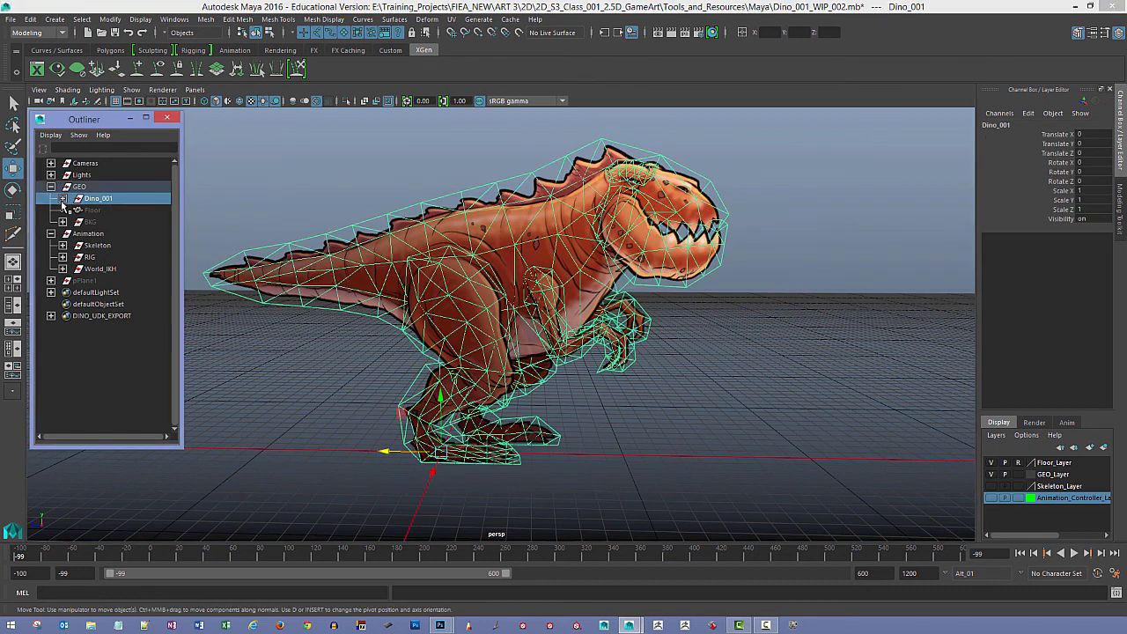
left_click(62, 198)
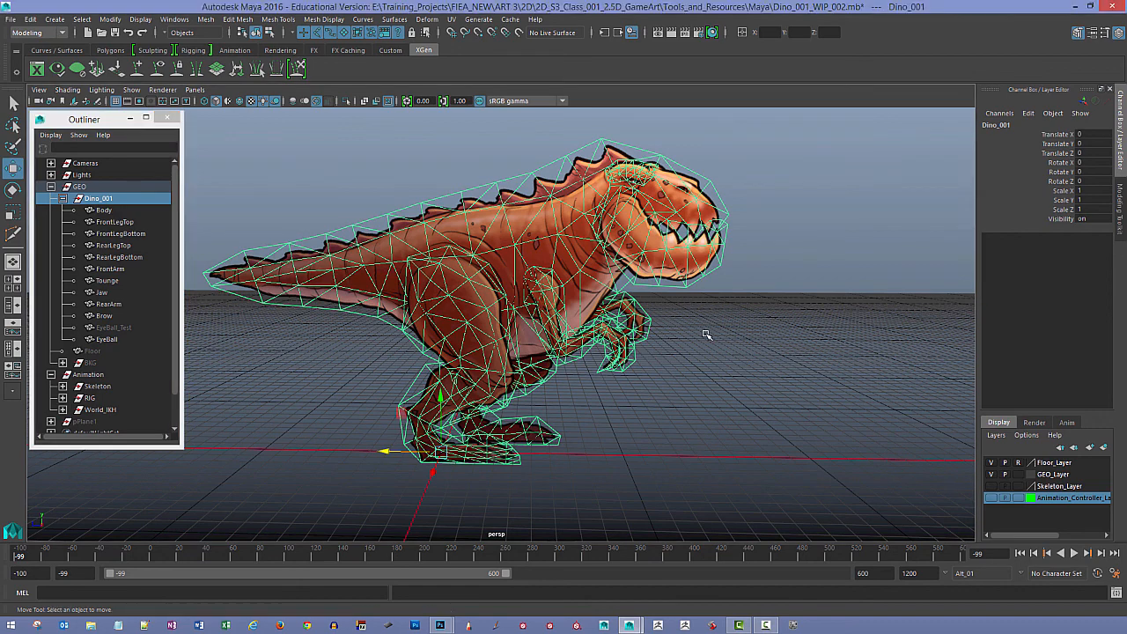
left_click(706, 336)
left_click_drag(730, 350, 510, 319, "alt")
left_click(582, 332)
right_click_drag(511, 319, 571, 314, "alt")
left_click_drag(645, 317, 560, 333, "alt")
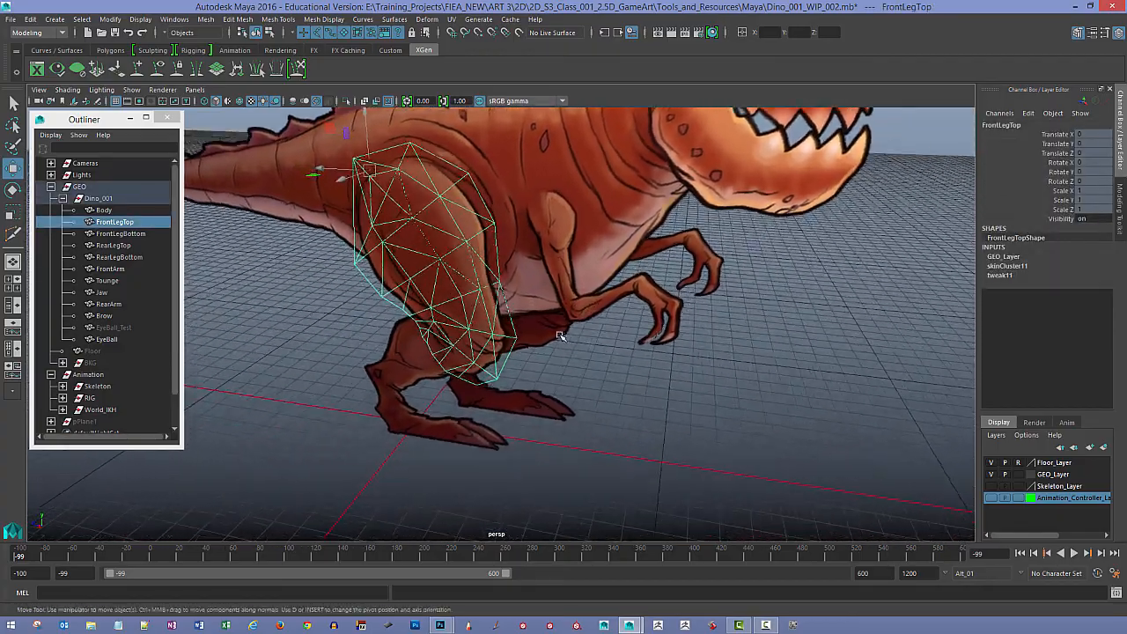
middle_click_drag(560, 335, 575, 386, "alt")
right_click_drag(576, 387, 493, 338, "alt")
left_click_drag(552, 358, 605, 283, "alt")
Step: Select the dinosaur's leg, arm, body, jaw and brow meshes one after another to inspect their wireframes
left_click(411, 389)
left_click(495, 420)
left_click(577, 328)
left_click(577, 234)
left_click(643, 220)
left_click_drag(643, 221, 665, 257, "alt")
left_click(675, 227)
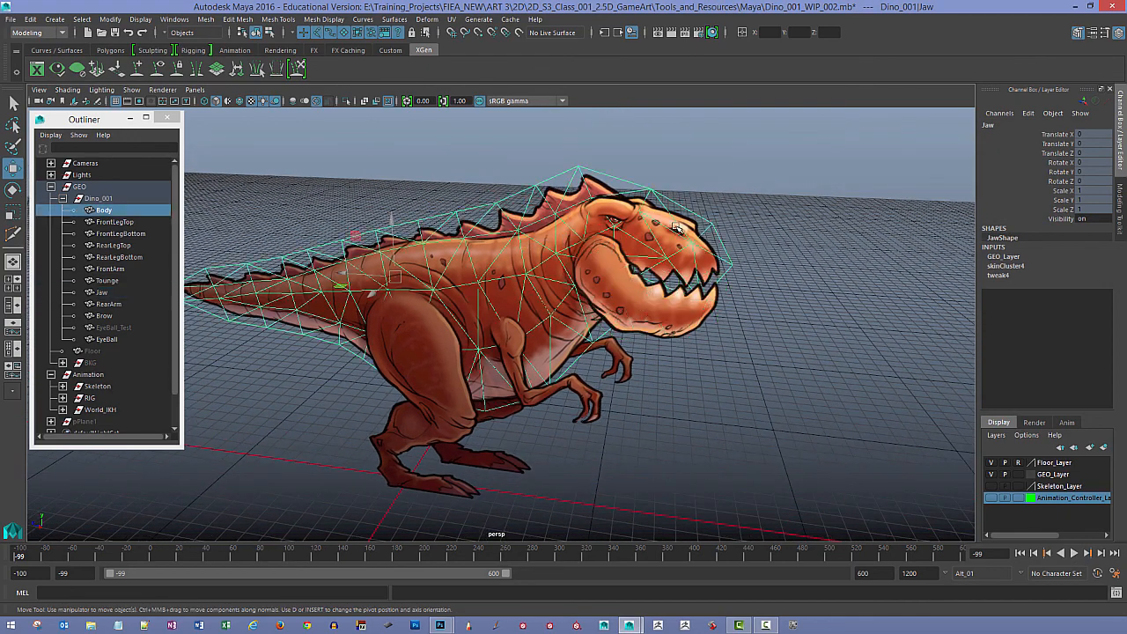
left_click(611, 214)
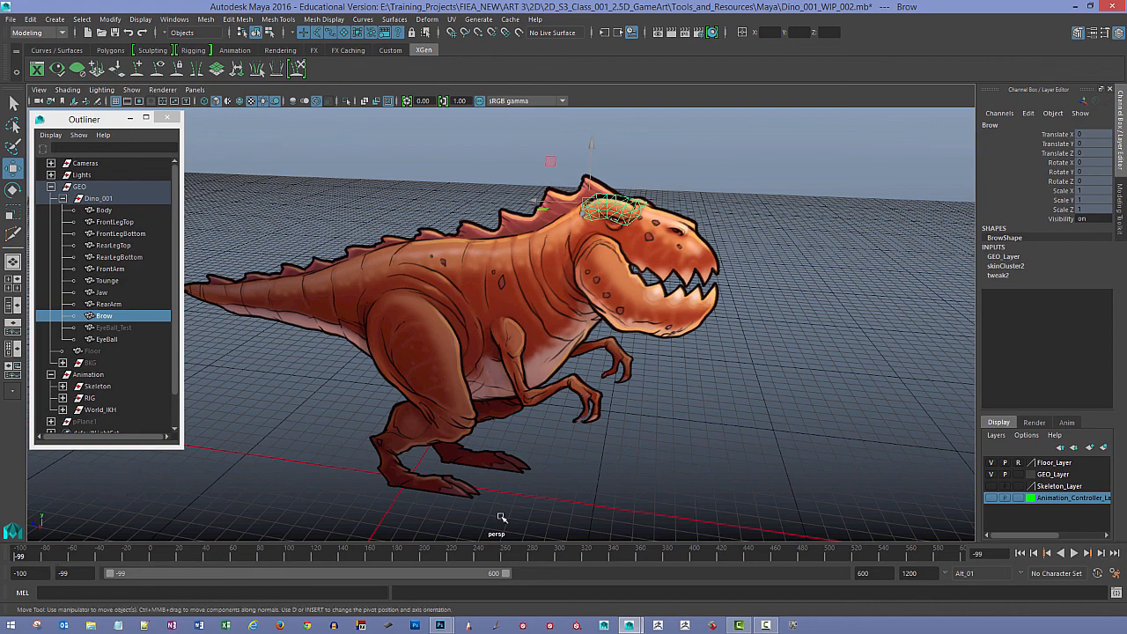
Step: Show the Skeleton_Layer and examine the joints together with the wireframes of the whole Dino_001 group
left_click(991, 487)
left_click(667, 440)
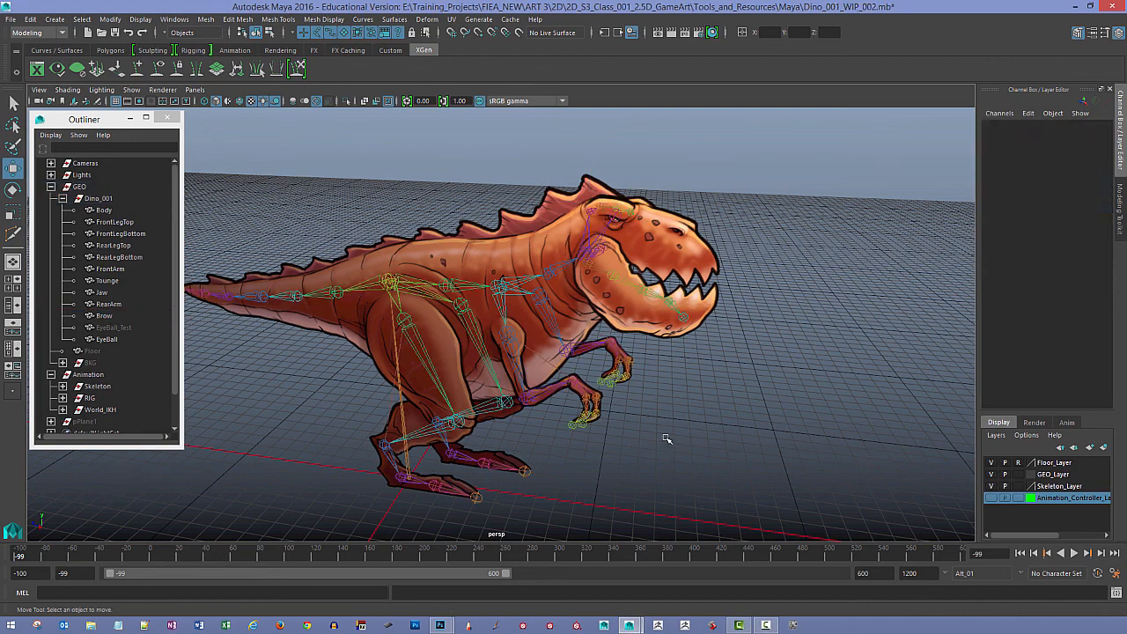
scroll(649, 440, "up", 5)
left_click_drag(588, 430, 671, 402, "alt")
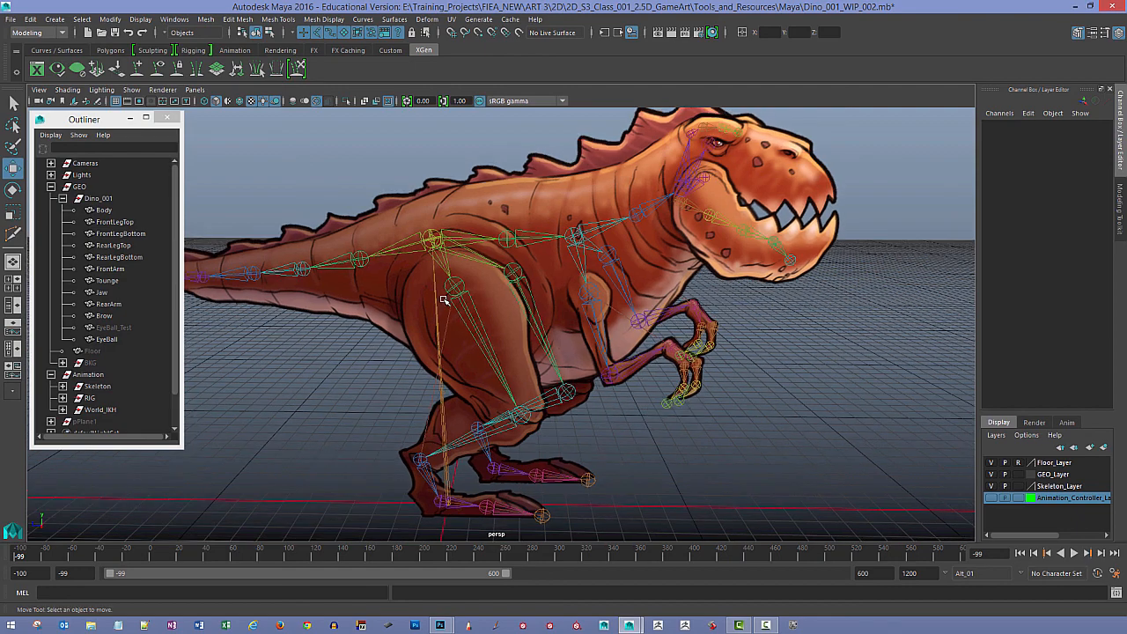
left_click_drag(520, 331, 551, 341, "alt")
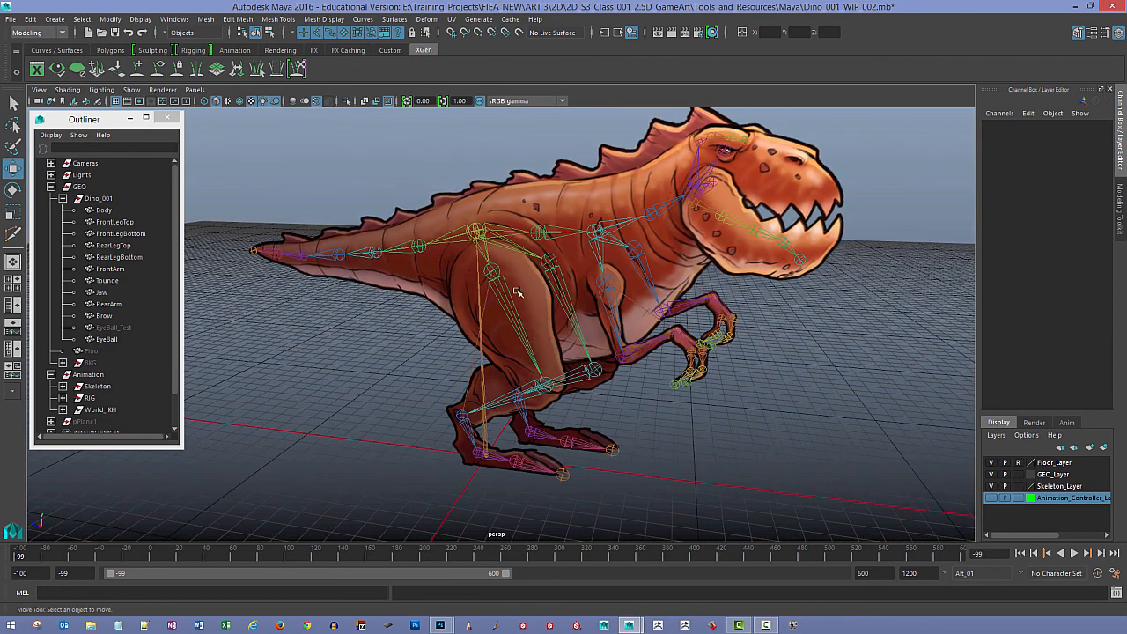
left_click(104, 199)
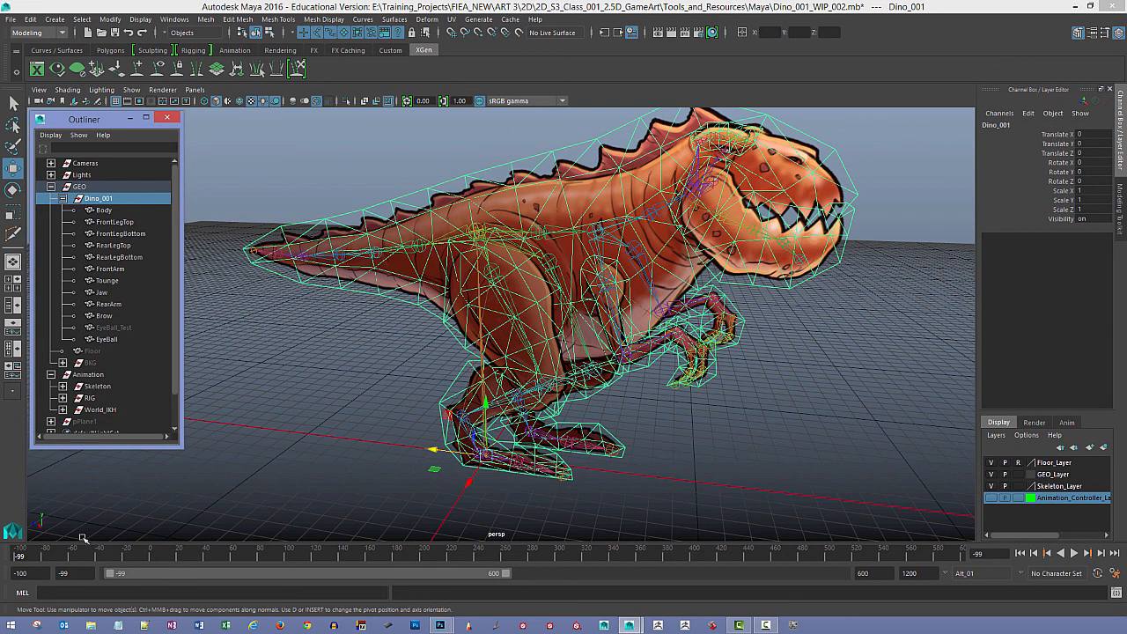
mouse_move(23, 561)
left_mouse_down()
mouse_move(368, 555)
mouse_move(772, 467)
mouse_move(760, 469)
mouse_move(926, 456)
mouse_move(241, 505)
mouse_move(92, 485)
mouse_move(8, 491)
left_mouse_up()
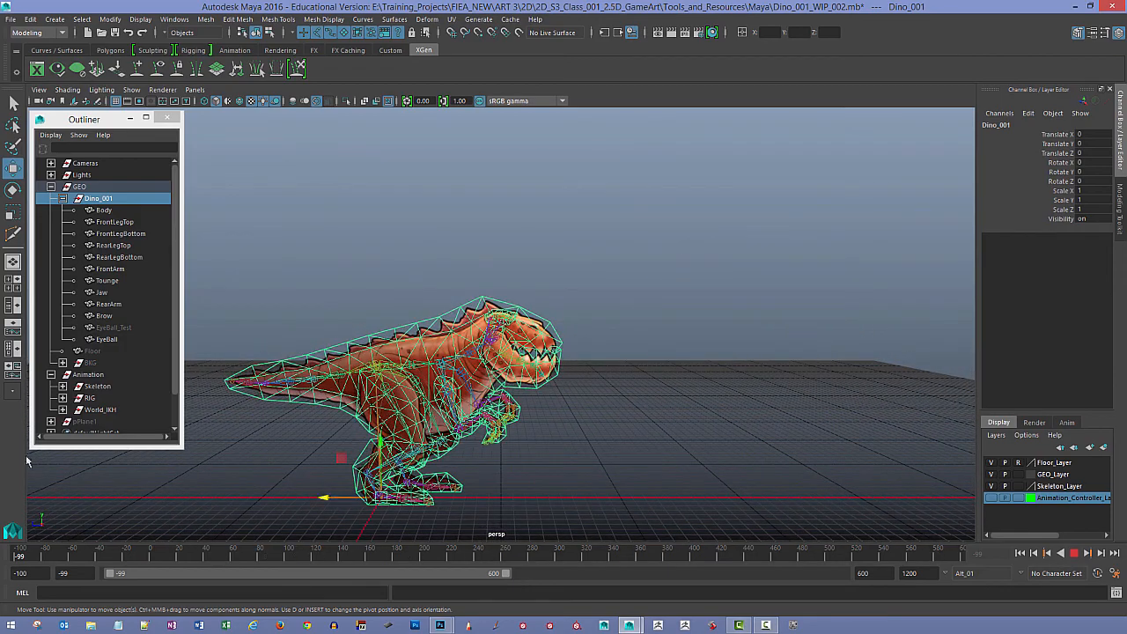
Step: Switch the viewport to the perspWork camera, frame the dinosaur closely and scrub the animation to frame 277
left_click(194, 89)
mouse_move(229, 102)
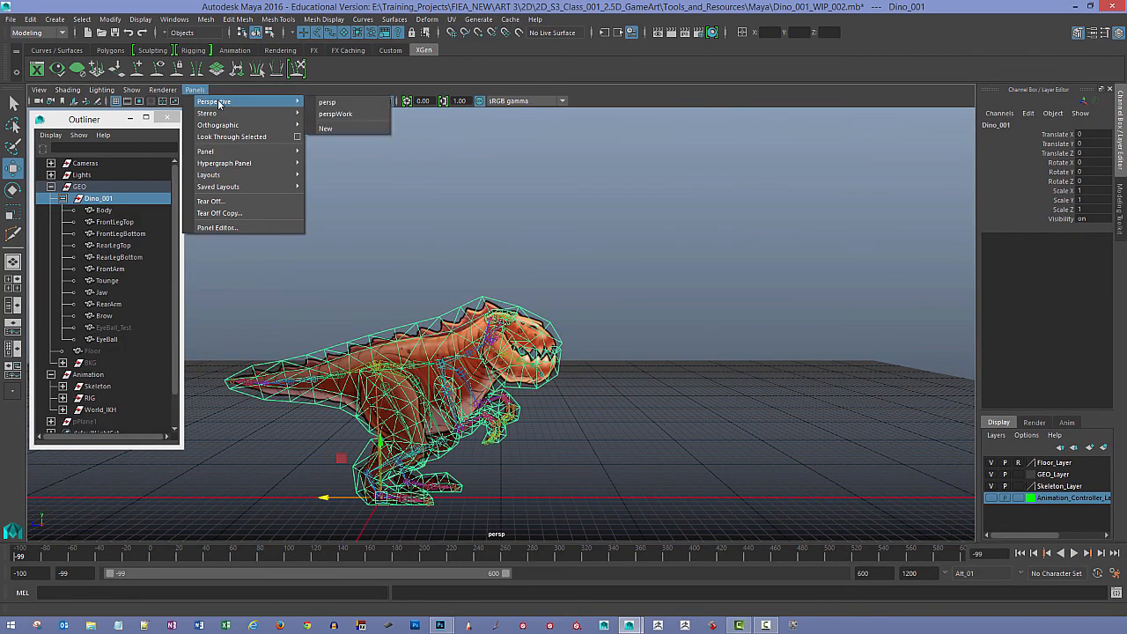
left_click(349, 117)
left_click_drag(468, 367, 437, 360, "alt")
middle_click_drag(437, 359, 402, 297, "alt")
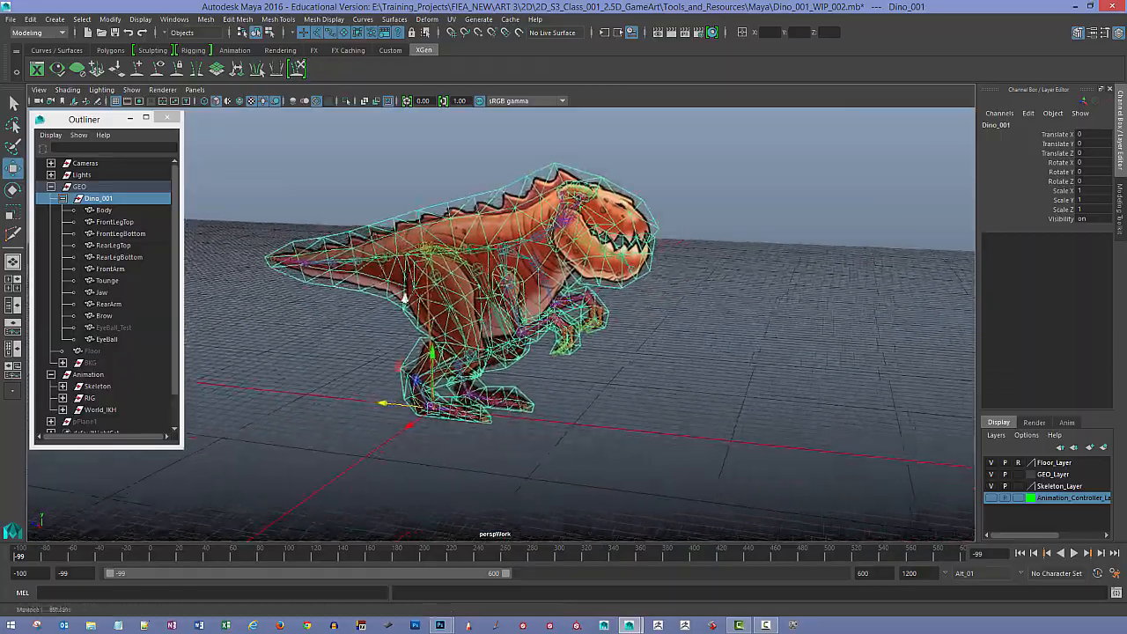
right_click_drag(402, 297, 476, 345, "alt")
middle_click_drag(475, 343, 548, 387, "alt")
left_click_drag(55, 553, 529, 548)
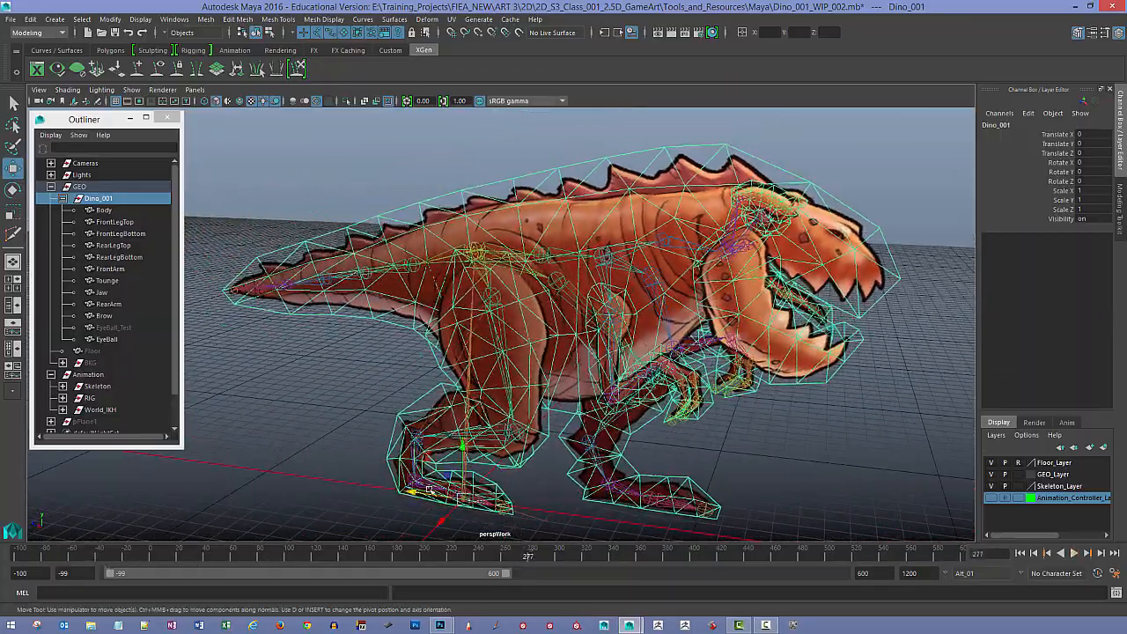
Step: Deselect the dinosaur, hide the Skeleton_Layer and preview the animation from the beginning of the timeline
left_click(336, 426)
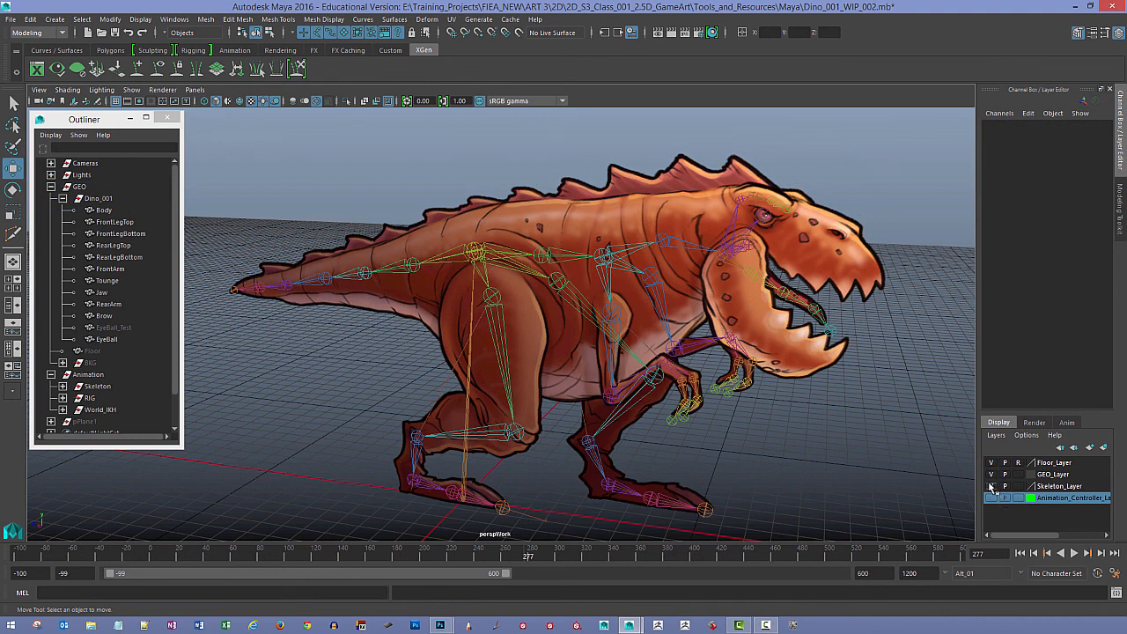
left_click(992, 487)
left_click_drag(165, 554, 19, 553)
left_click(1073, 553)
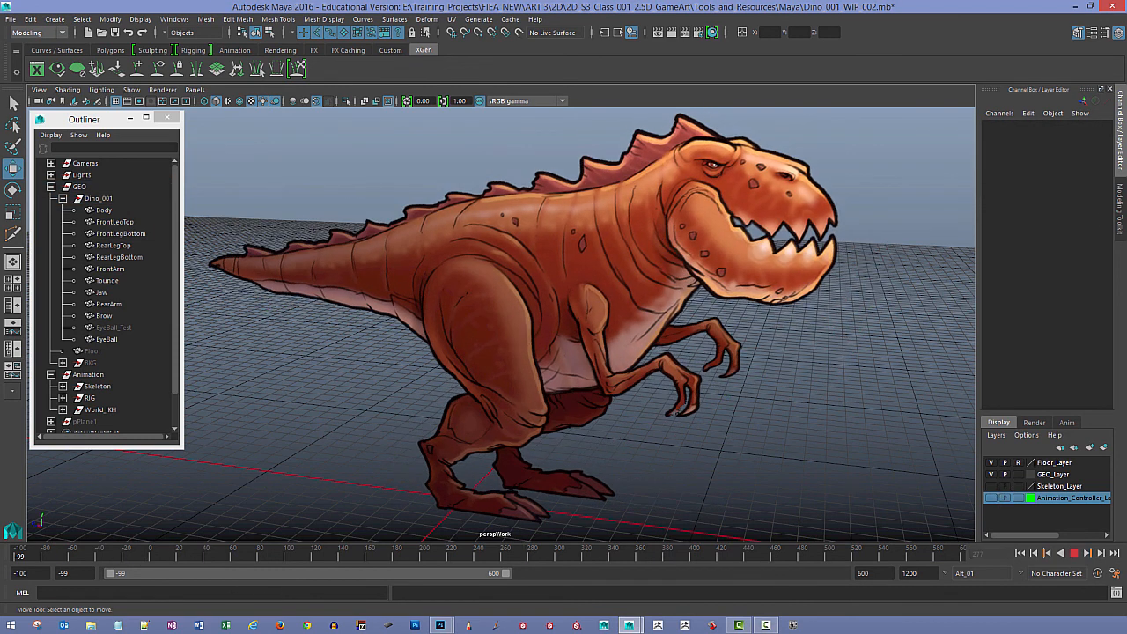
left_click(1073, 553)
left_click(1074, 553)
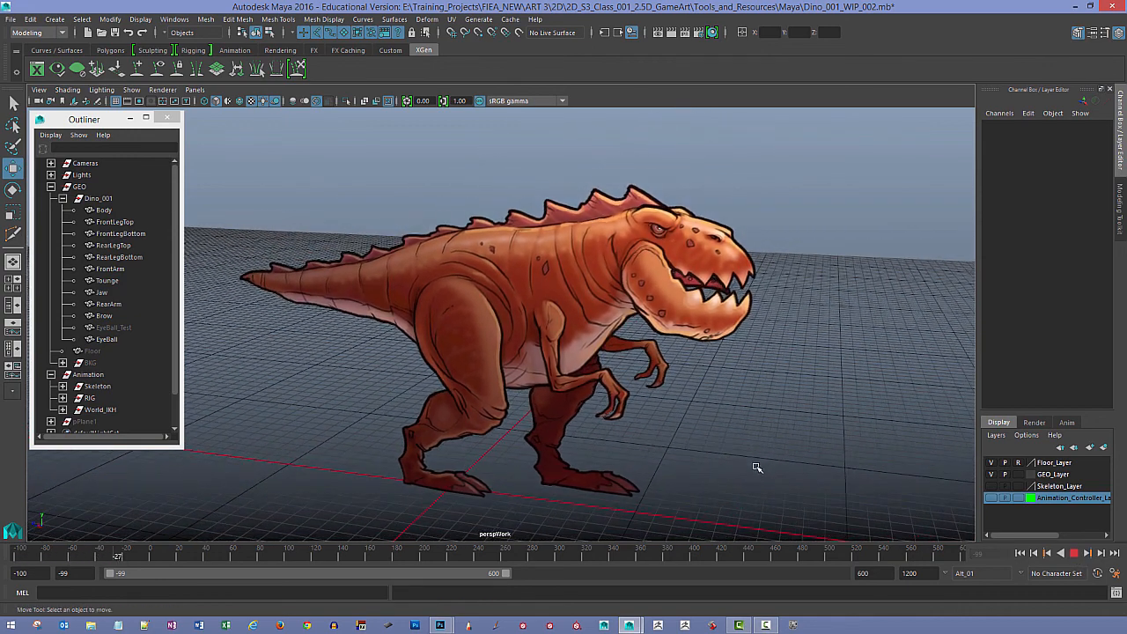
left_click(1074, 553)
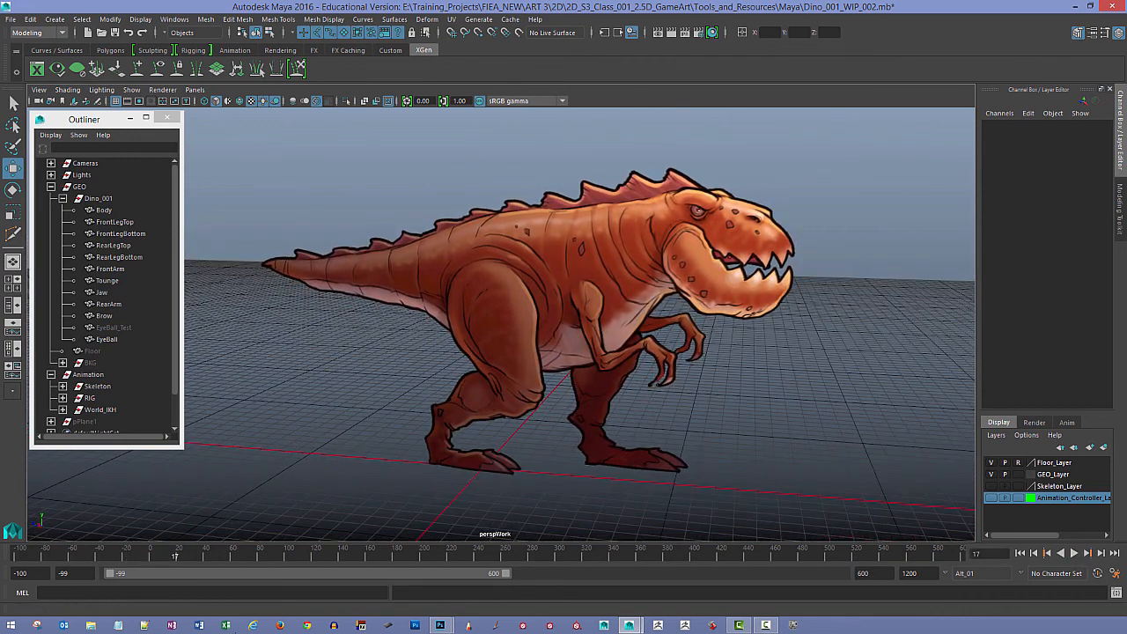
Step: Set the playback range's start frame to 0 and play the animation
double_click(62, 573)
type("0")
key("Return")
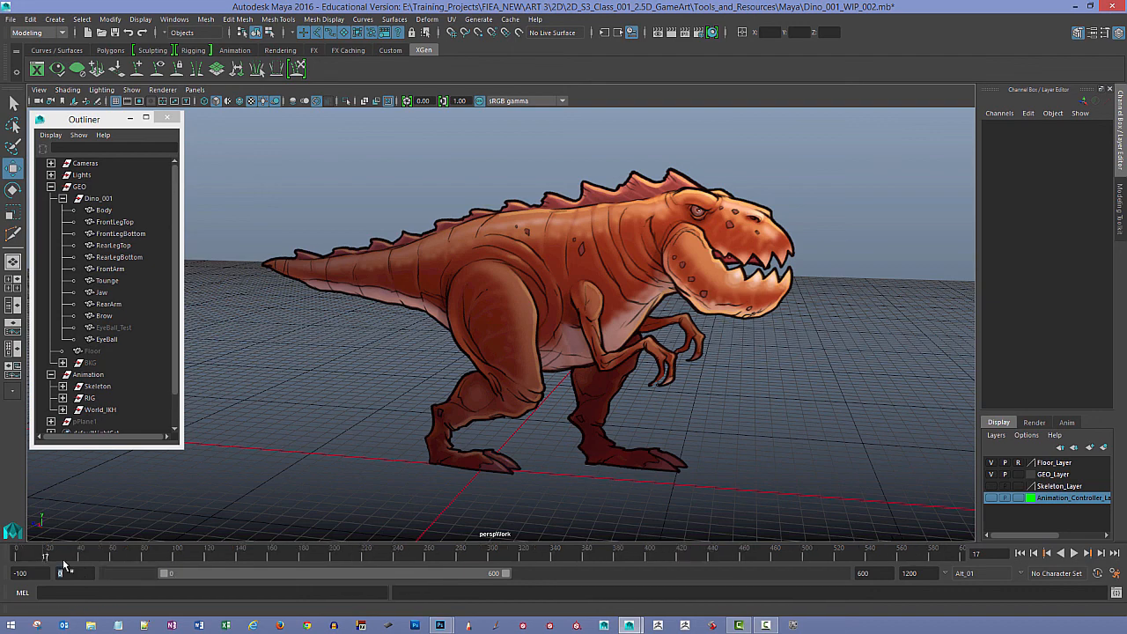
left_click(1074, 553)
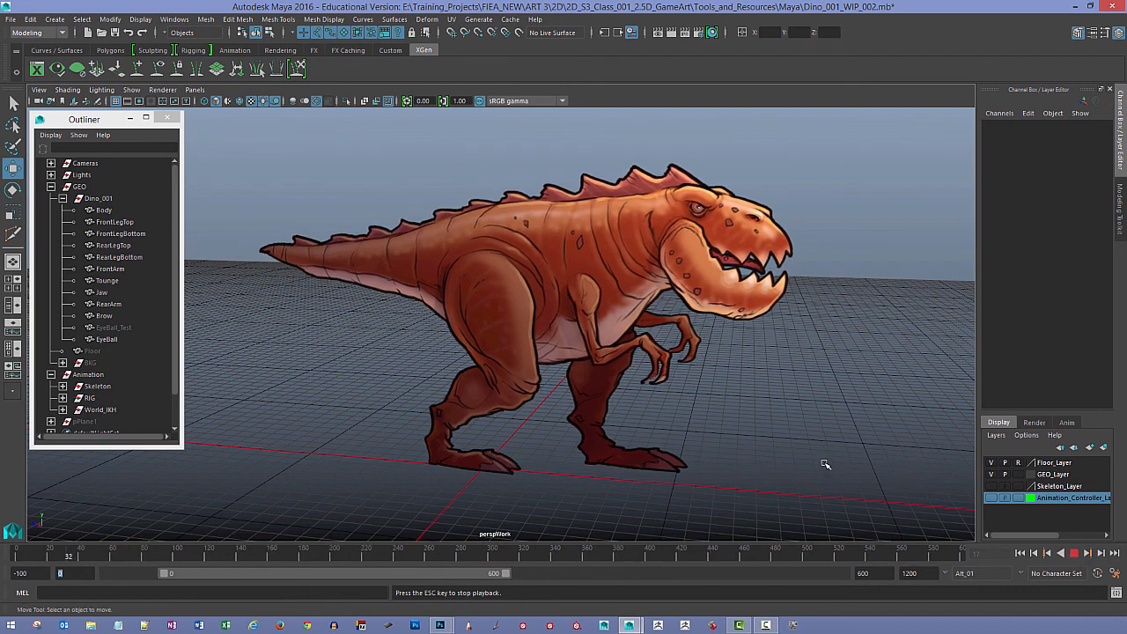
Step: Examine the looping dinosaur animation from side, front and angled views, both close up and from farther away
left_click_drag(818, 407, 806, 406, "alt")
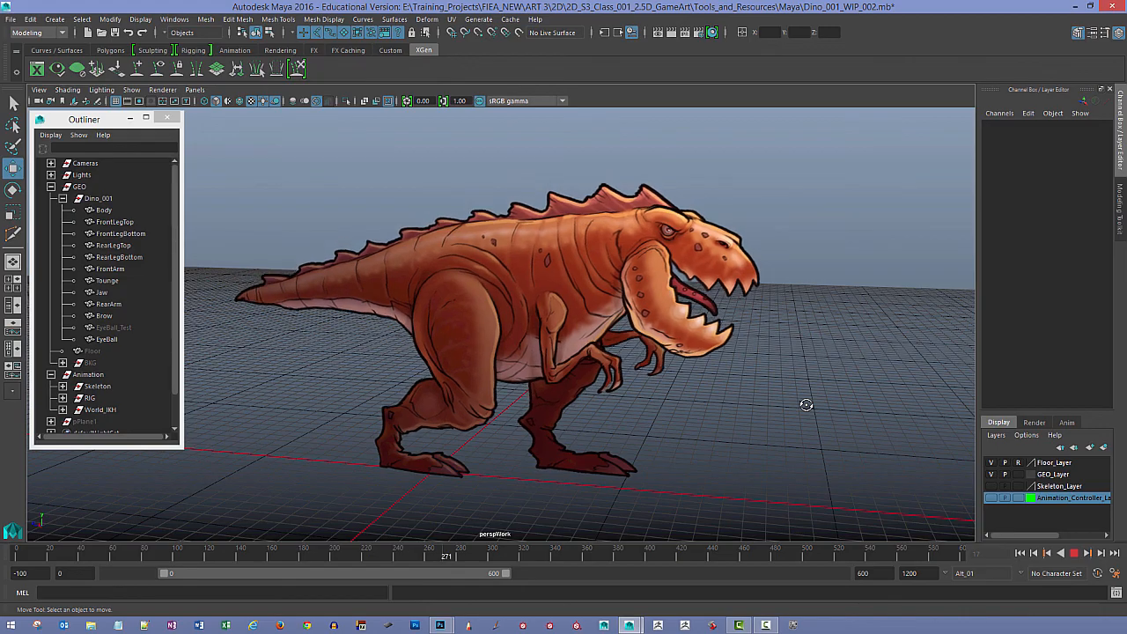
middle_click_drag(769, 320, 850, 292, "alt")
left_click_drag(850, 292, 808, 292, "alt")
middle_click_drag(807, 292, 687, 277, "alt")
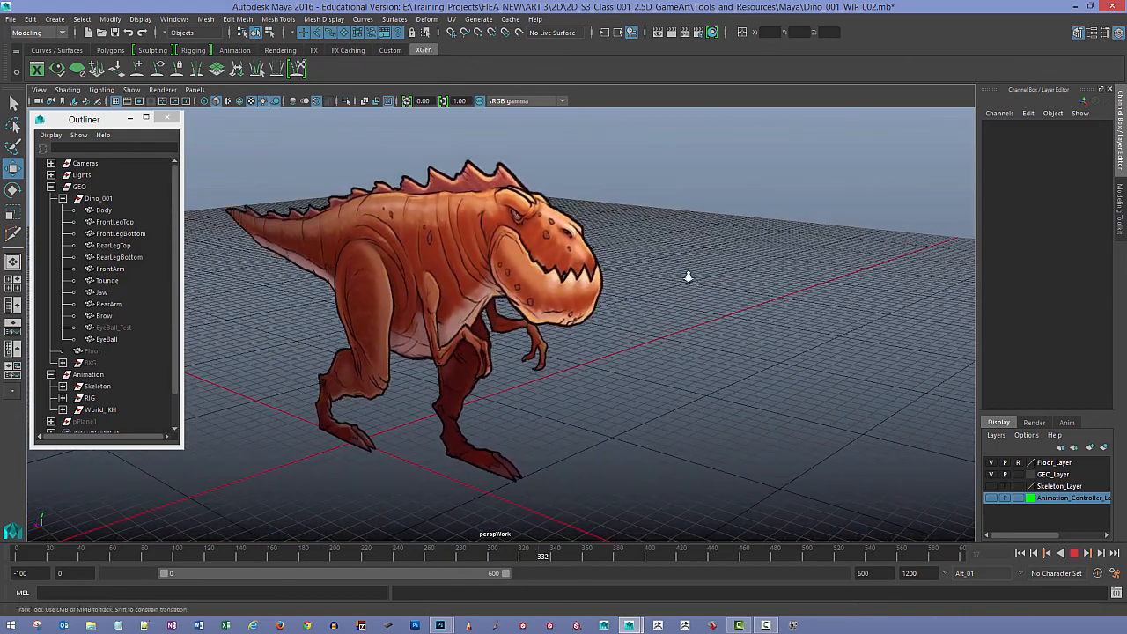
right_click_drag(687, 277, 739, 302, "alt")
middle_click_drag(739, 302, 813, 326, "alt")
left_click_drag(813, 327, 772, 323, "alt")
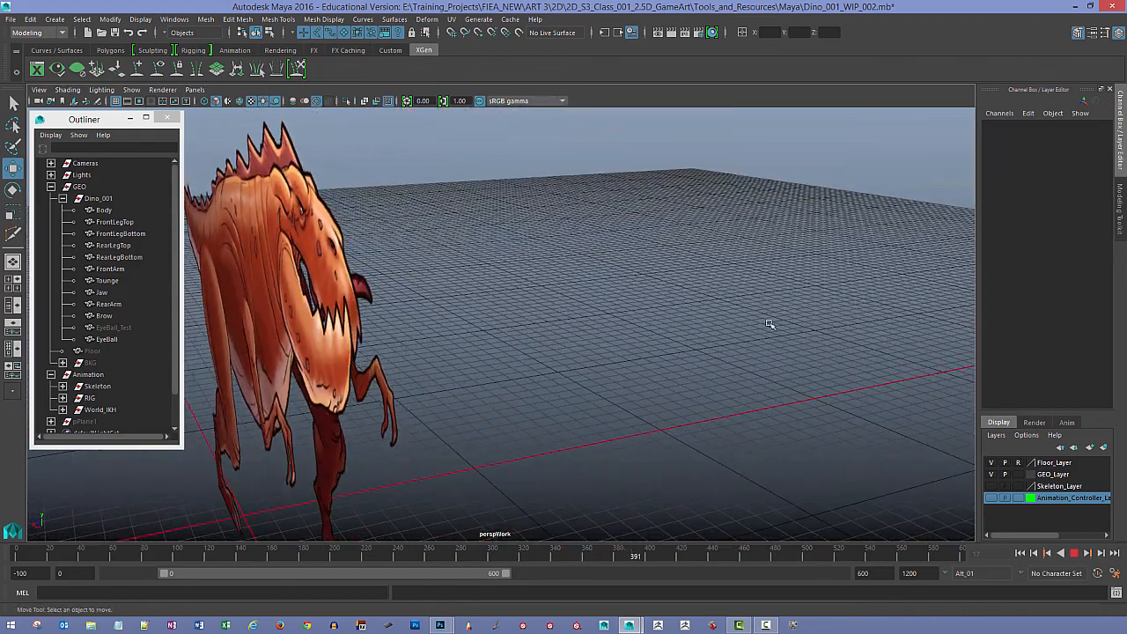
middle_click_drag(772, 323, 851, 299, "alt")
left_click_drag(852, 299, 546, 320, "alt")
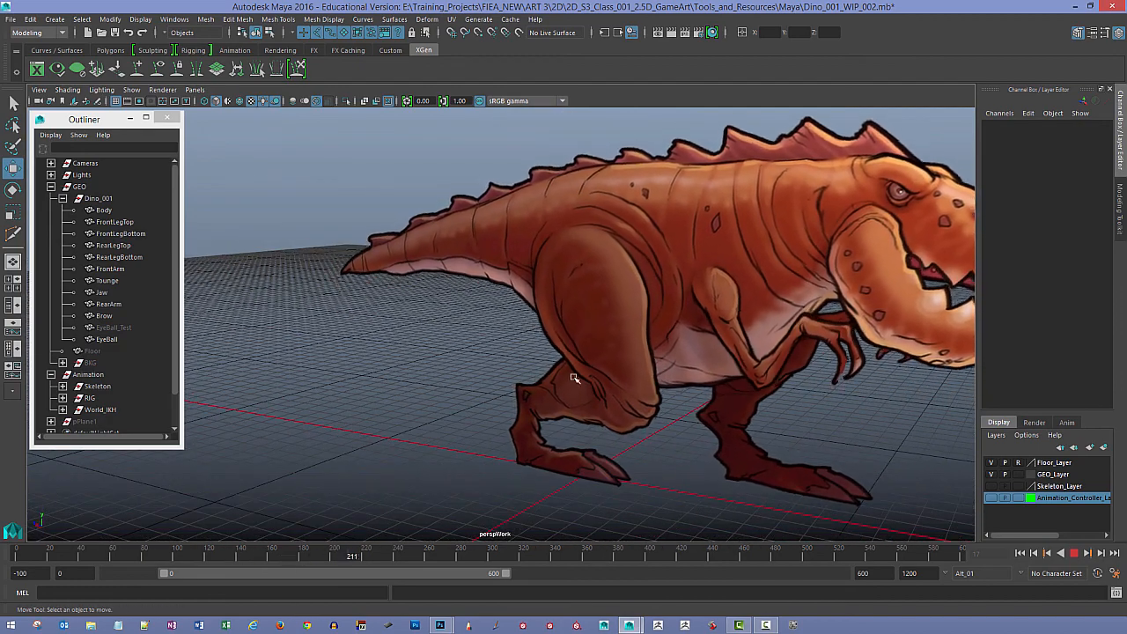
left_click_drag(709, 267, 630, 302, "alt")
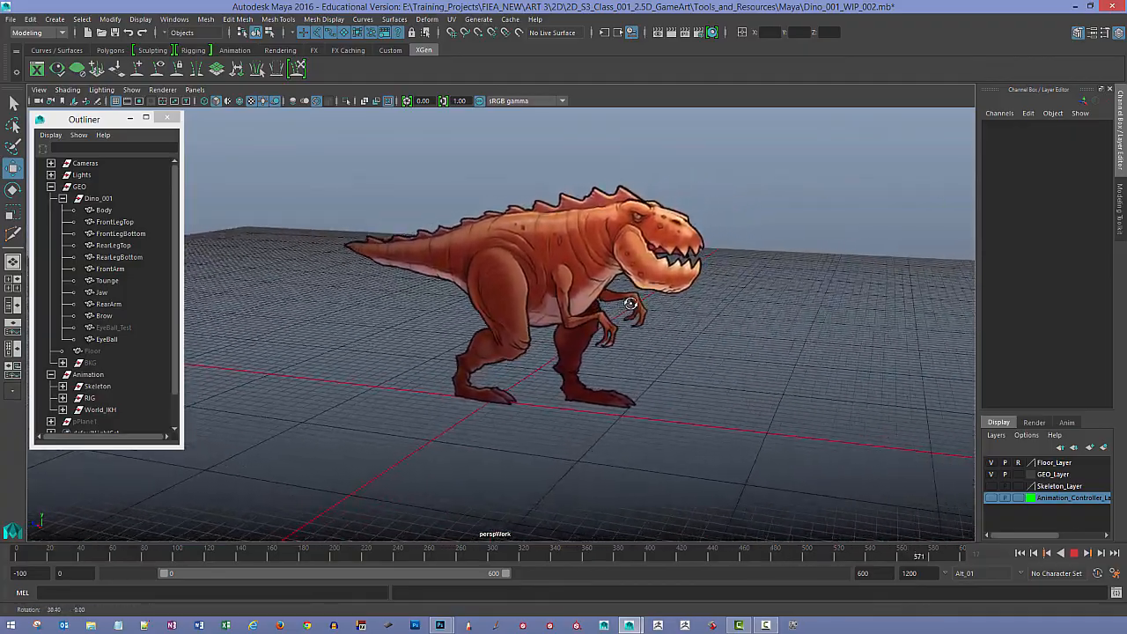
left_click_drag(631, 303, 718, 306, "alt")
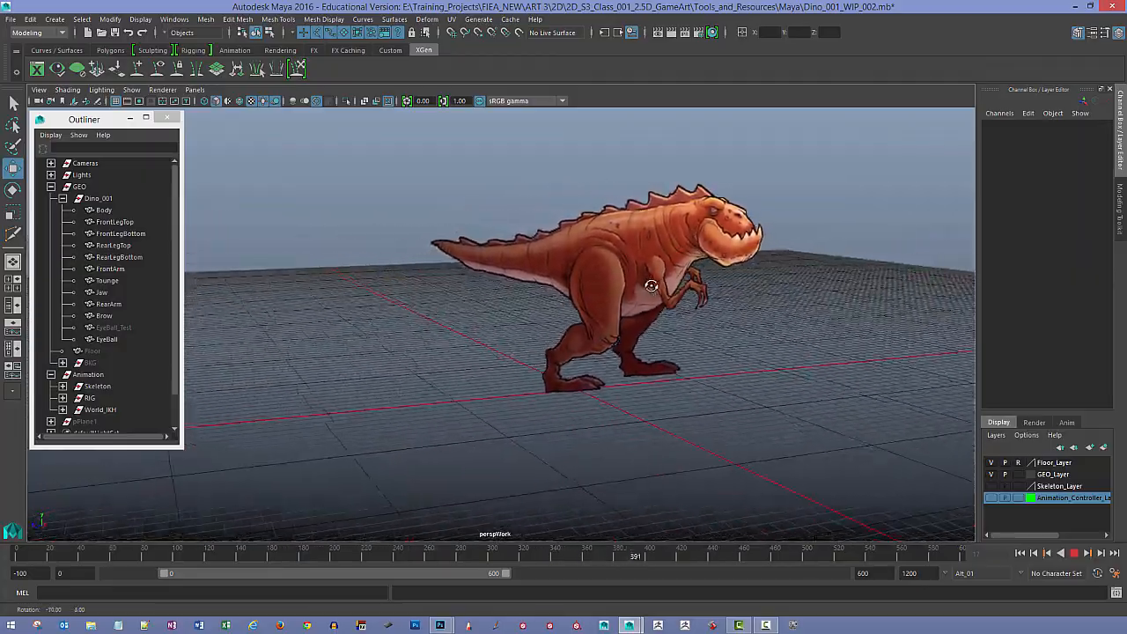
left_click_drag(652, 287, 611, 284, "alt")
middle_click_drag(611, 284, 606, 294, "alt")
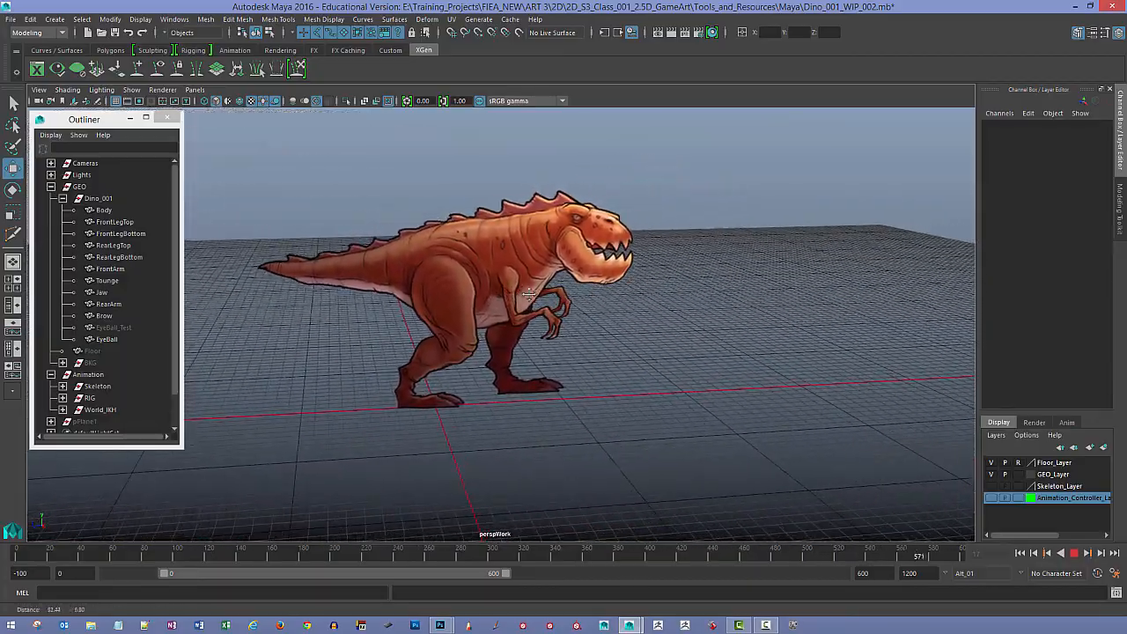
left_click_drag(529, 293, 569, 301, "alt")
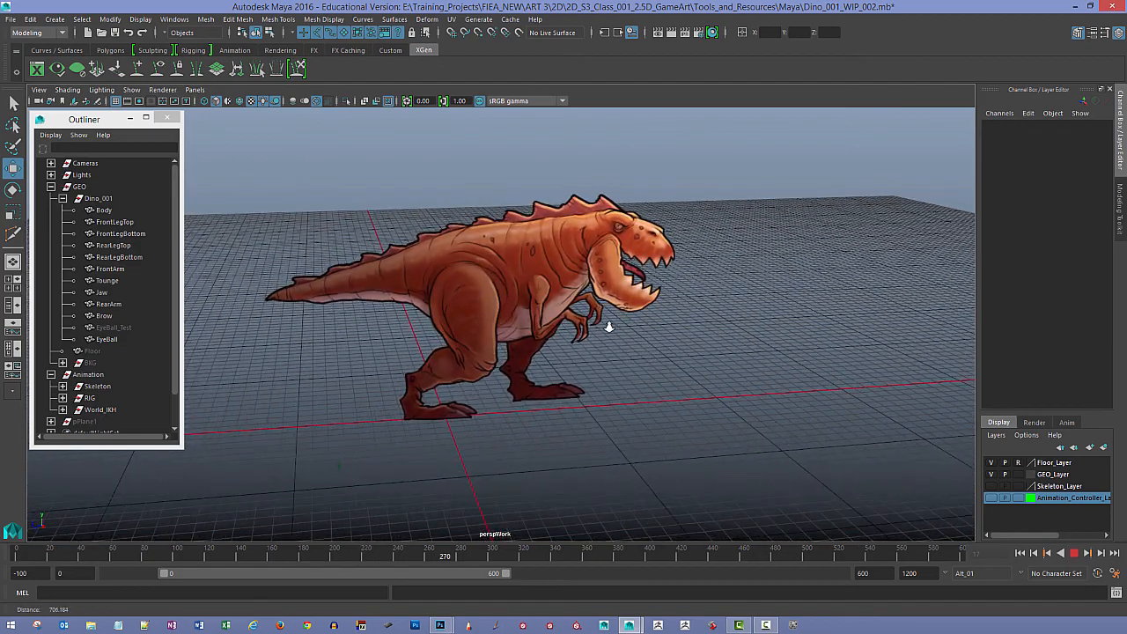
left_click_drag(608, 327, 640, 345, "alt")
right_click_drag(685, 366, 730, 382, "alt")
middle_click_drag(730, 383, 778, 392, "alt")
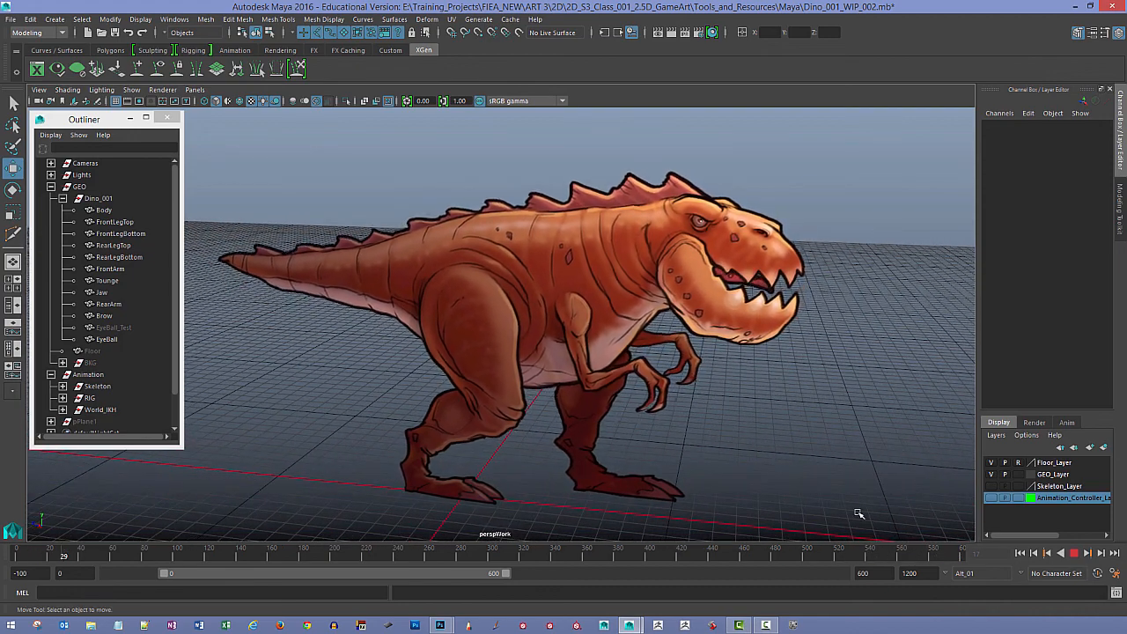